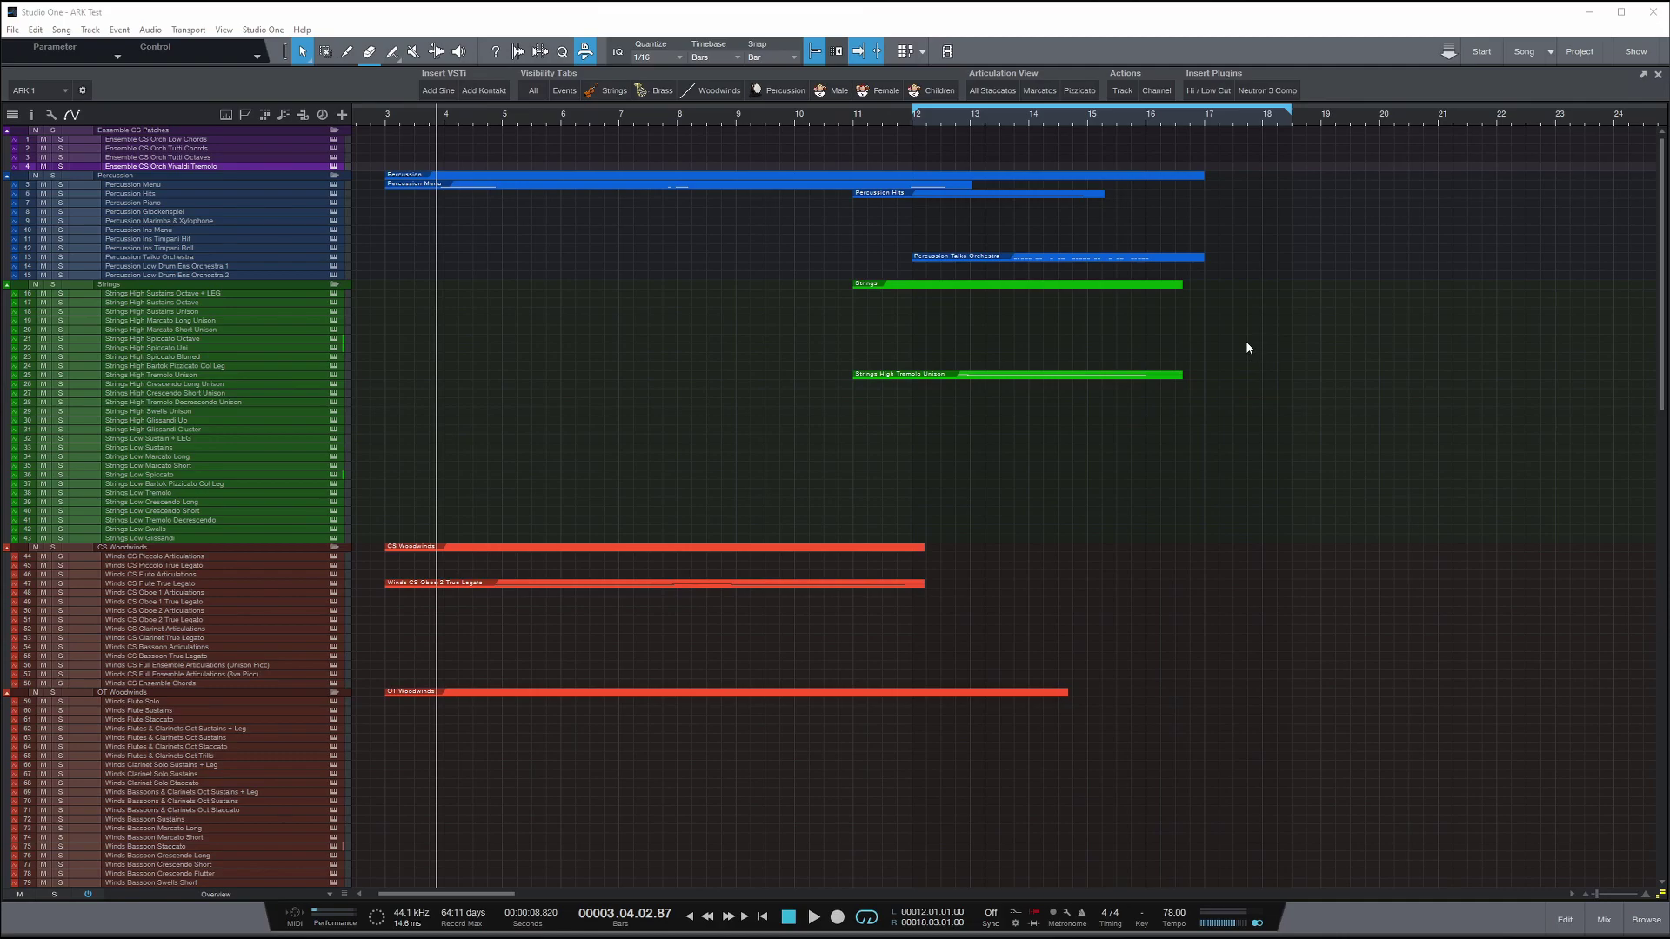
# - Hide the macro shortcuts strip and show the Track List beside the arrangement
pyautogui.scroll(-6, 1014, 393)
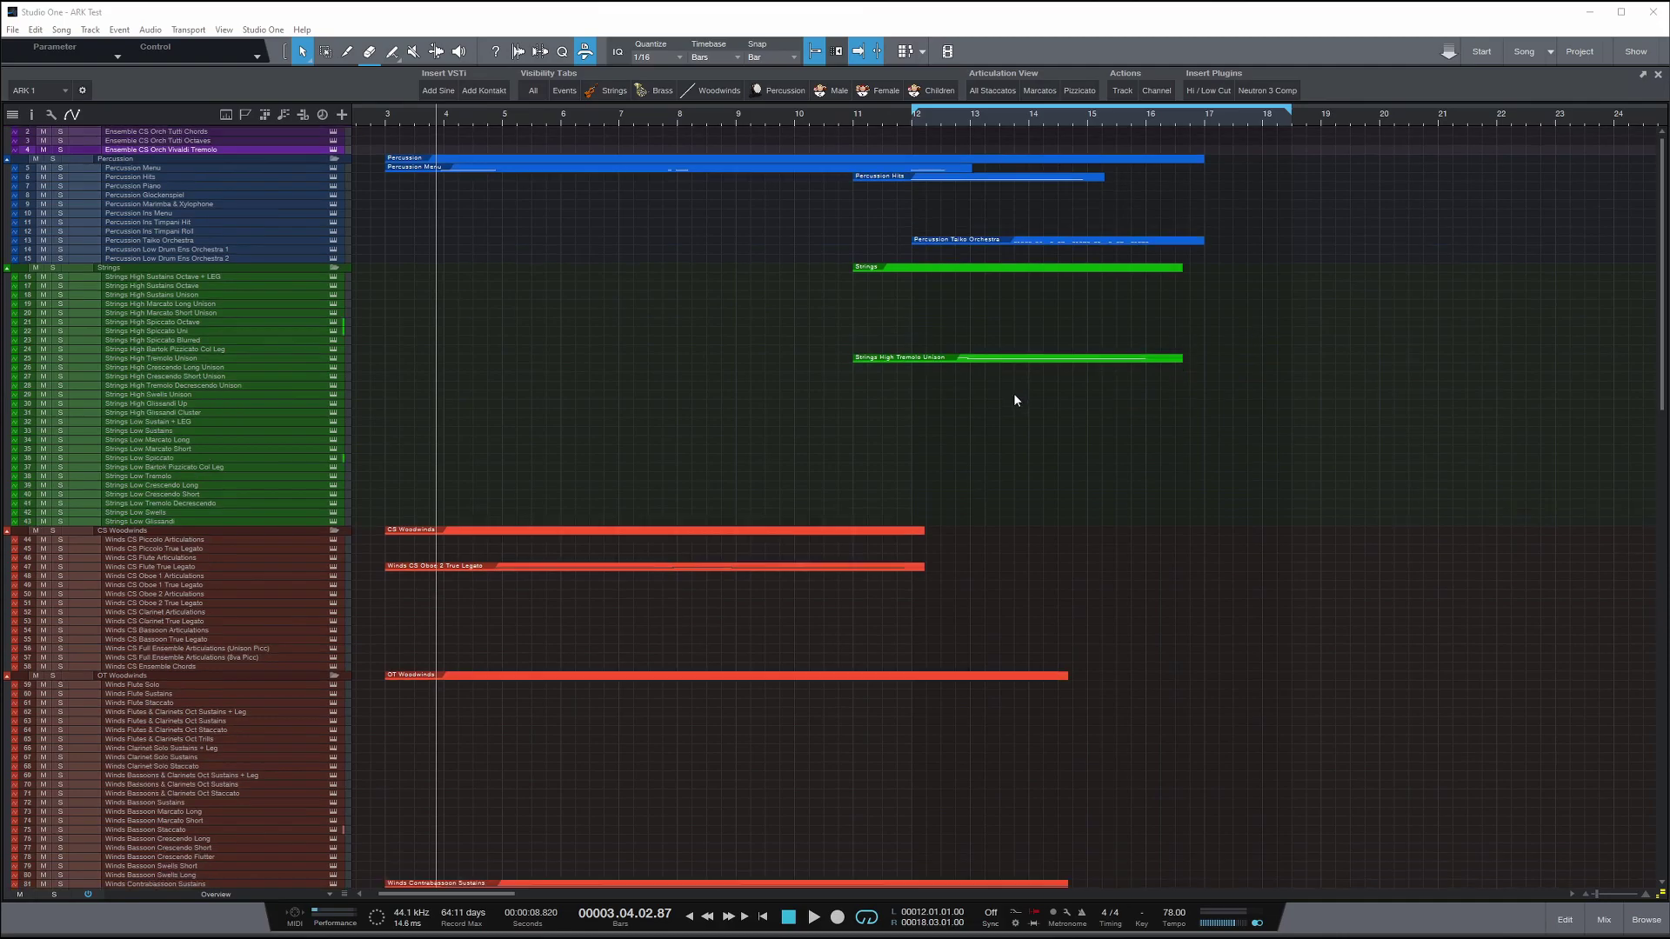
pyautogui.scroll(-10, 978, 557)
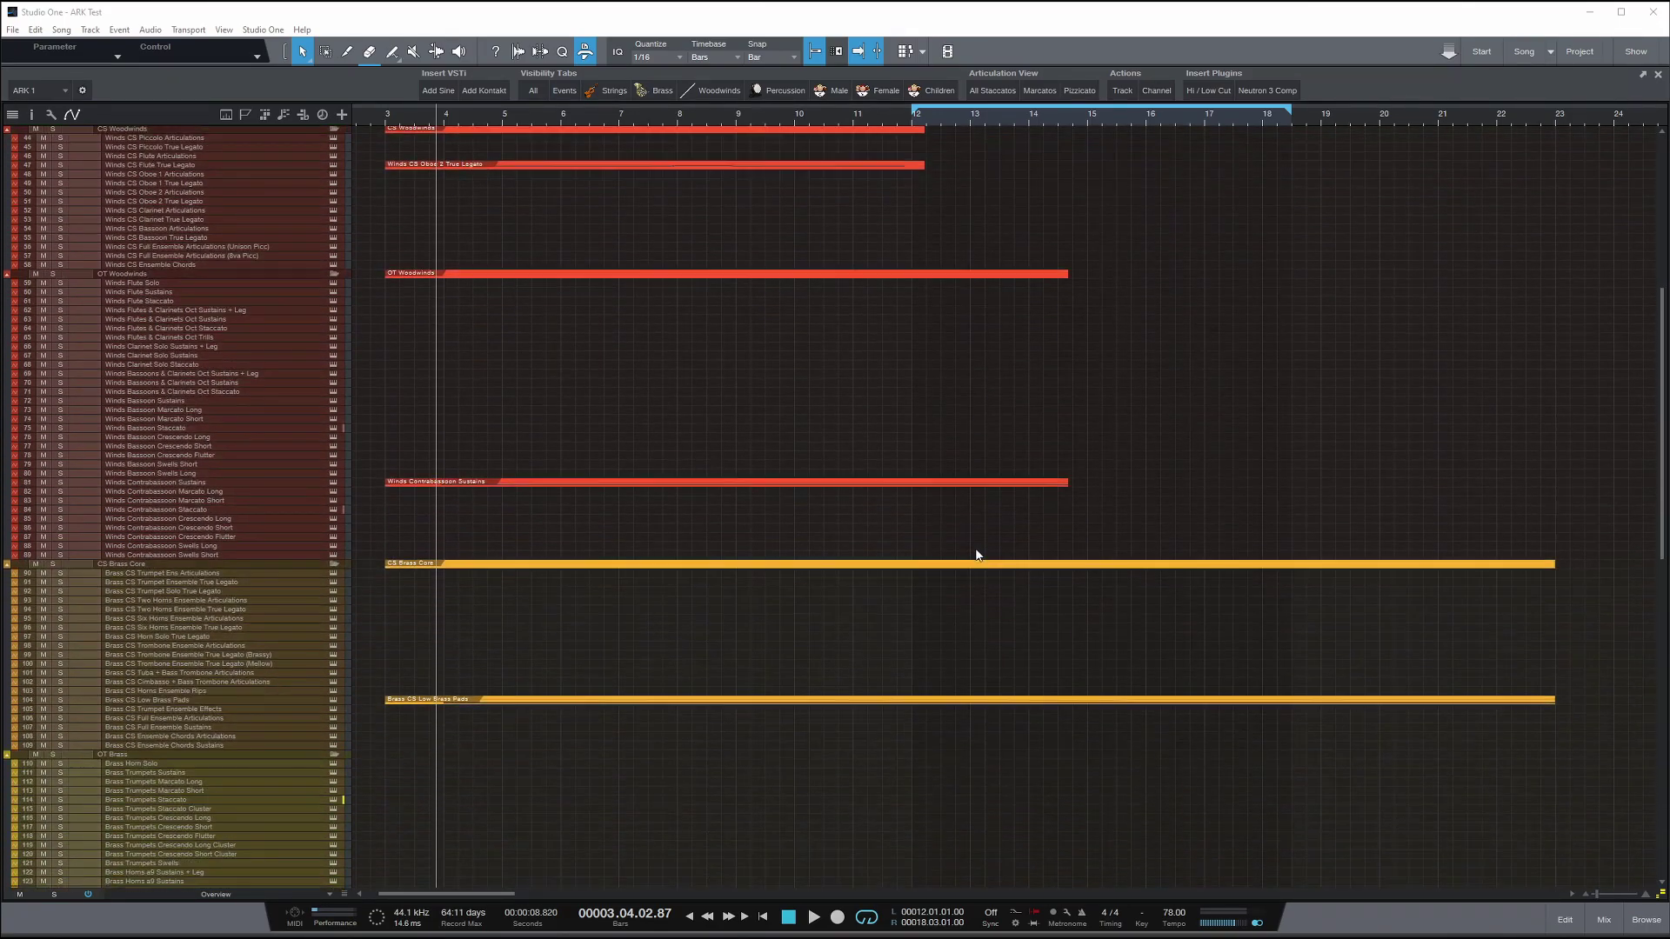
pyautogui.scroll(-7, 978, 553)
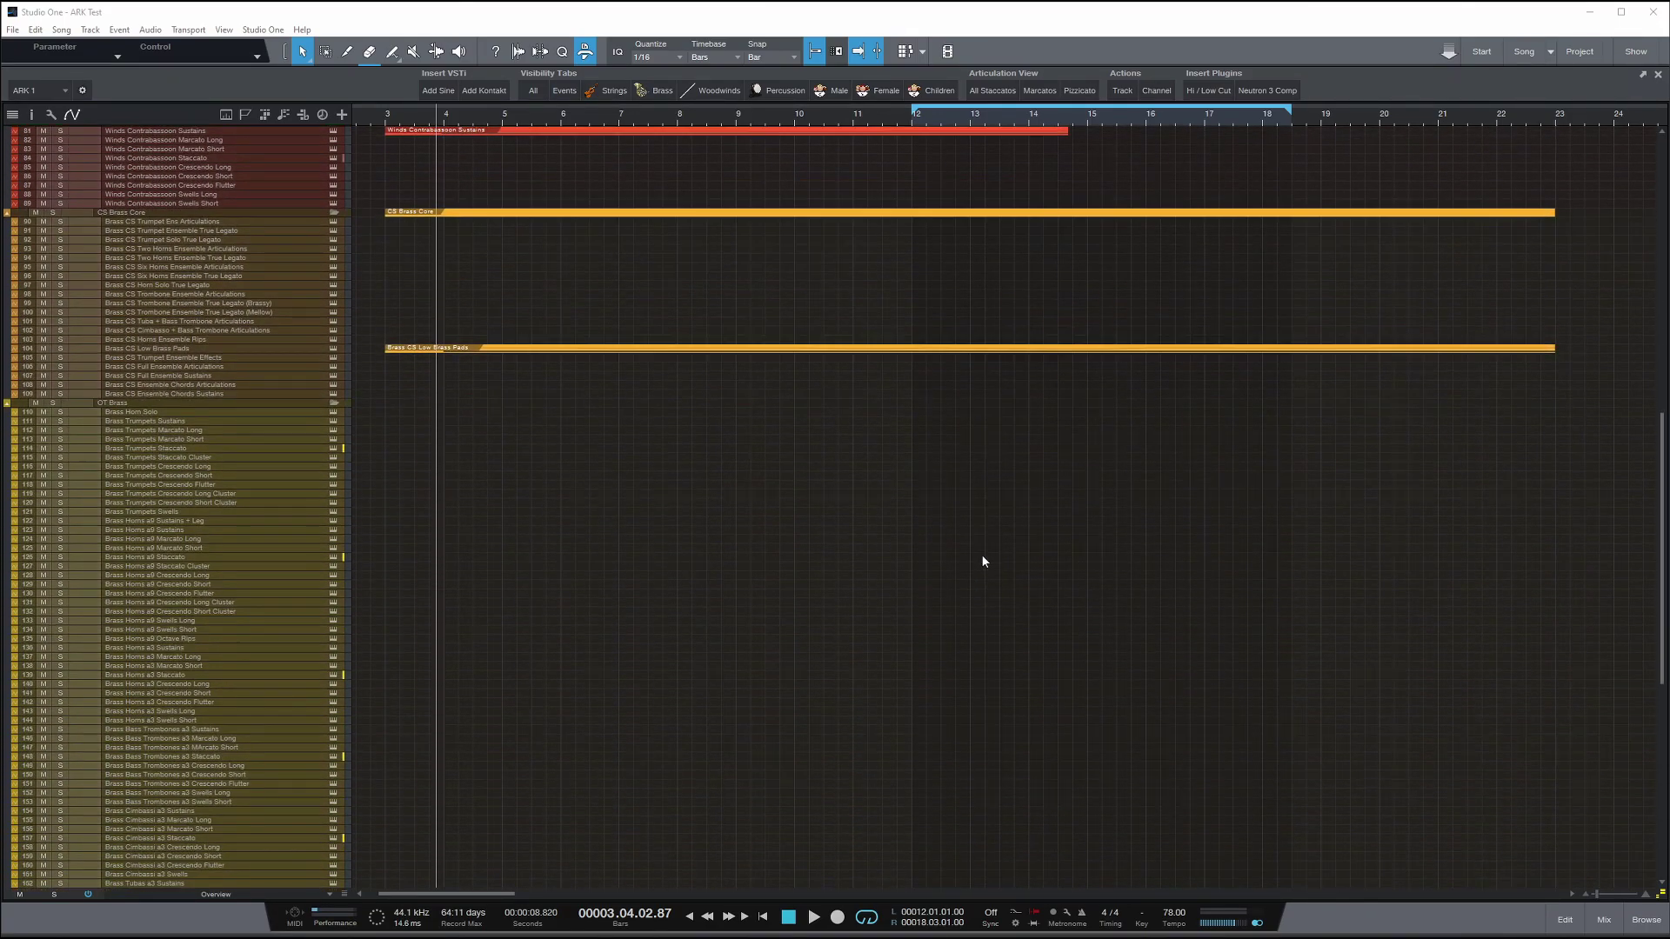
pyautogui.scroll(-10, 713, 708)
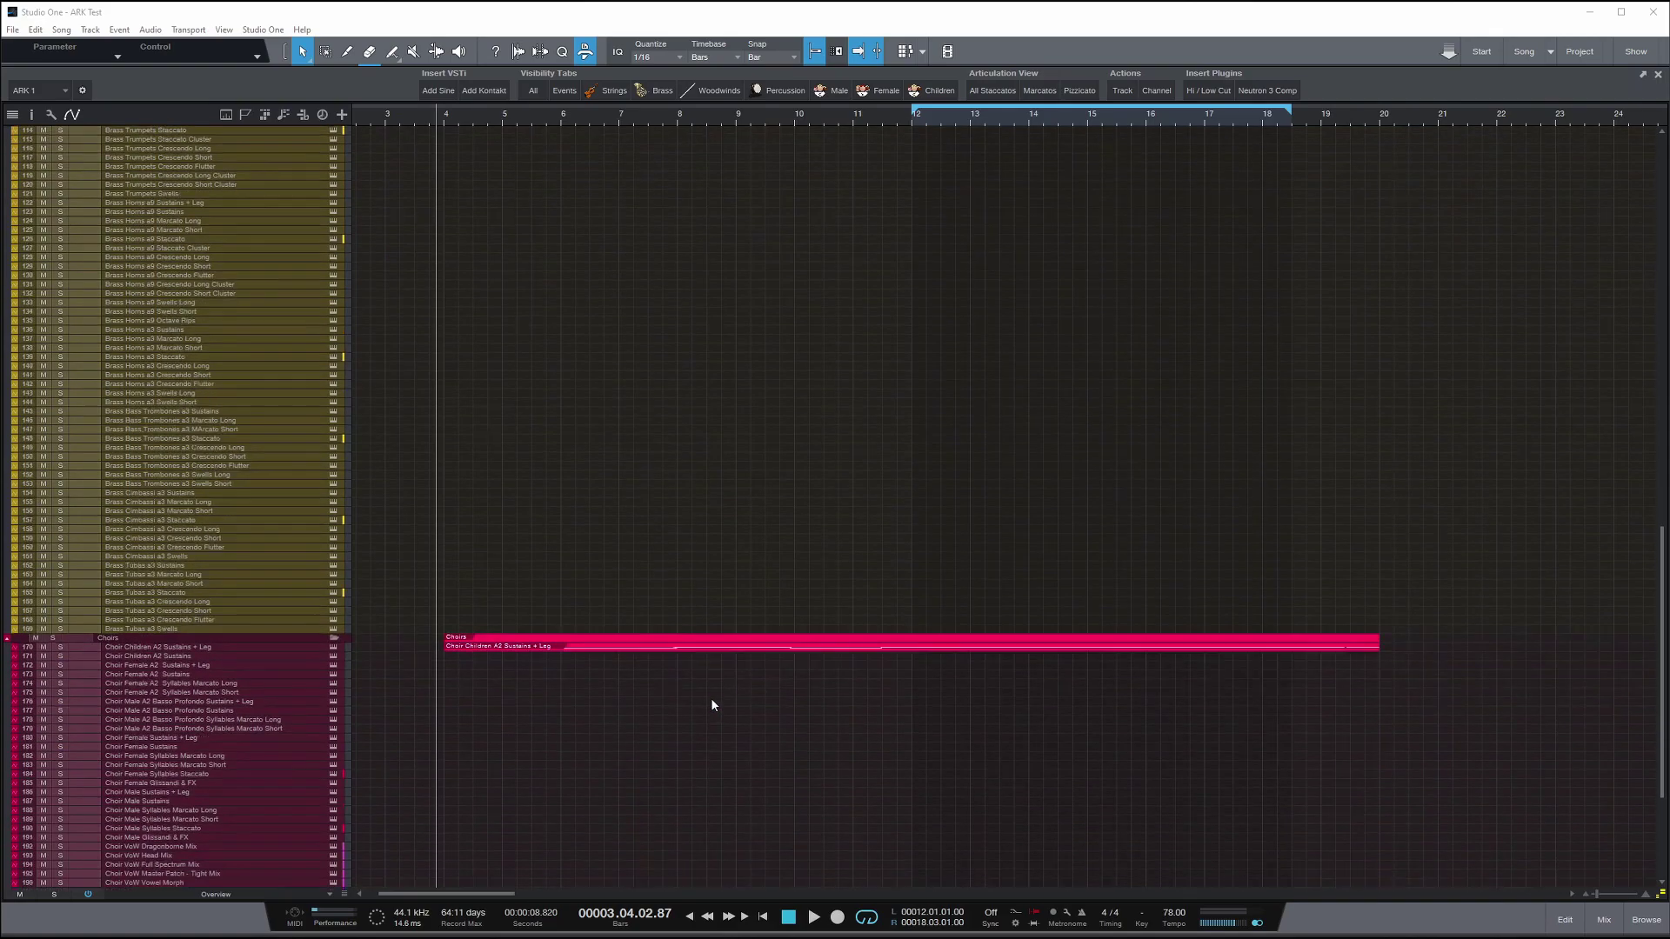
pyautogui.scroll(-2, 715, 710)
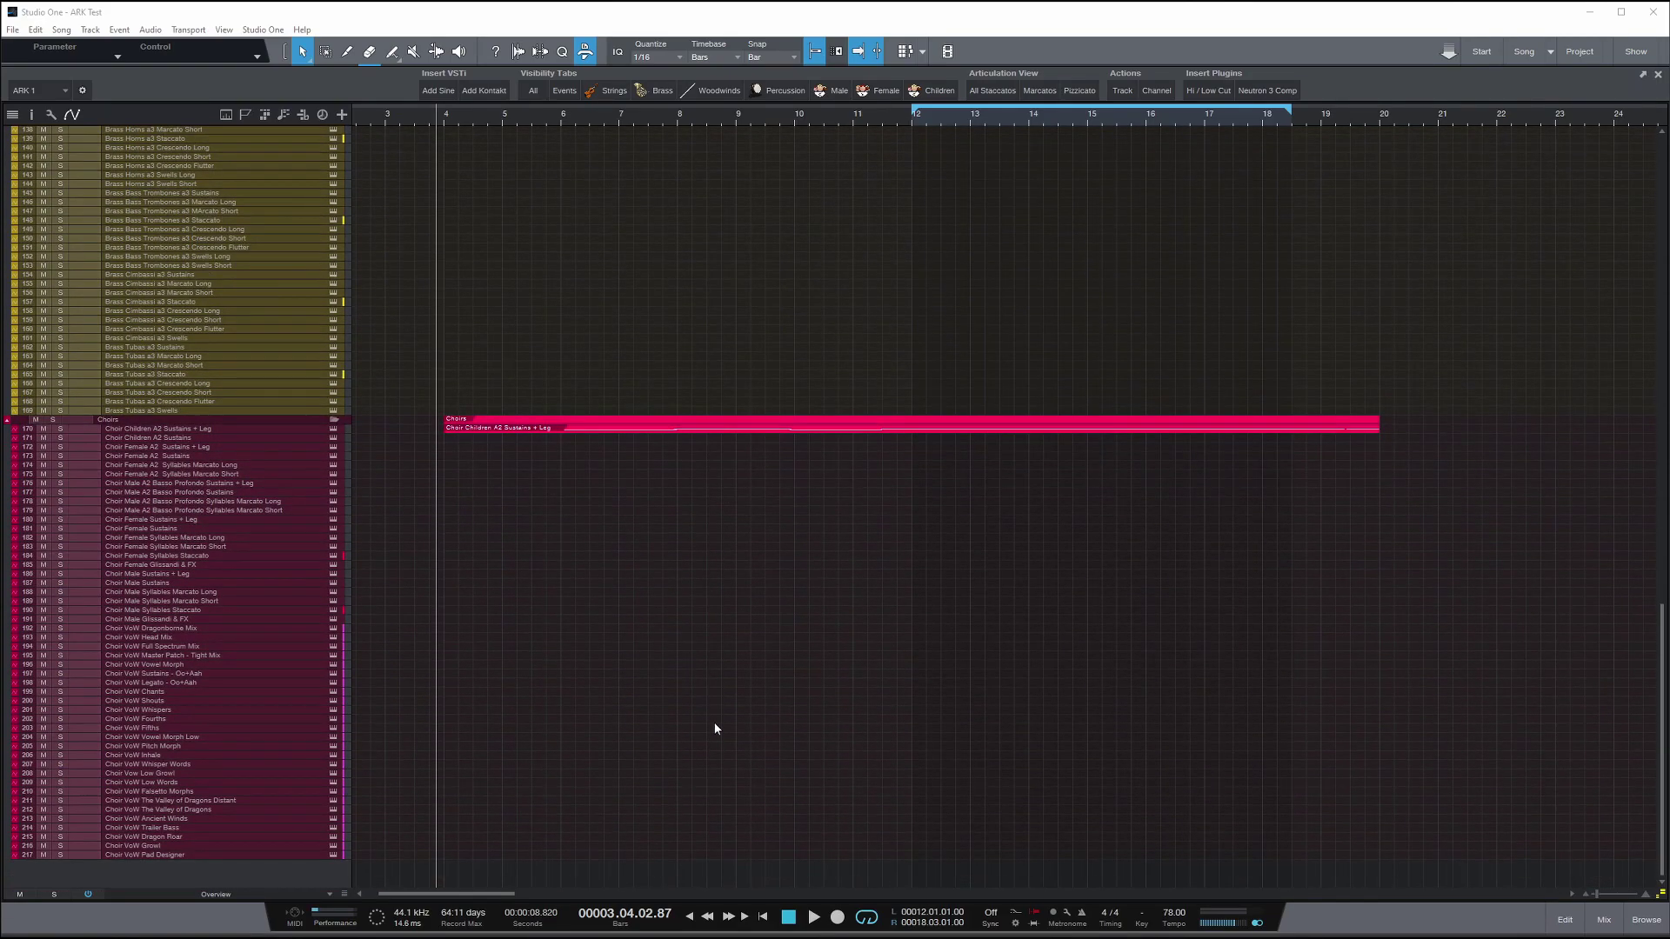
pyautogui.scroll(2, 760, 319)
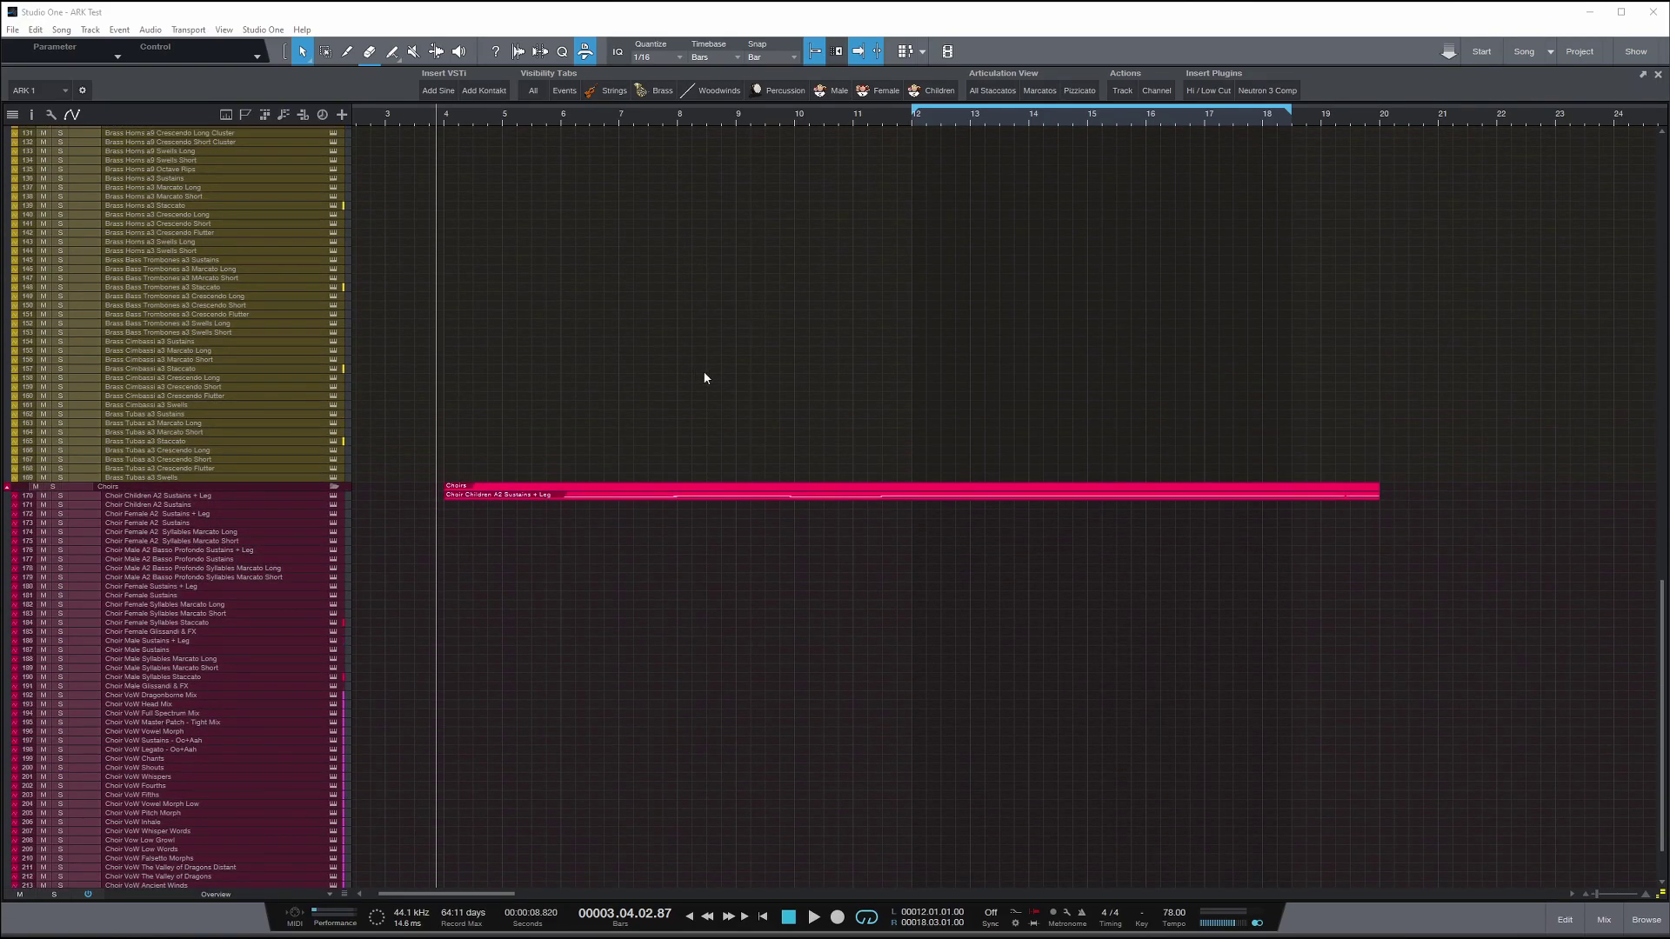
pyautogui.scroll(10, 962, 382)
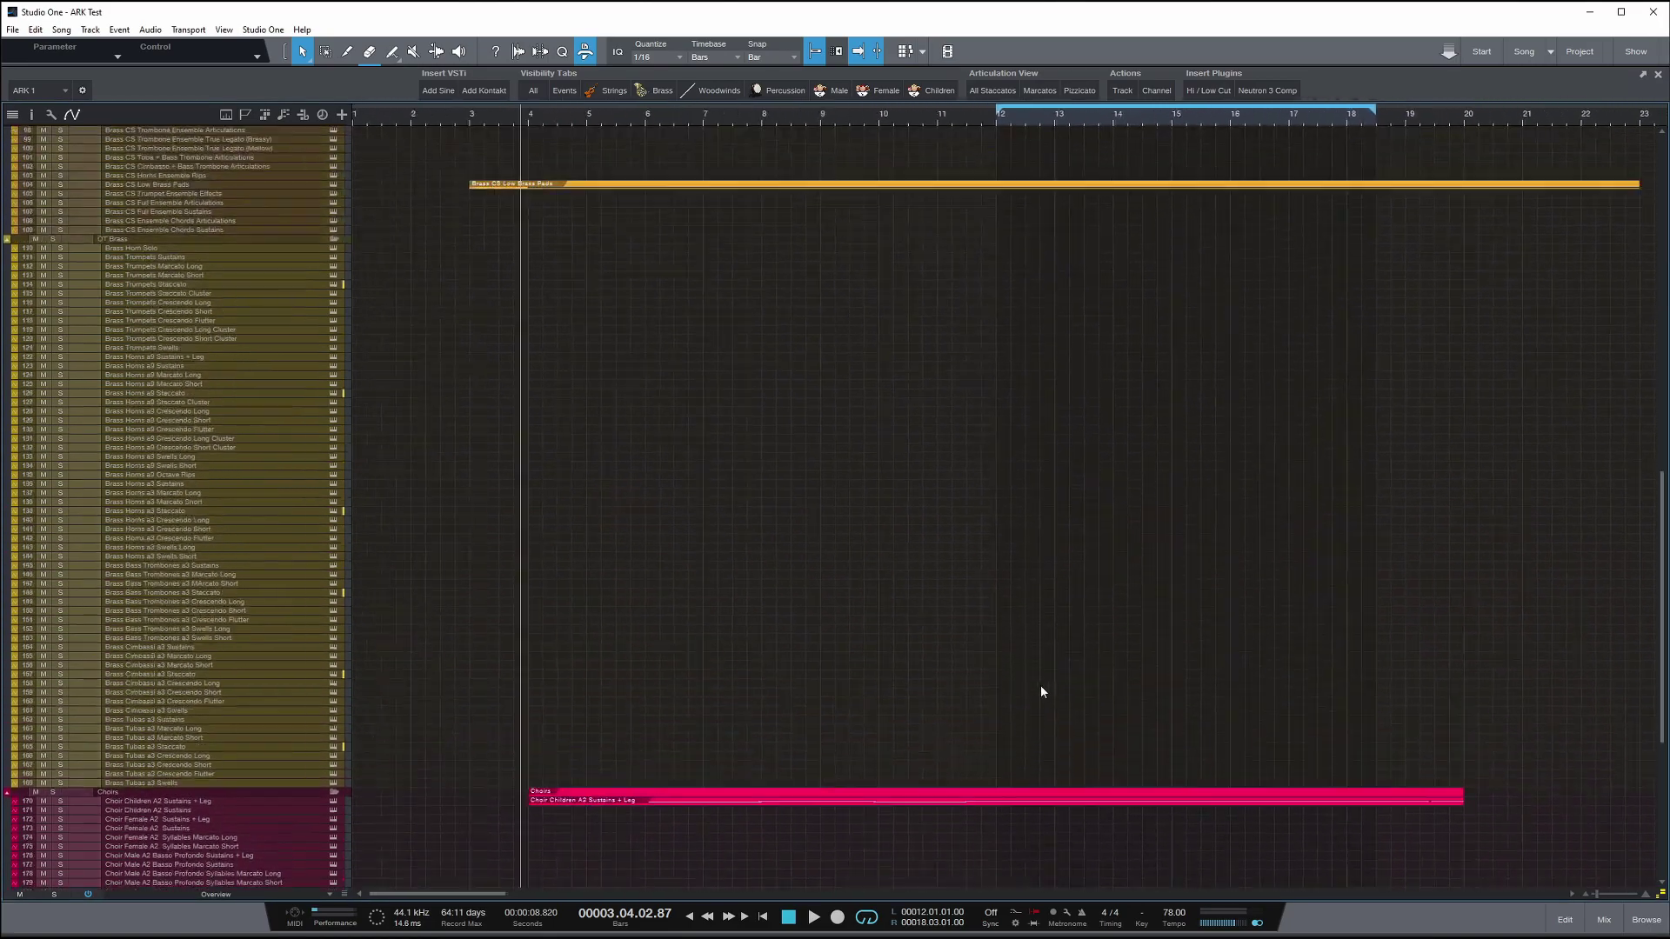
pyautogui.scroll(7, 879, 388)
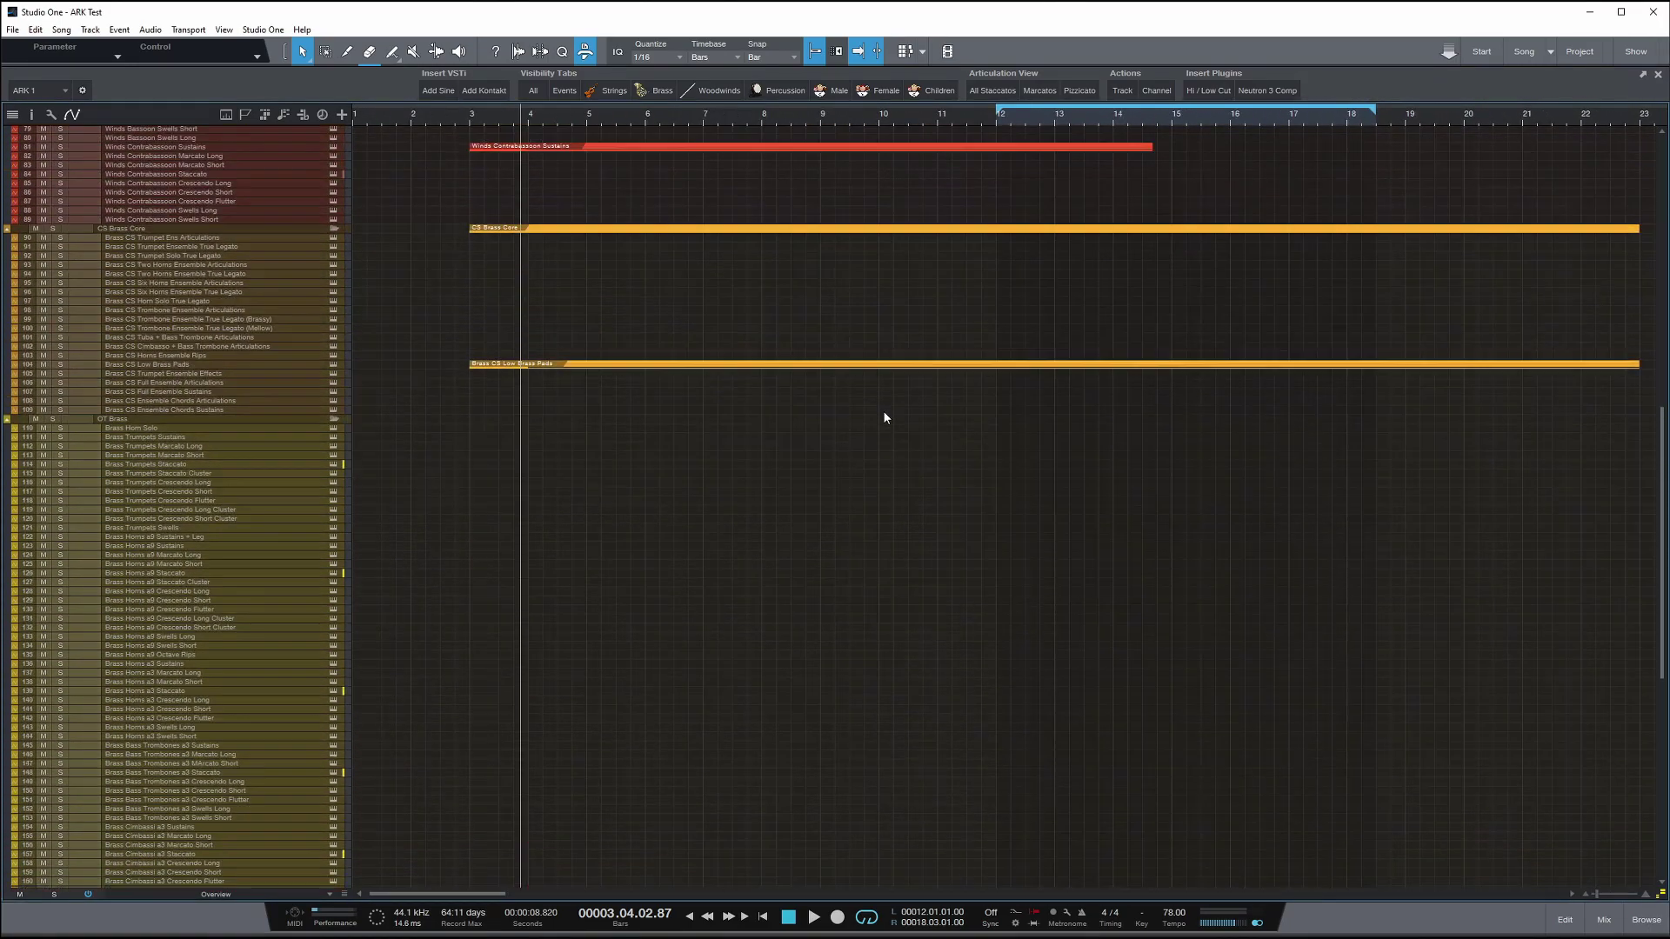
pyautogui.scroll(8, 901, 419)
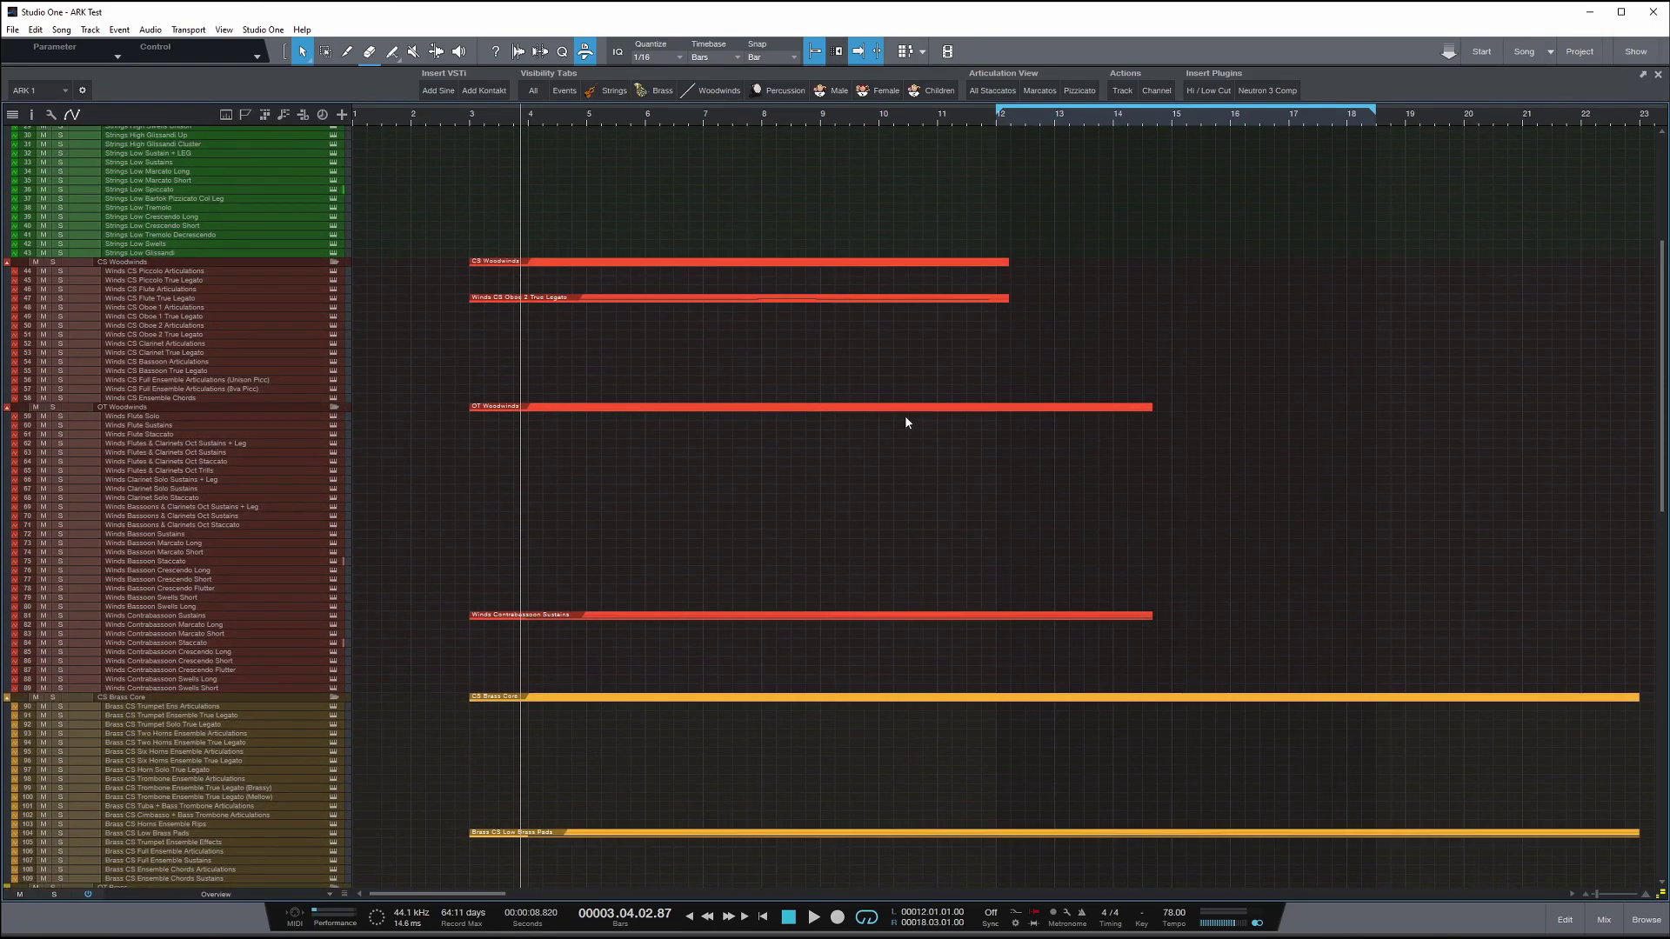
pyautogui.scroll(6, 904, 422)
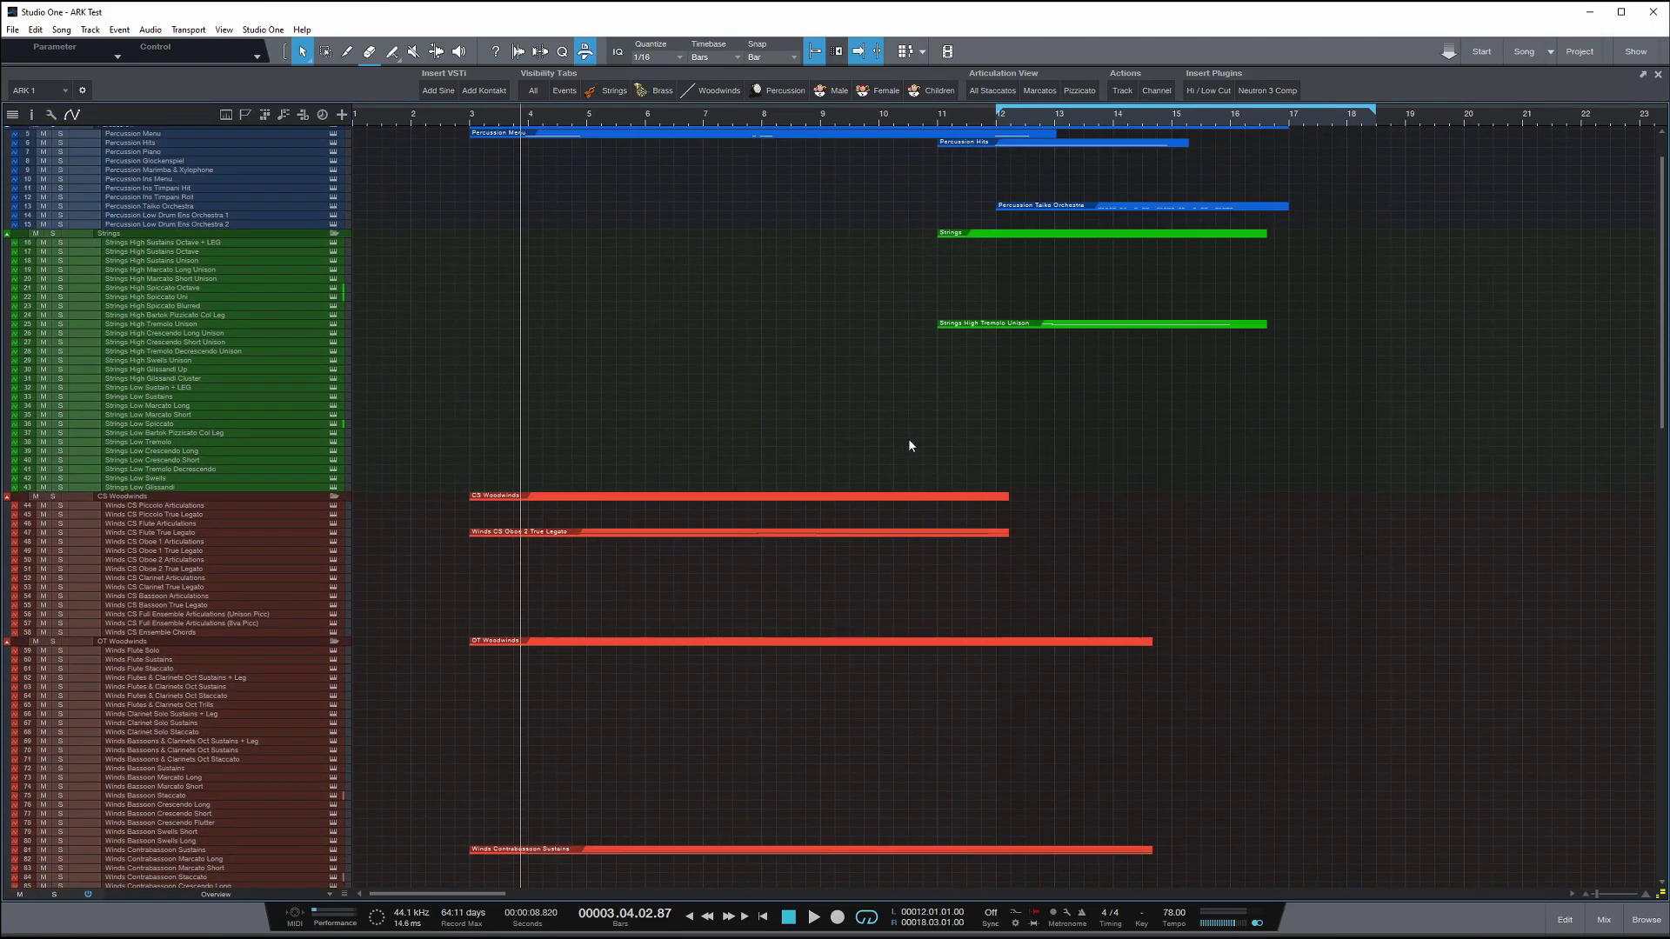
pyautogui.scroll(2, 910, 445)
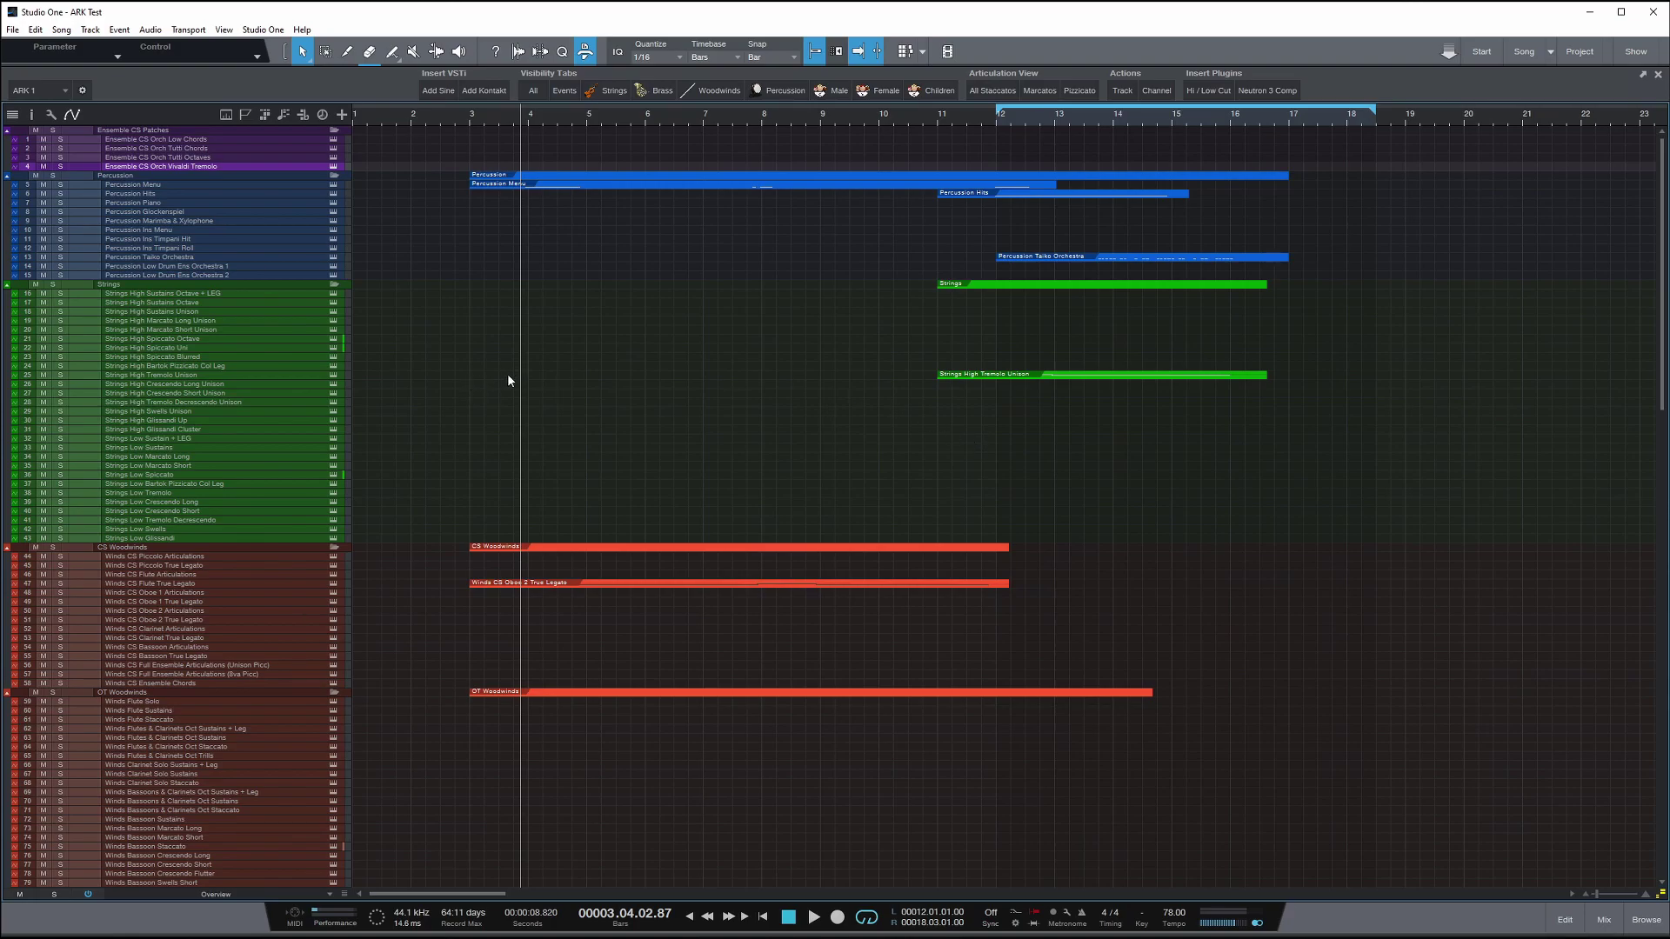
pyautogui.click(585, 52)
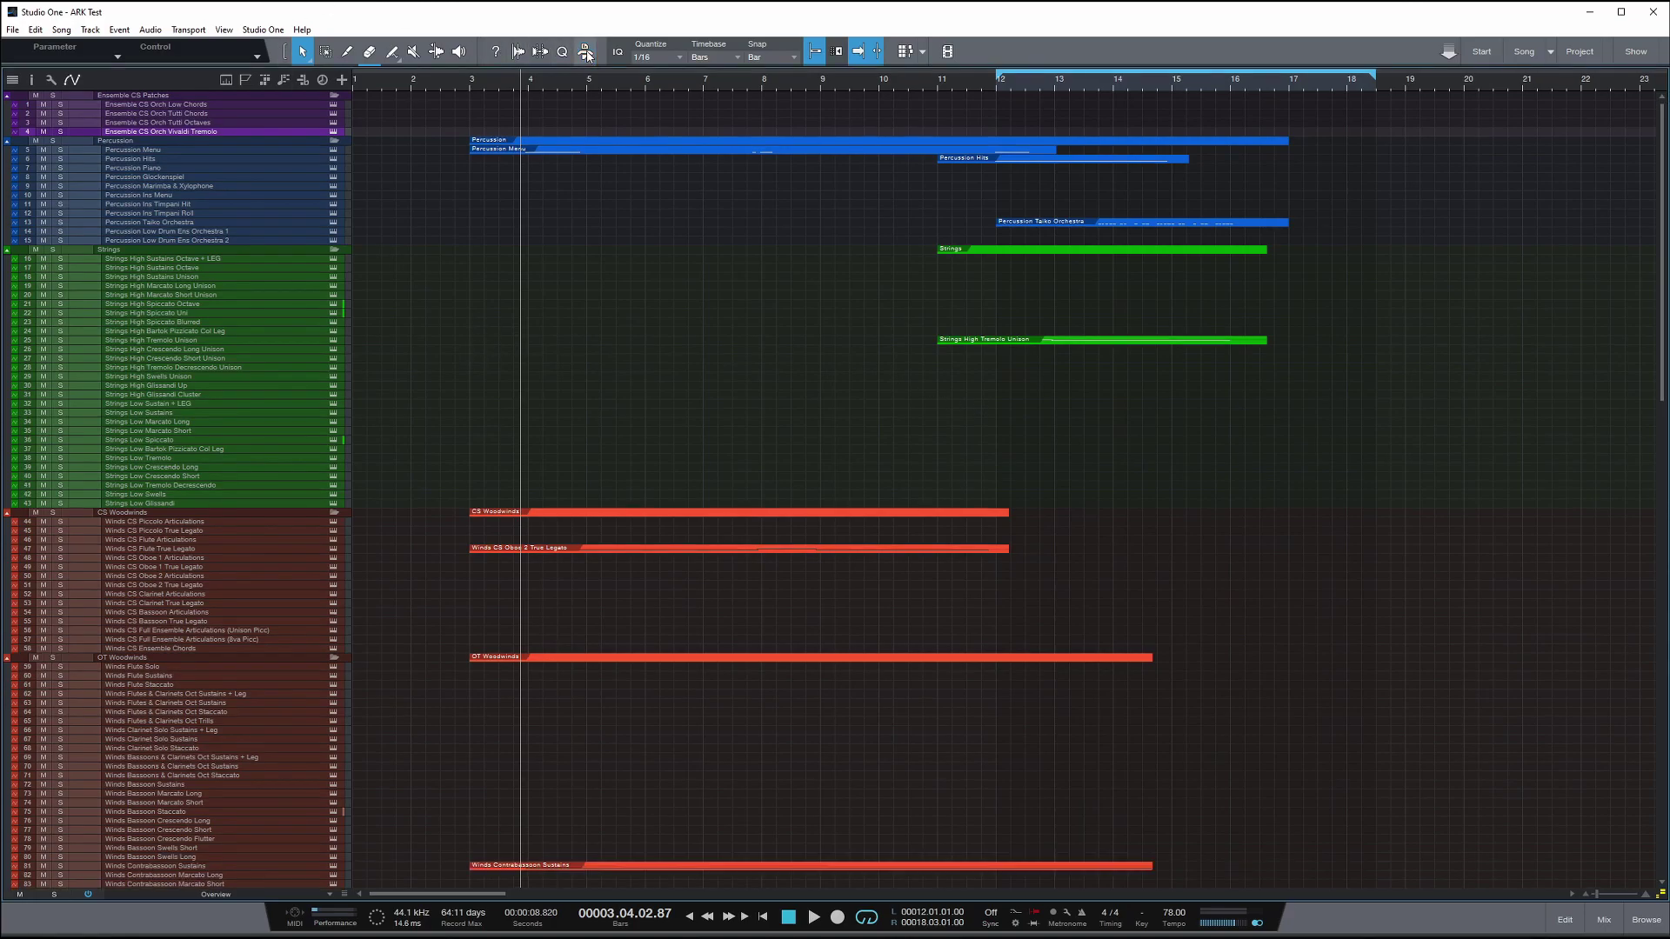
pyautogui.click(16, 79)
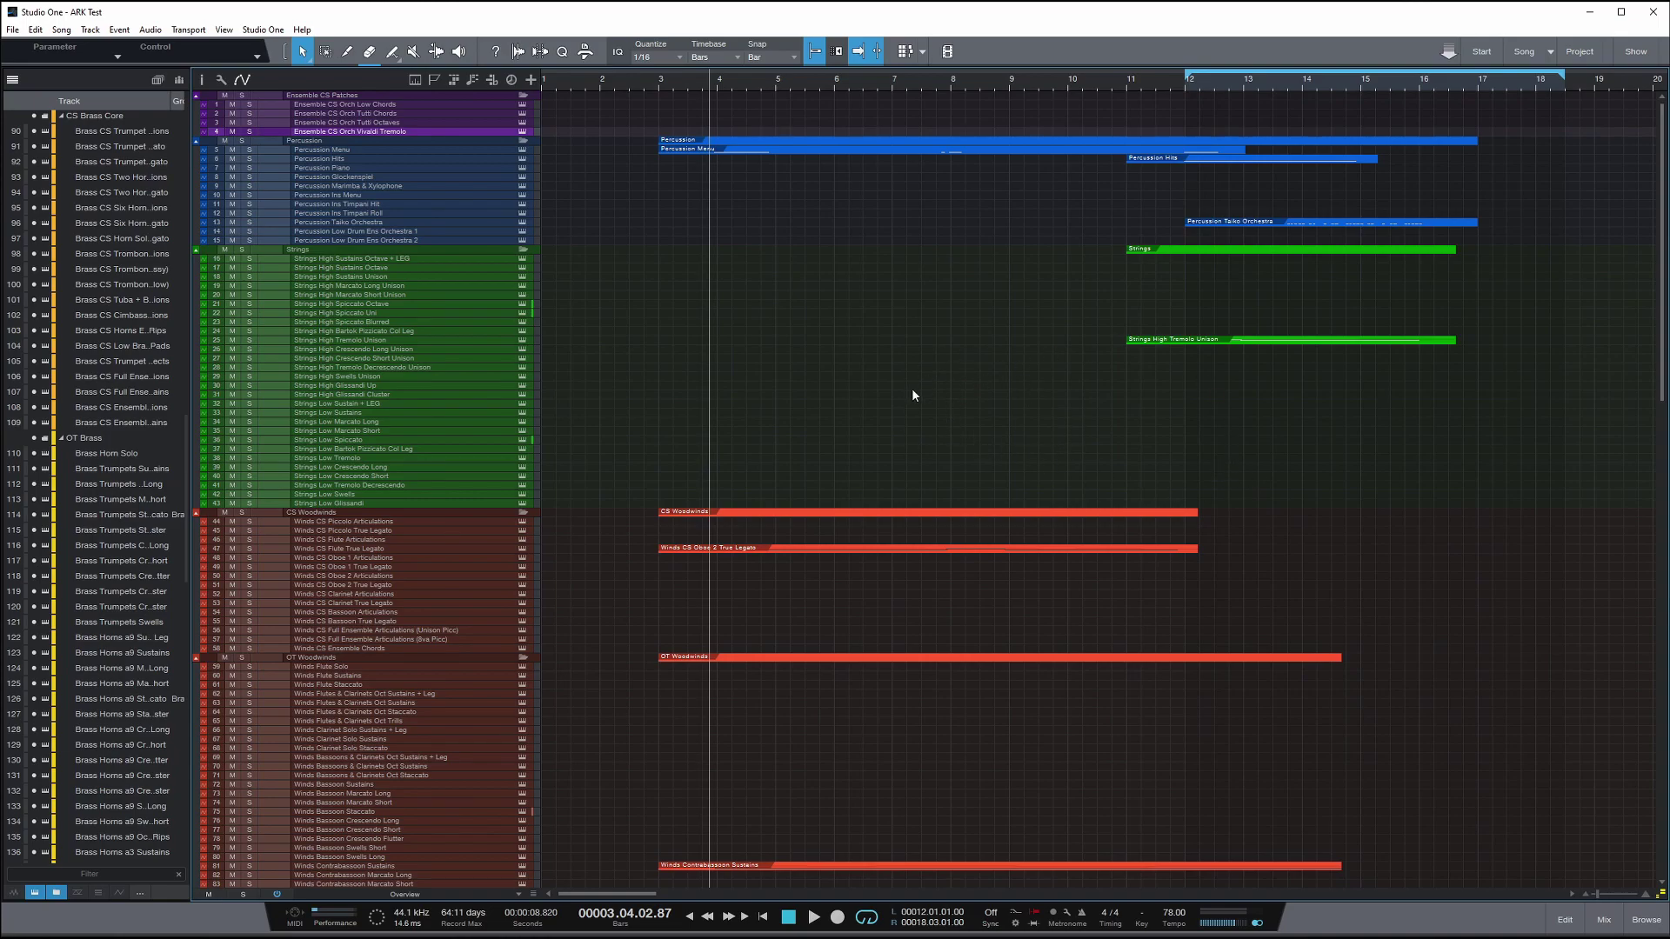
# - Scroll around the arrangement and track list to review the template's tracks
pyautogui.hscroll(1, 1085, 451)
pyautogui.scroll(-5, 916, 216)
pyautogui.hscroll(5, 916, 217)
pyautogui.scroll(4, 1071, 689)
pyautogui.hscroll(-5, 1071, 689)
pyautogui.scroll(-5, 1058, 205)
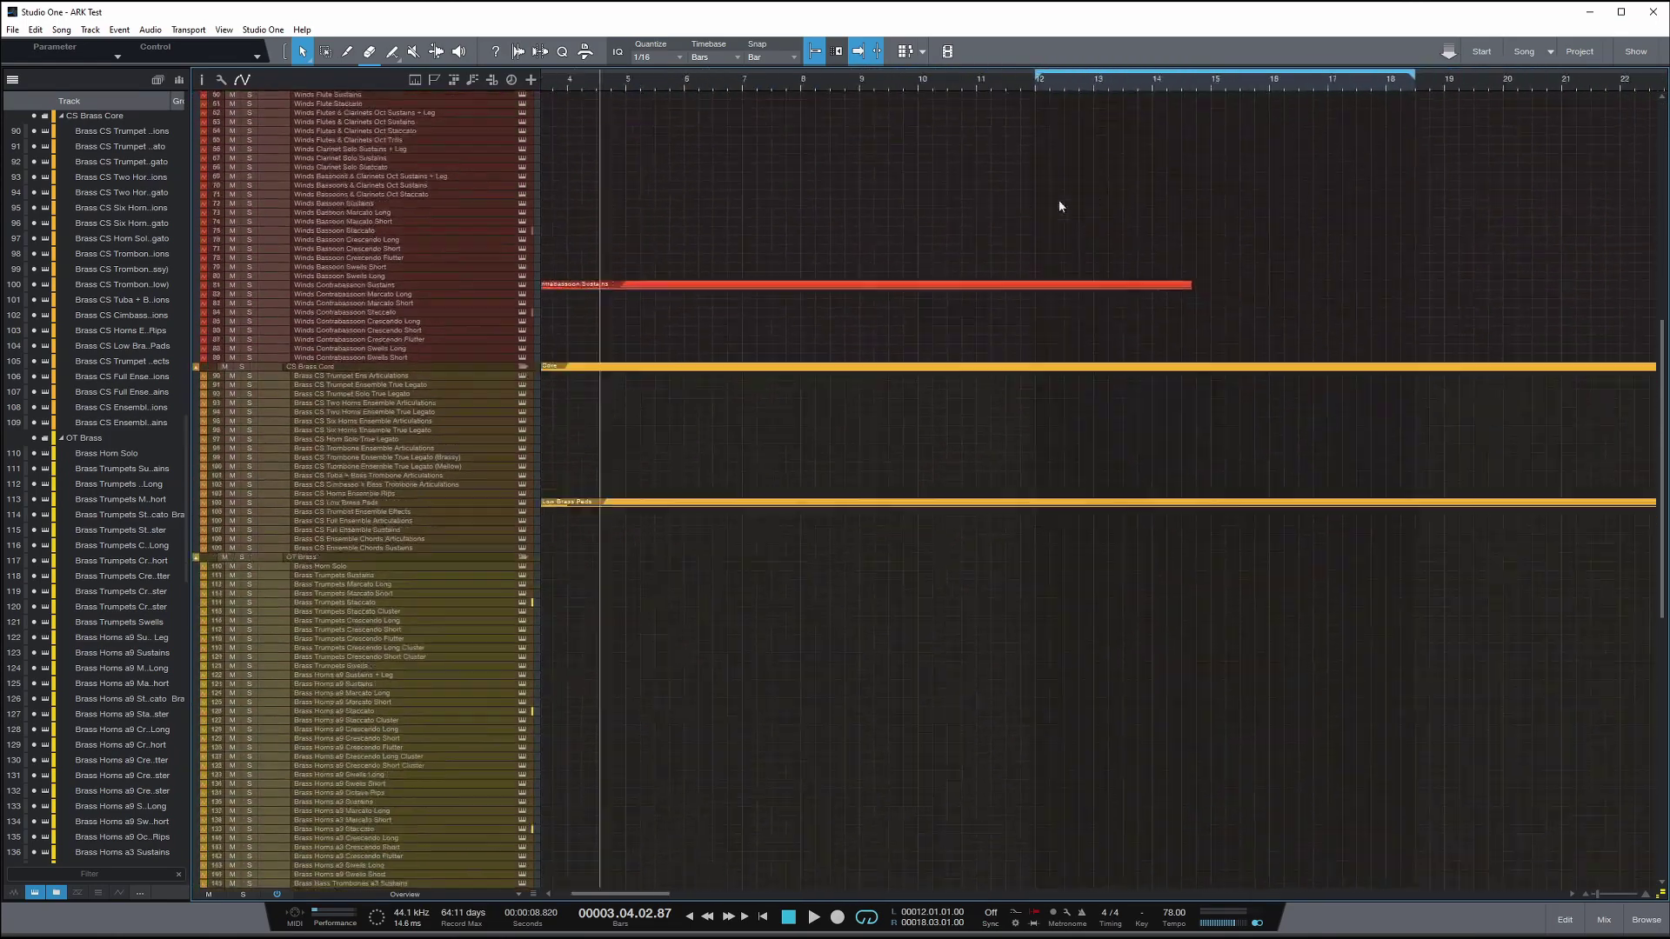
pyautogui.scroll(5, 913, 733)
pyautogui.hscroll(5, 914, 732)
pyautogui.scroll(-5, 1145, 154)
pyautogui.hscroll(5, 558, 420)
pyautogui.scroll(5, 678, 609)
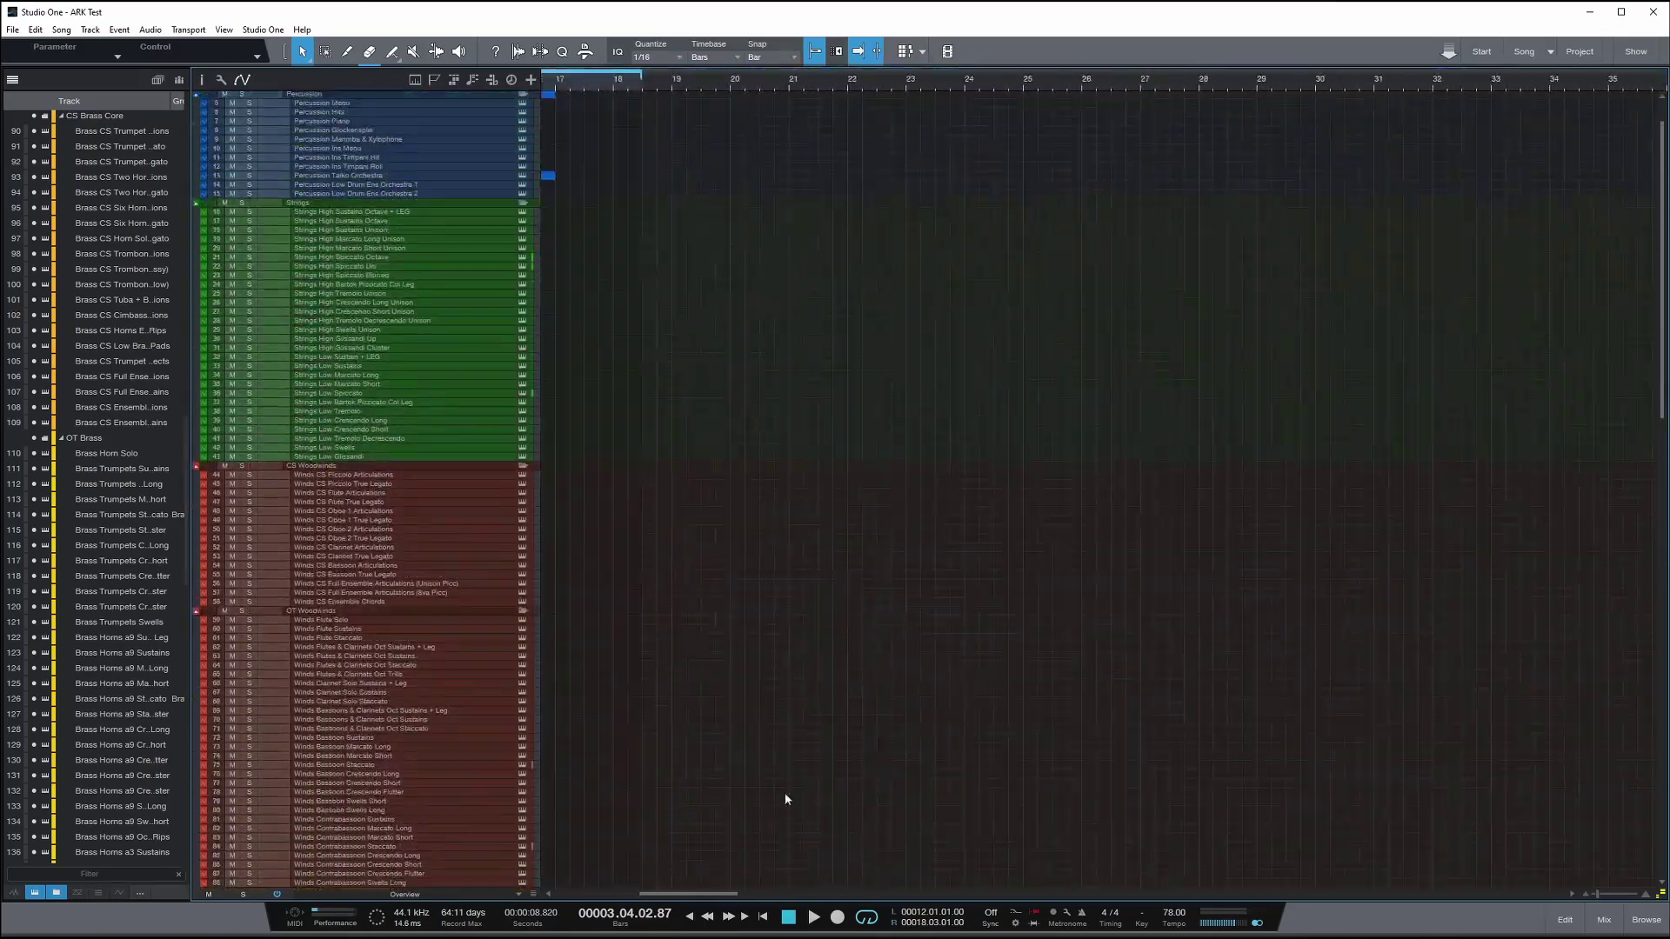
pyautogui.hscroll(-5, 1130, 696)
pyautogui.scroll(-3, 1442, 626)
pyautogui.scroll(-3, 1479, 435)
pyautogui.scroll(-2, 1502, 252)
pyautogui.scroll(-5, 1502, 263)
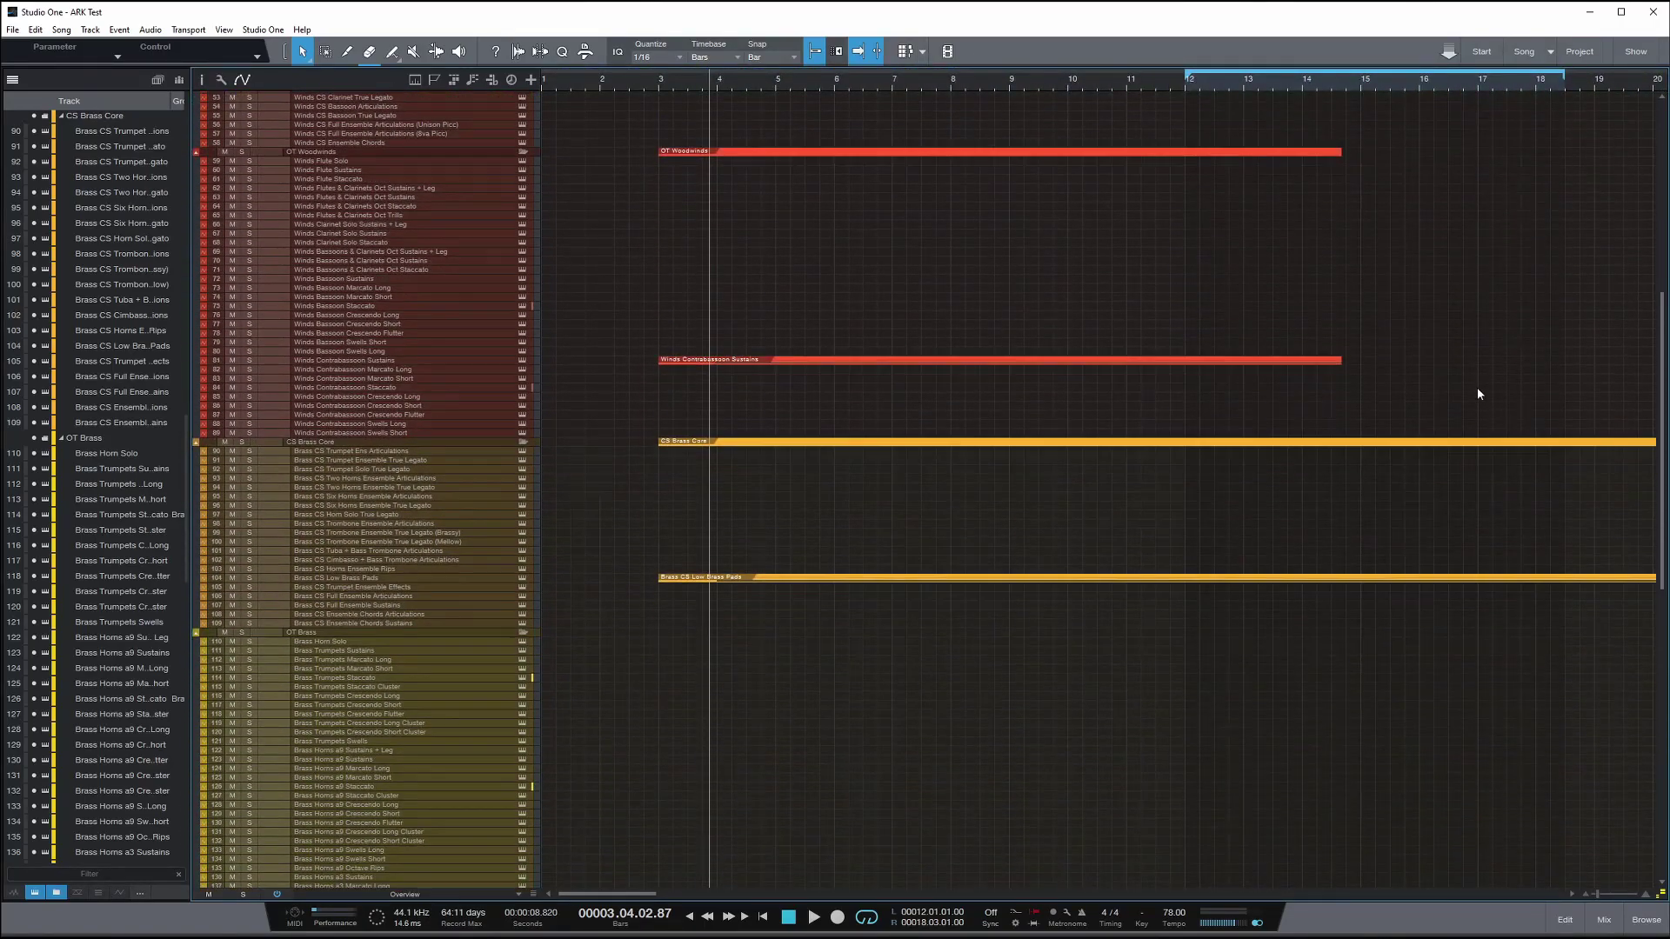
pyautogui.scroll(-2, 1429, 496)
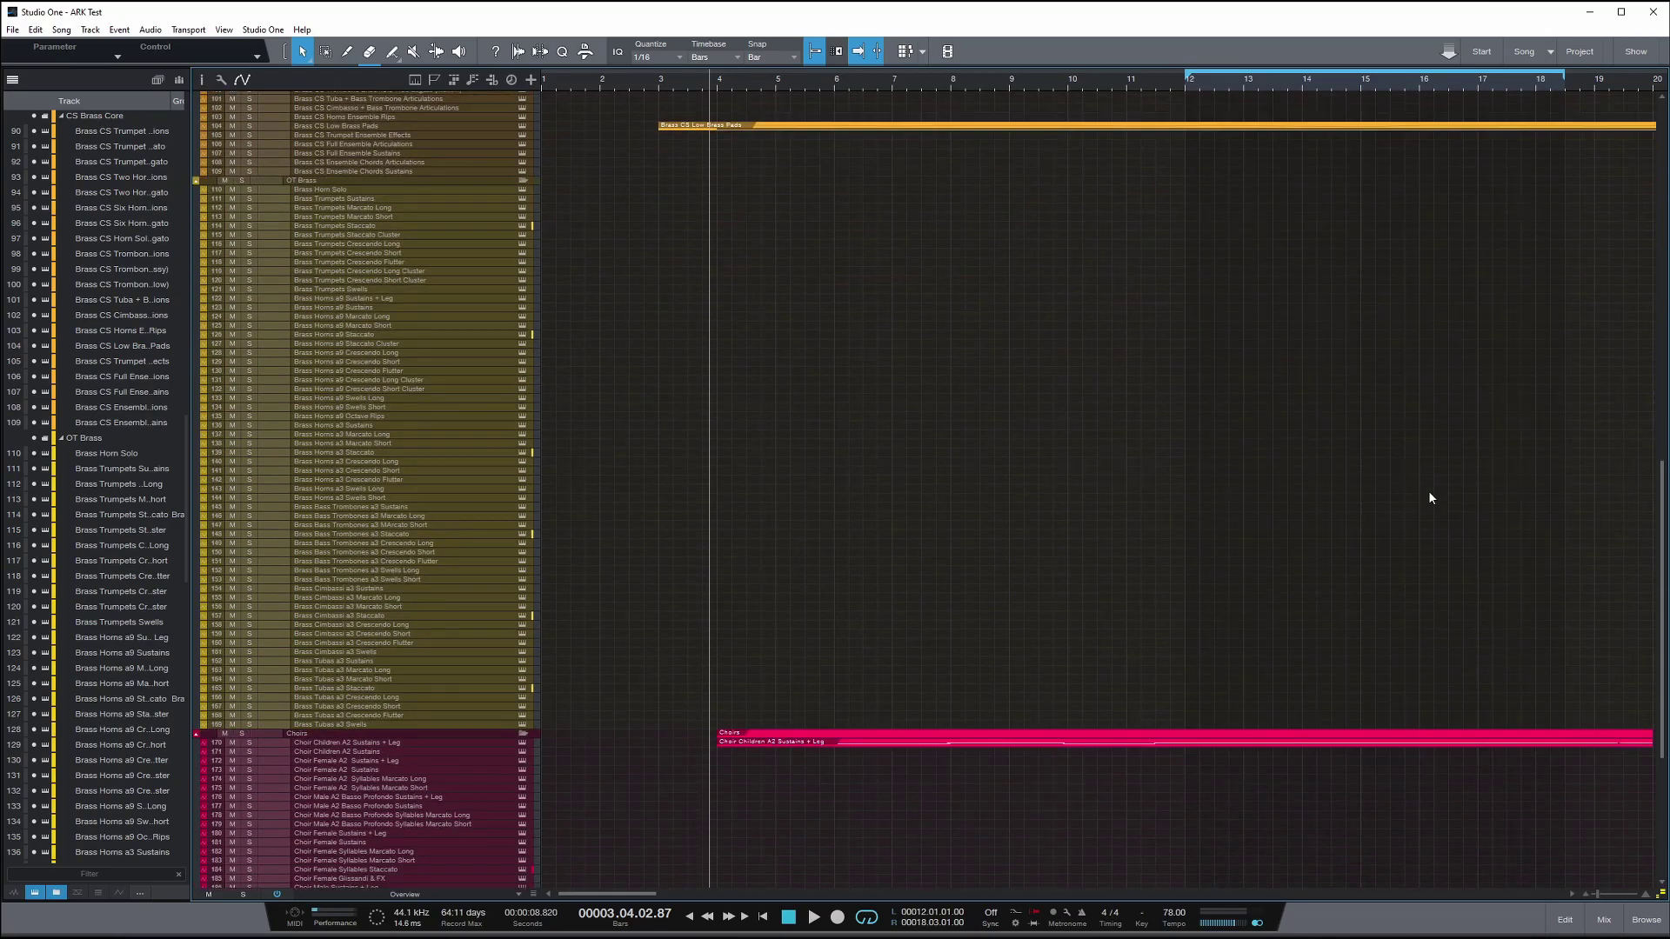
pyautogui.scroll(5, 1429, 497)
pyautogui.scroll(4, 1428, 492)
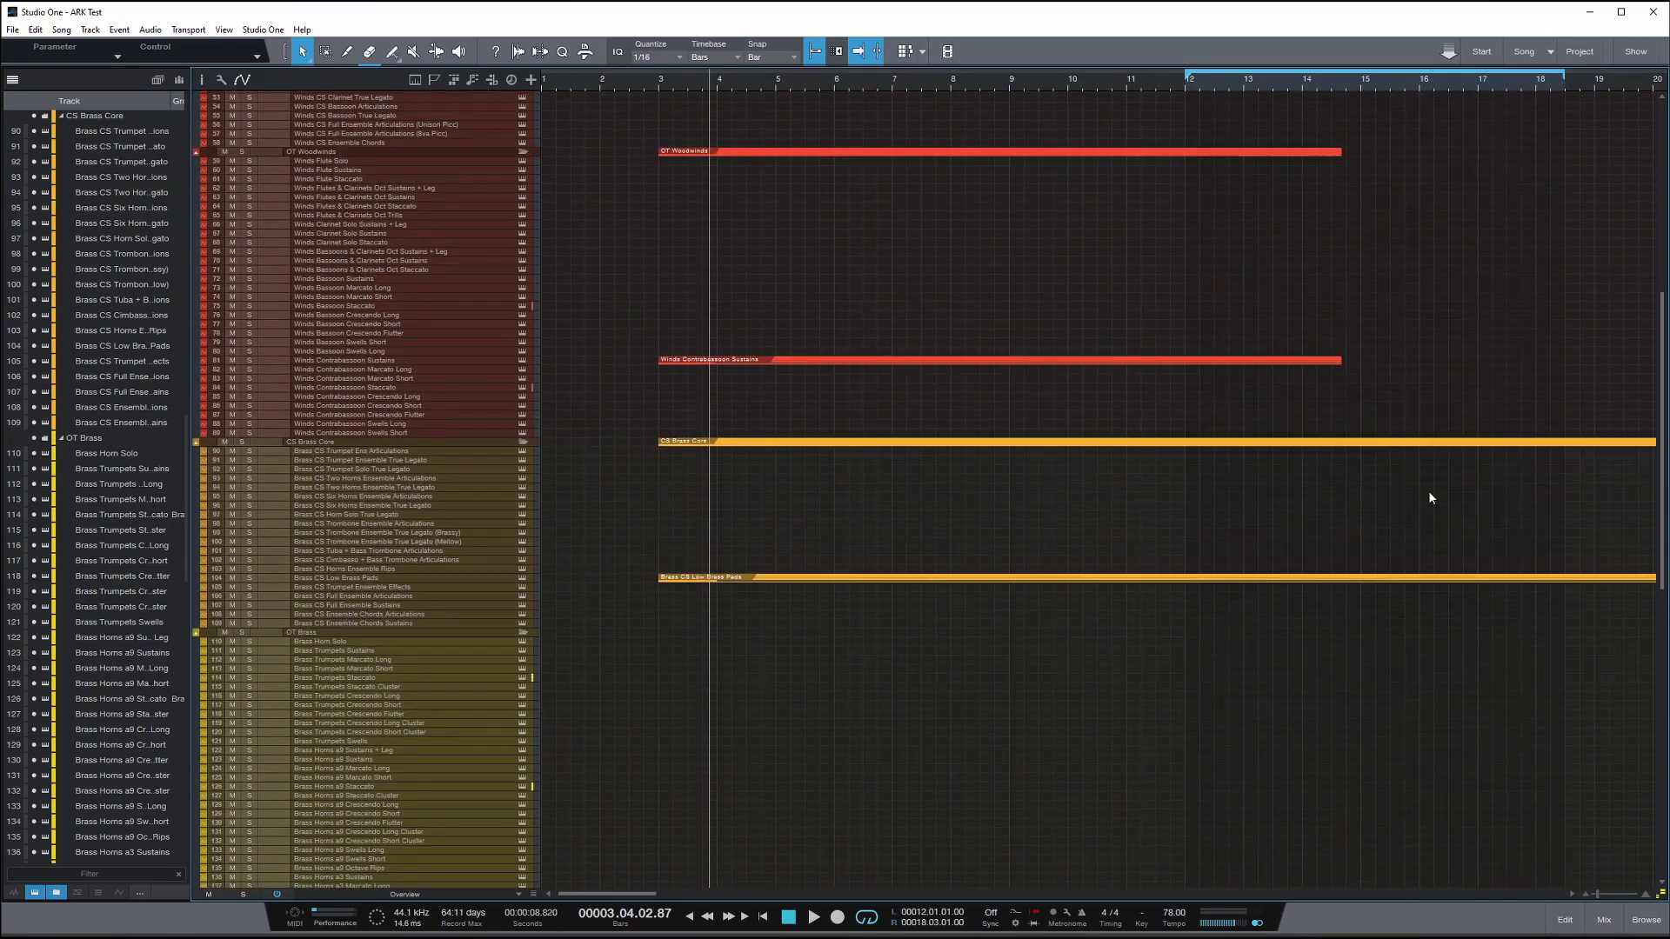
pyautogui.hscroll(4, 930, 299)
pyautogui.scroll(-2, 930, 298)
pyautogui.hscroll(-4, 1130, 283)
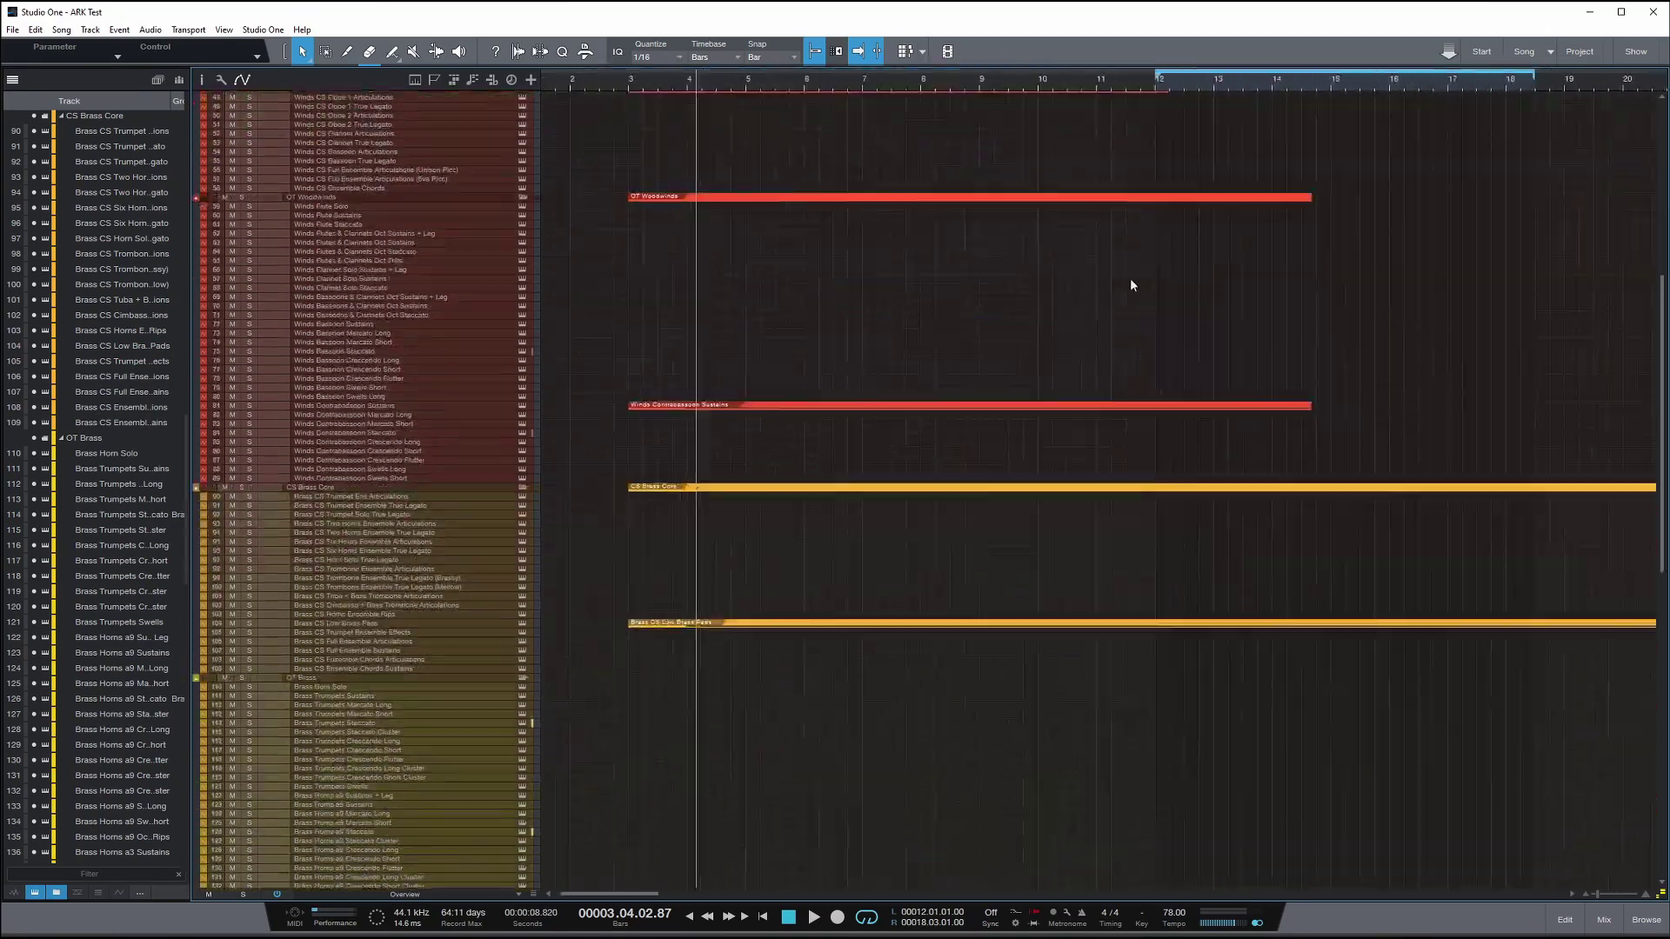
pyautogui.scroll(3, 1253, 377)
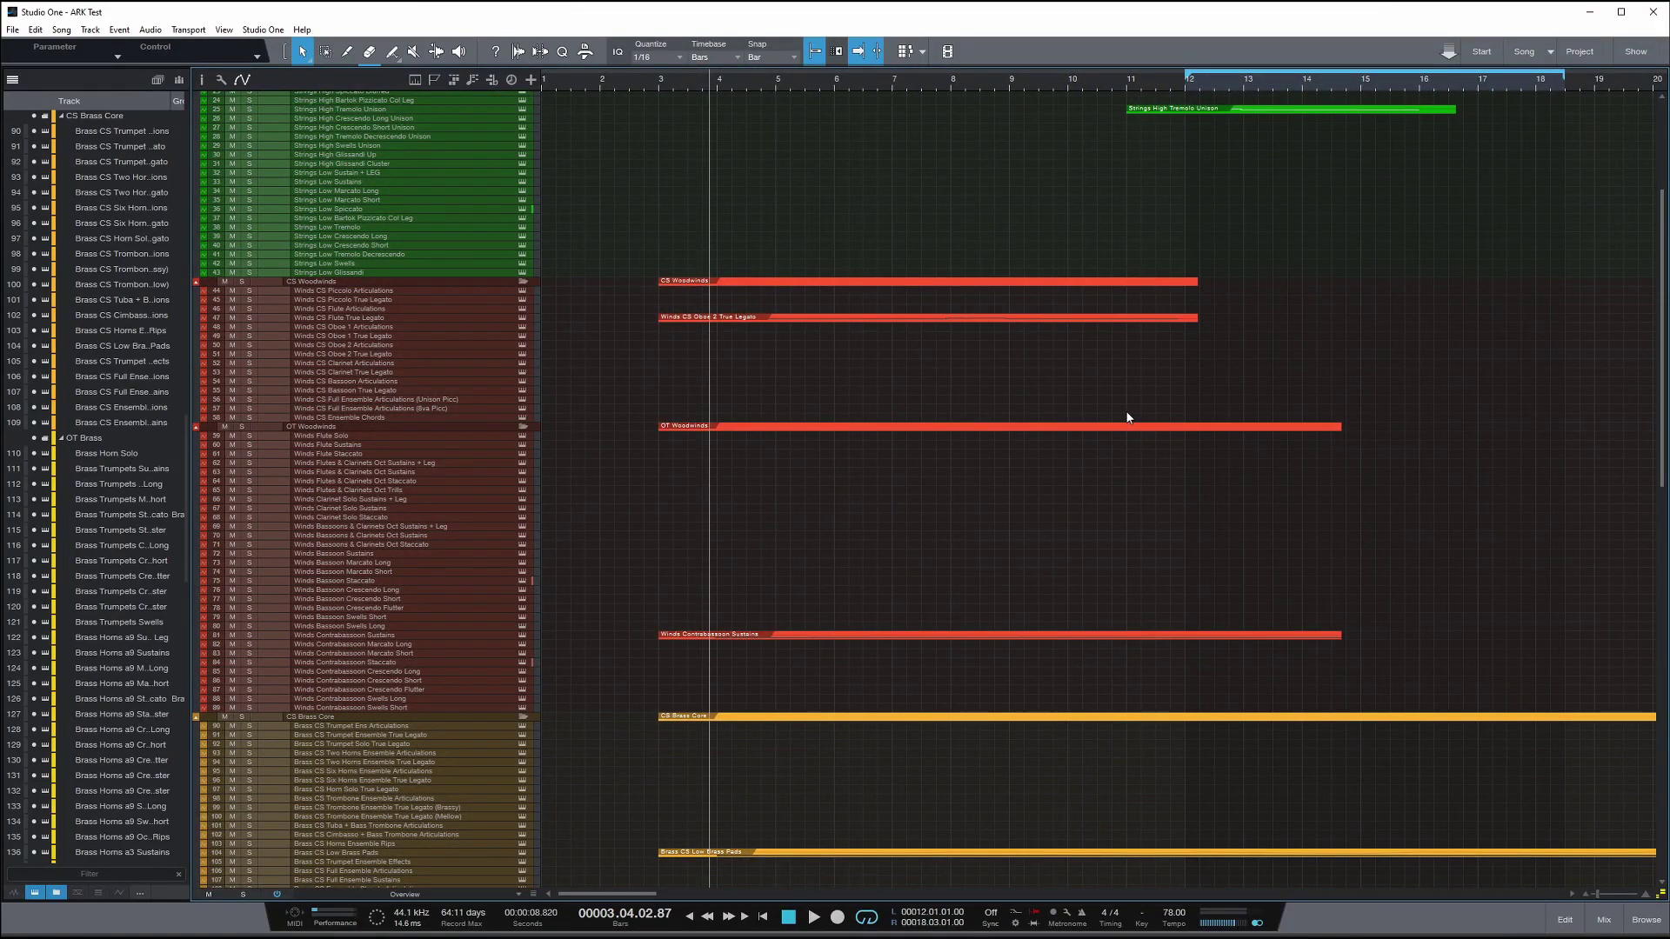
pyautogui.scroll(5, 1077, 540)
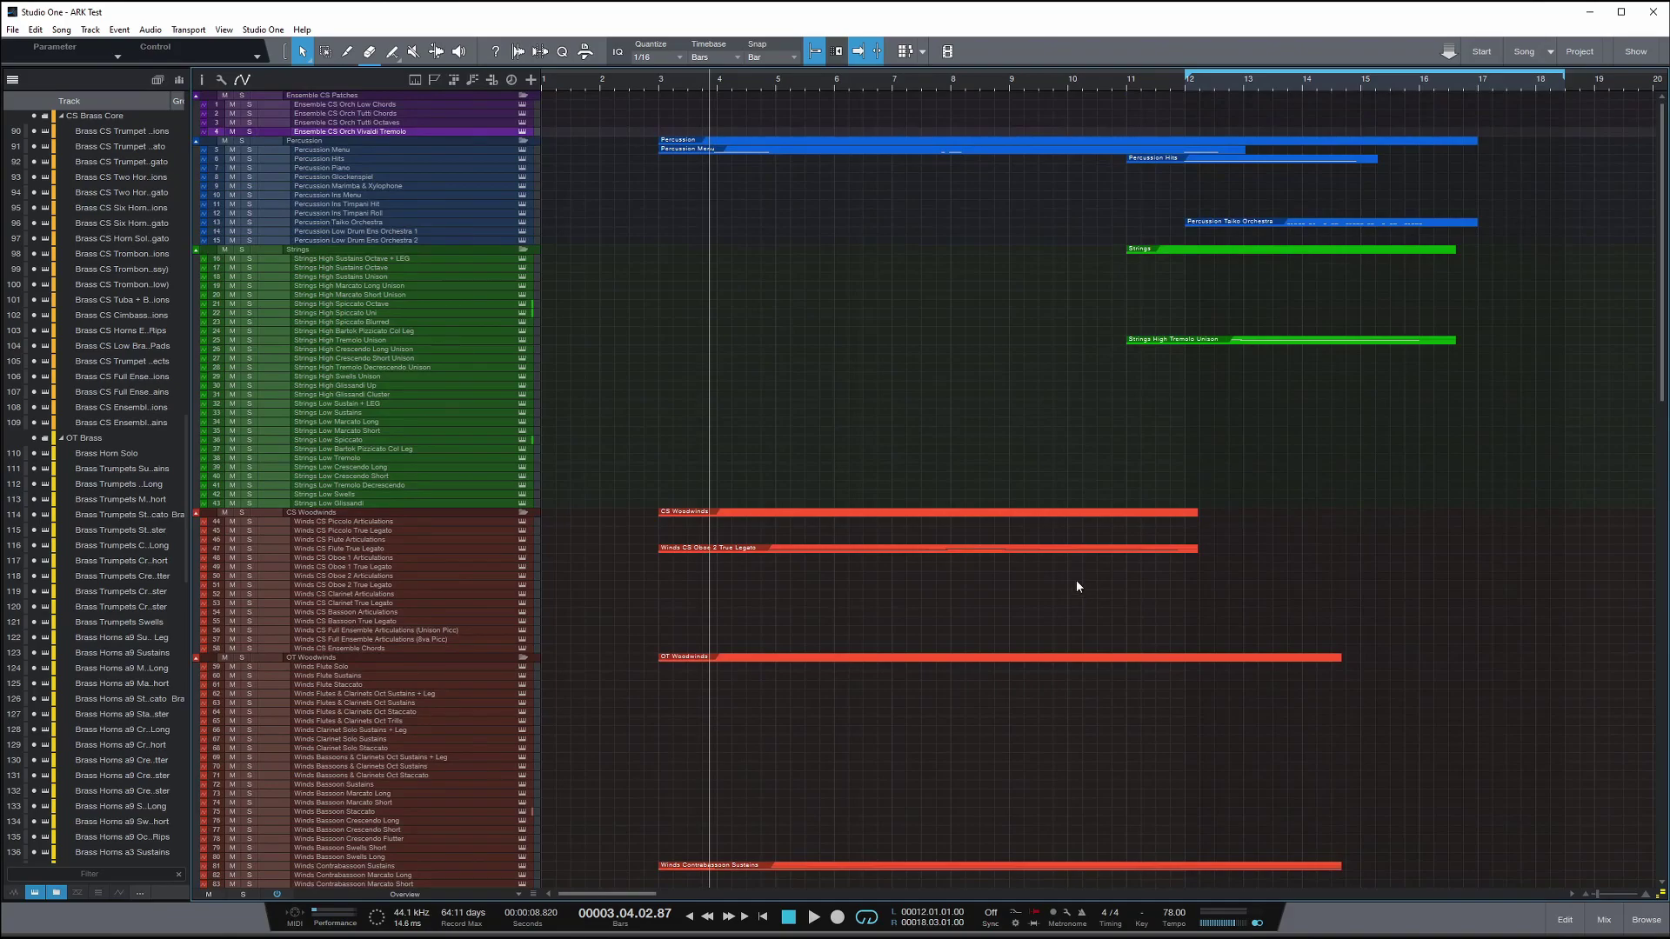
pyautogui.scroll(-5, 1167, 589)
pyautogui.hscroll(1, 1217, 513)
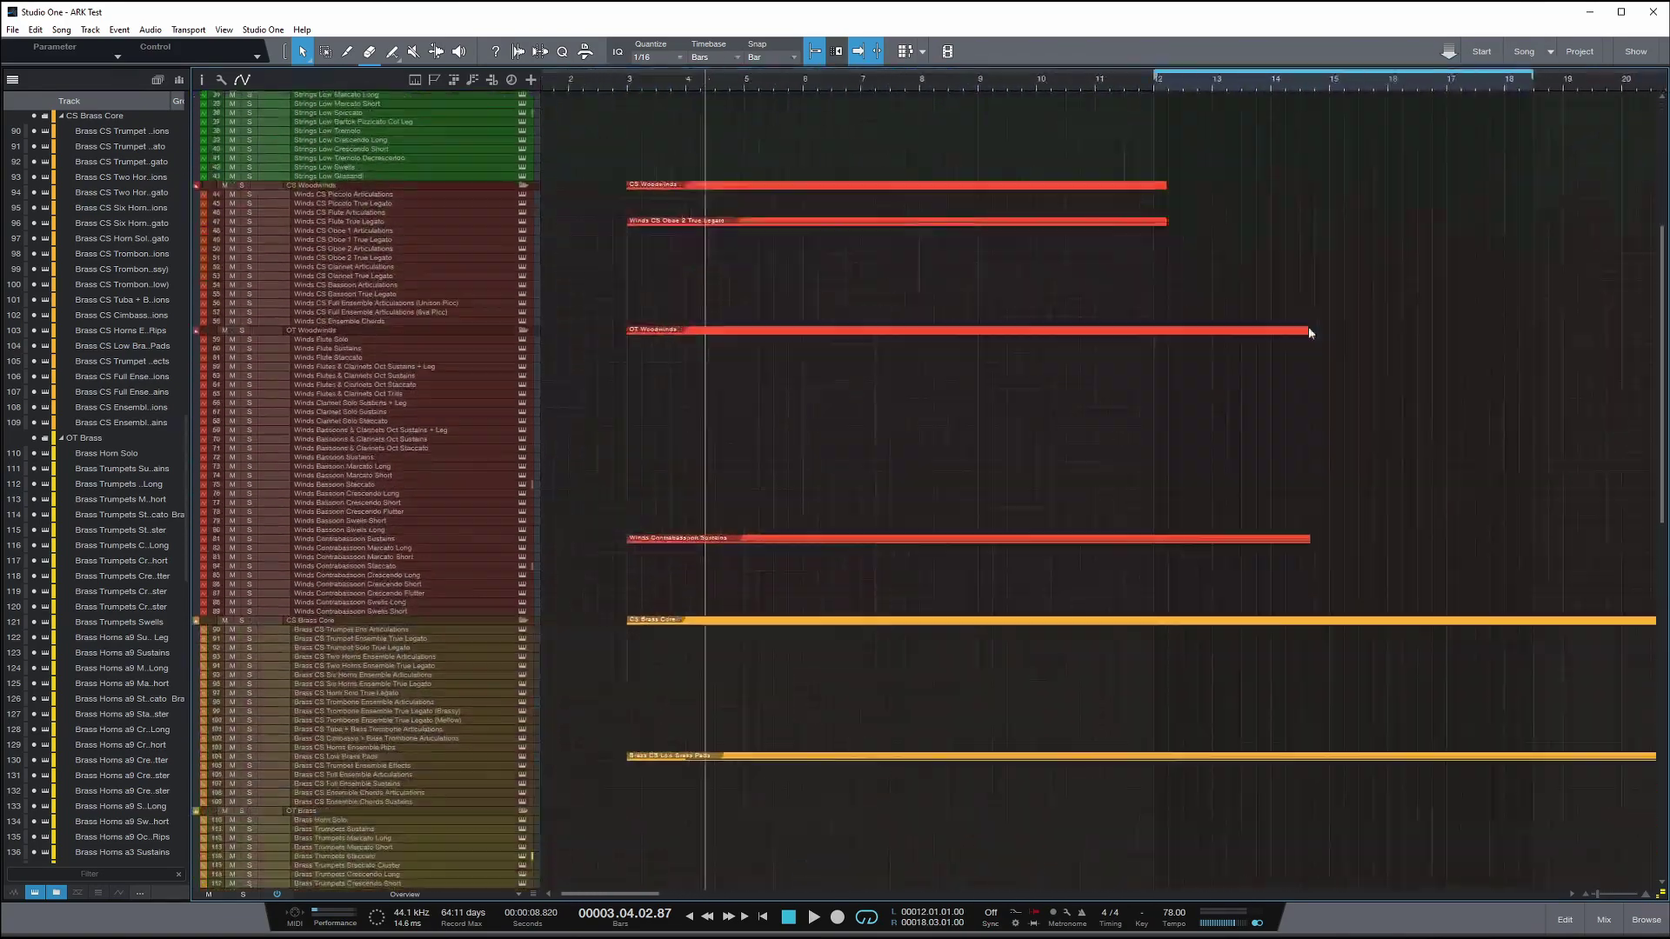
pyautogui.scroll(3, 1104, 664)
pyautogui.hscroll(3, 1103, 663)
pyautogui.hscroll(-3, 920, 290)
pyautogui.scroll(1, 889, 451)
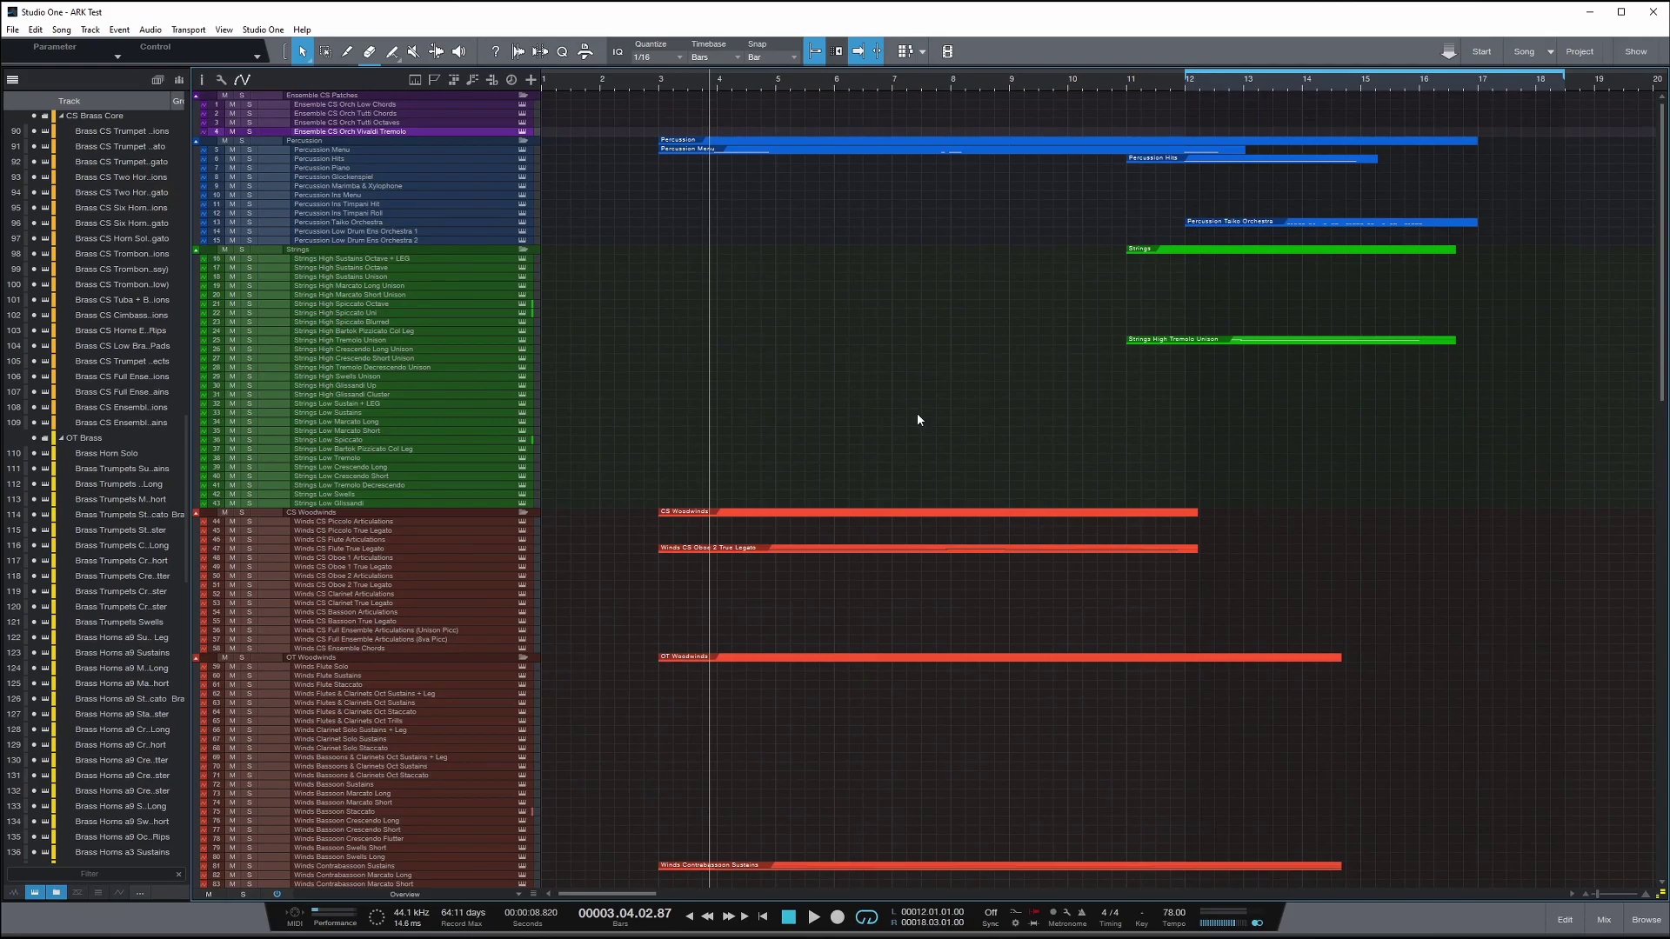
pyautogui.rightClick(917, 412)
pyautogui.rightClick(884, 403)
pyautogui.rightClick(887, 408)
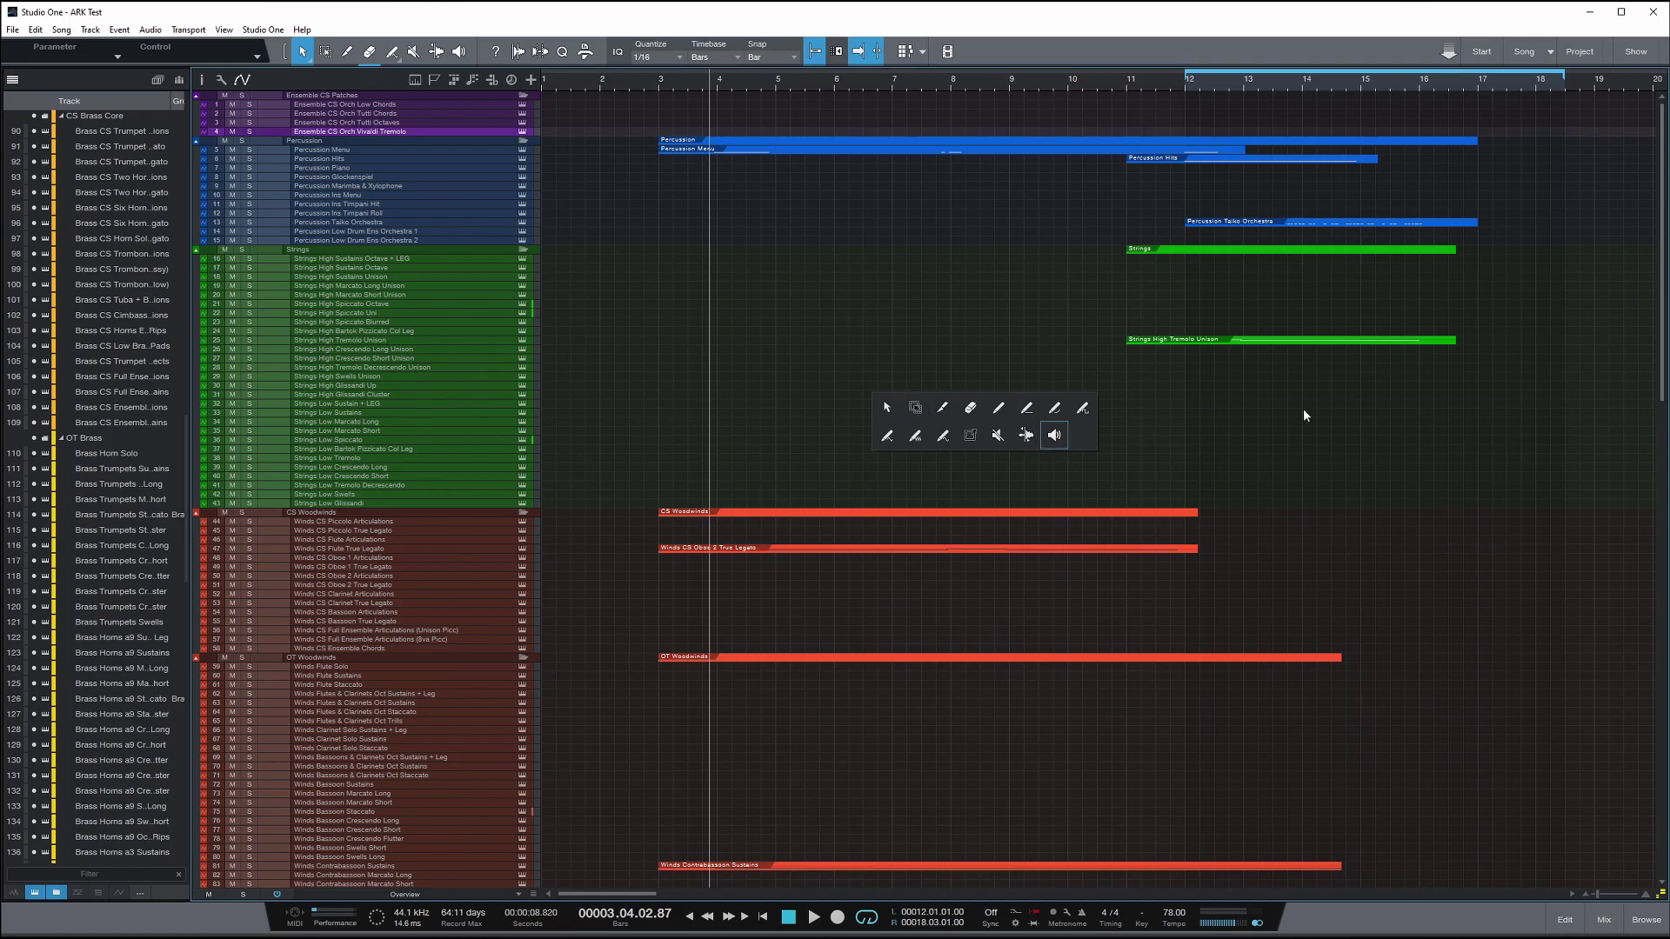
pyautogui.hscroll(5, 1194, 409)
pyautogui.hscroll(-4, 1136, 671)
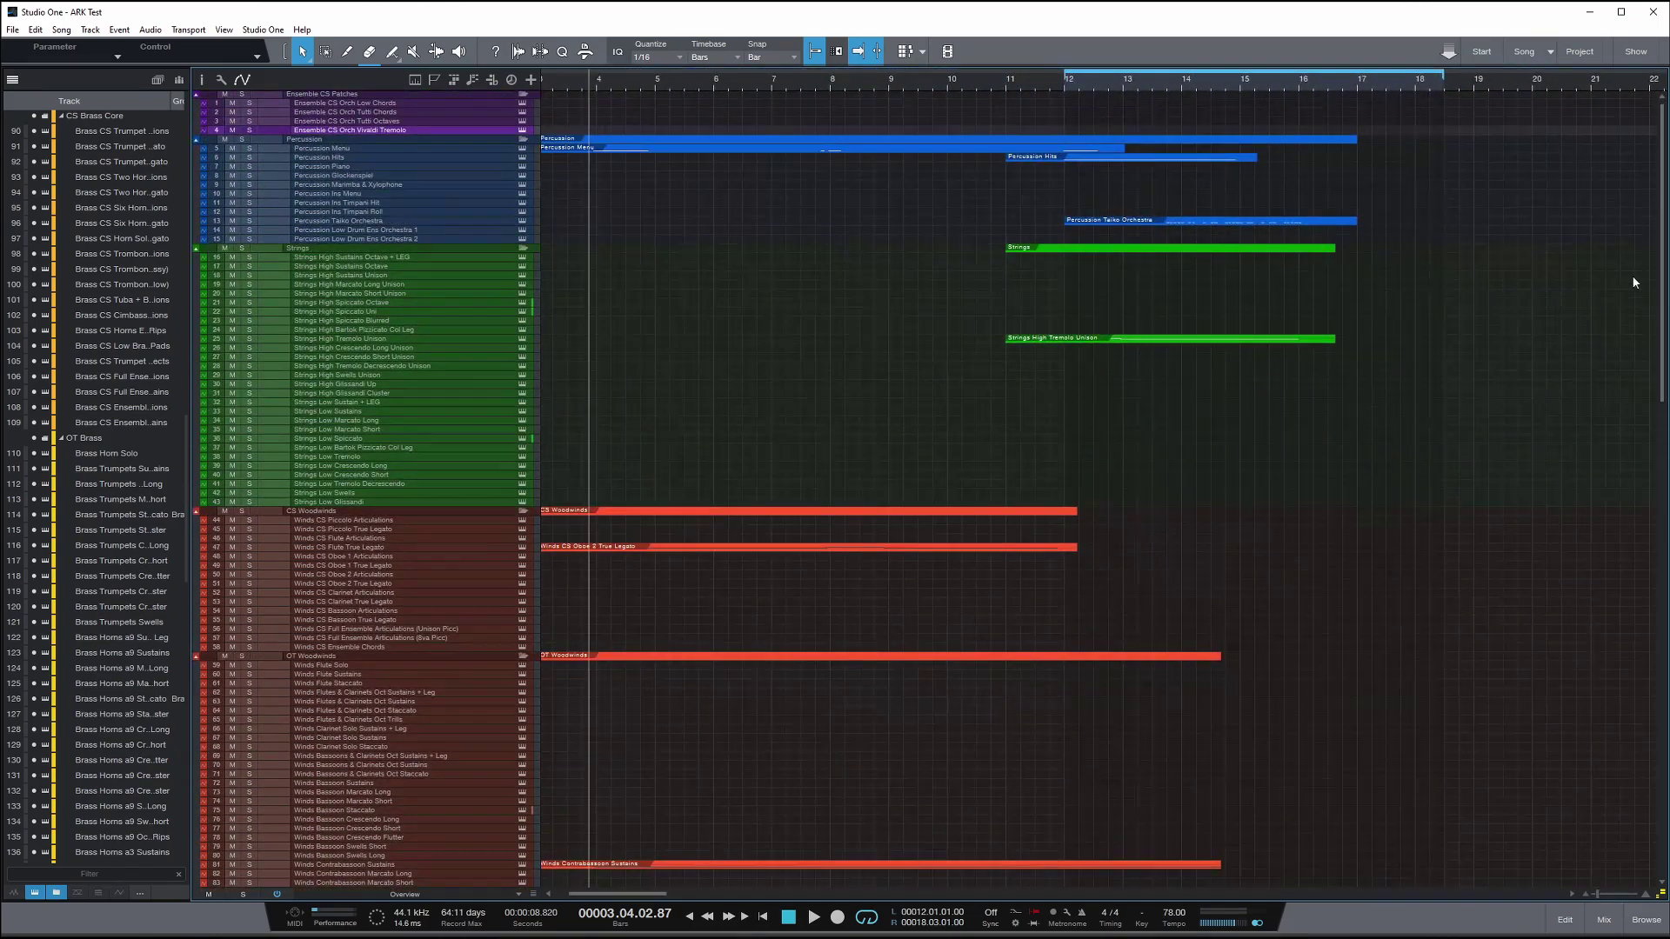
pyautogui.scroll(-8, 1631, 275)
pyautogui.scroll(8, 1511, 518)
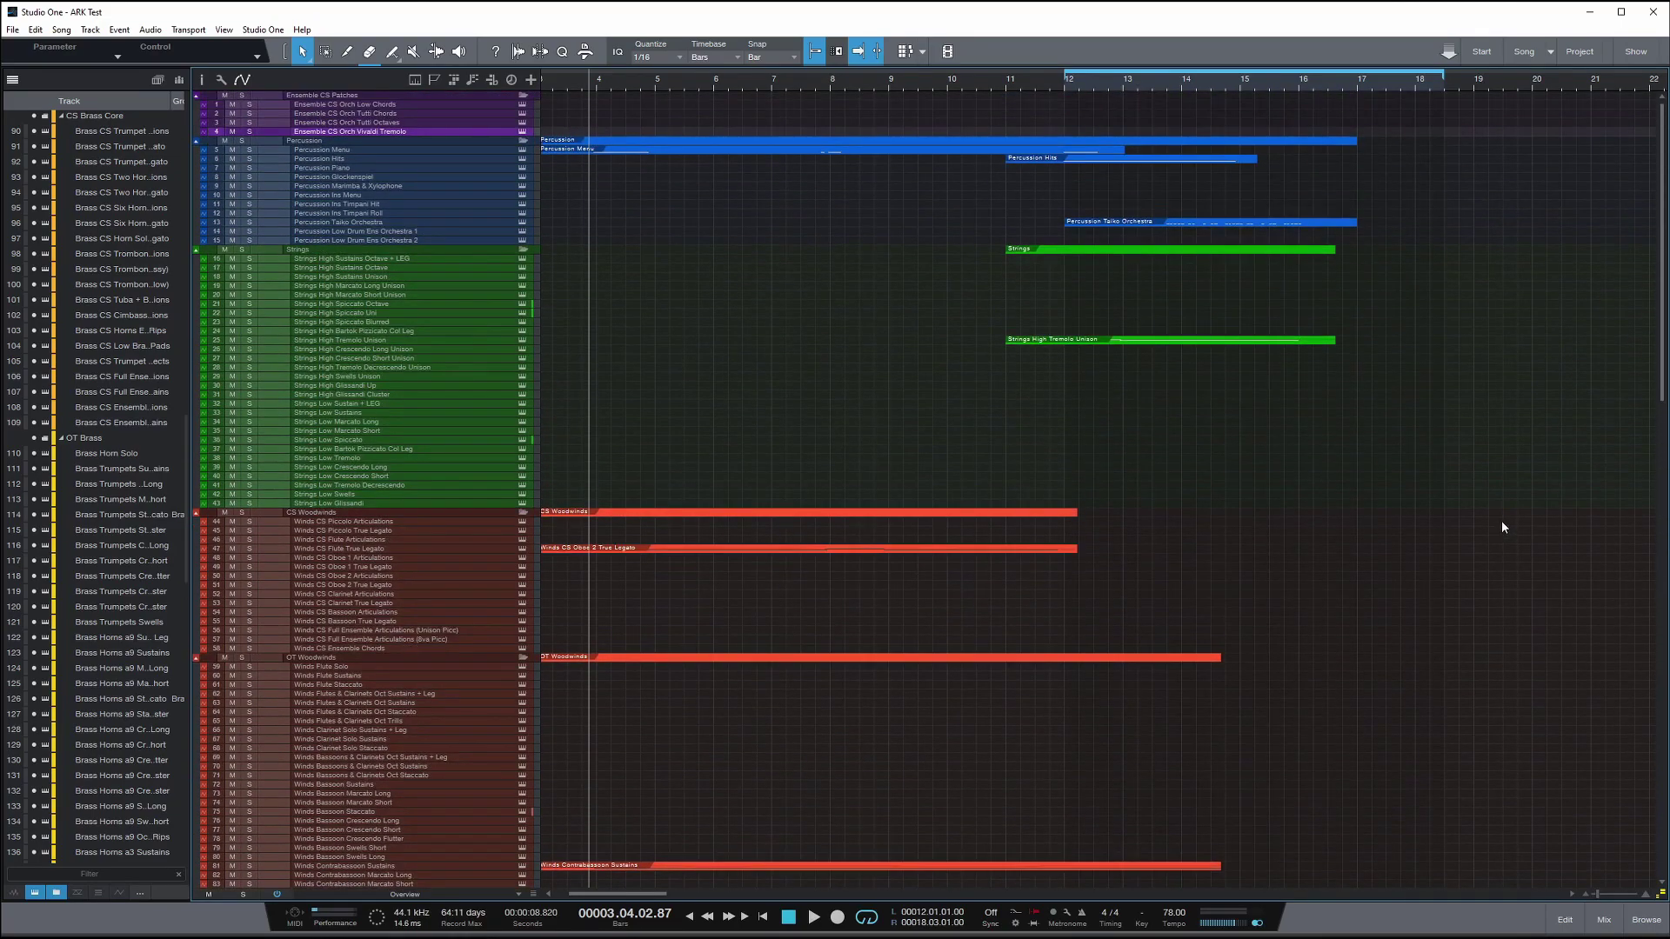
pyautogui.hscroll(-2, 991, 443)
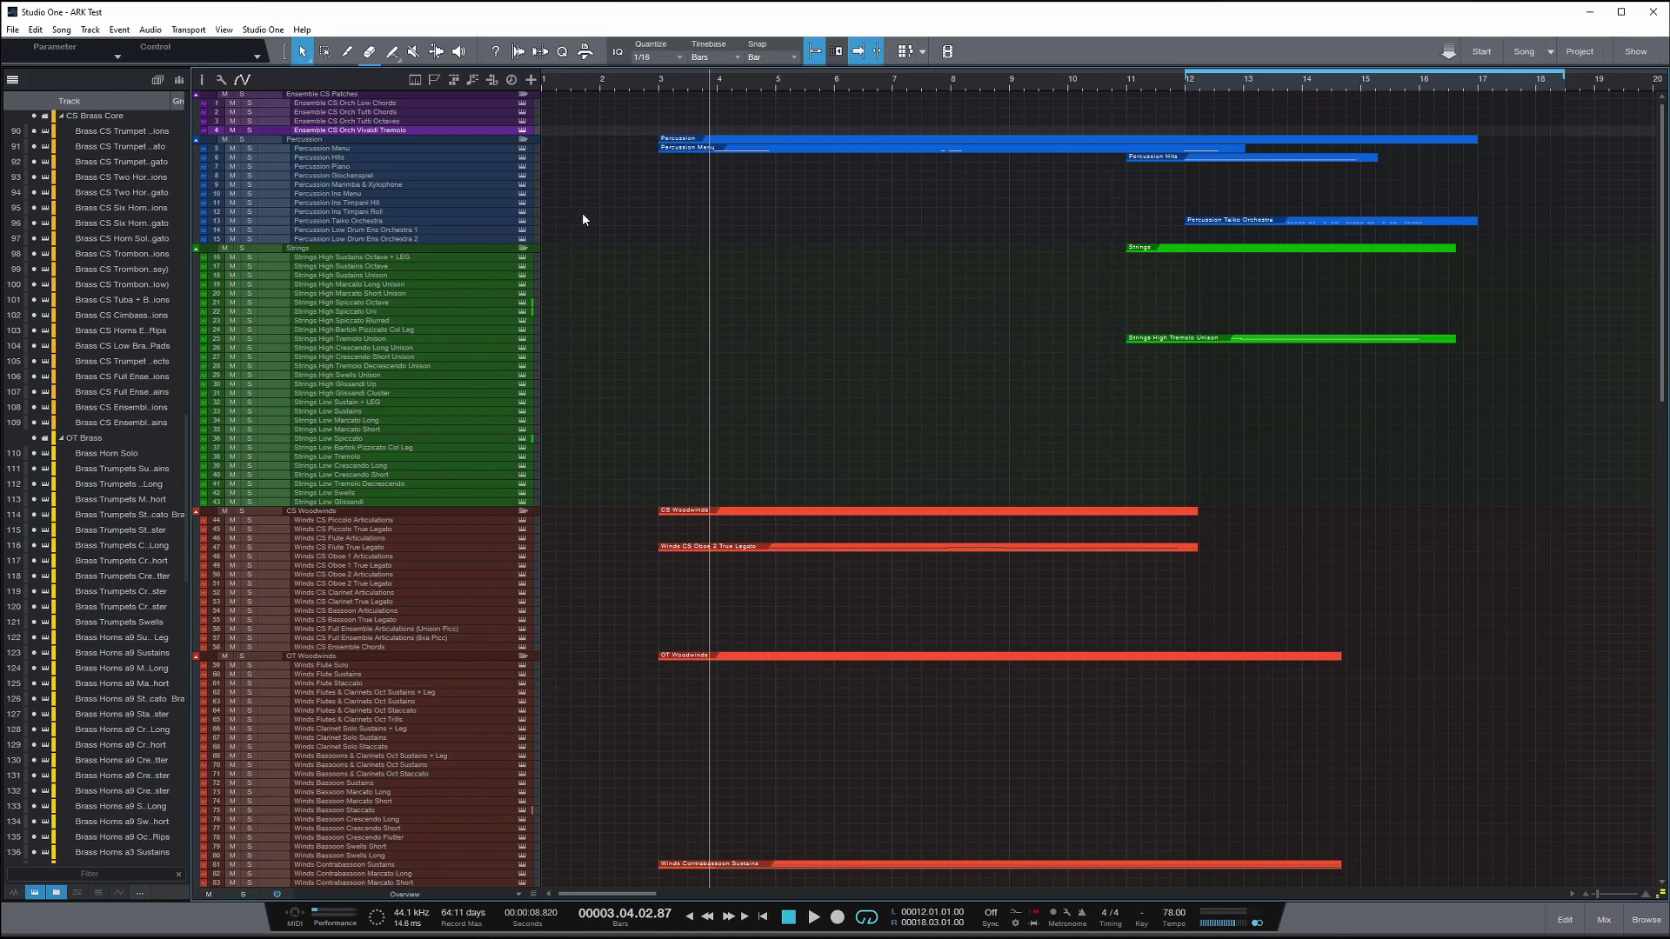
pyautogui.scroll(-1, 582, 212)
pyautogui.scroll(1, 614, 210)
pyautogui.scroll(-2, 447, 505)
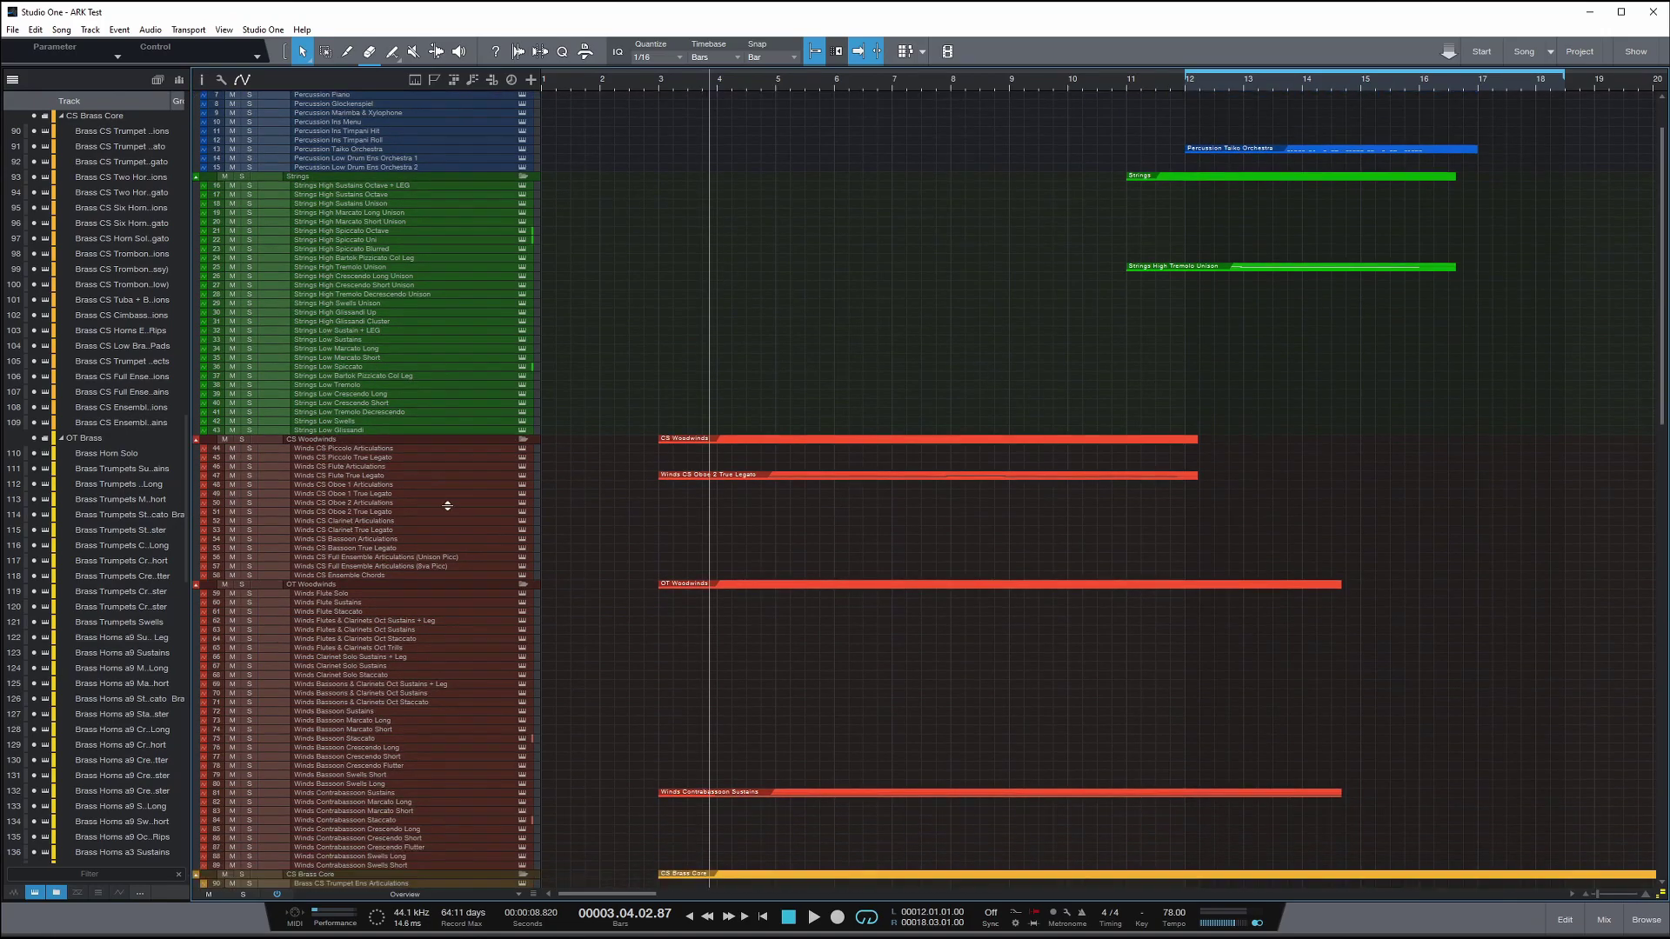
pyautogui.scroll(-5, 435, 604)
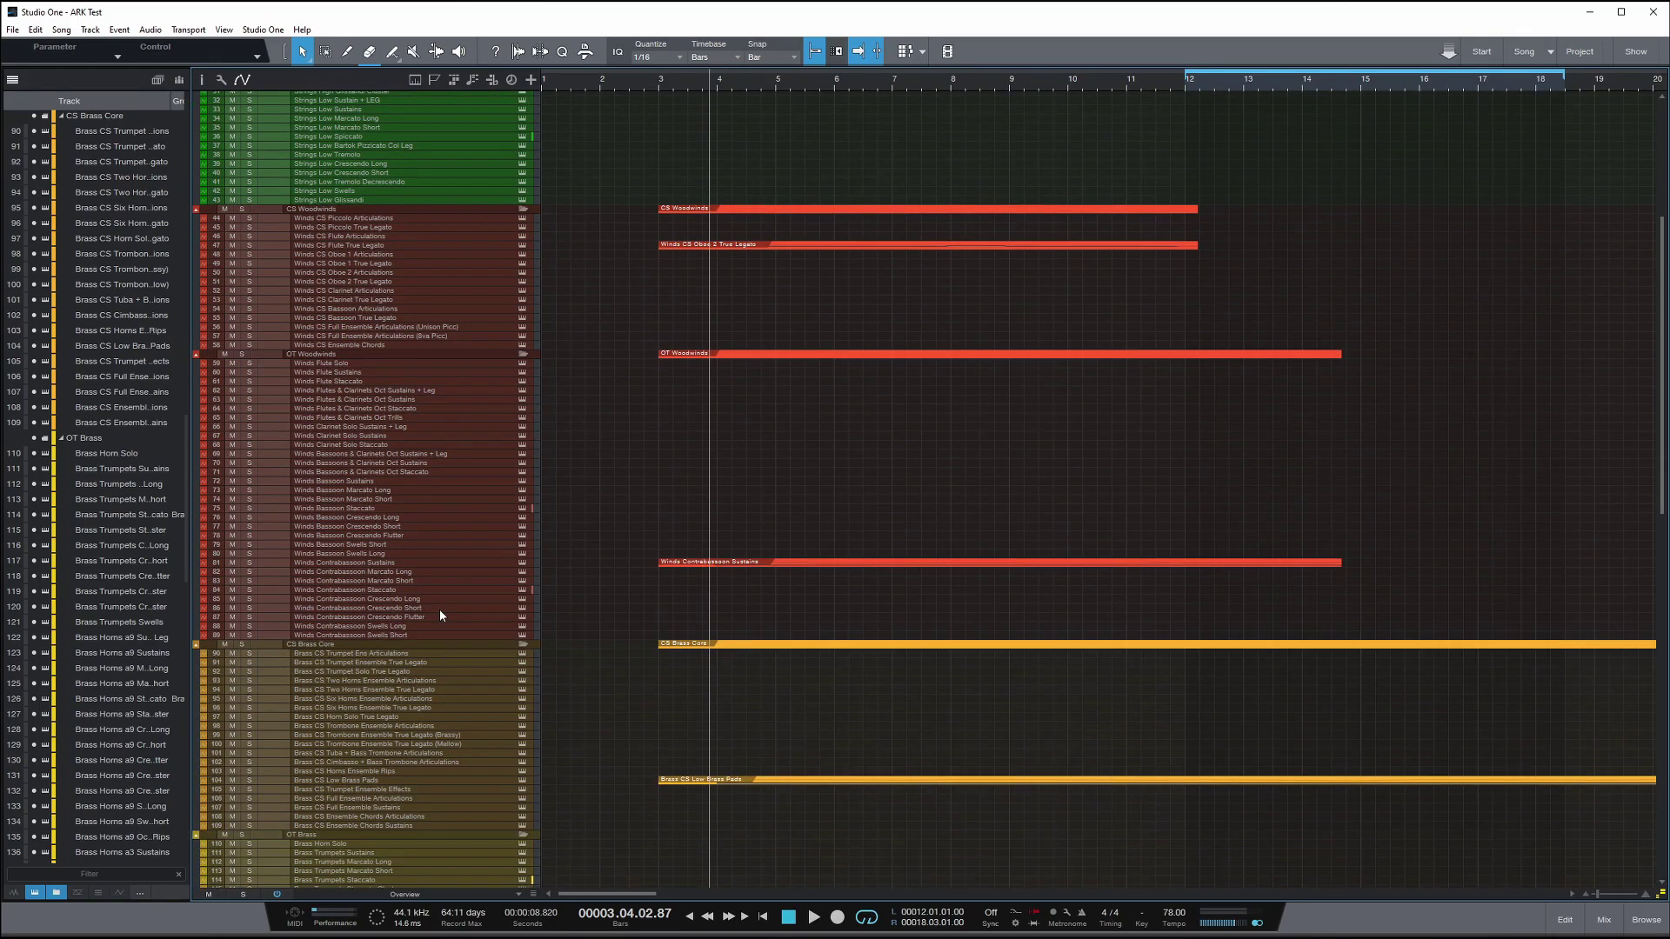
pyautogui.scroll(-8, 440, 609)
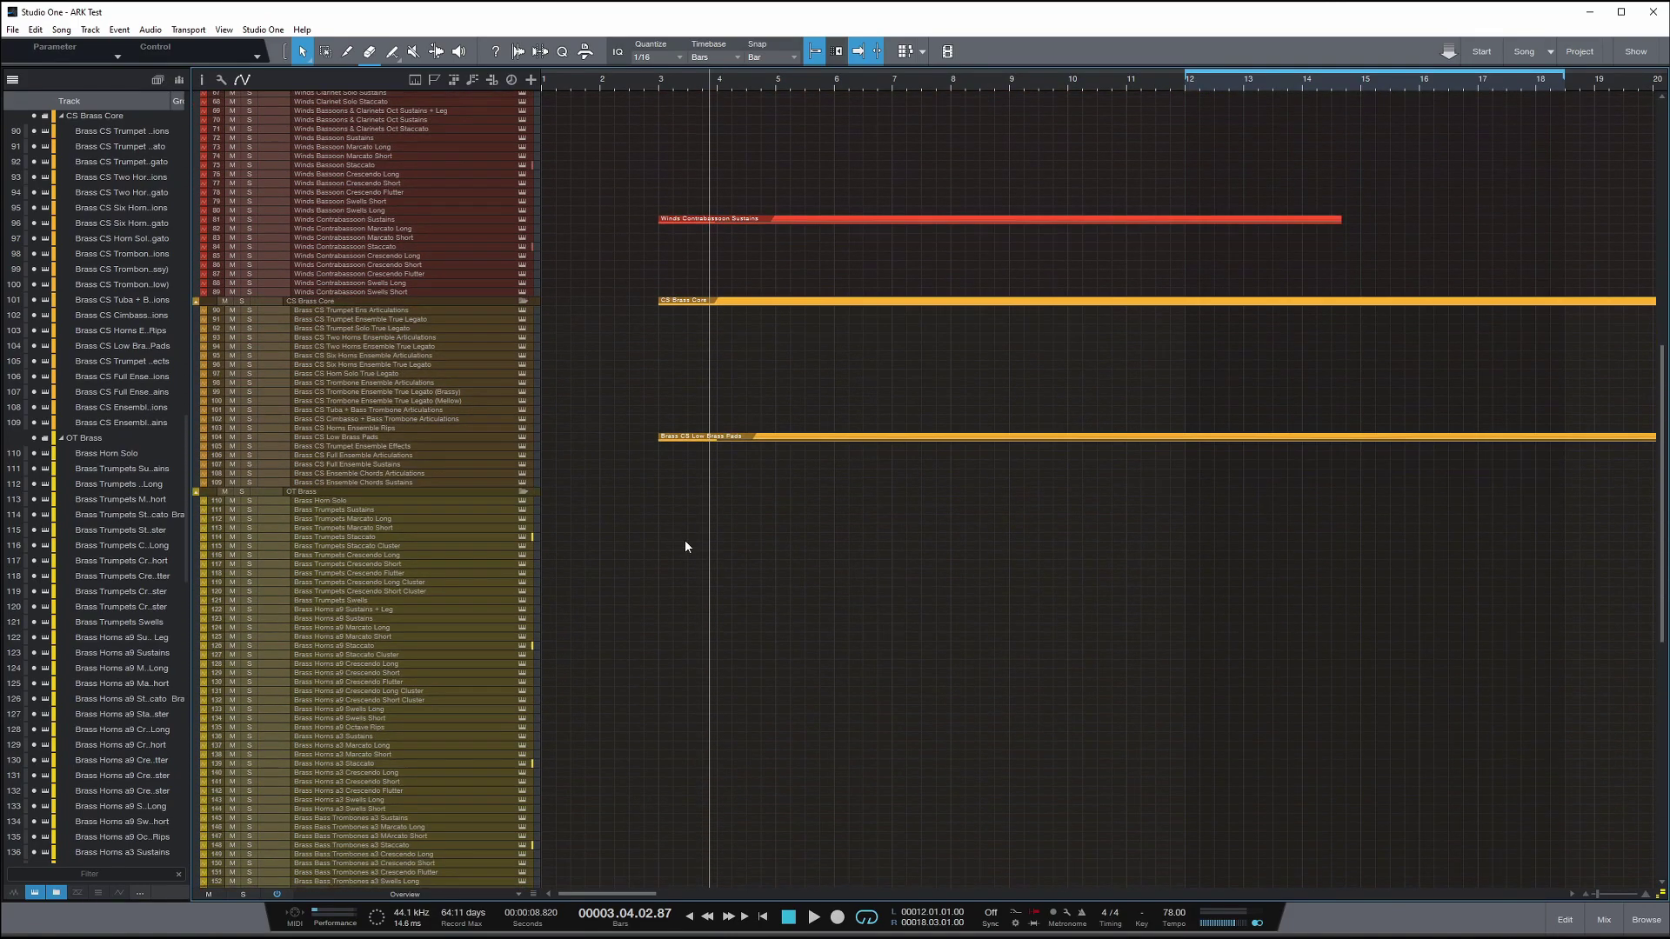
pyautogui.scroll(-12, 685, 546)
pyautogui.hscroll(1, 805, 533)
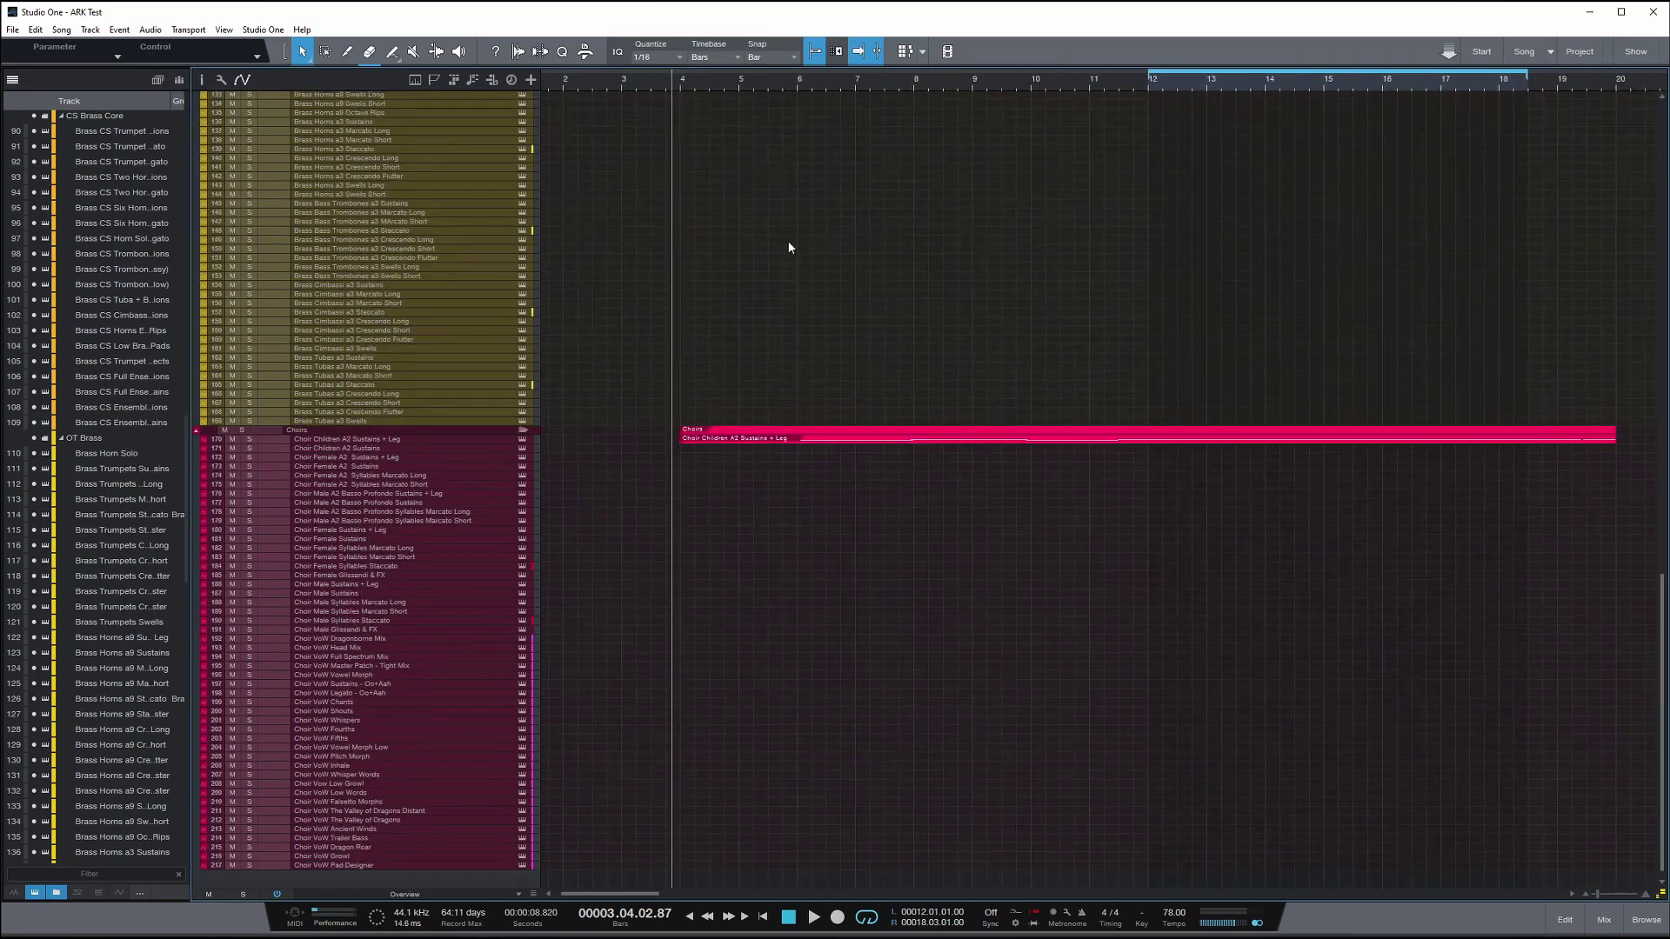
pyautogui.scroll(10, 787, 246)
pyautogui.scroll(-10, 820, 675)
pyautogui.scroll(2, 783, 313)
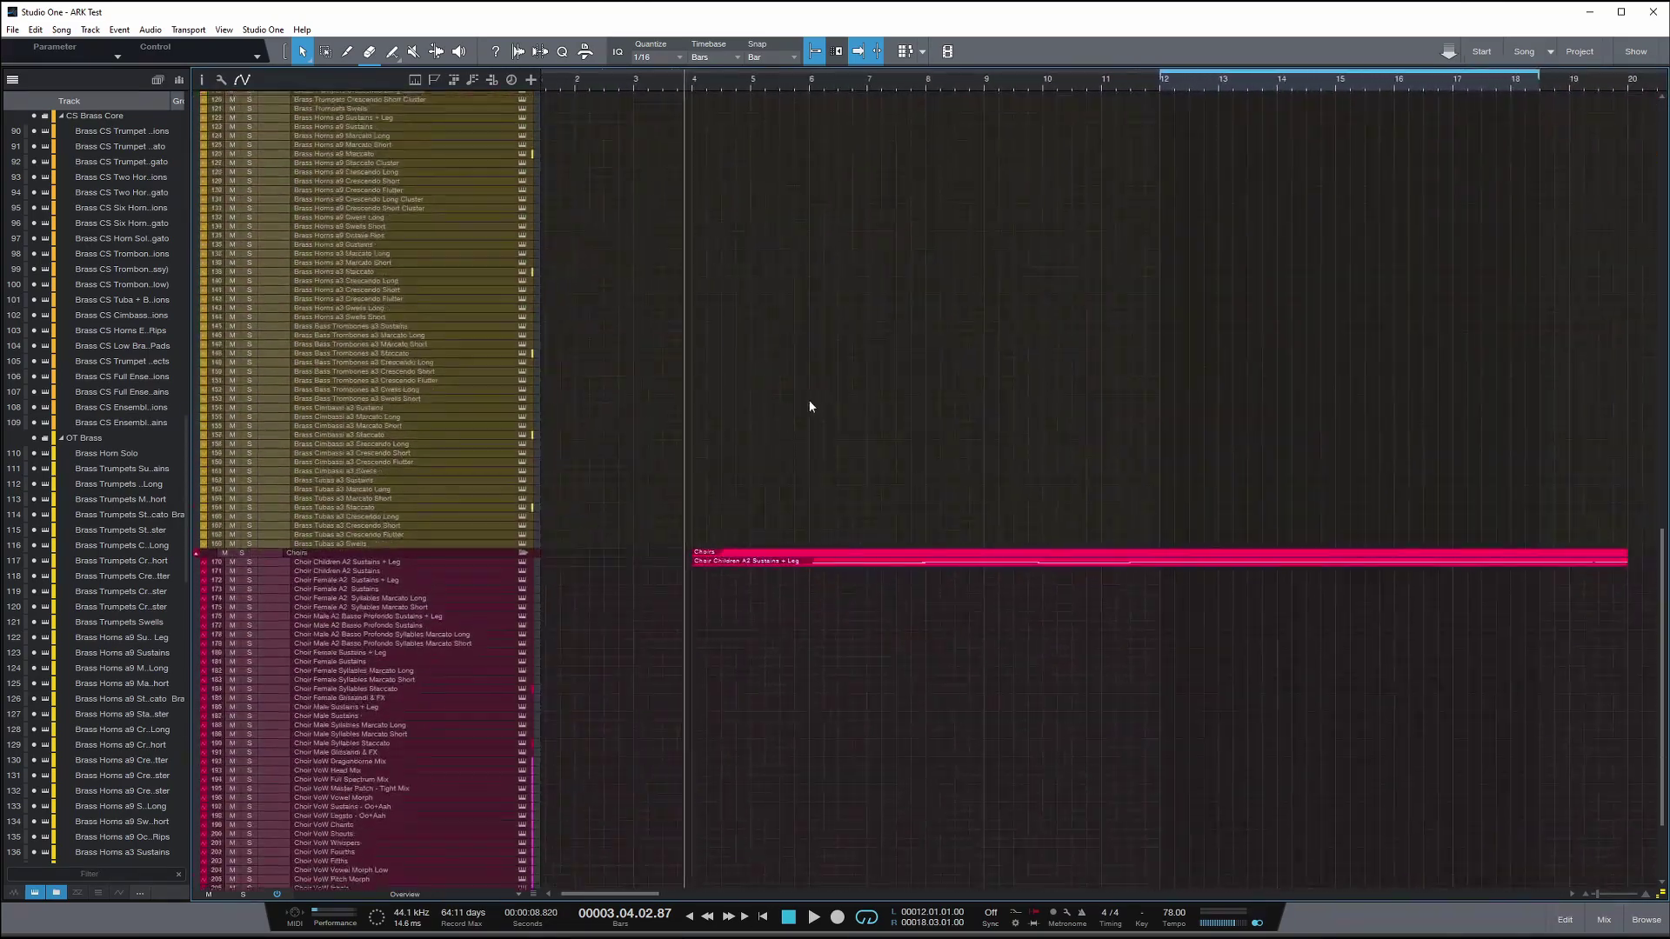
pyautogui.scroll(8, 790, 327)
pyautogui.scroll(12, 755, 287)
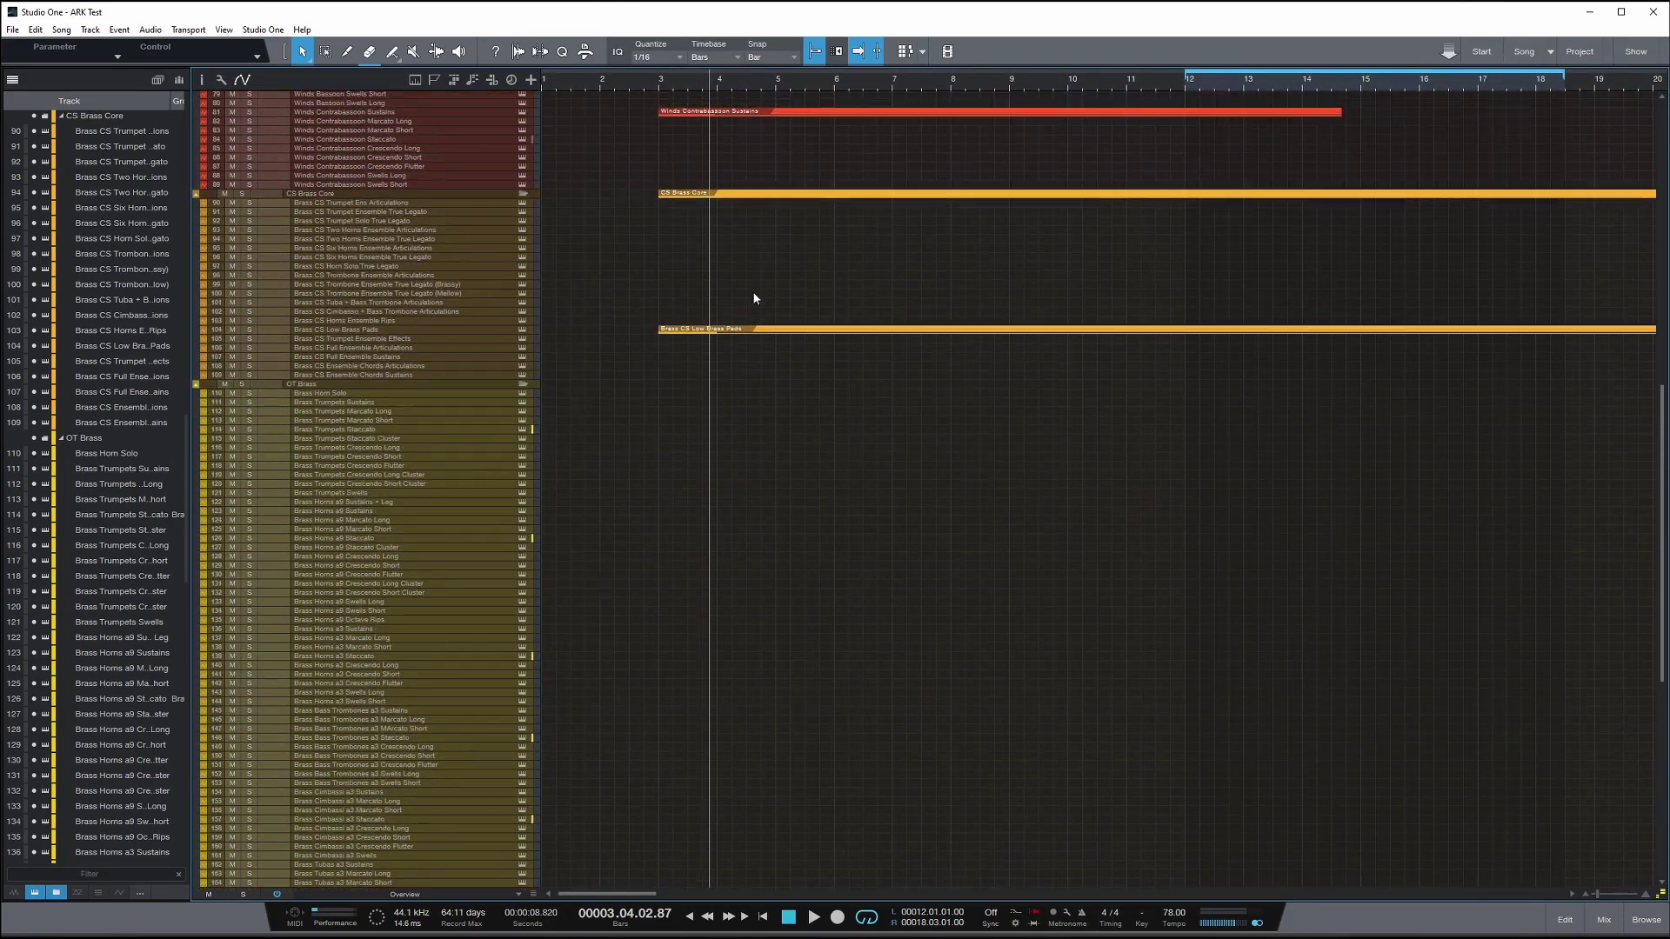
pyautogui.hscroll(2, 753, 298)
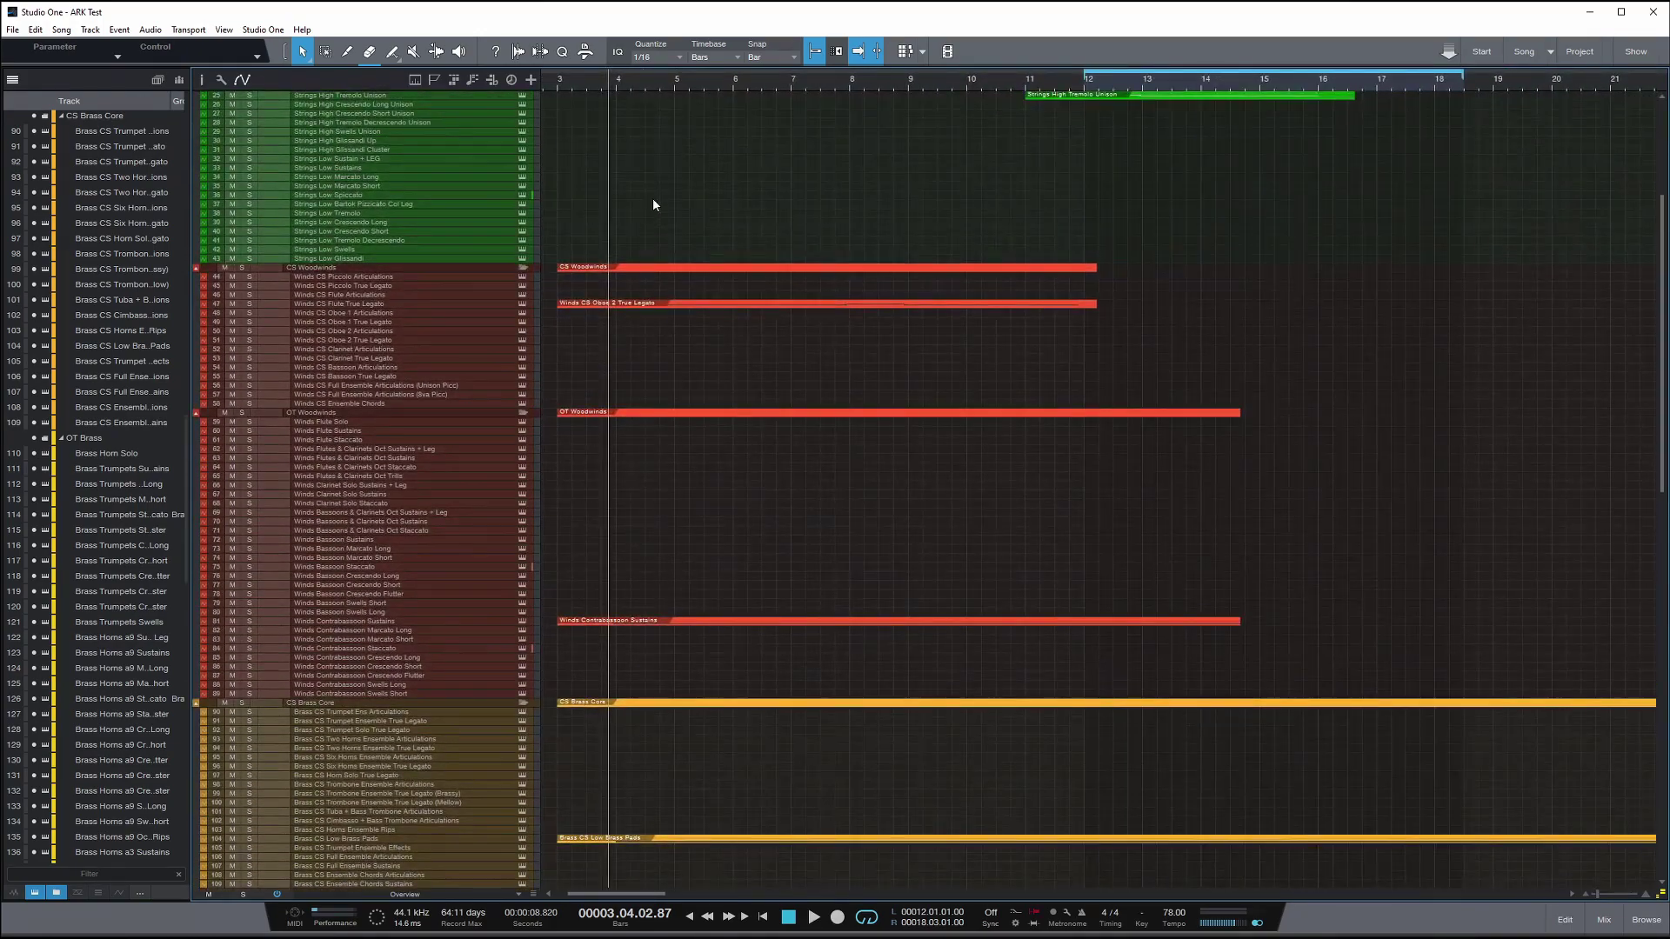
pyautogui.scroll(6, 653, 205)
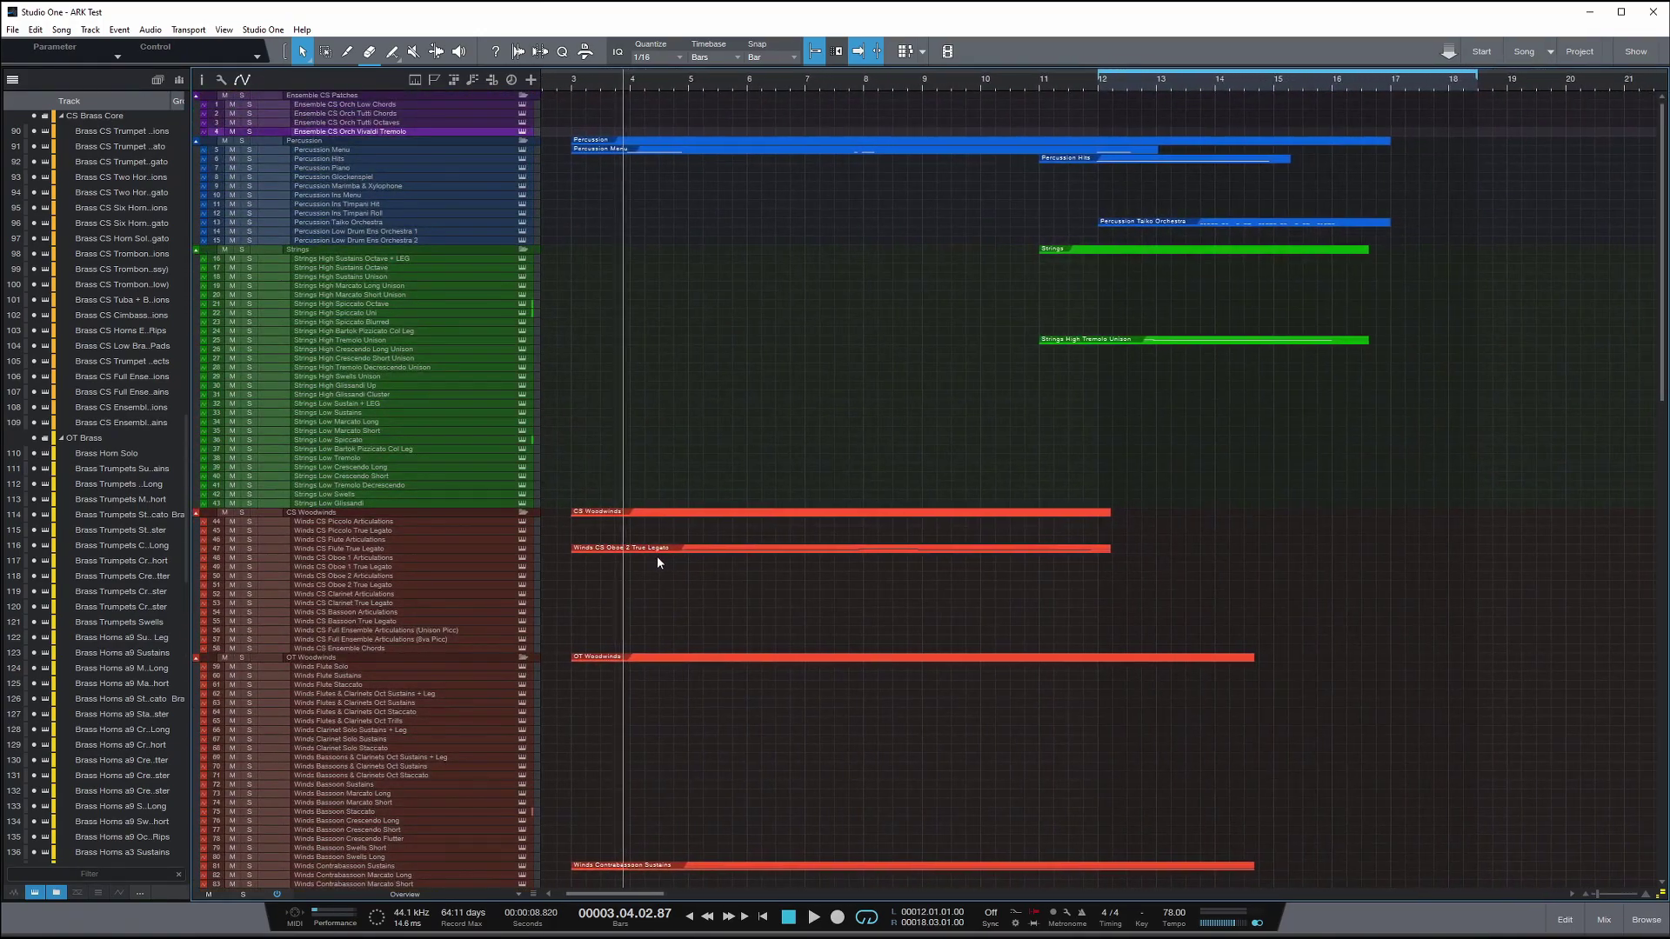
pyautogui.hscroll(1, 661, 561)
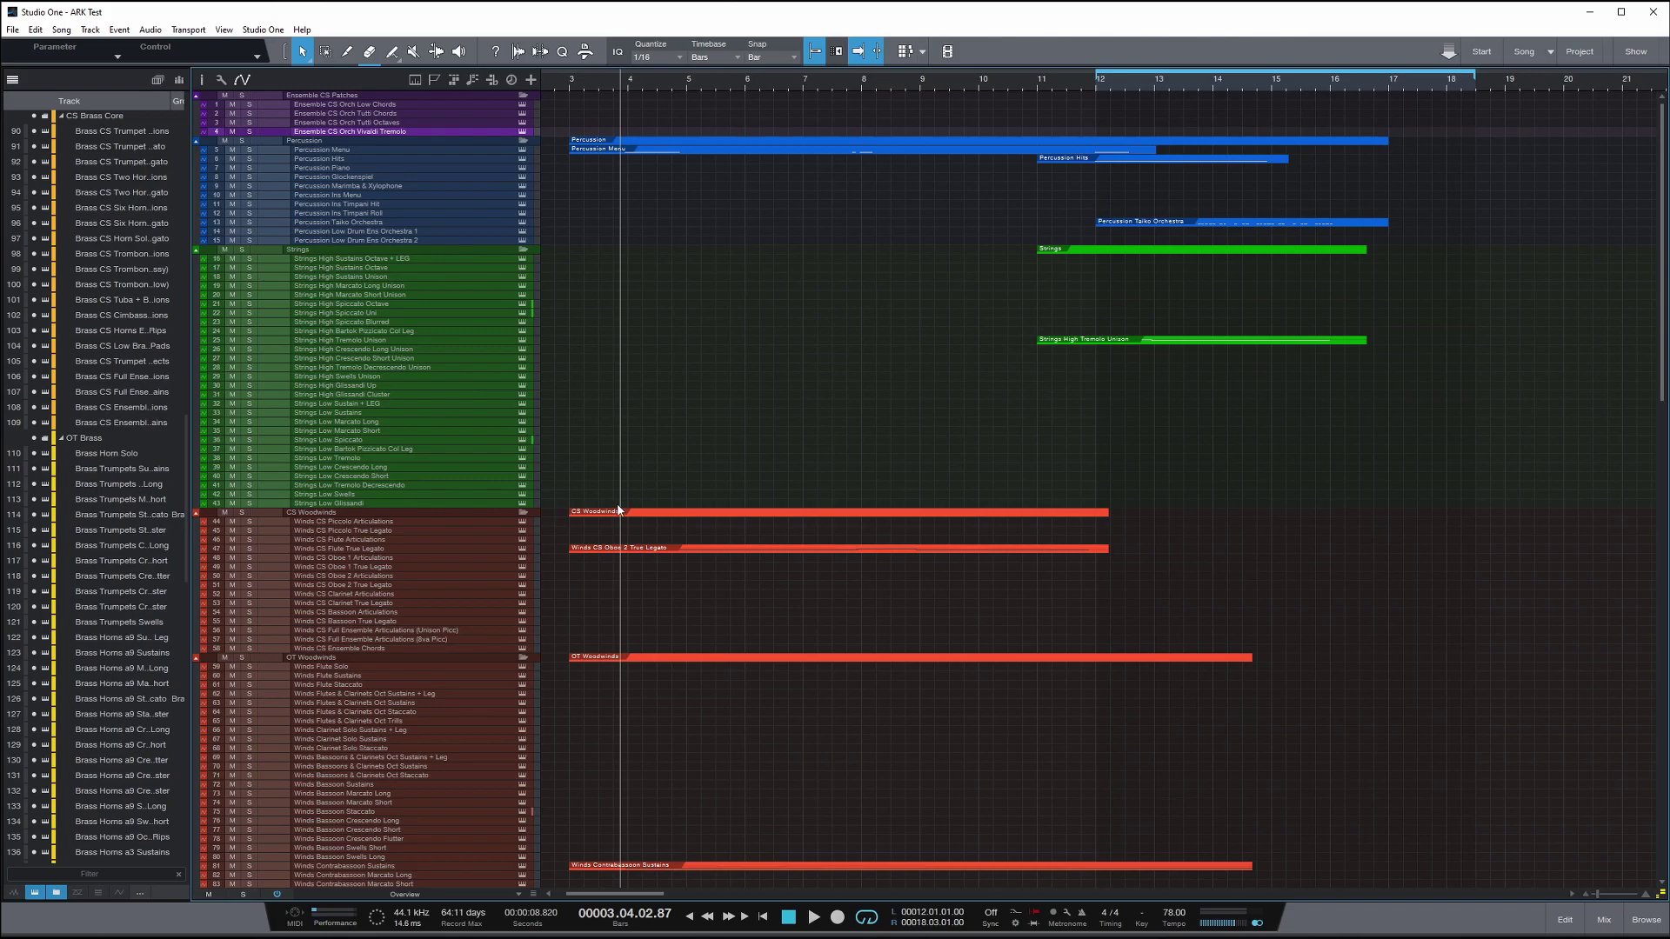
pyautogui.click(97, 875)
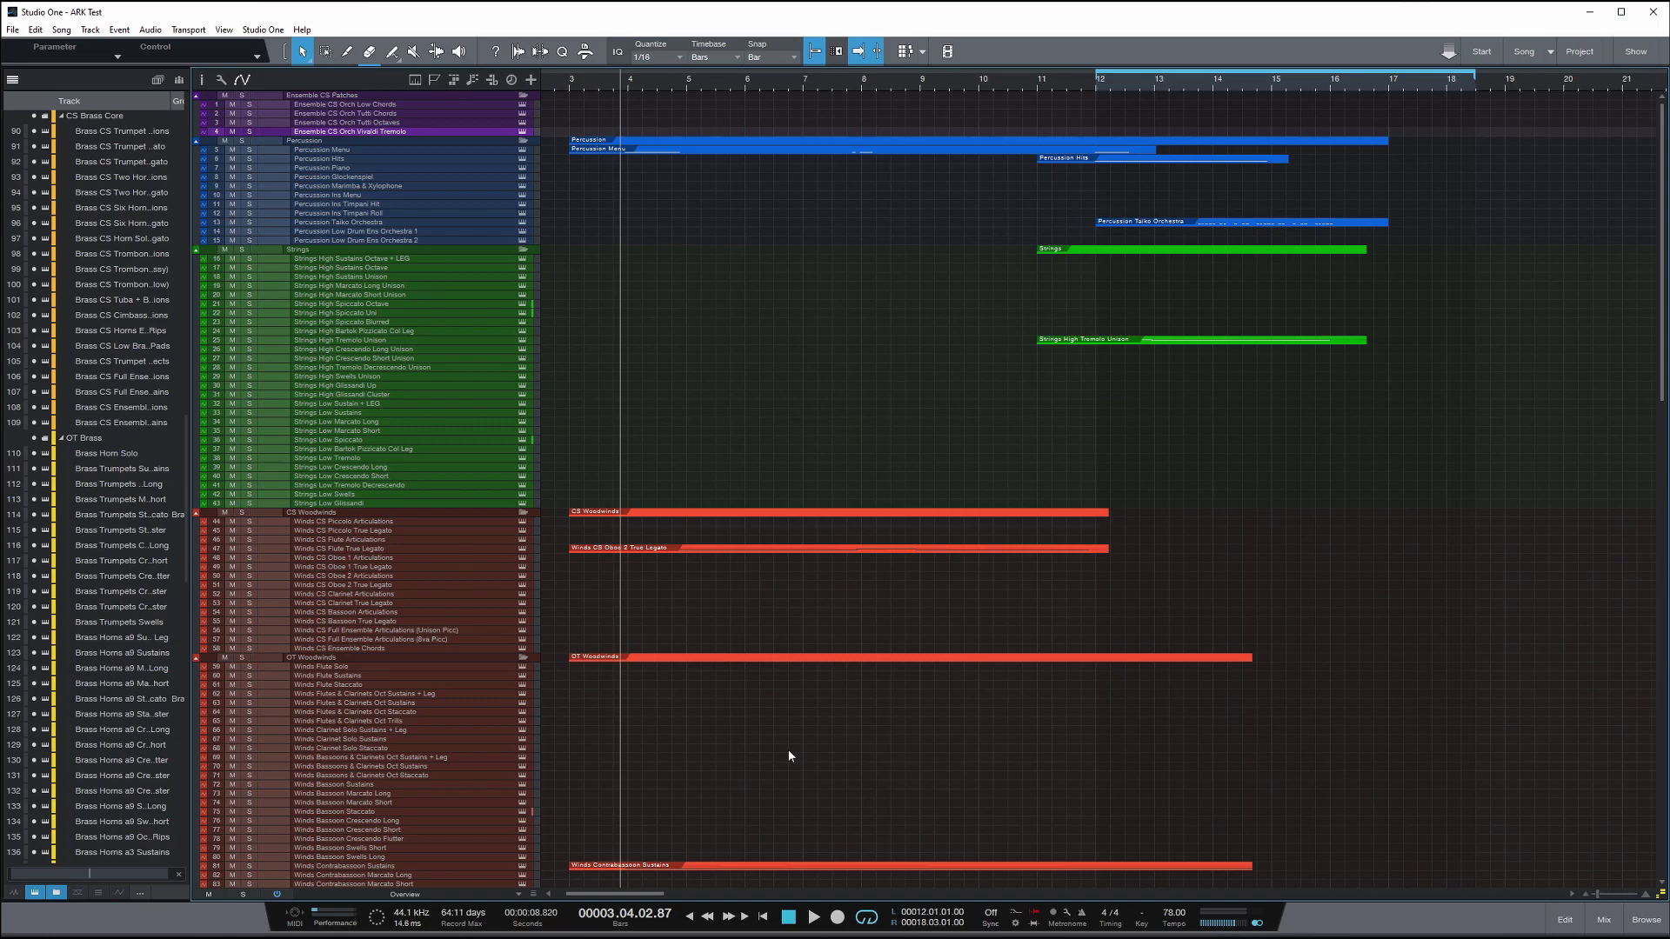
pyautogui.write('brass')
pyautogui.press('Return')
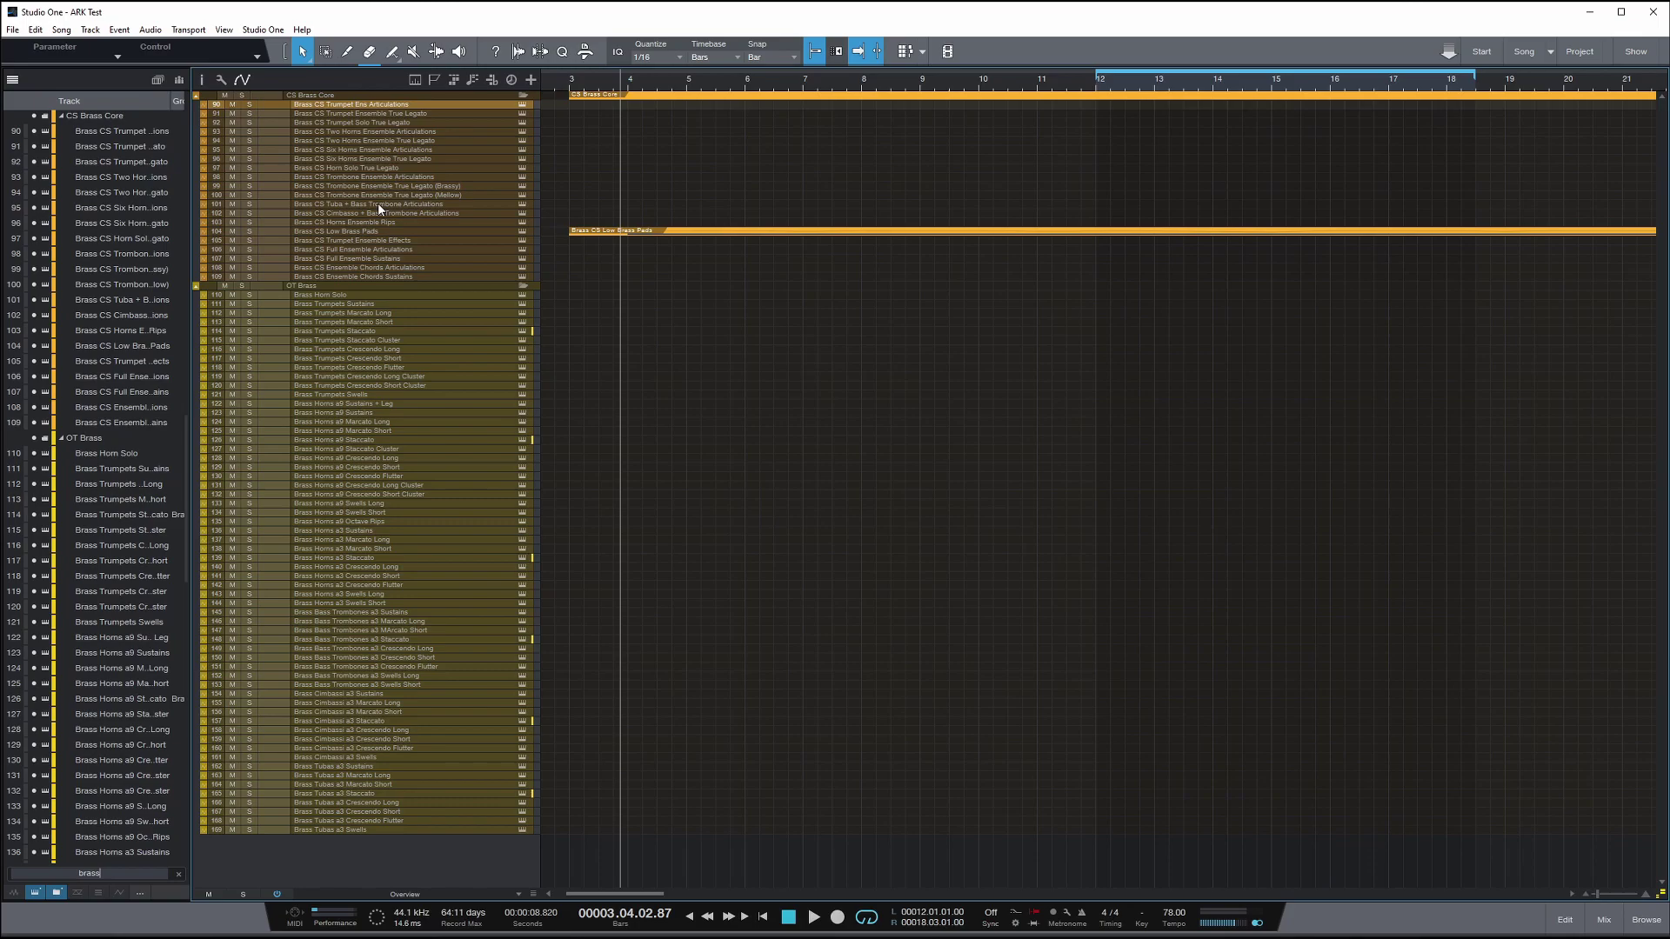
pyautogui.doubleClick(84, 874)
pyautogui.write('horns')
pyautogui.press('Return')
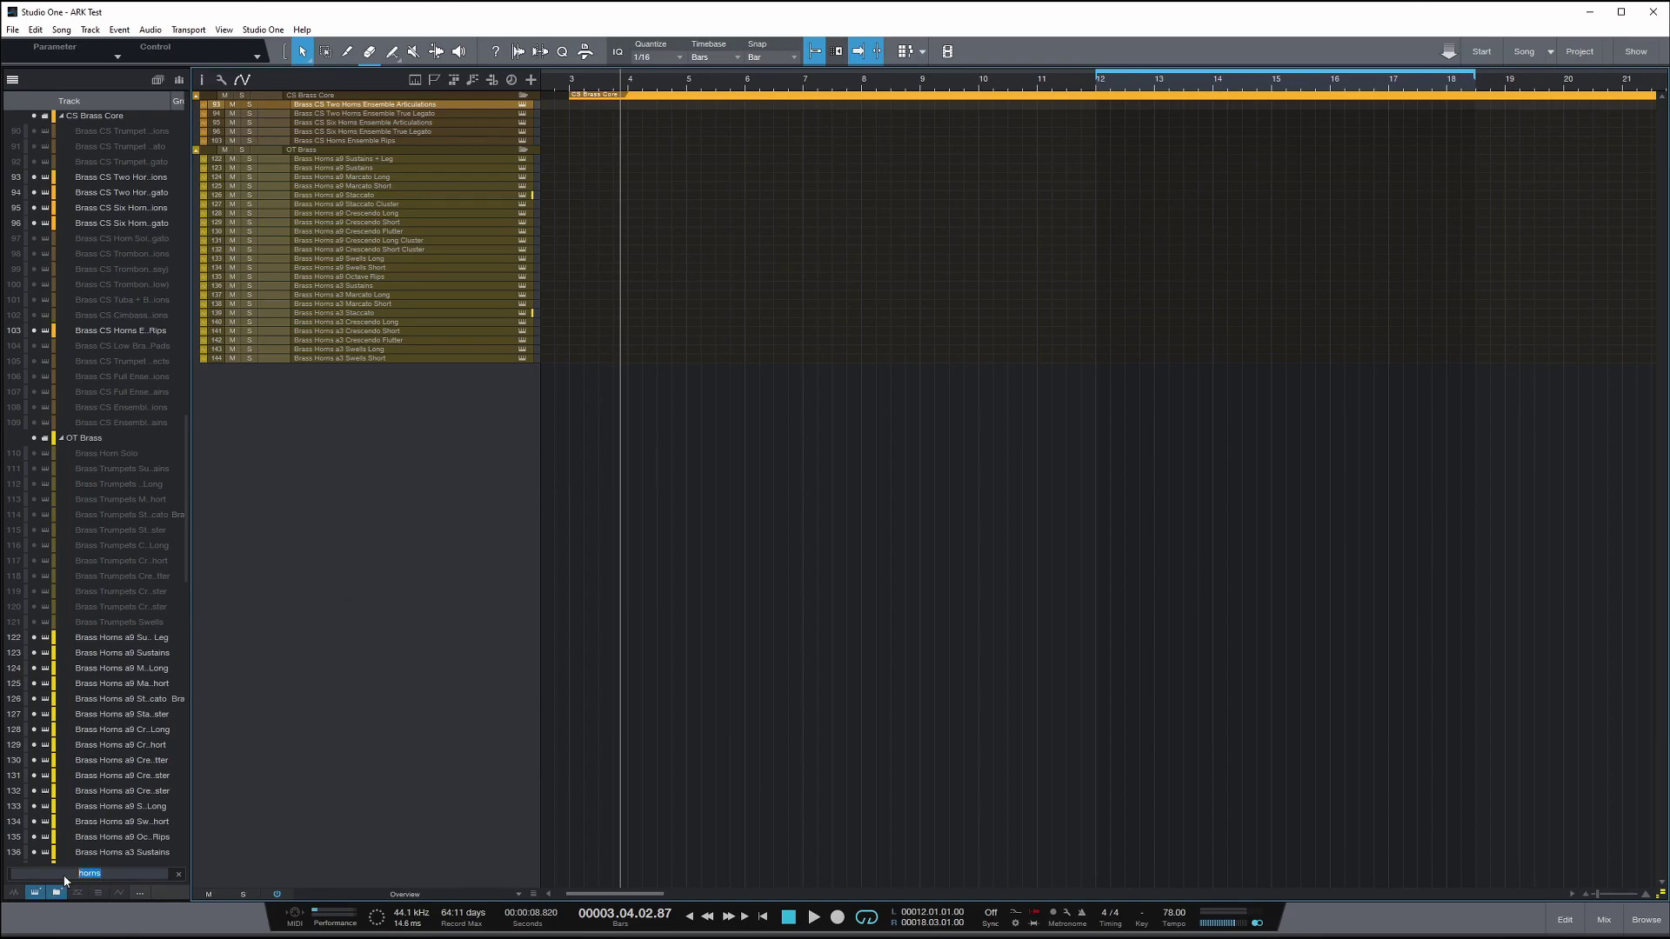
pyautogui.press('BackSpace')
pyautogui.press('Return')
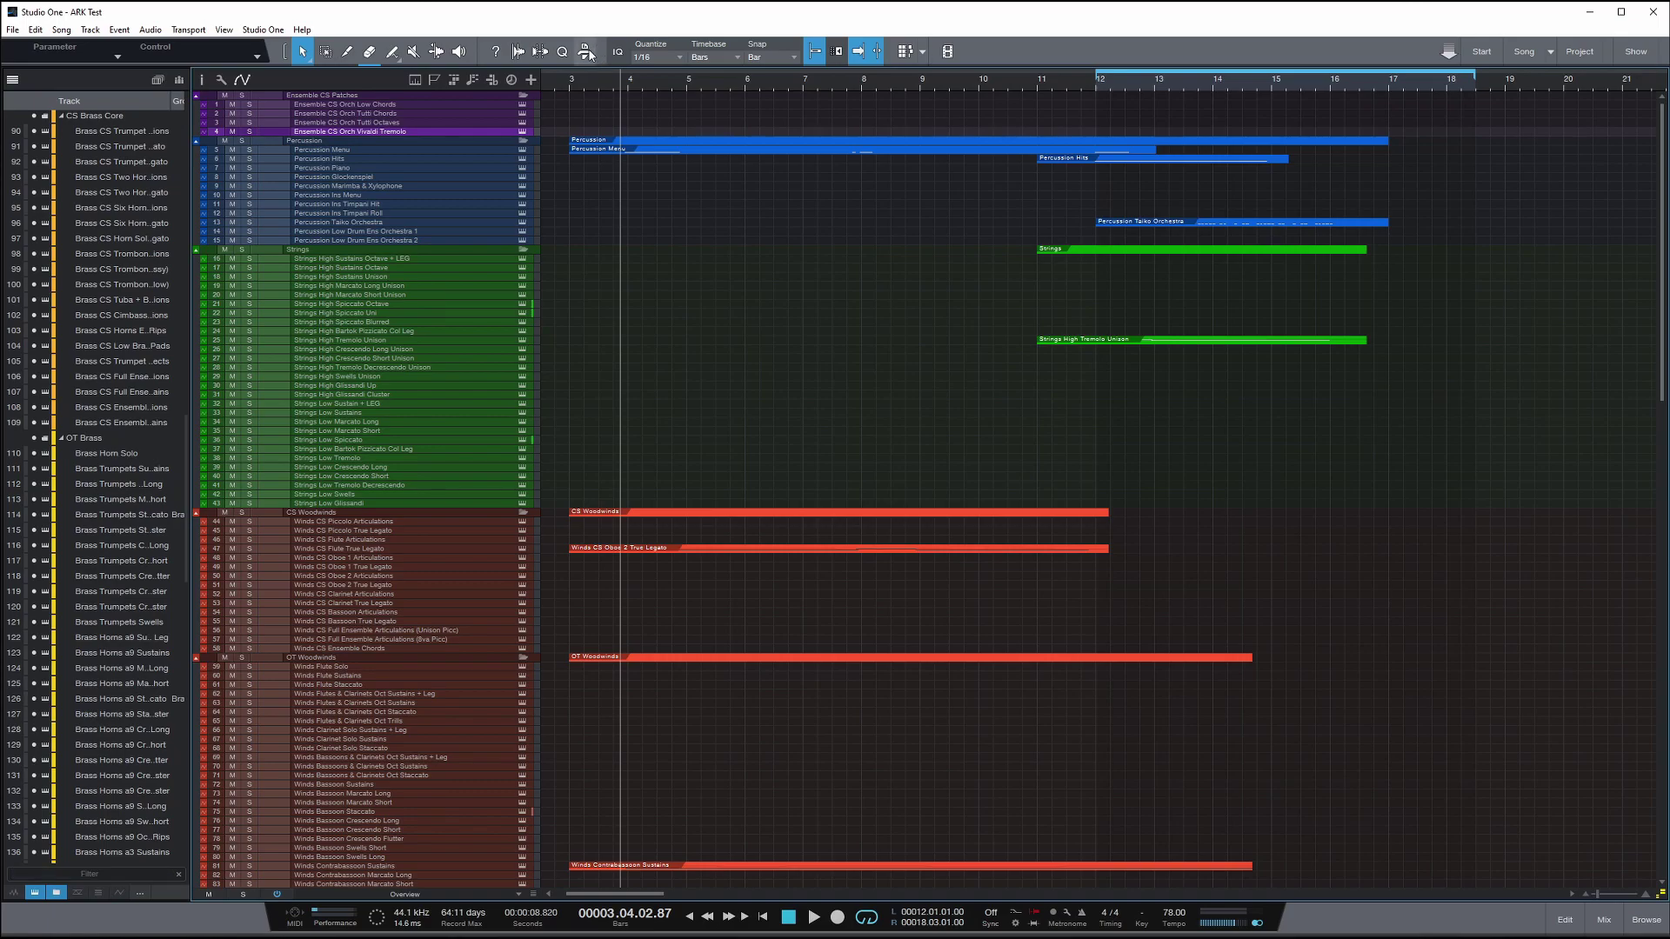
# - Show the Macro controls bar and inspect a macro button's options without changing anything
pyautogui.click(587, 52)
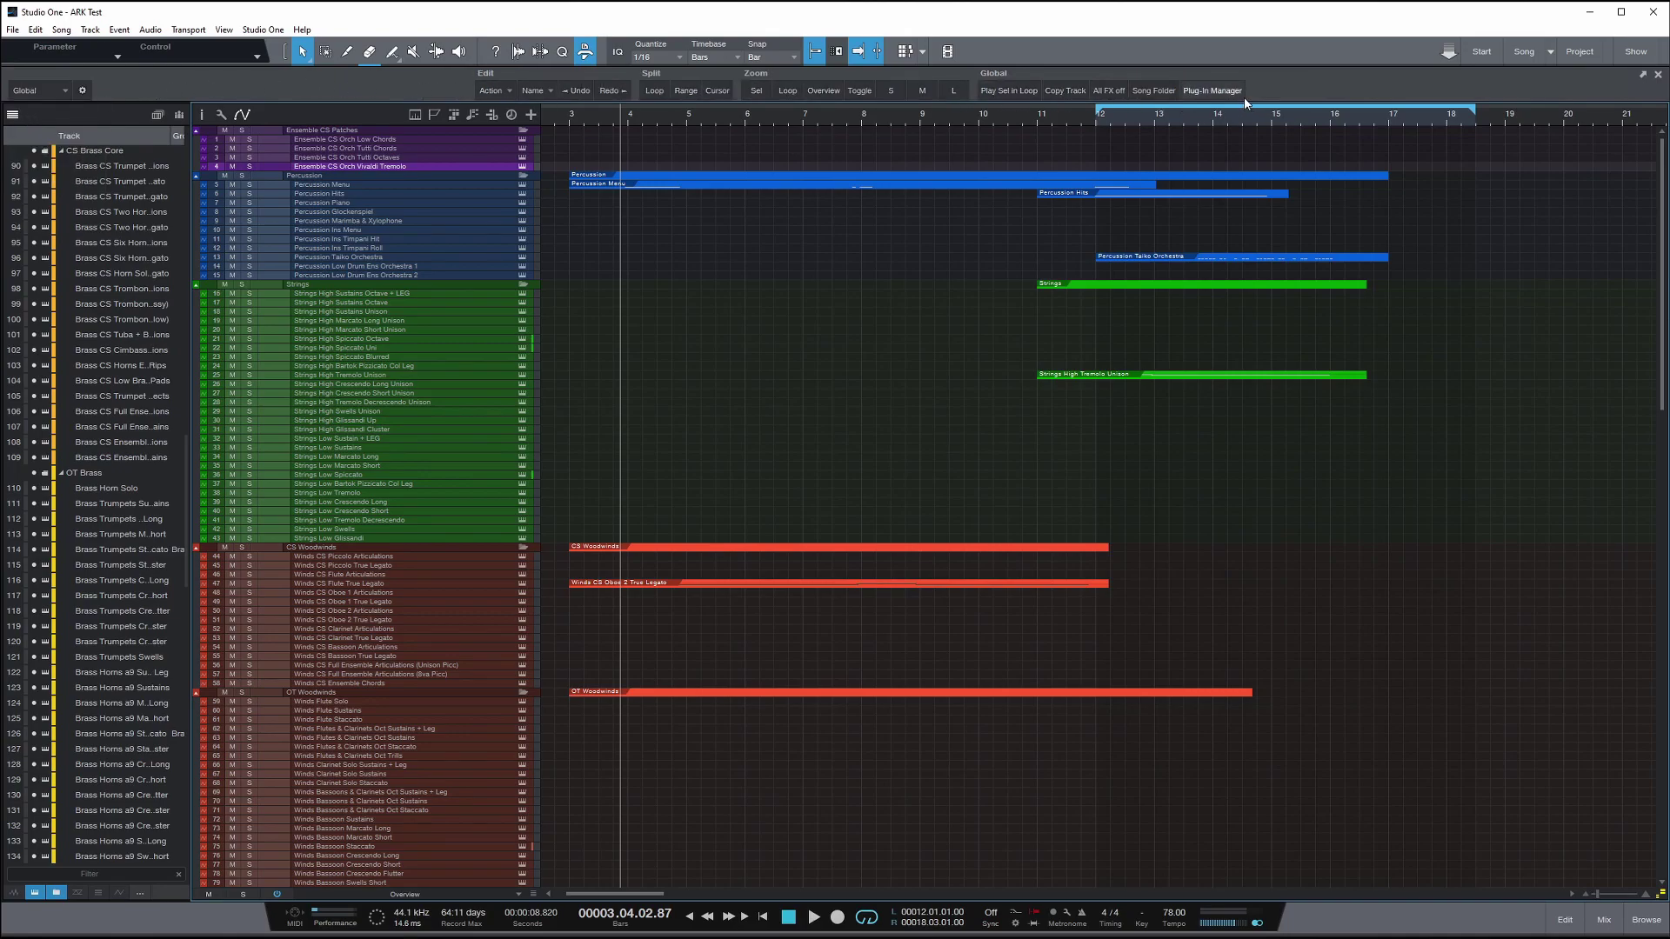
pyautogui.rightClick(490, 92)
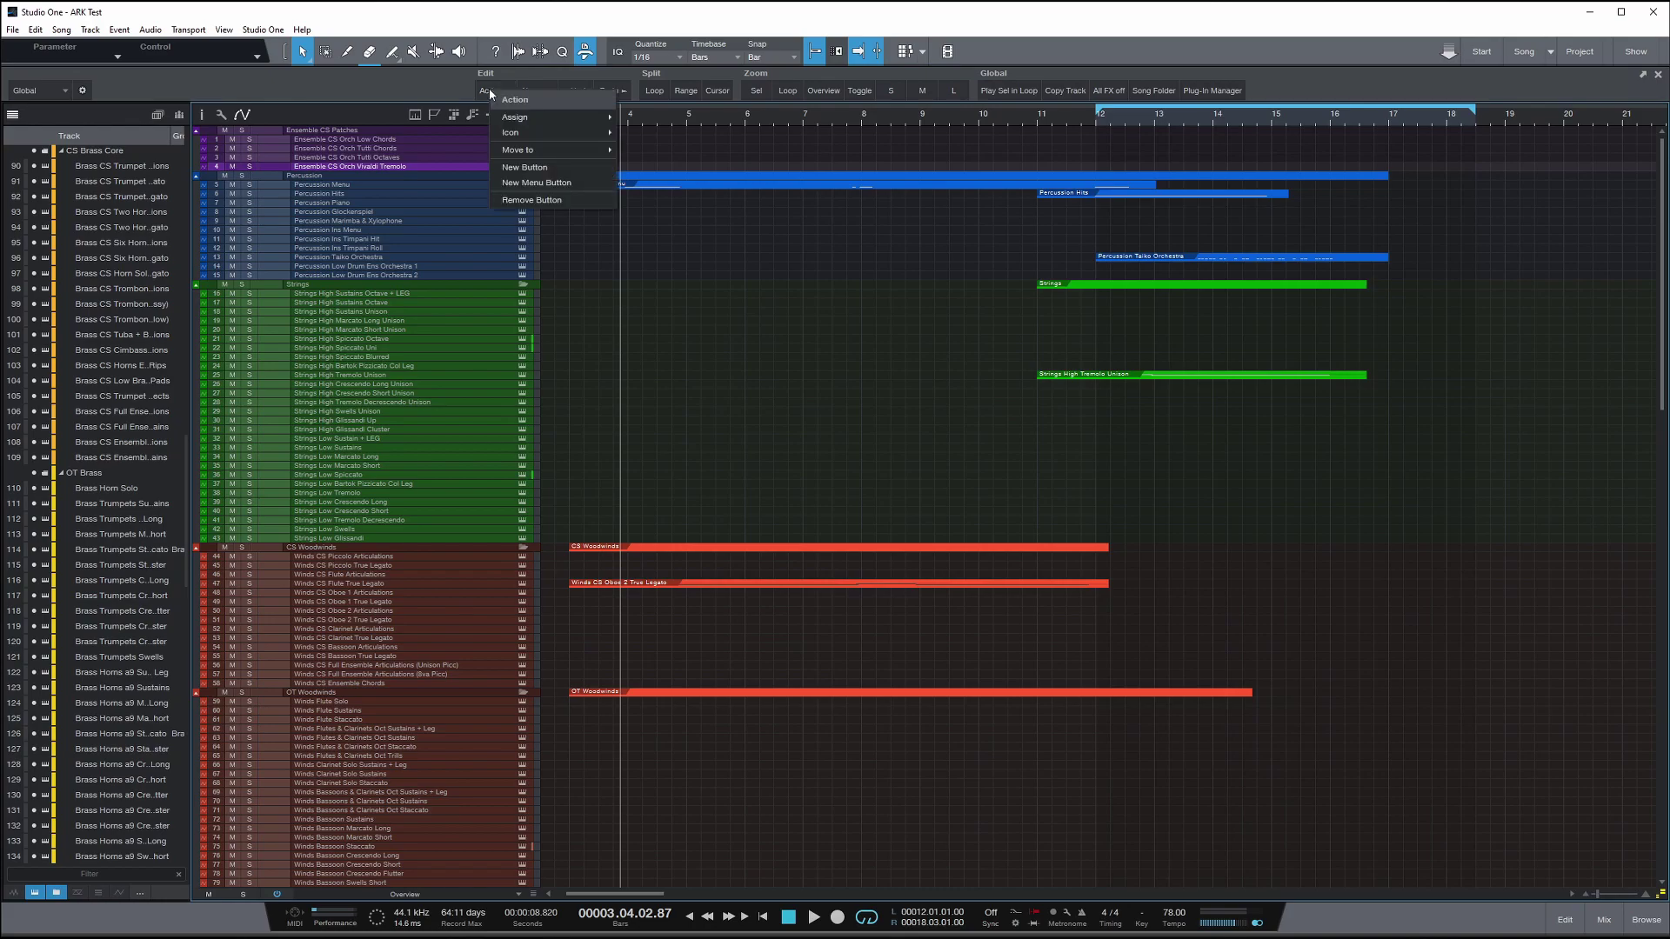
pyautogui.moveTo(582, 116)
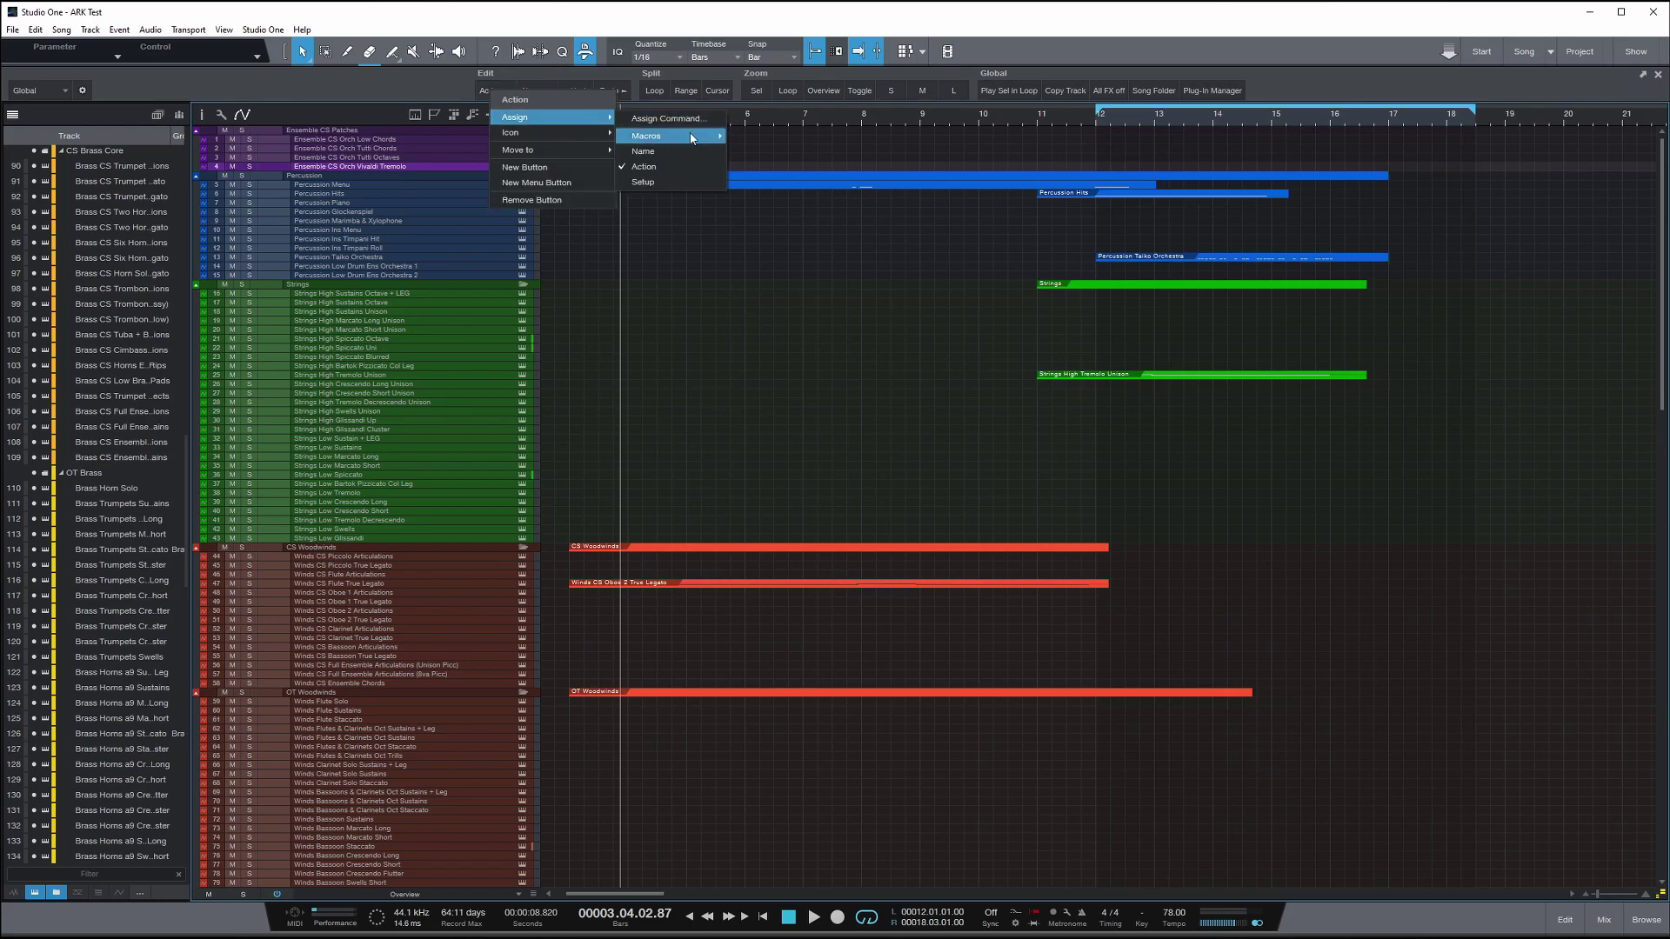
pyautogui.click(374, 91)
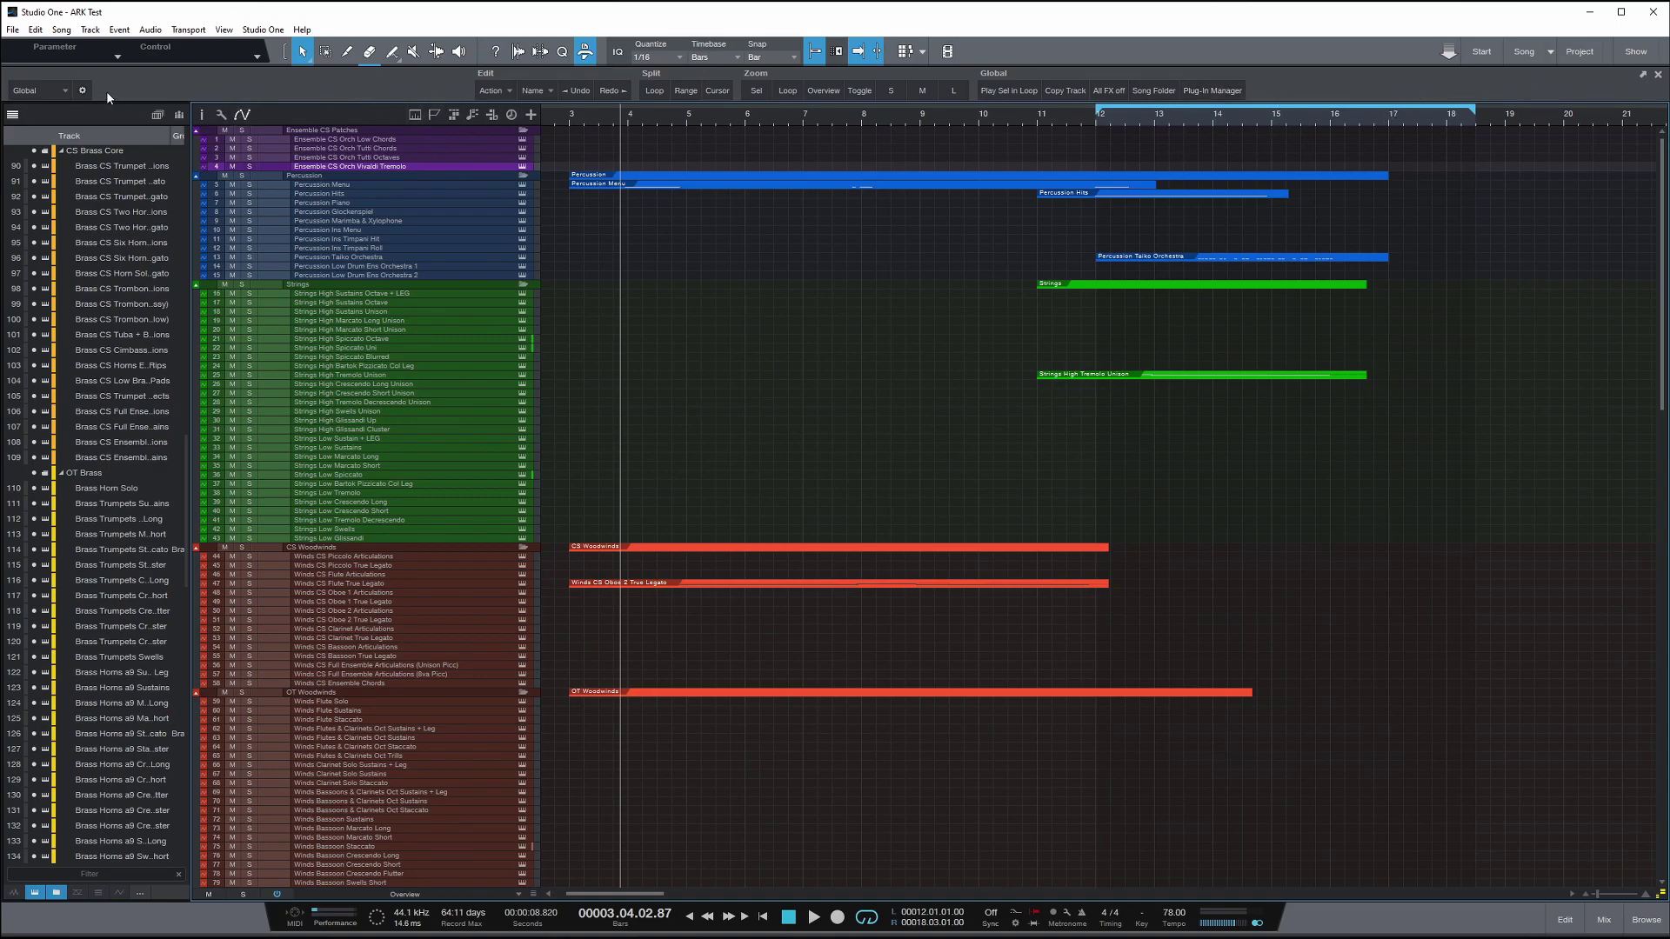
# - Switch the macro page to ARK 1 and select the Ensemble CS Patches folder
pyautogui.click(47, 87)
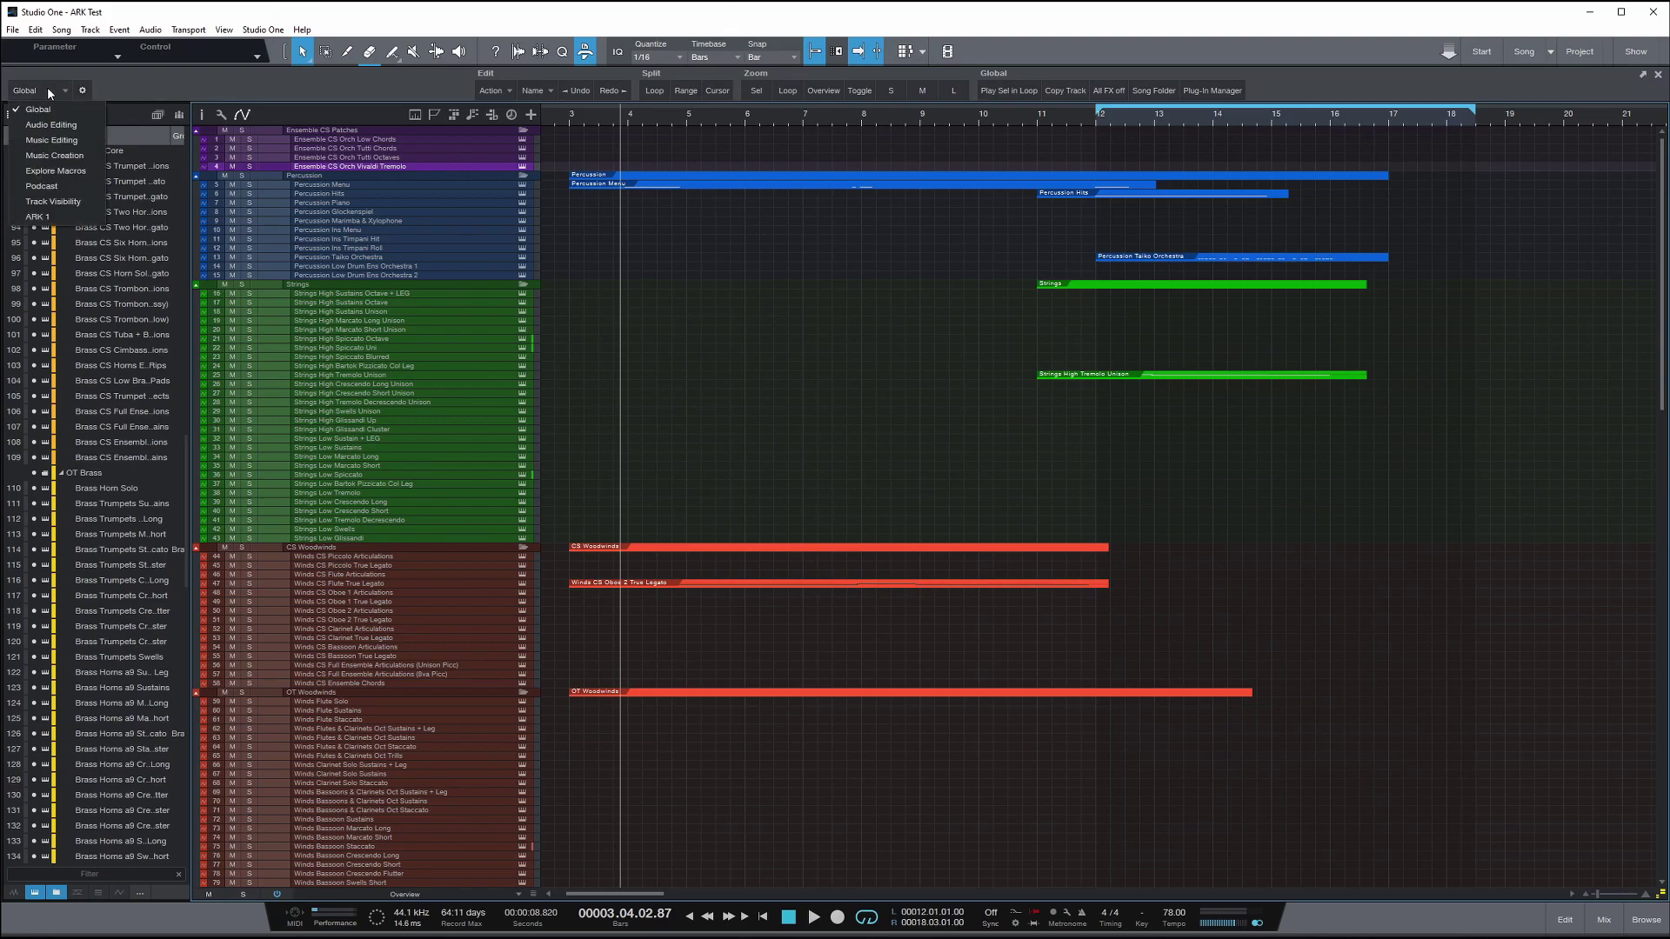
pyautogui.click(50, 218)
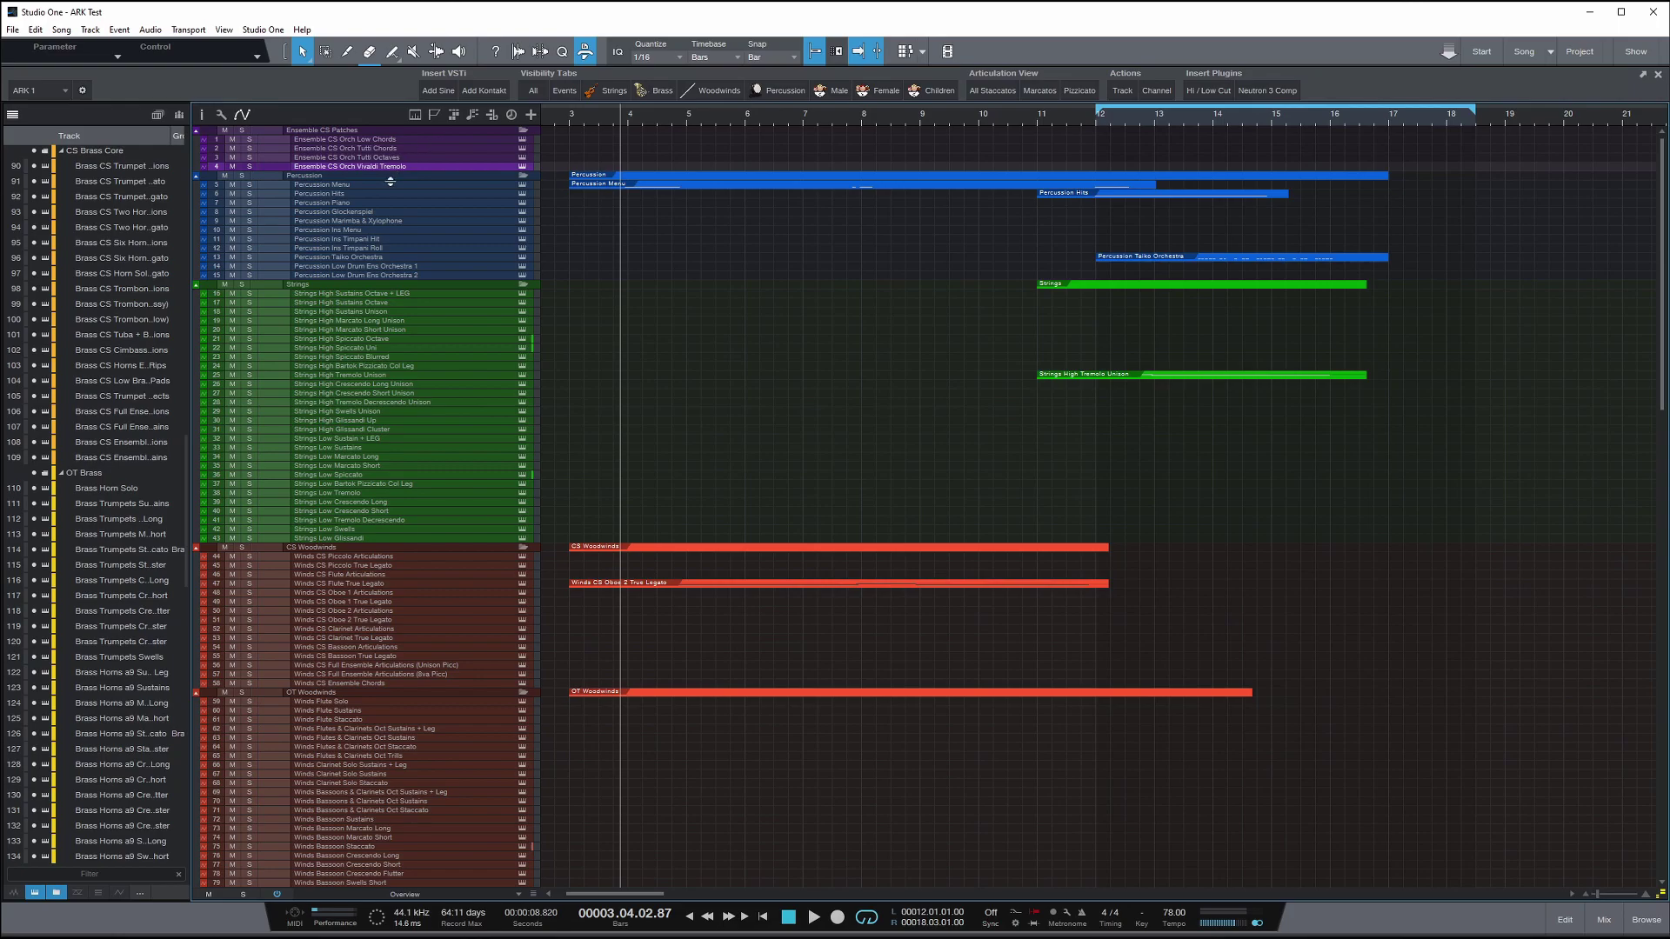
pyautogui.click(394, 131)
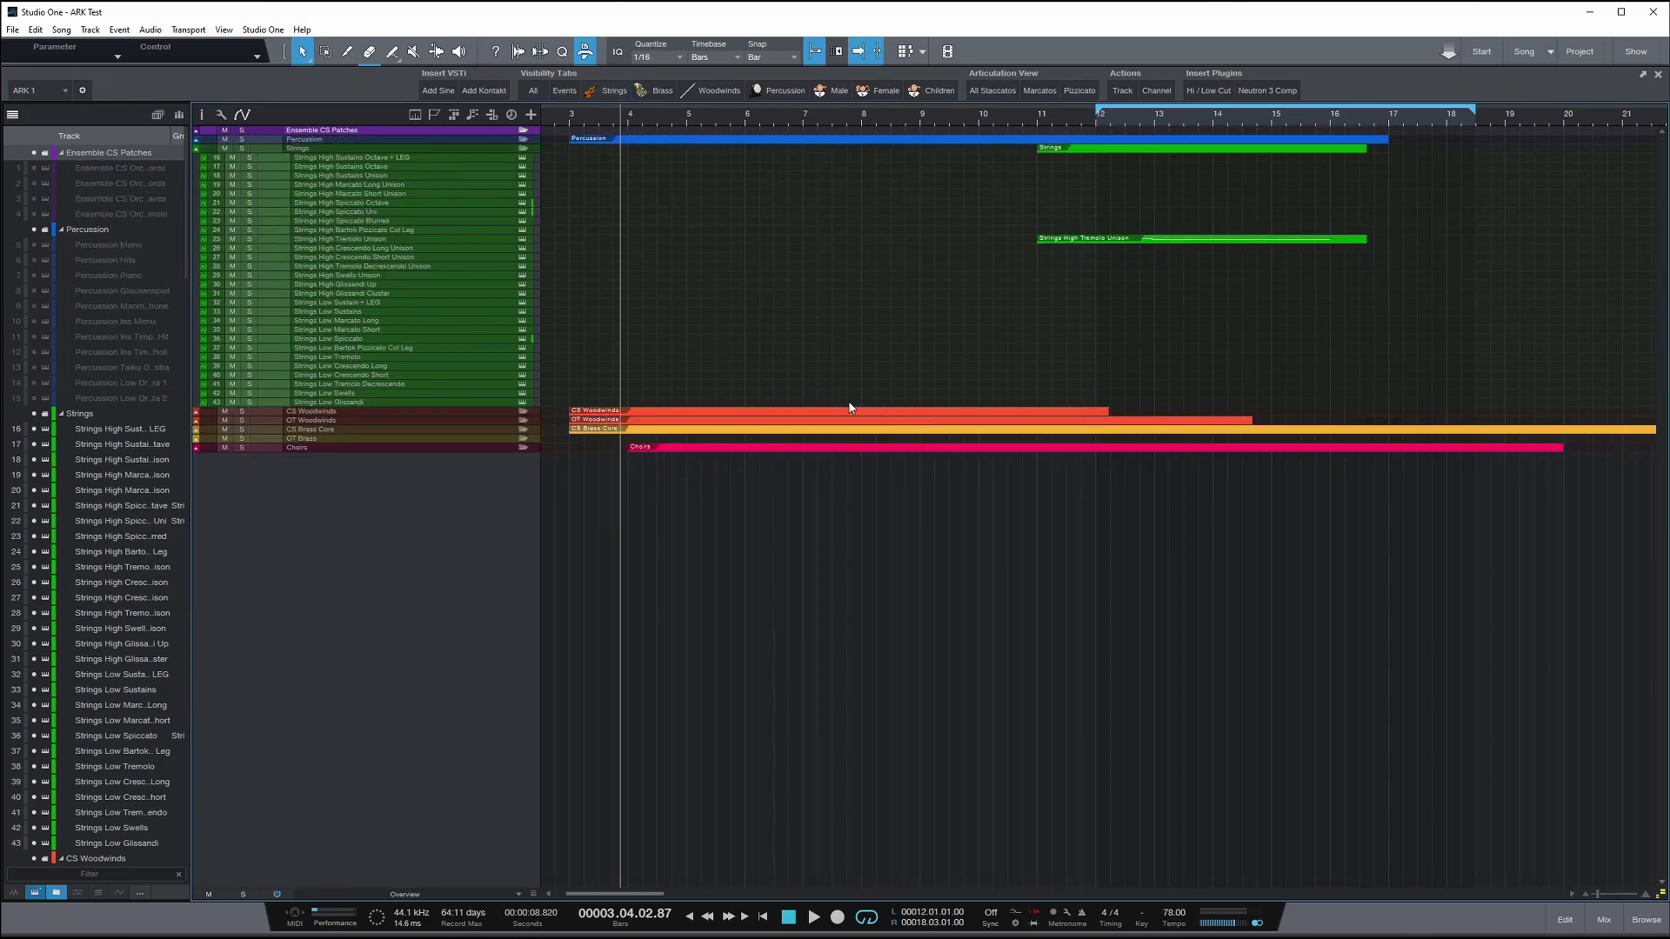
# - Try the Brass, Woodwinds, Female and Children visibility buttons in turn
pyautogui.click(661, 91)
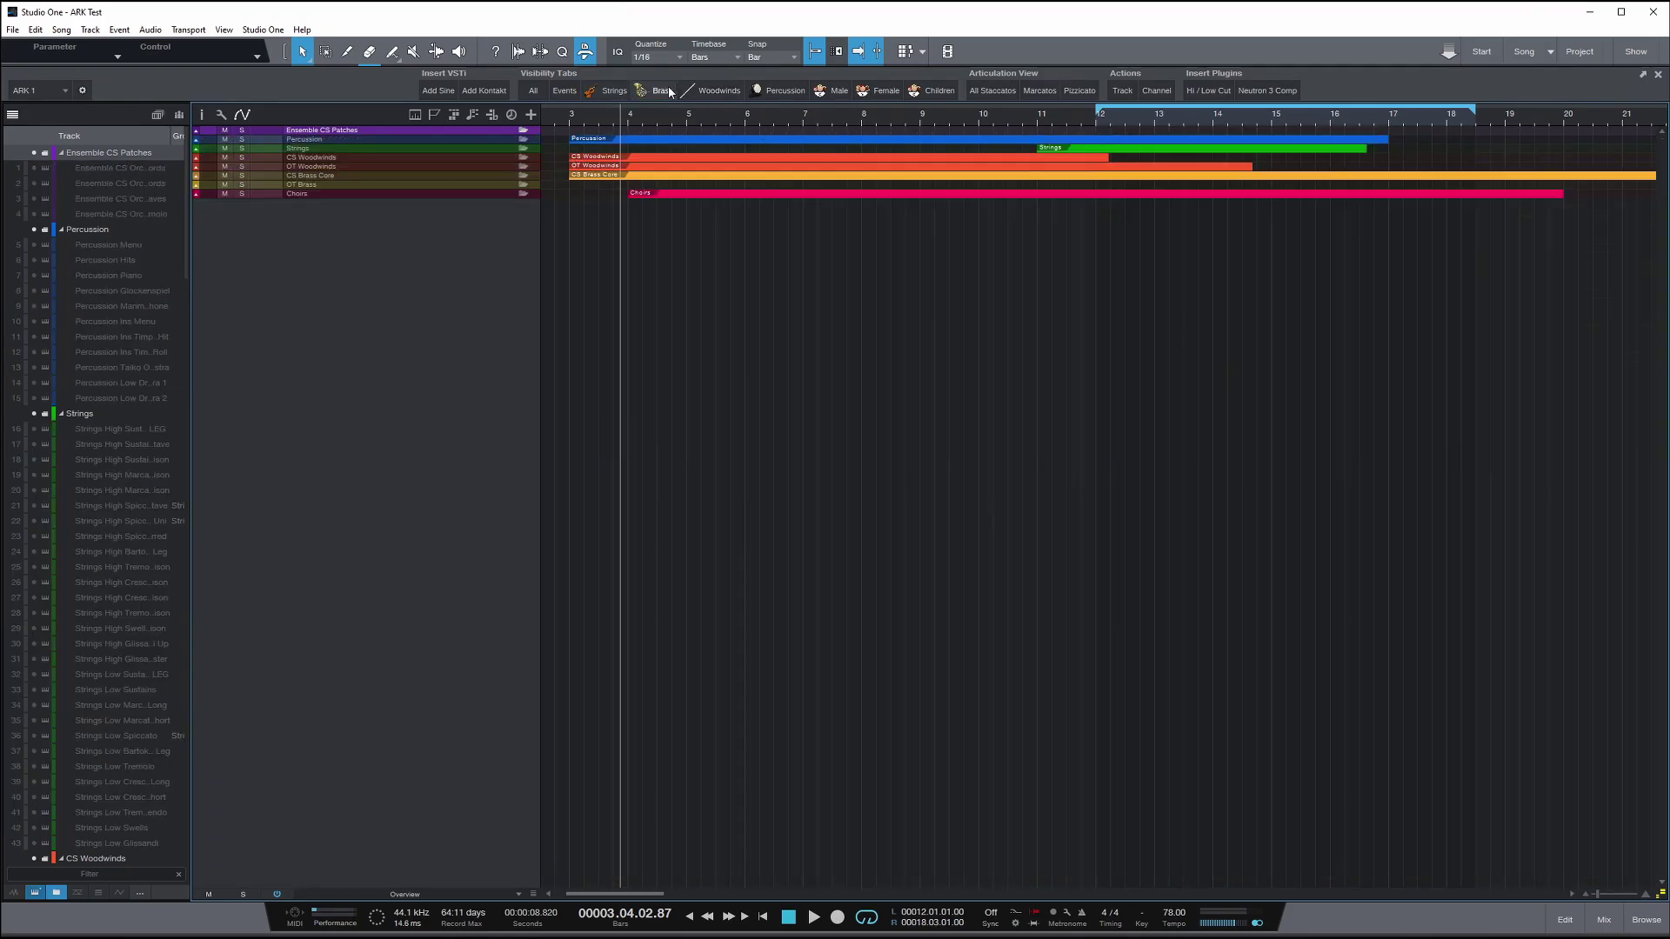
pyautogui.scroll(-2, 578, 426)
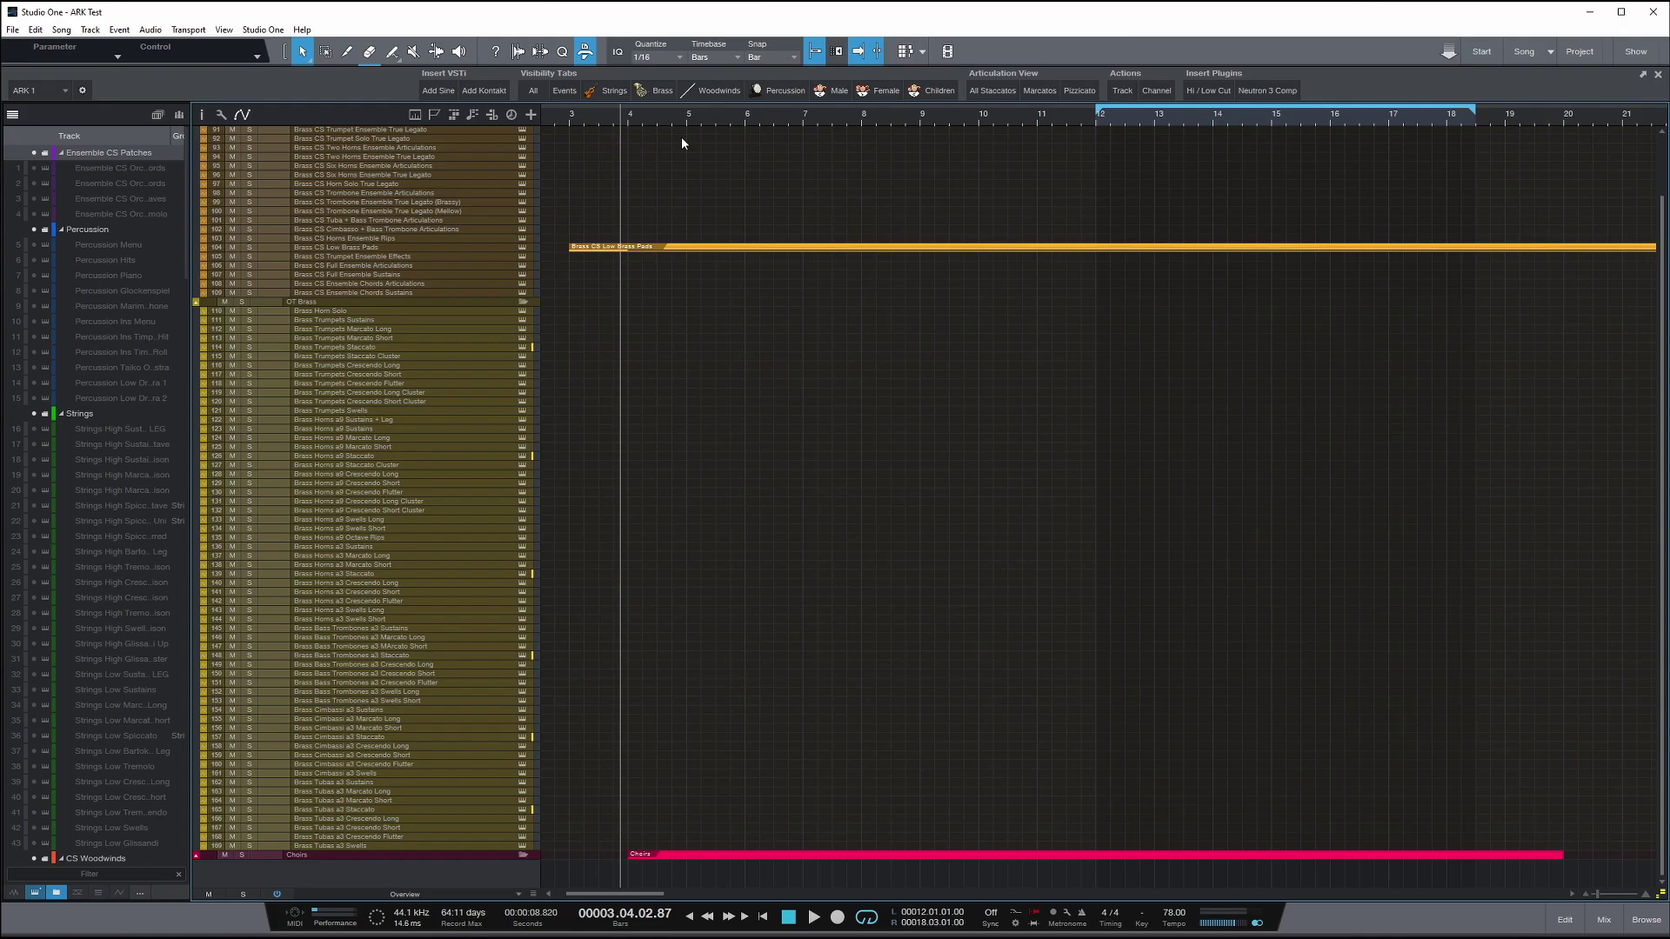
pyautogui.click(770, 93)
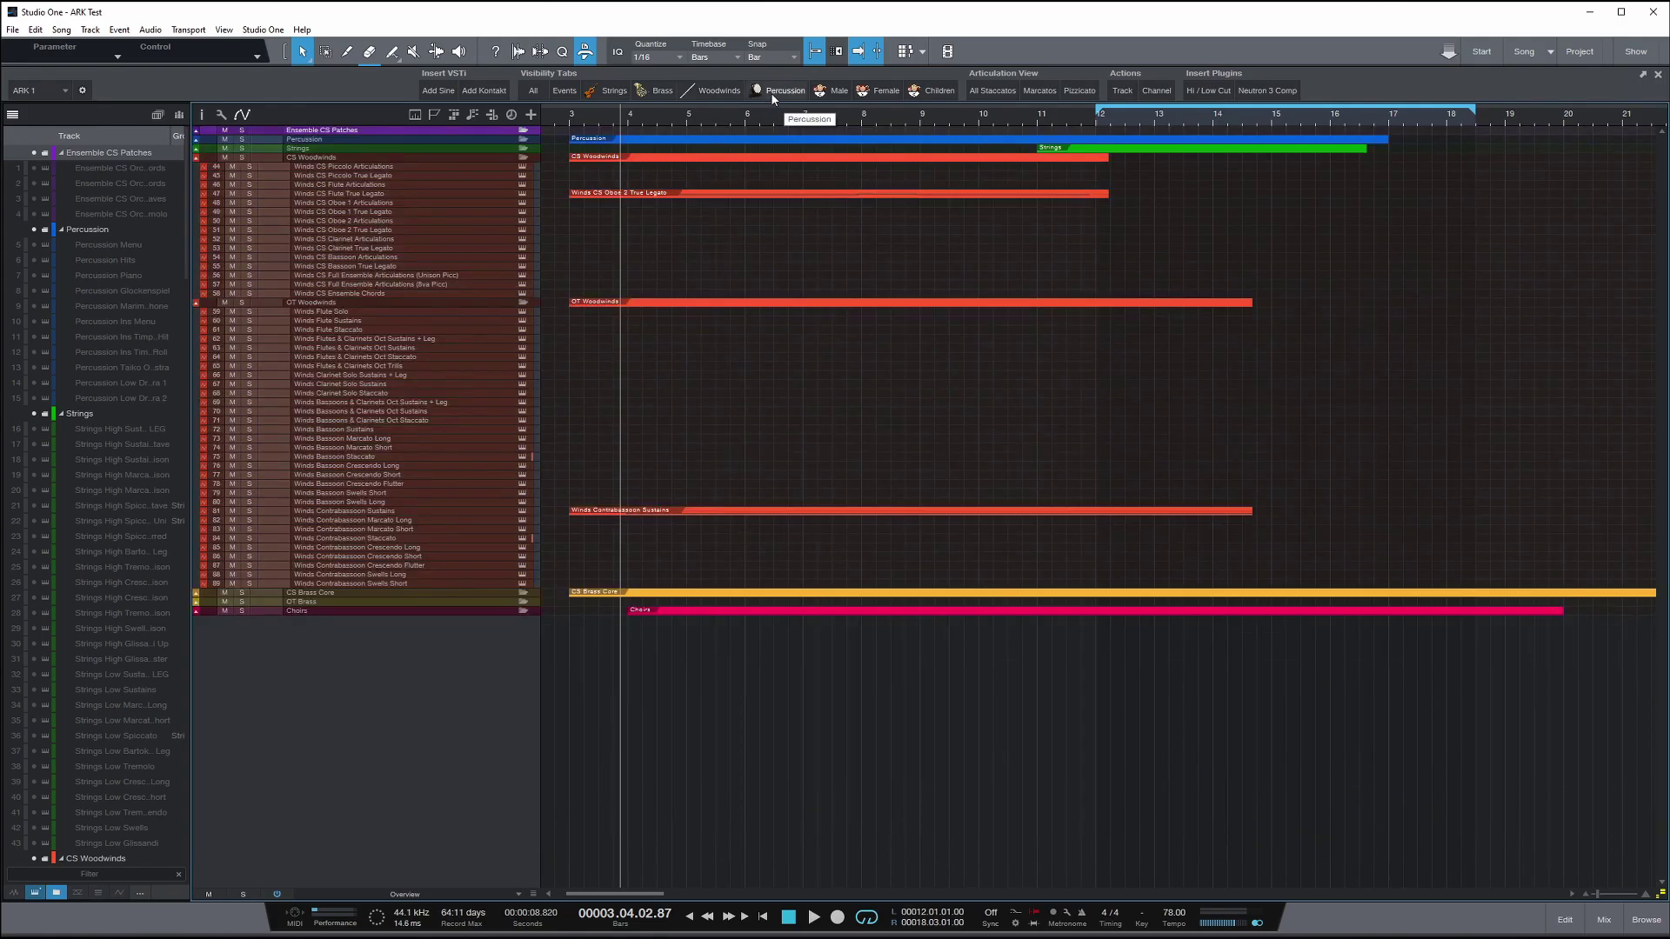
pyautogui.click(835, 90)
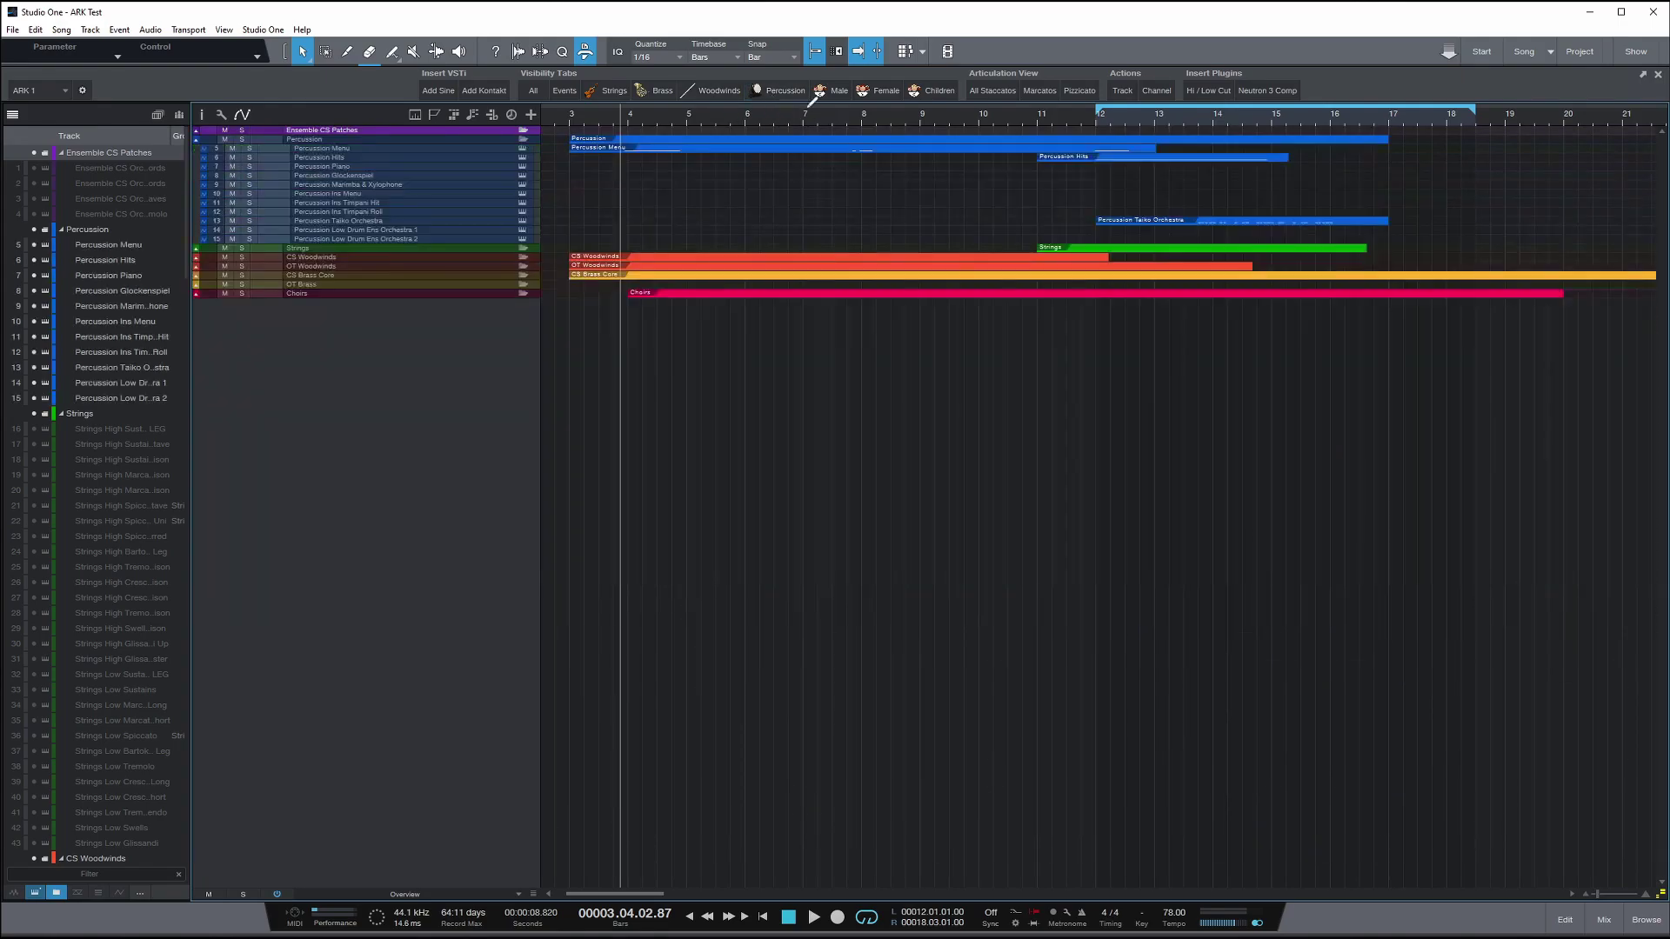
pyautogui.click(932, 91)
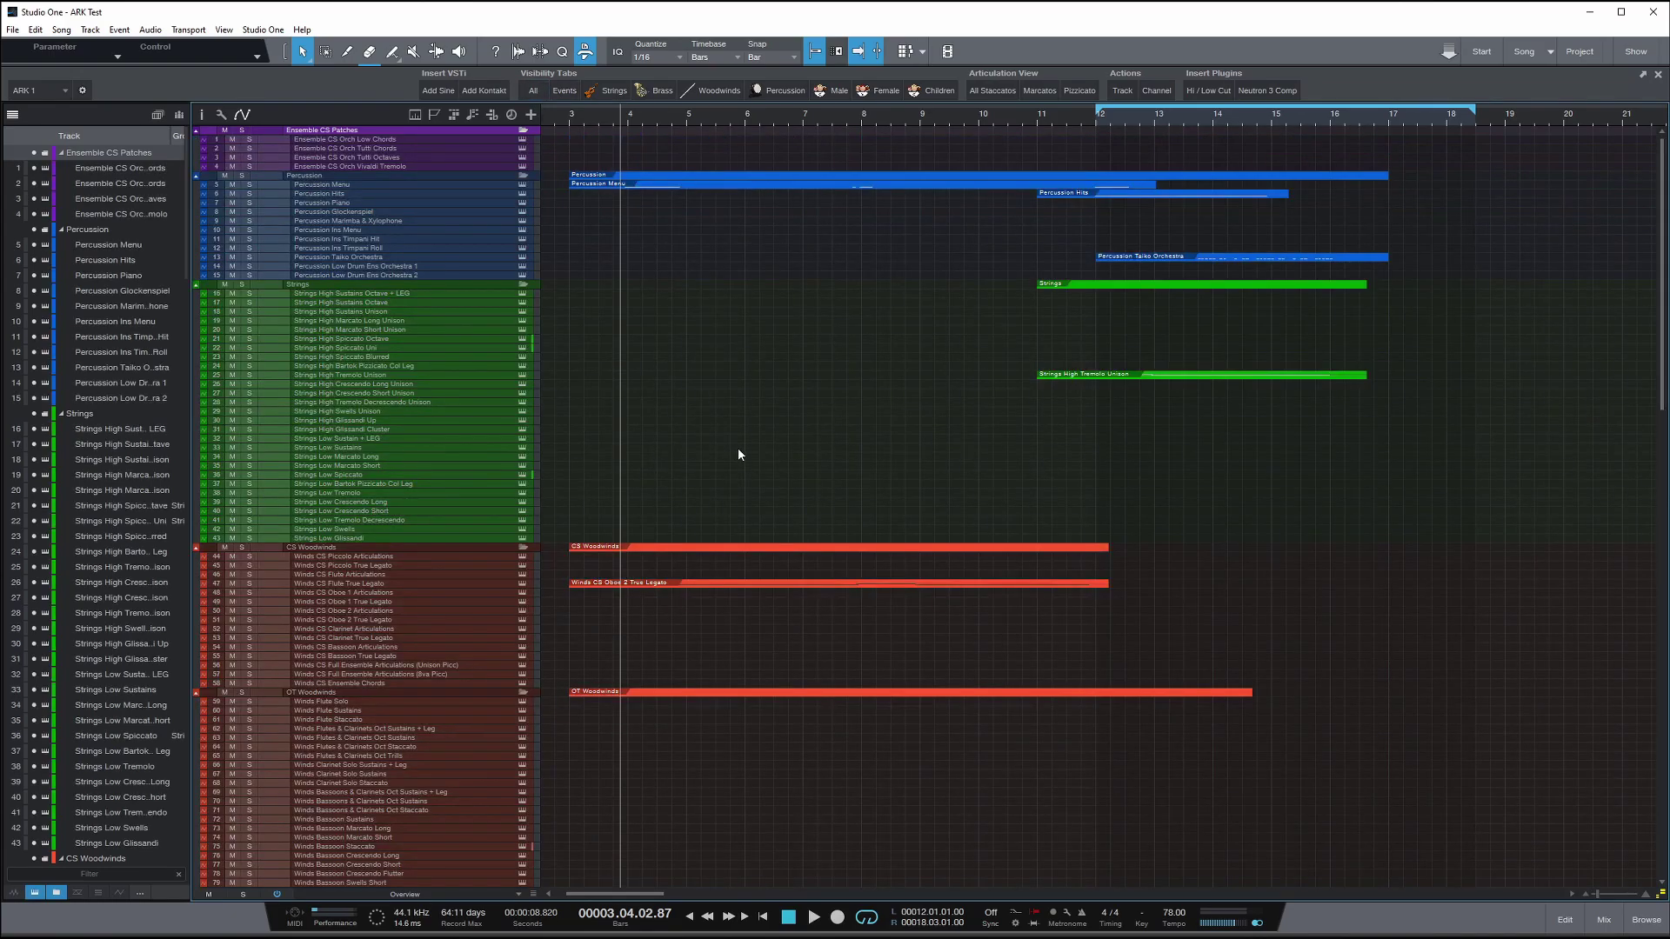
# - Set the loop locators to bars 3–17 and zoom out to view the whole song
pyautogui.scroll(-2, 581, 598)
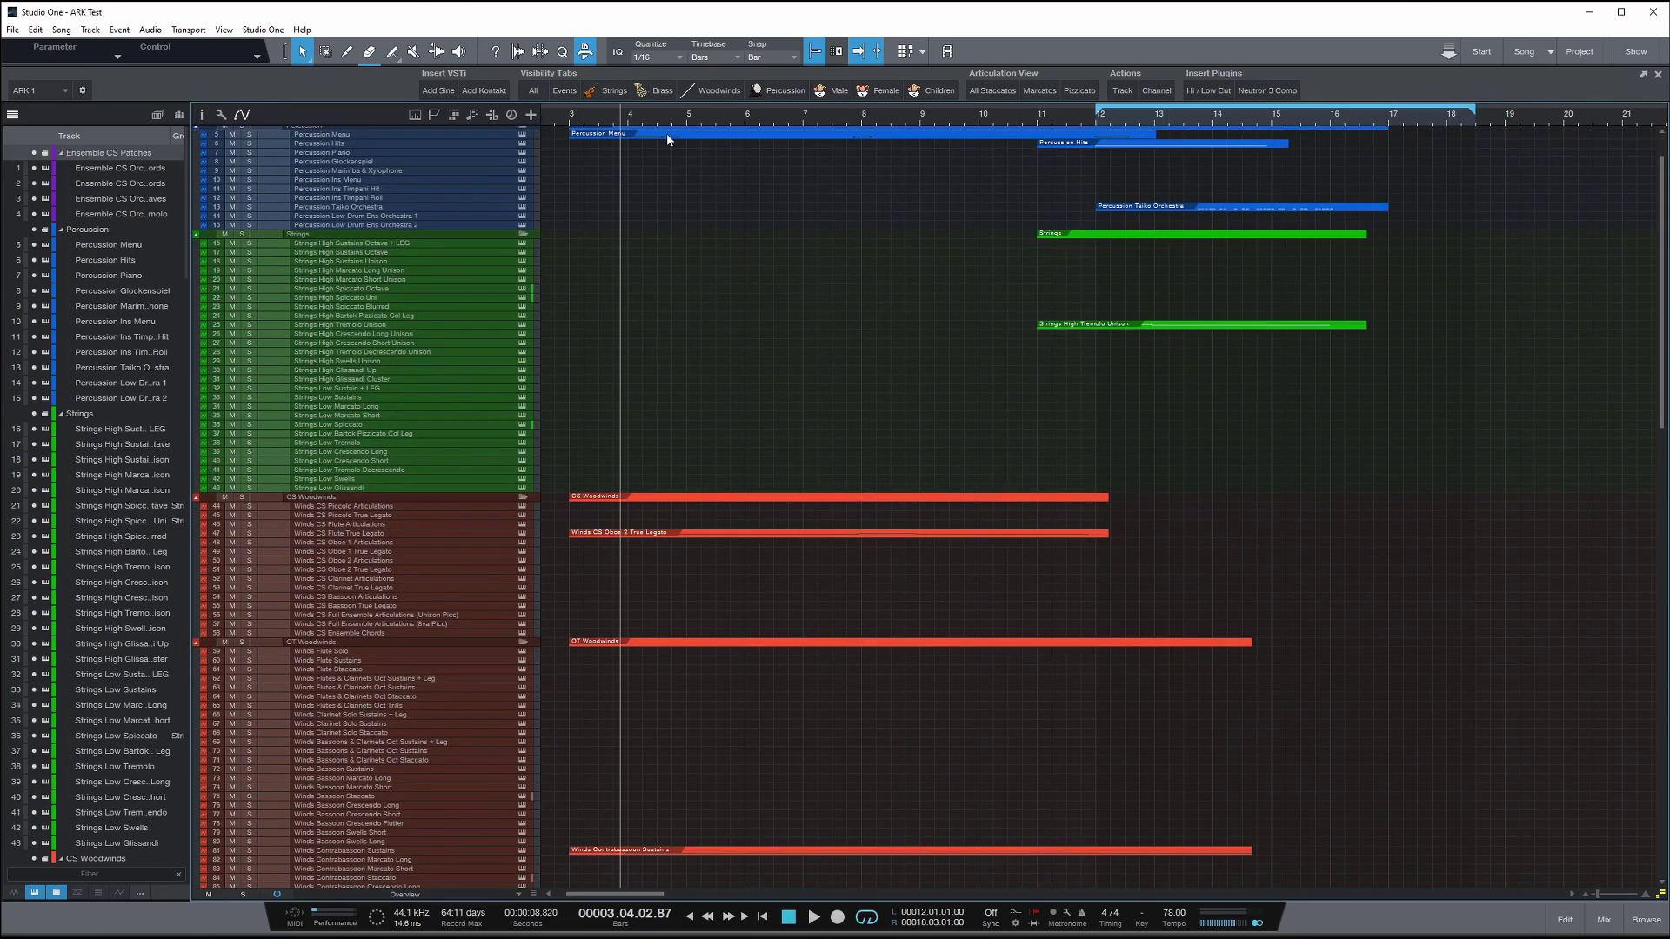
pyautogui.keyDown('ctrl'); pyautogui.click(583, 118); pyautogui.keyUp('ctrl')
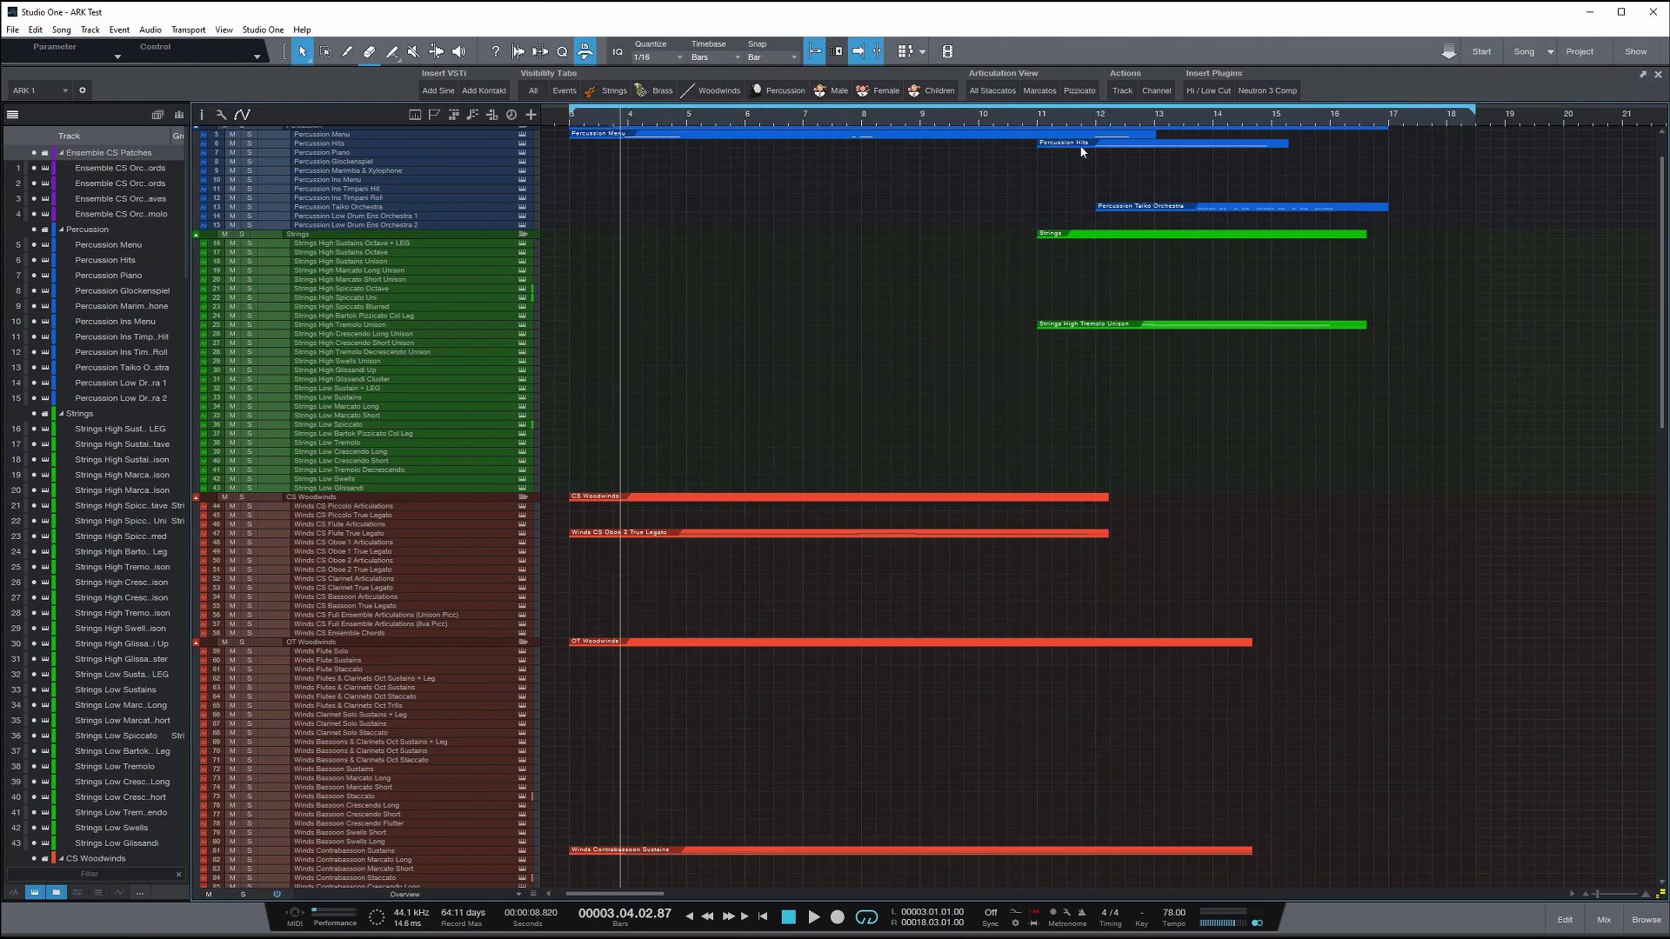
pyautogui.keyDown('alt'); pyautogui.click(1387, 115); pyautogui.keyUp('alt')
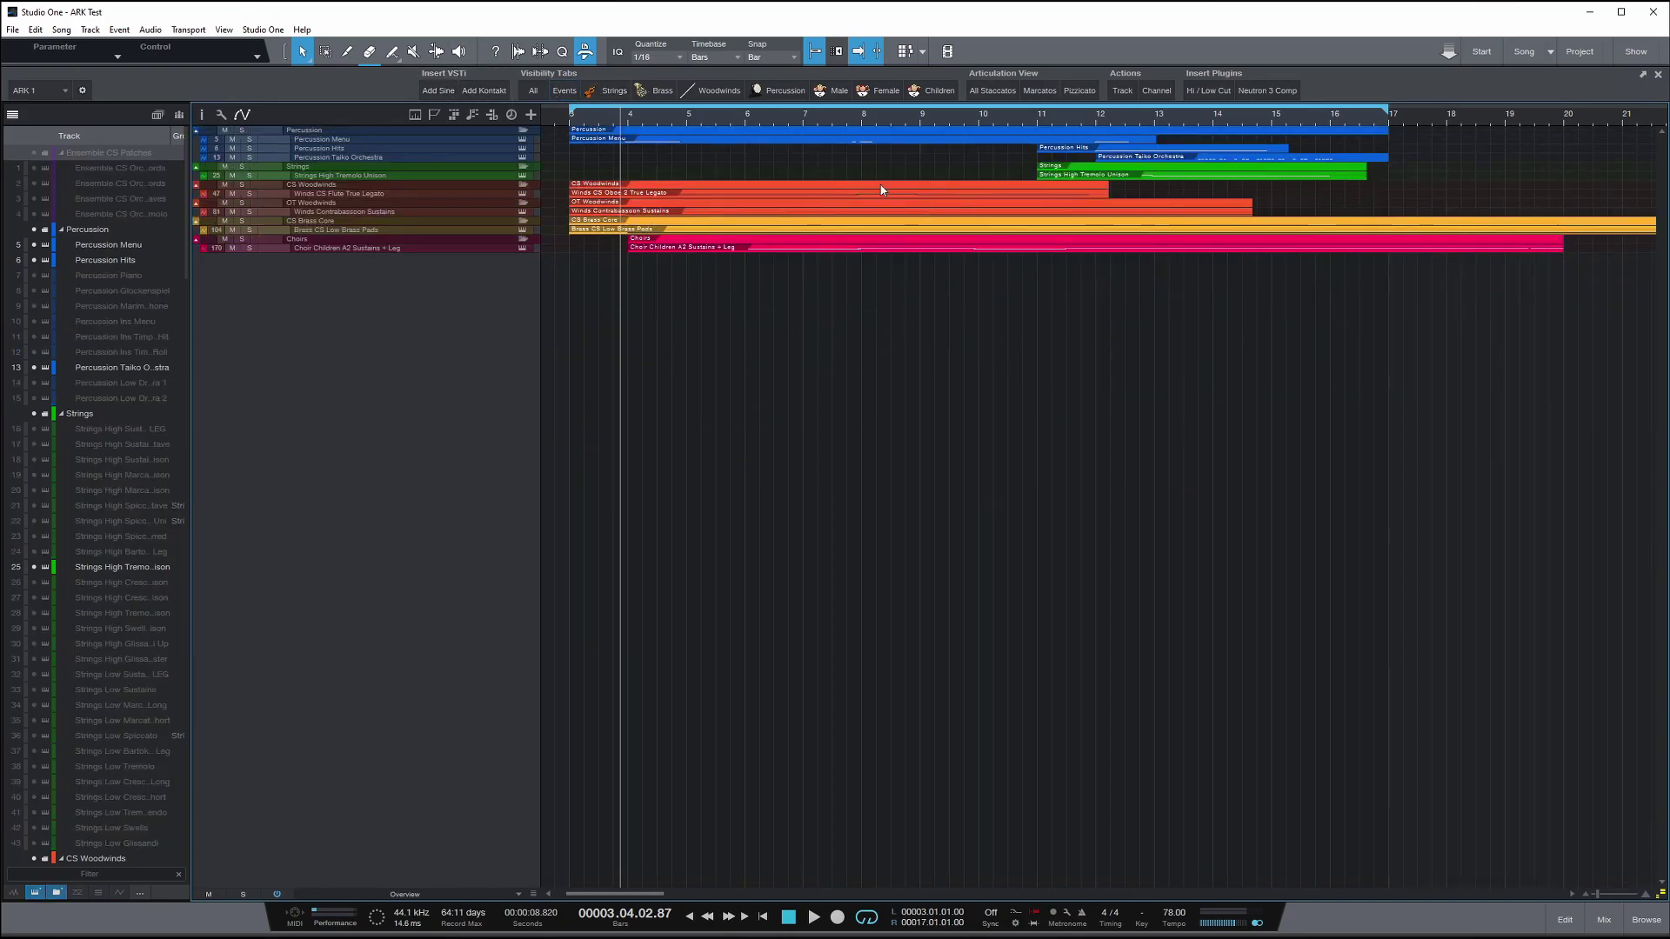
pyautogui.press('w')
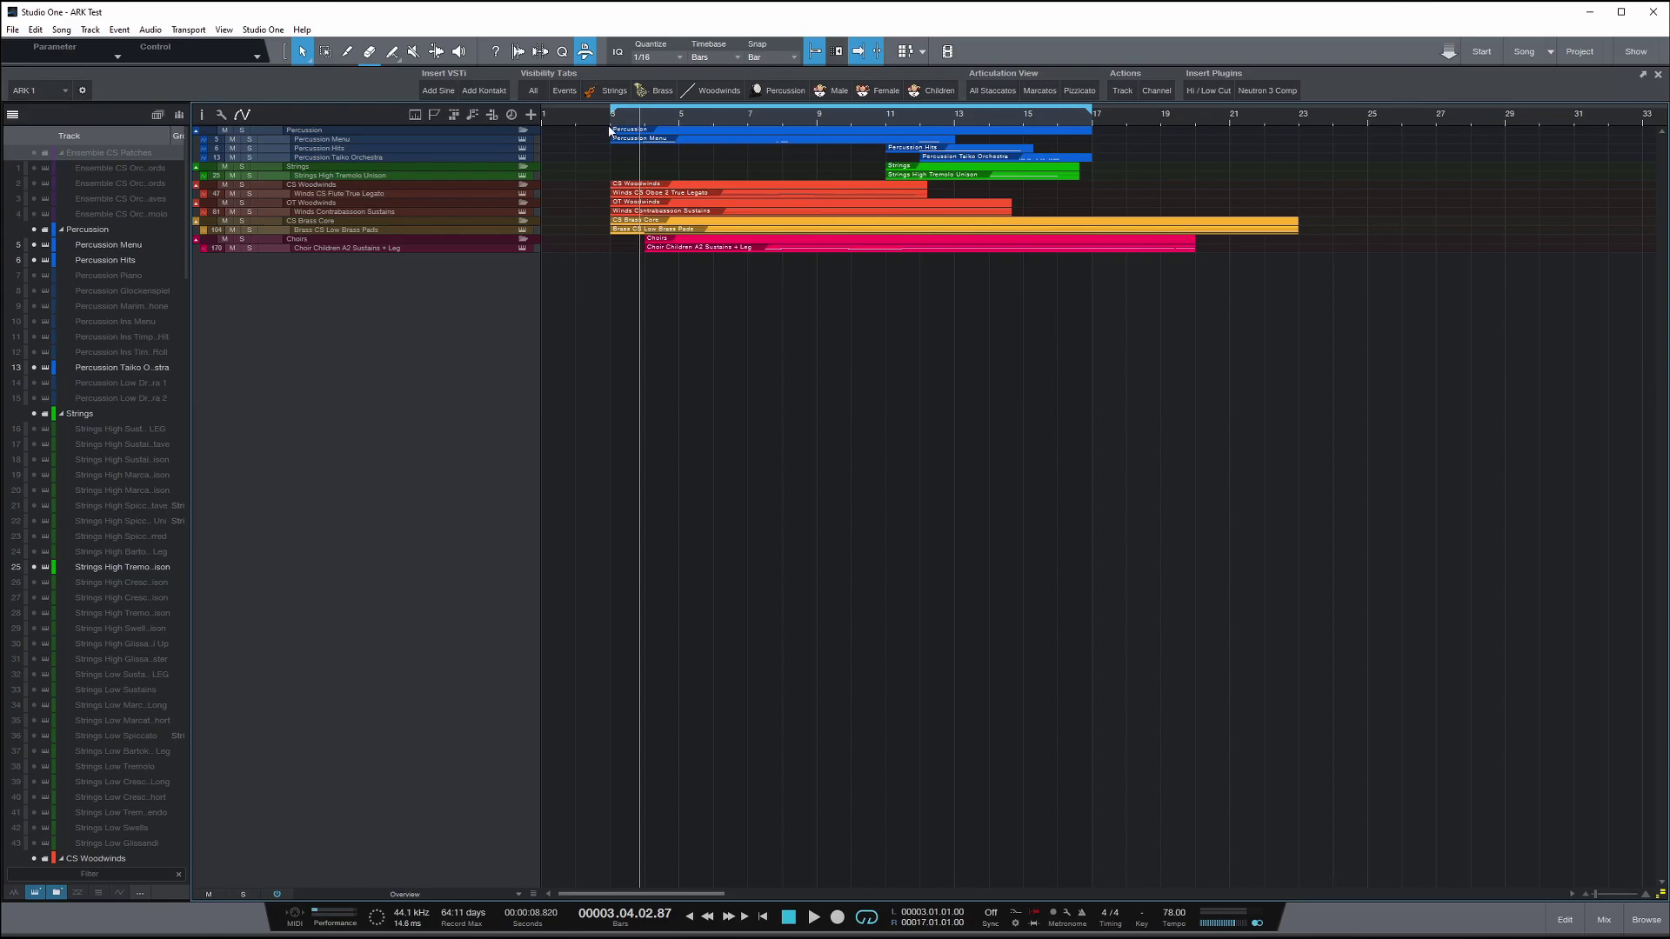
# - Show all tracks, try Pizzicato and Marcato, then filter to staccato tracks only
pyautogui.click(534, 91)
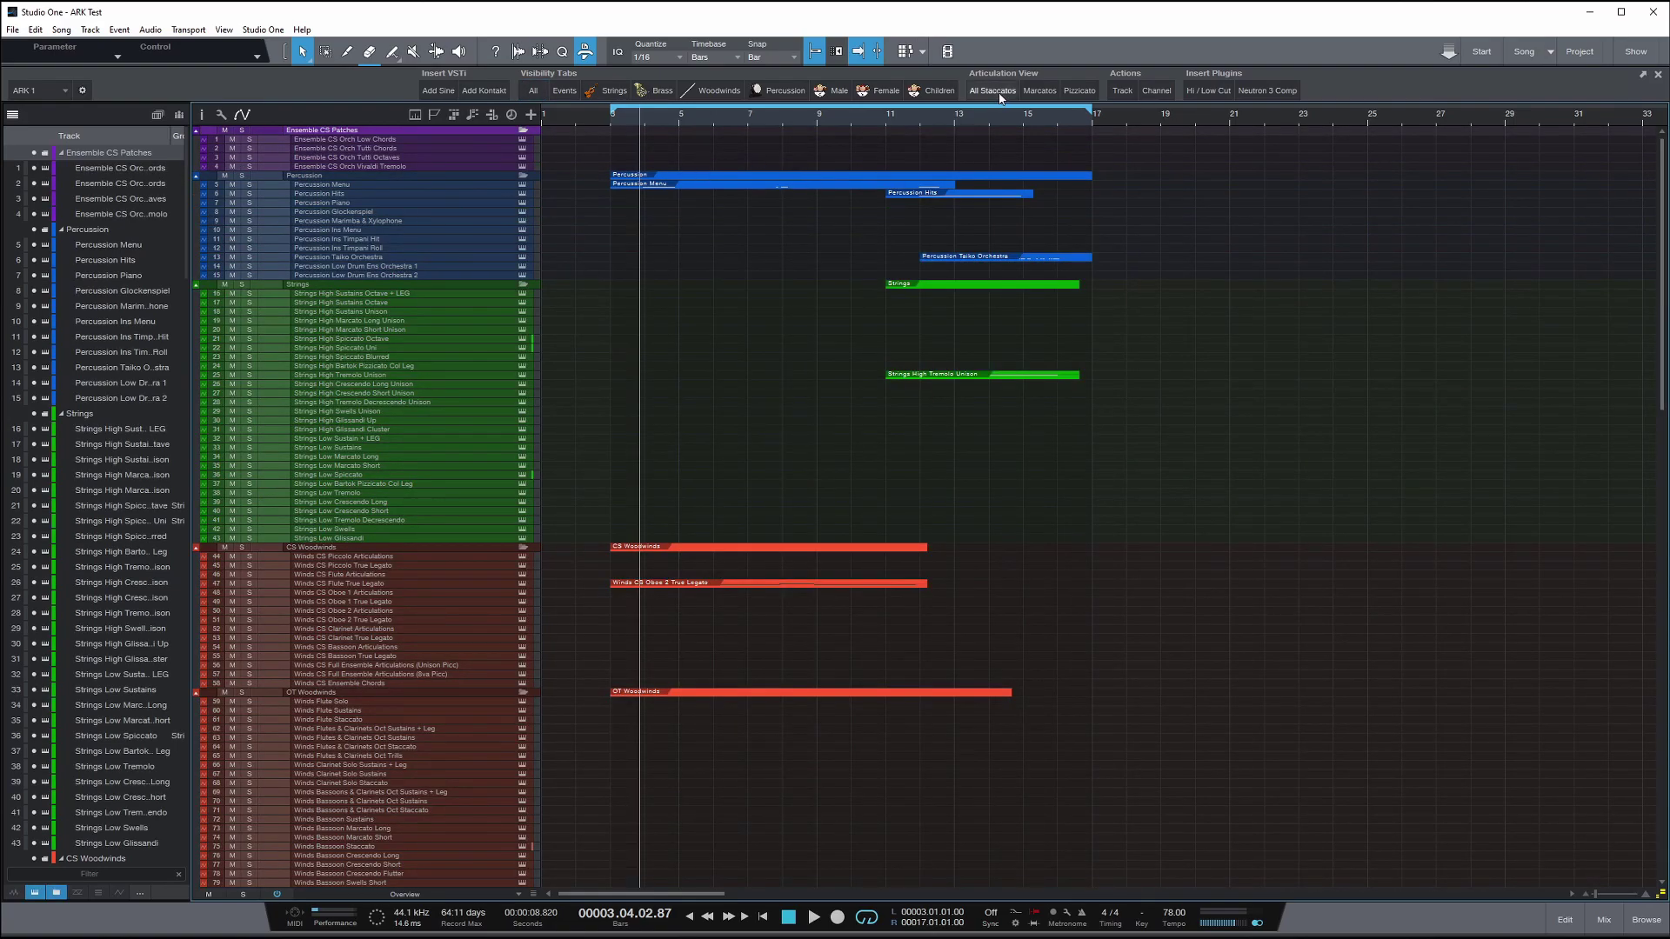
pyautogui.click(1079, 91)
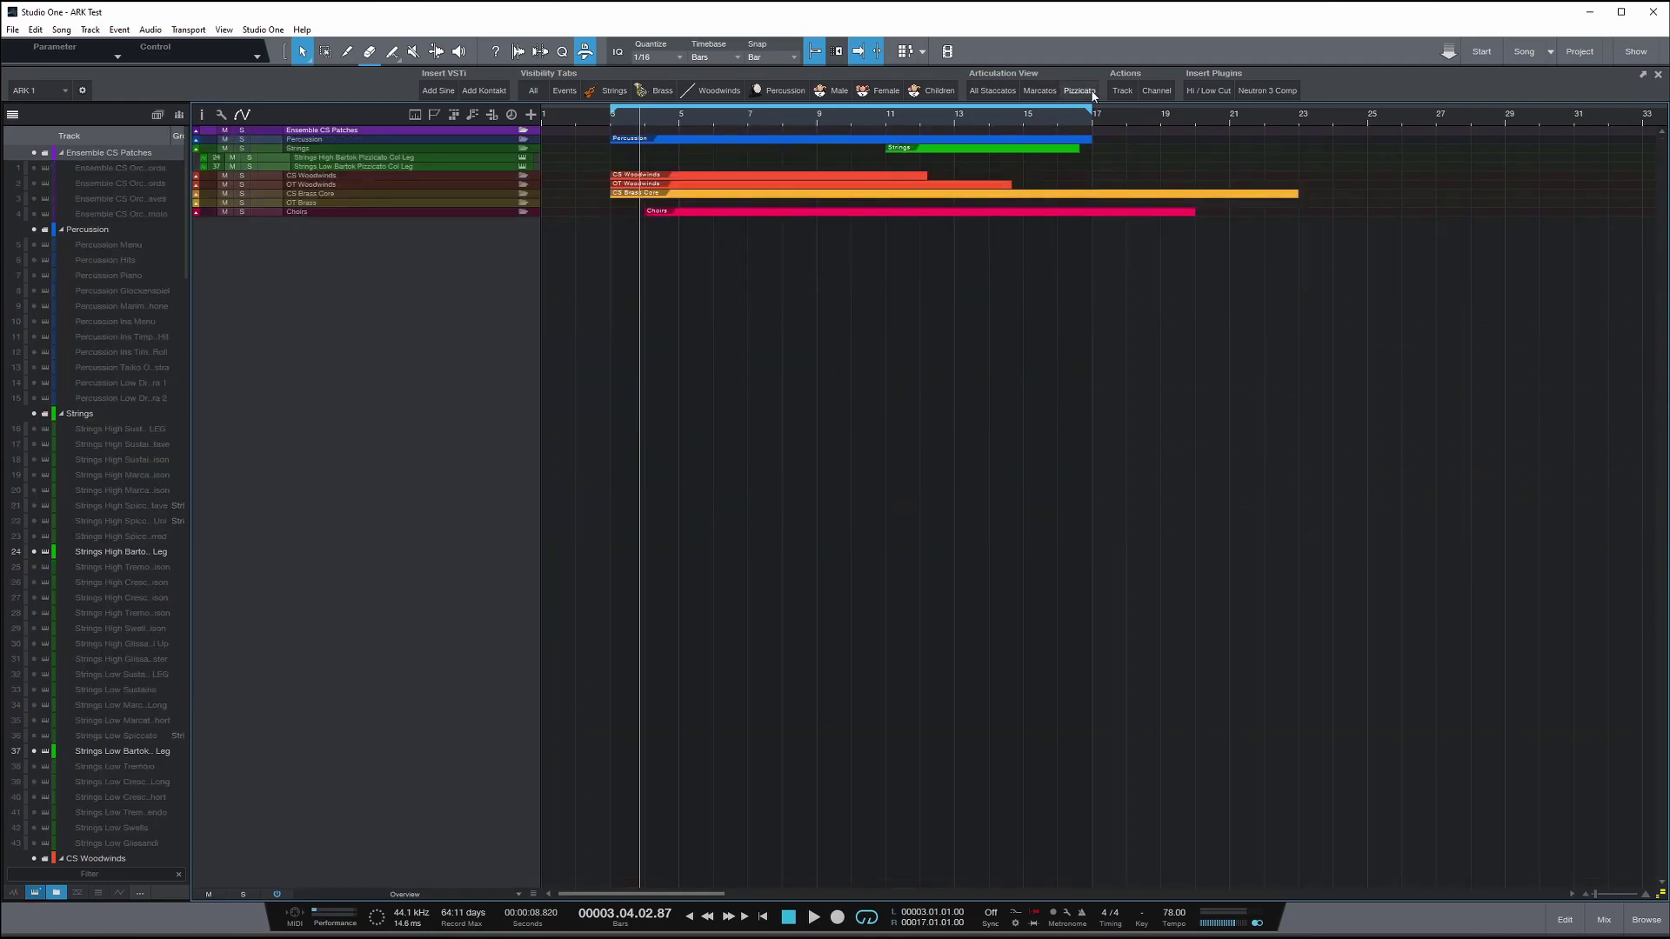
pyautogui.click(1043, 91)
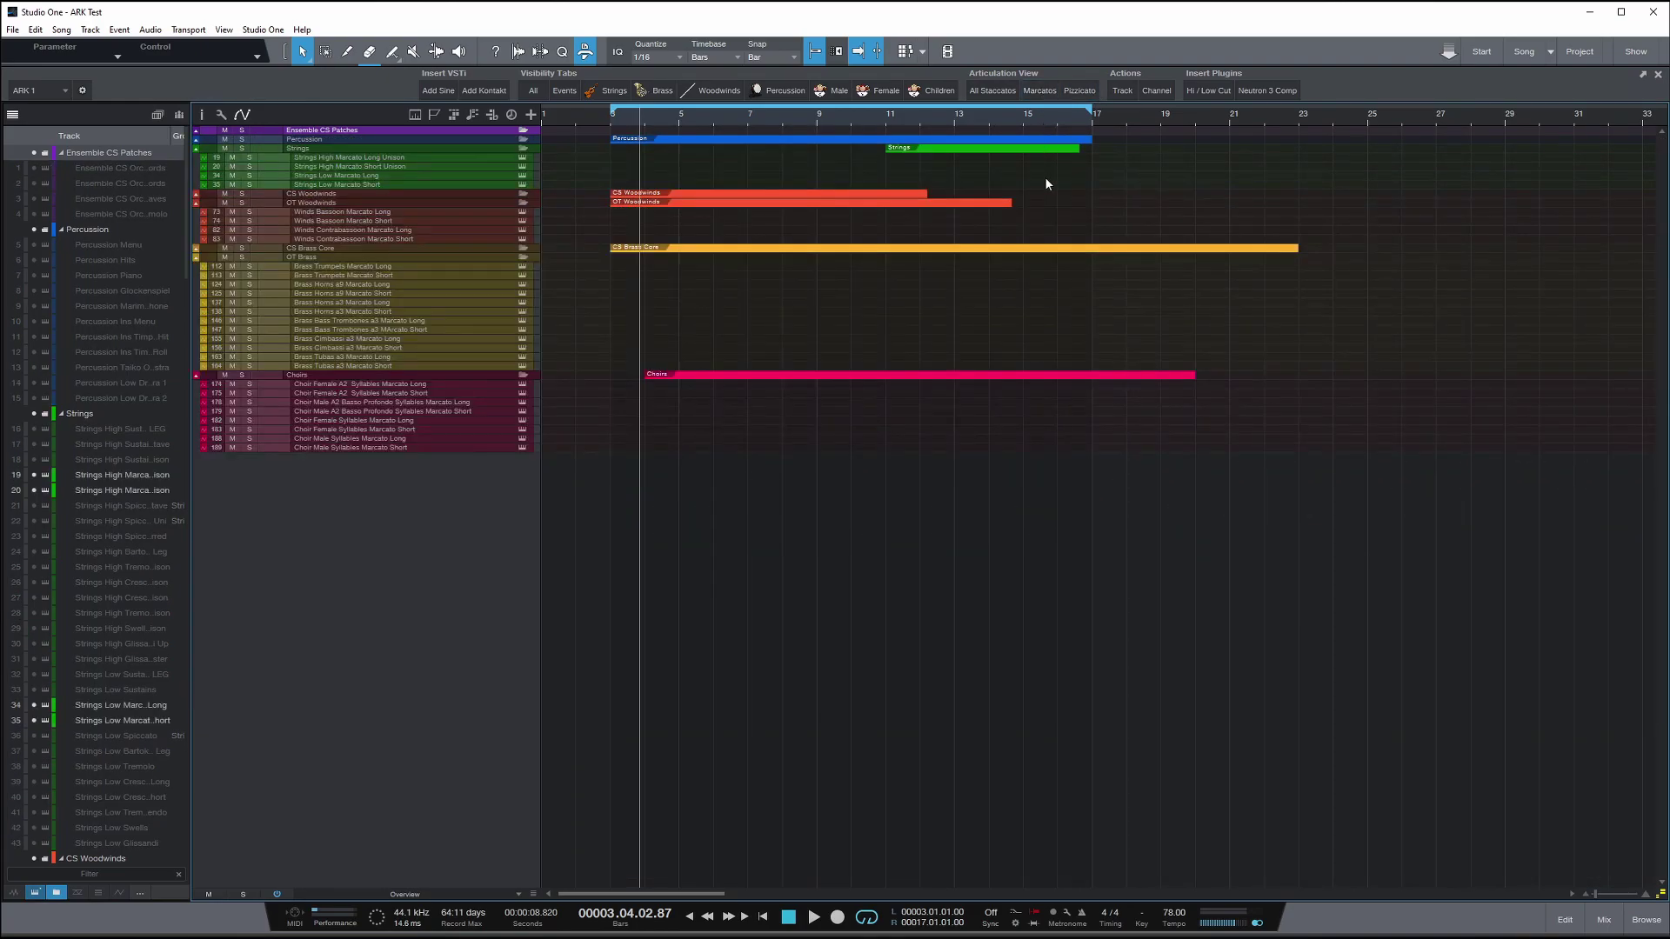
pyautogui.click(1004, 92)
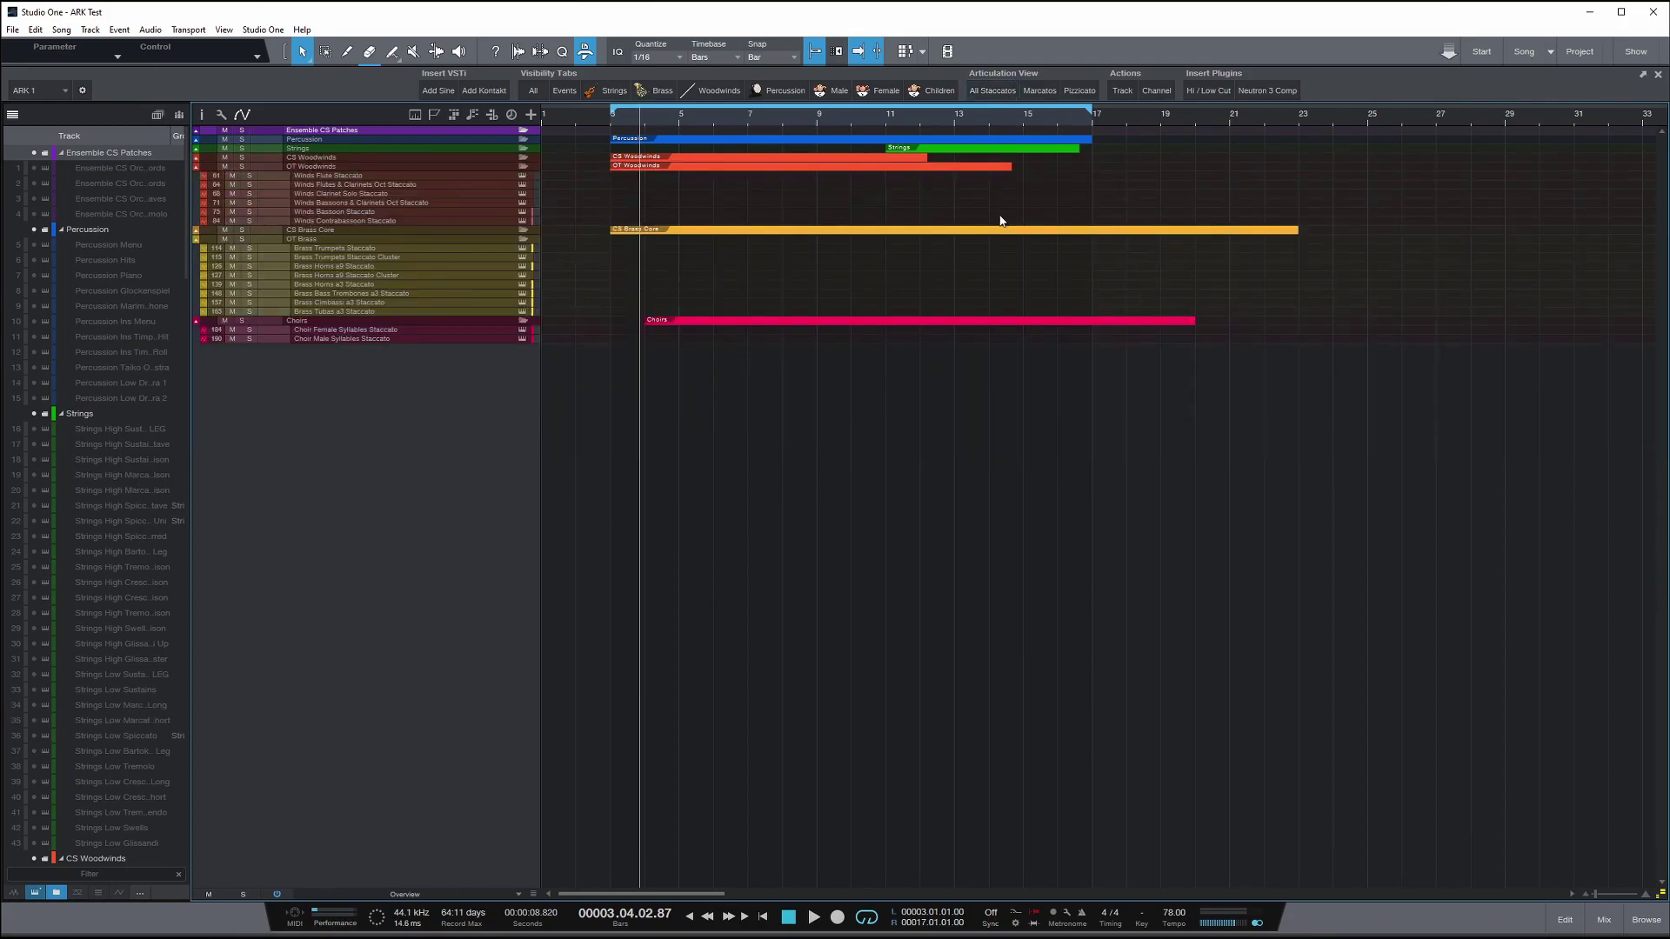
# - Add a new empty articulation shortcut button and open its macro editor
pyautogui.rightClick(1093, 94)
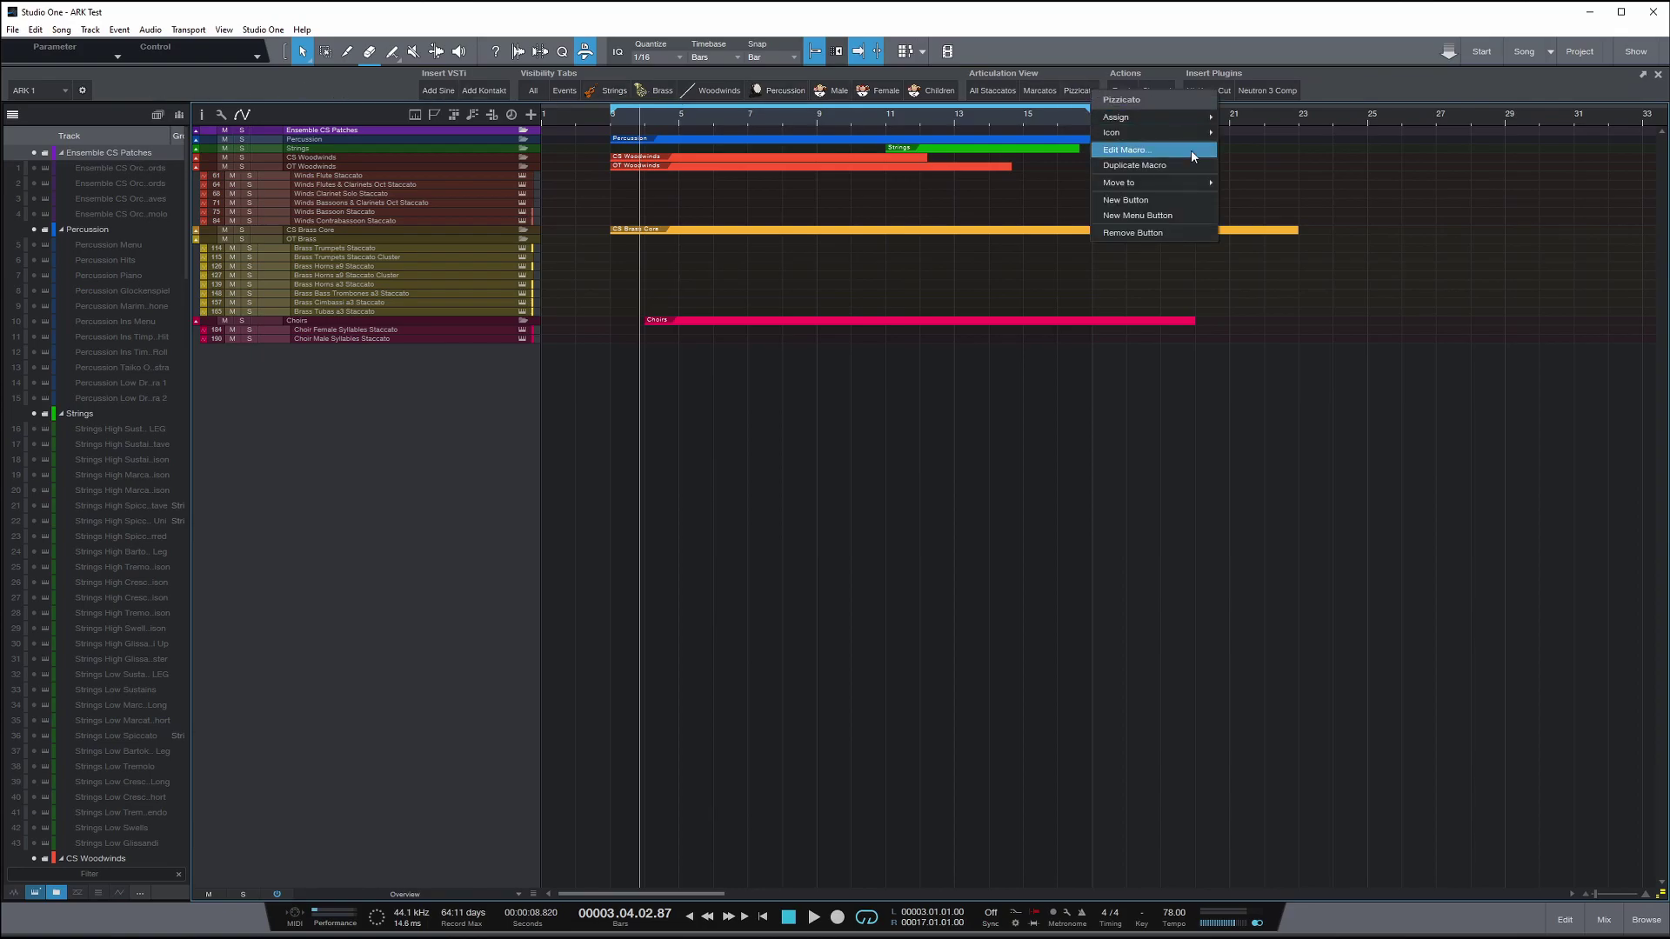
pyautogui.click(1174, 200)
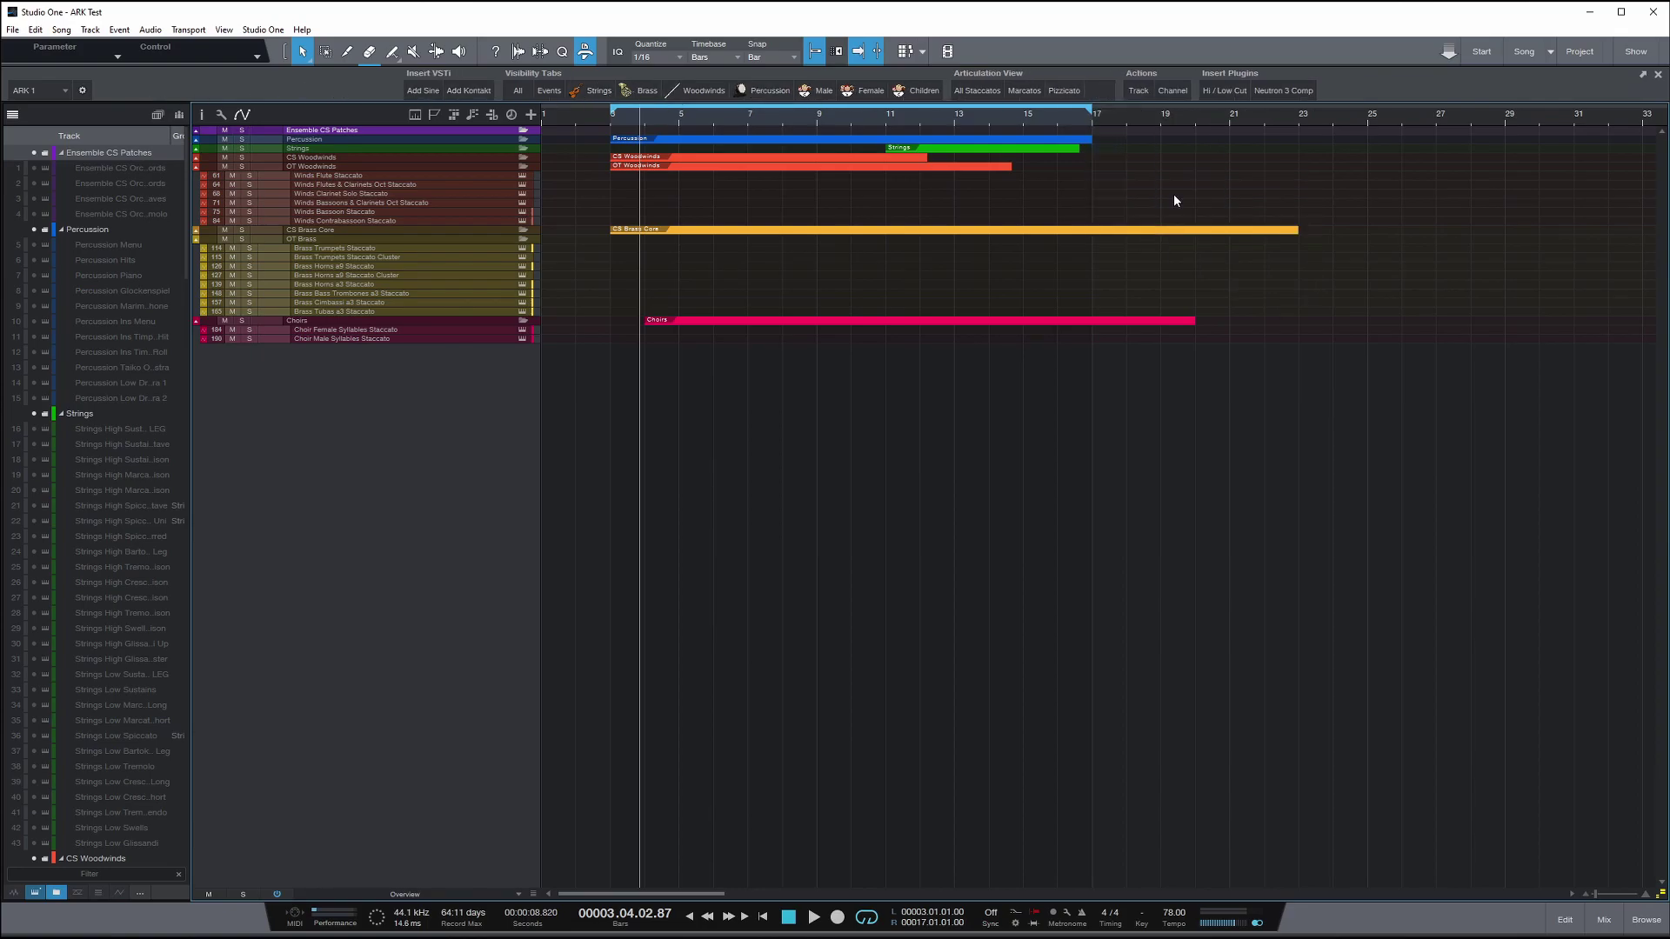
pyautogui.rightClick(1101, 92)
pyautogui.moveTo(1209, 115)
pyautogui.click(1285, 138)
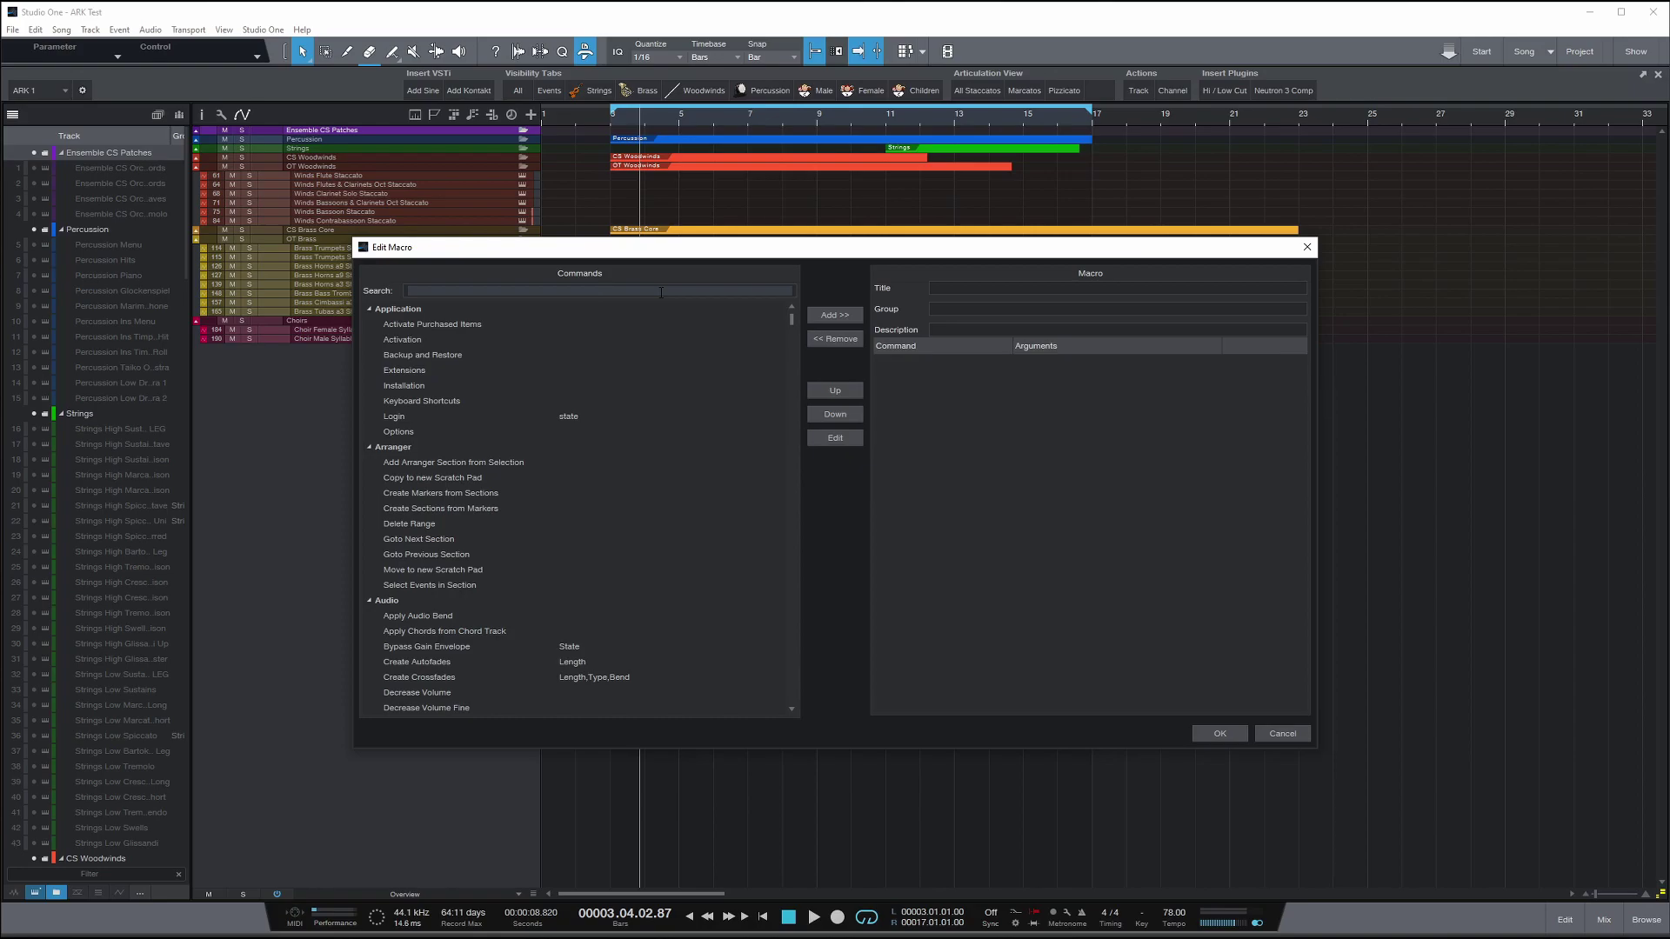
# - Build the Scatatissimo macro with Edit|Filter Channels, filter argument Scatatissimo, and save it
pyautogui.write('filt')
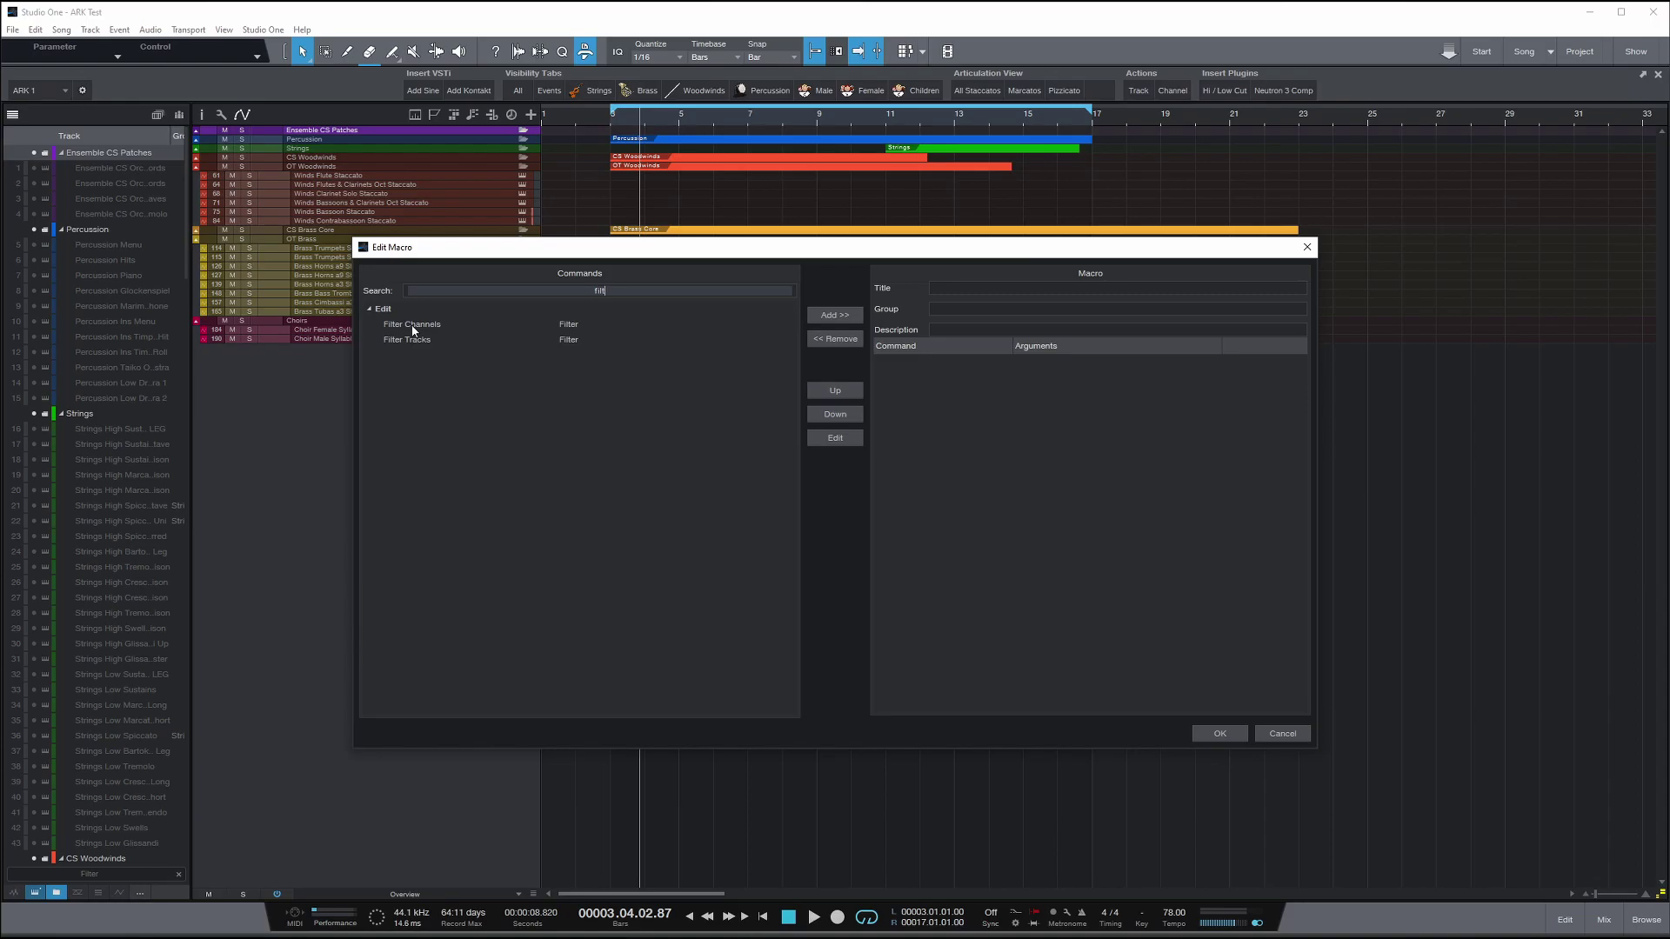
pyautogui.doubleClick(413, 326)
pyautogui.click(1095, 288)
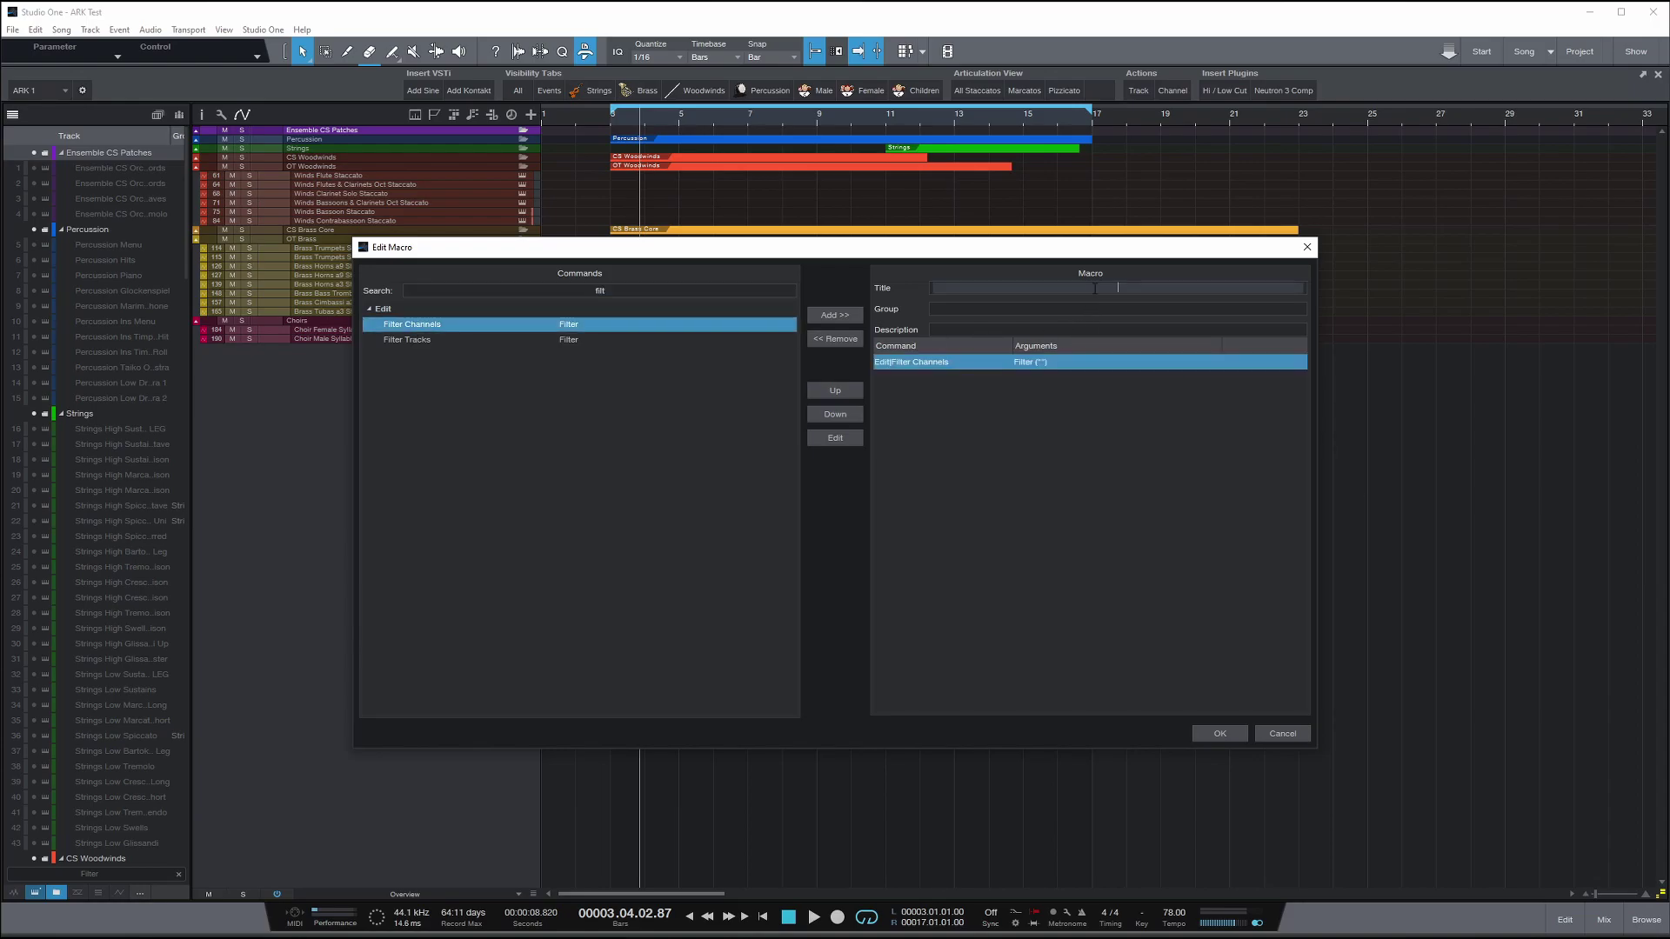
pyautogui.write('Scatatissimo')
pyautogui.doubleClick(1043, 364)
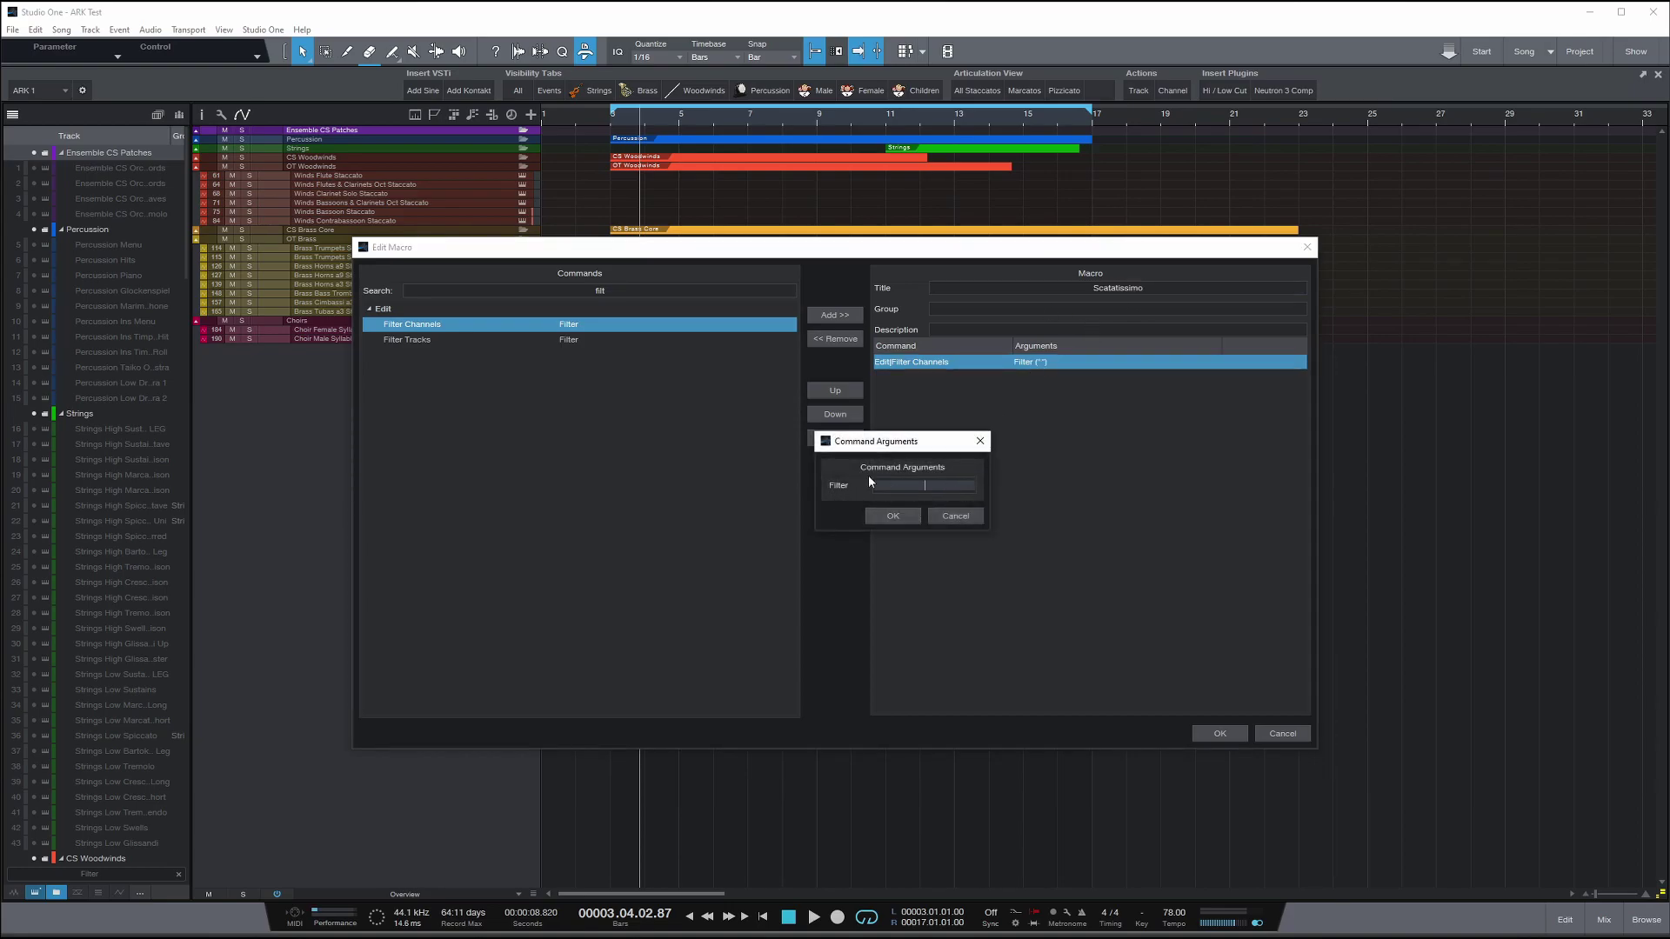
pyautogui.write('Scatatissimo')
pyautogui.click(885, 516)
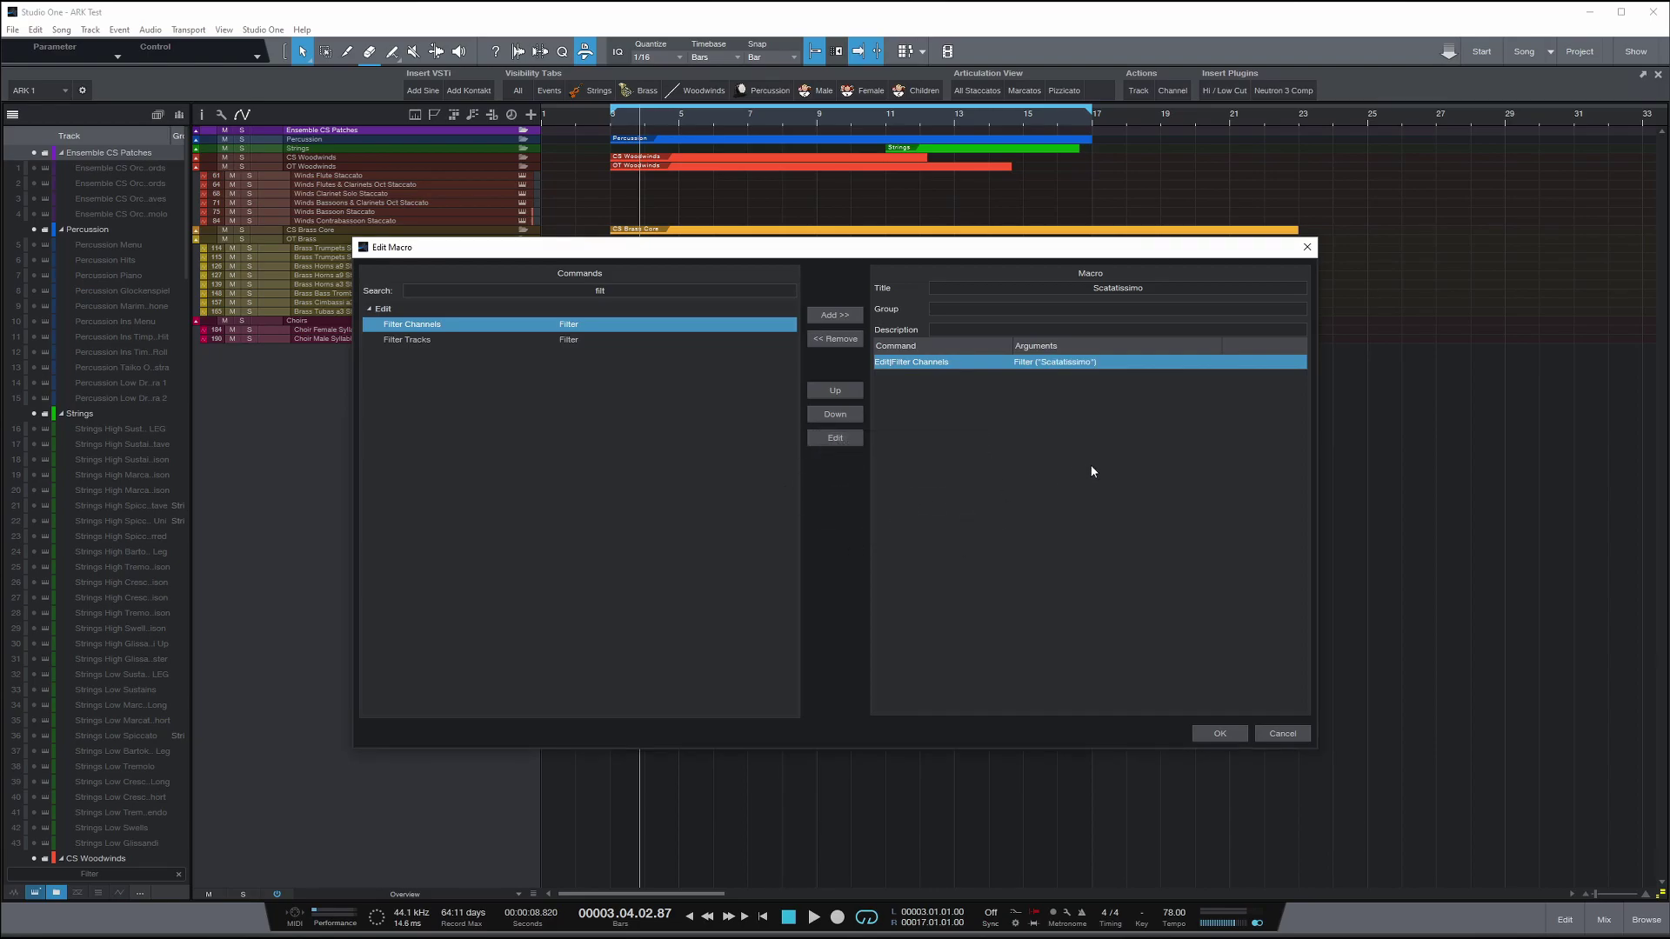
pyautogui.click(1217, 734)
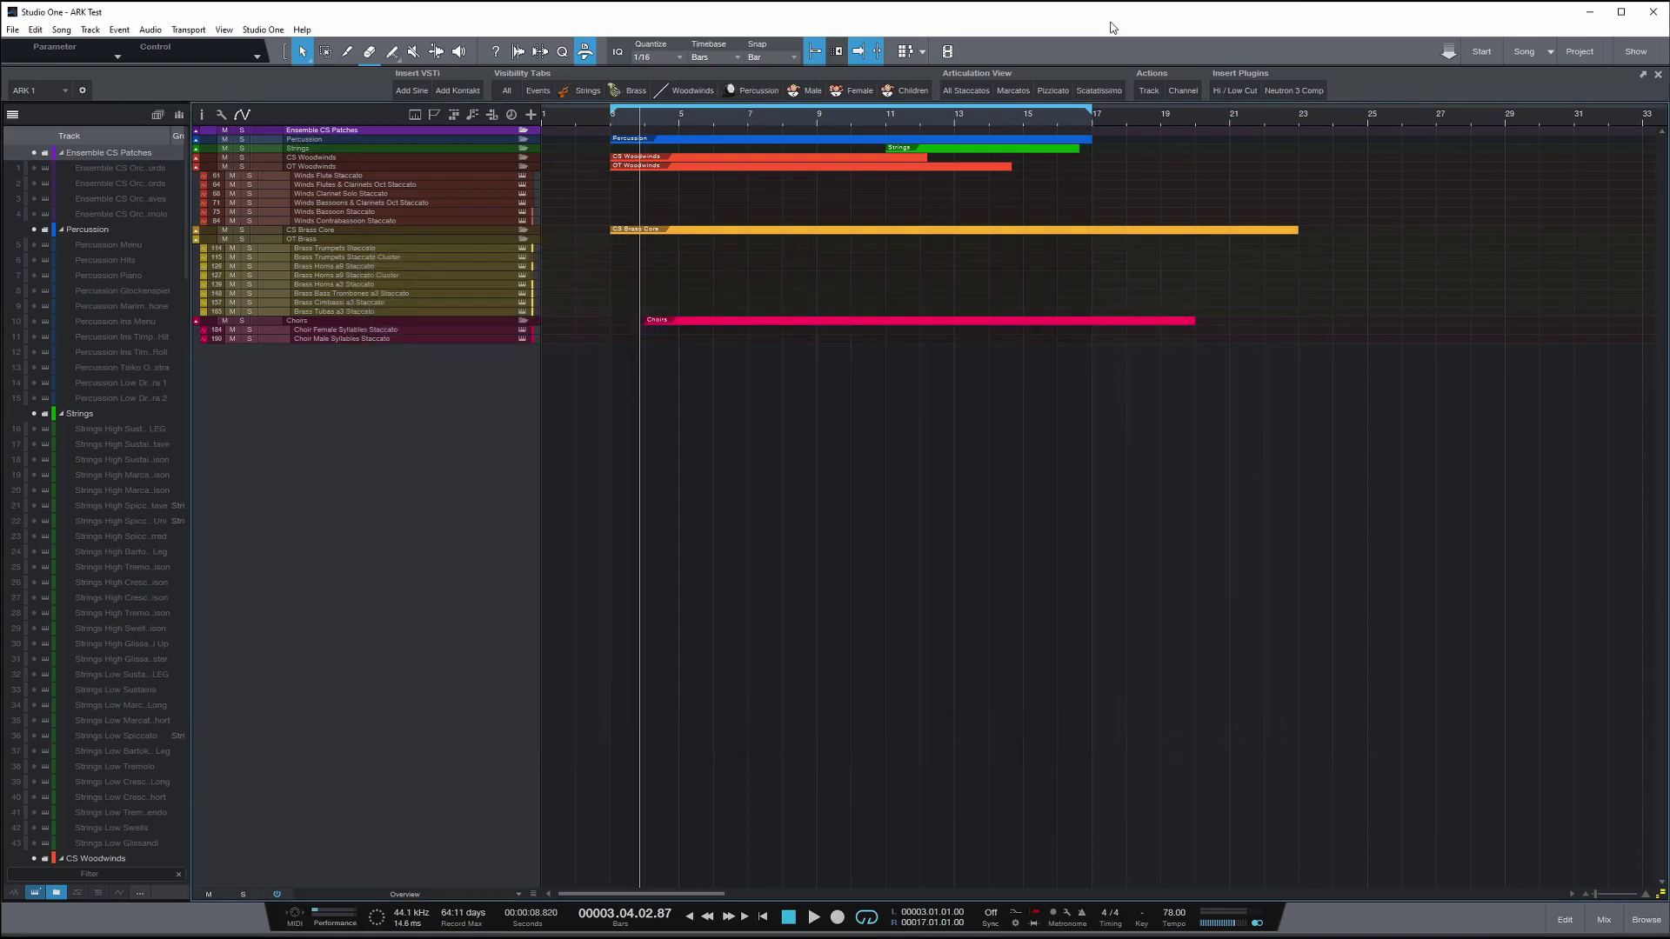
# - Run the Scatatissimo shortcut, leaving only the top-level folder tracks visible
pyautogui.click(1101, 91)
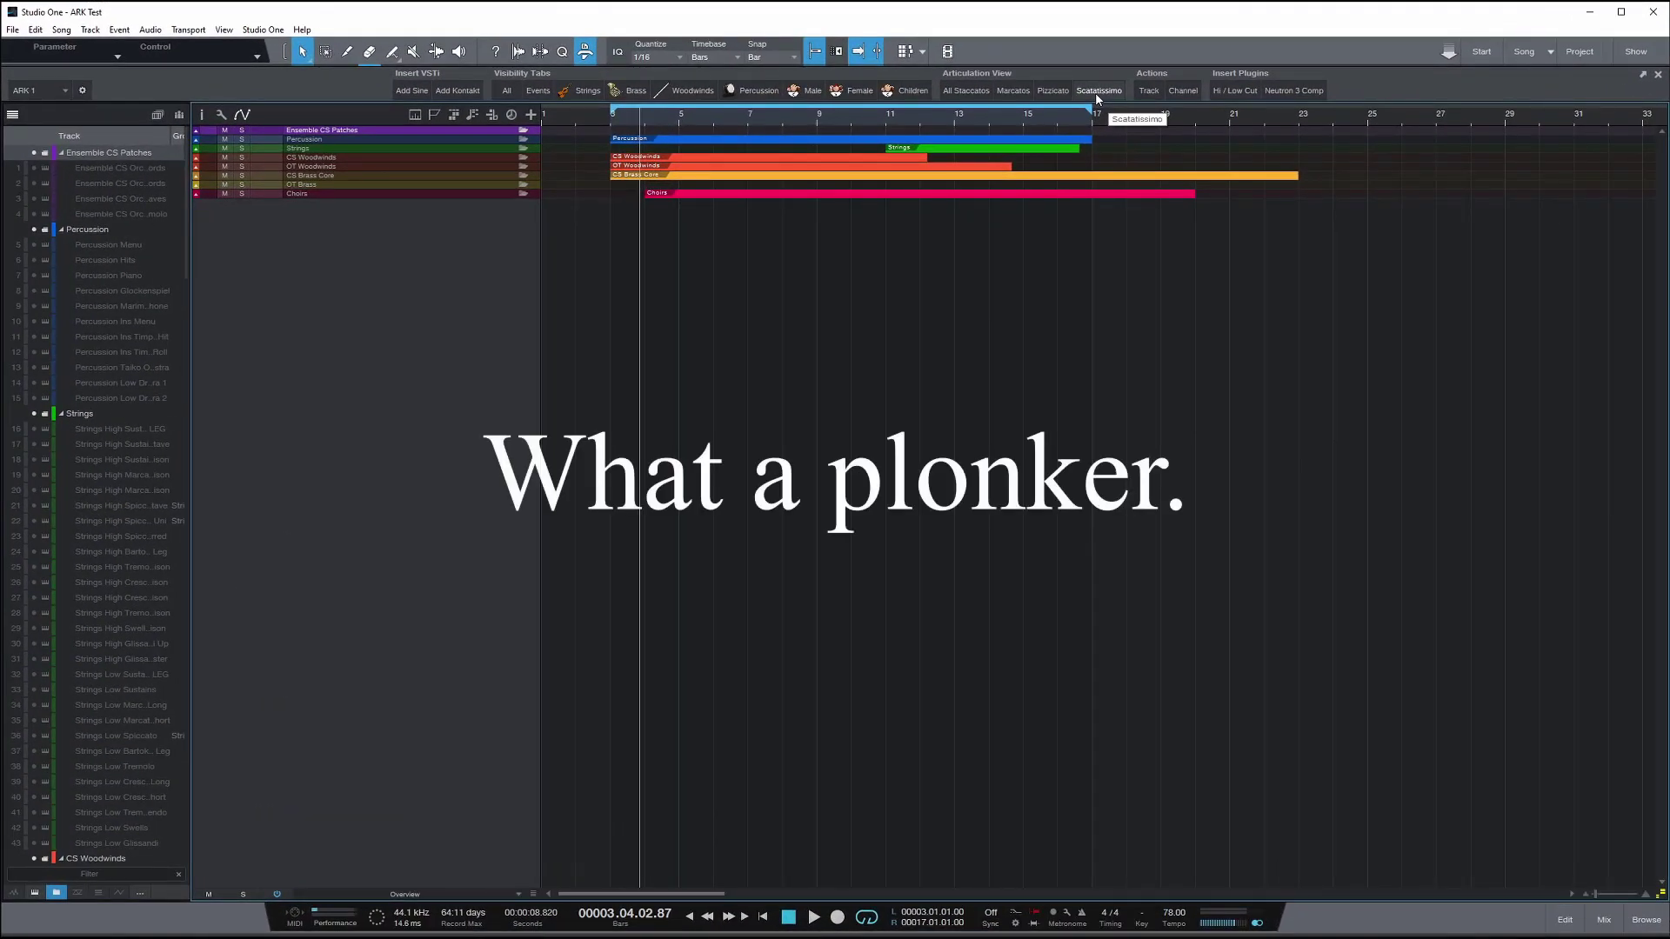
# - Retitle the macro Legato with filter argument Legato, save it and rename its file
pyautogui.rightClick(1100, 90)
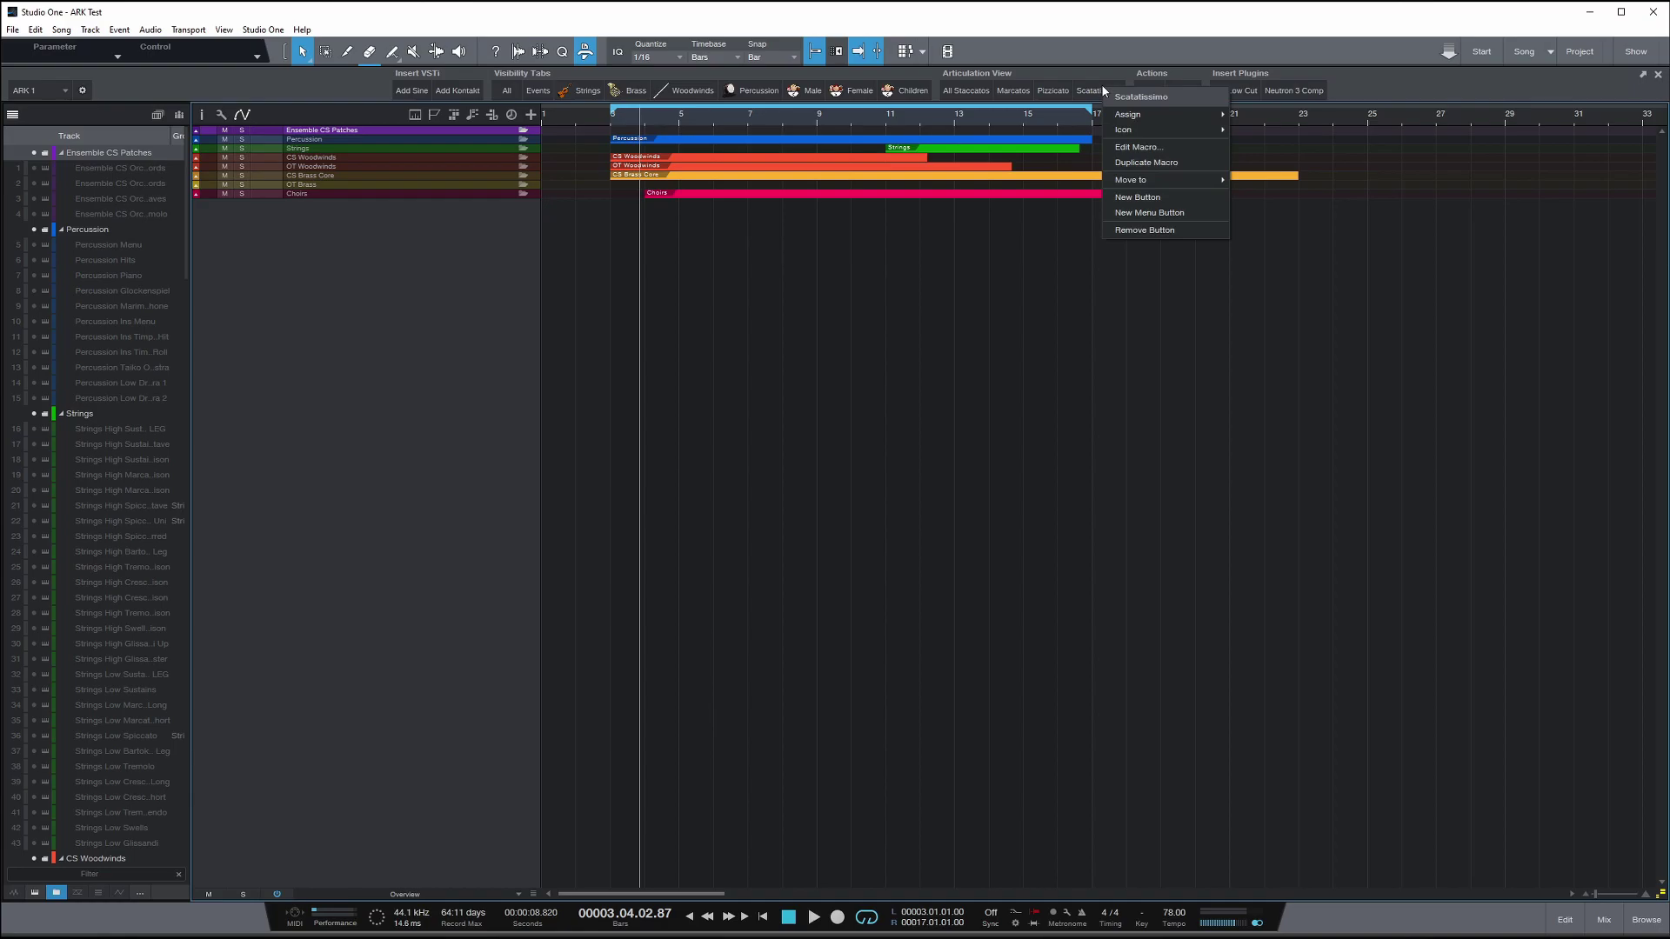
pyautogui.click(1160, 150)
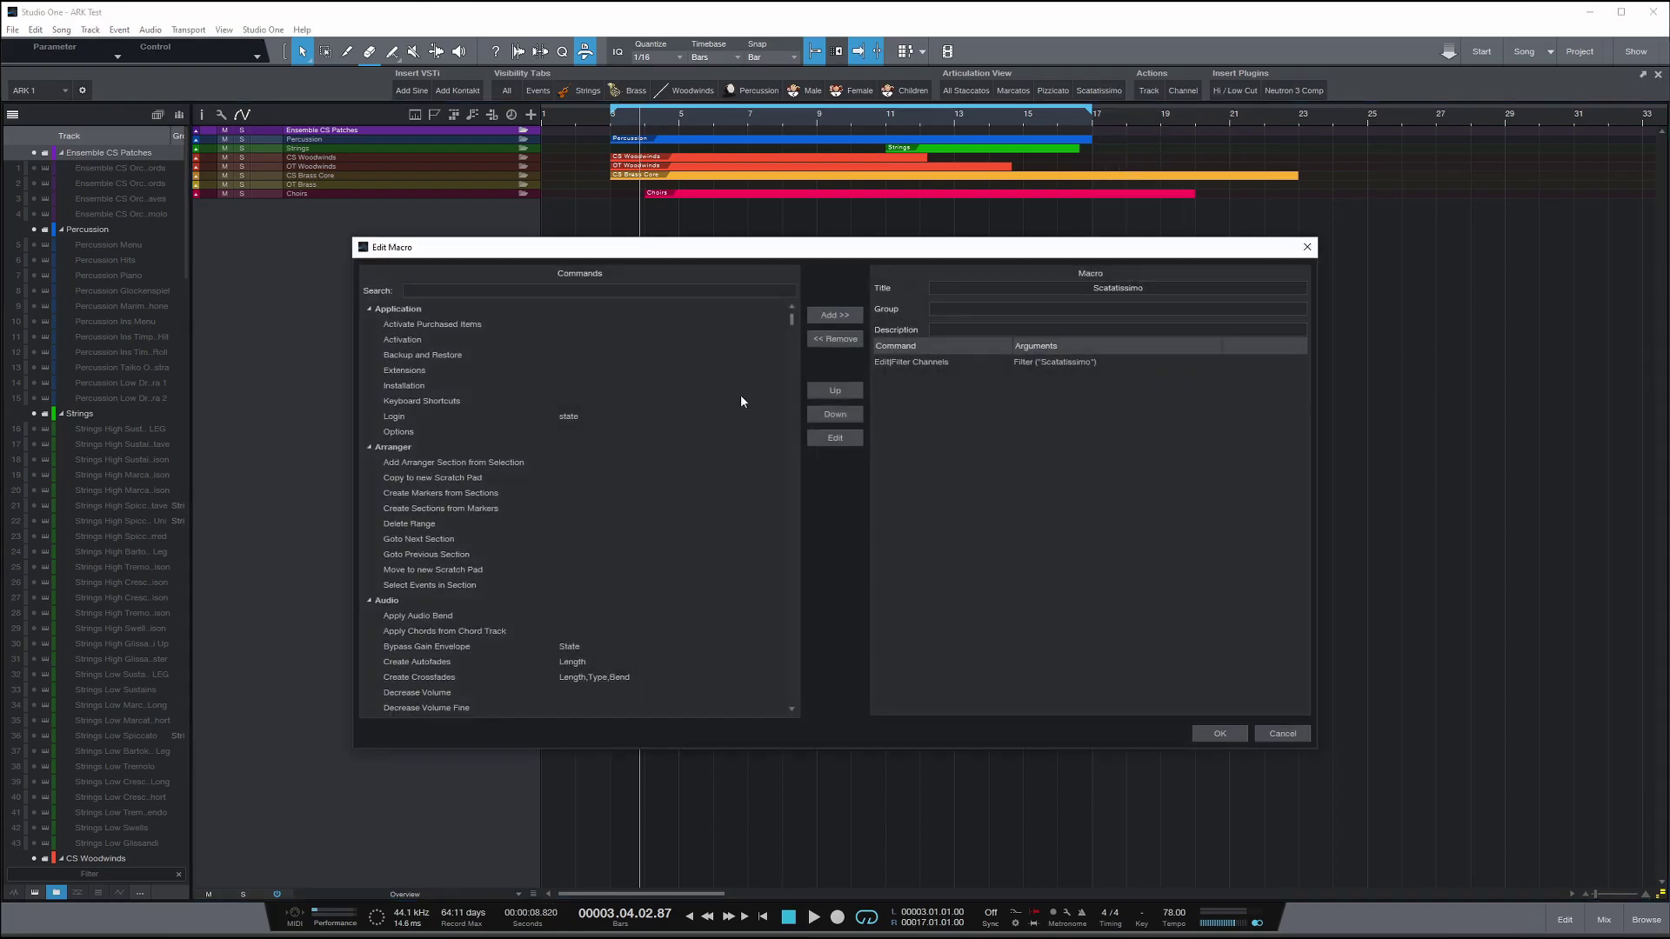
pyautogui.click(997, 291)
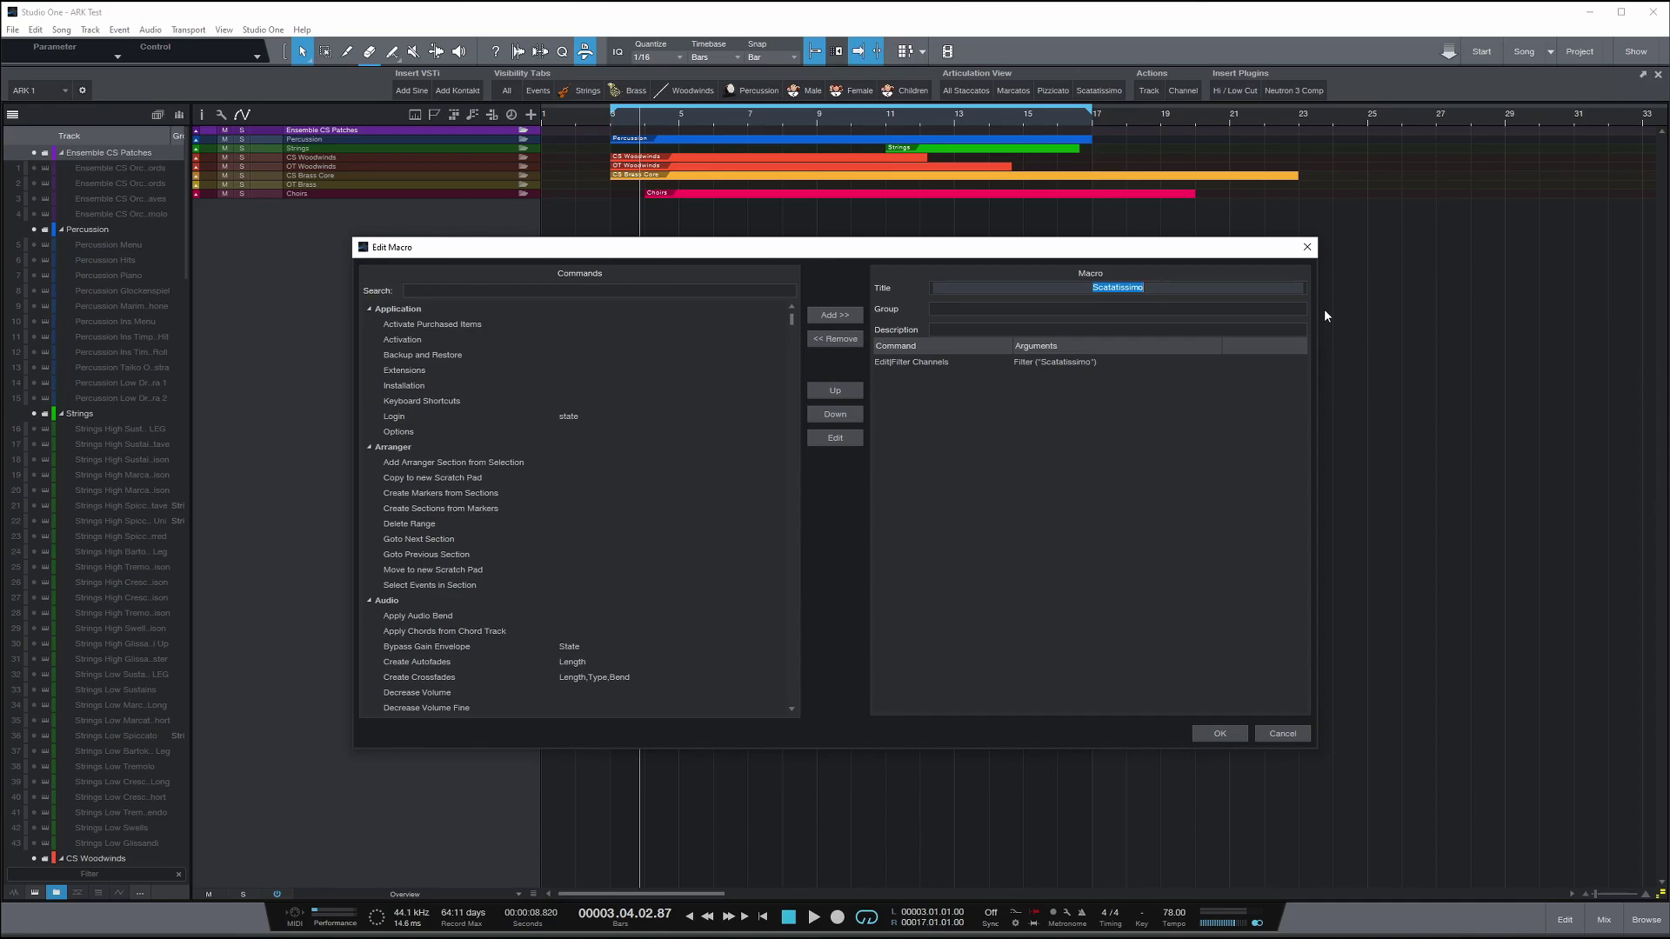
pyautogui.write('Legato')
pyautogui.doubleClick(1041, 363)
pyautogui.write('Legato')
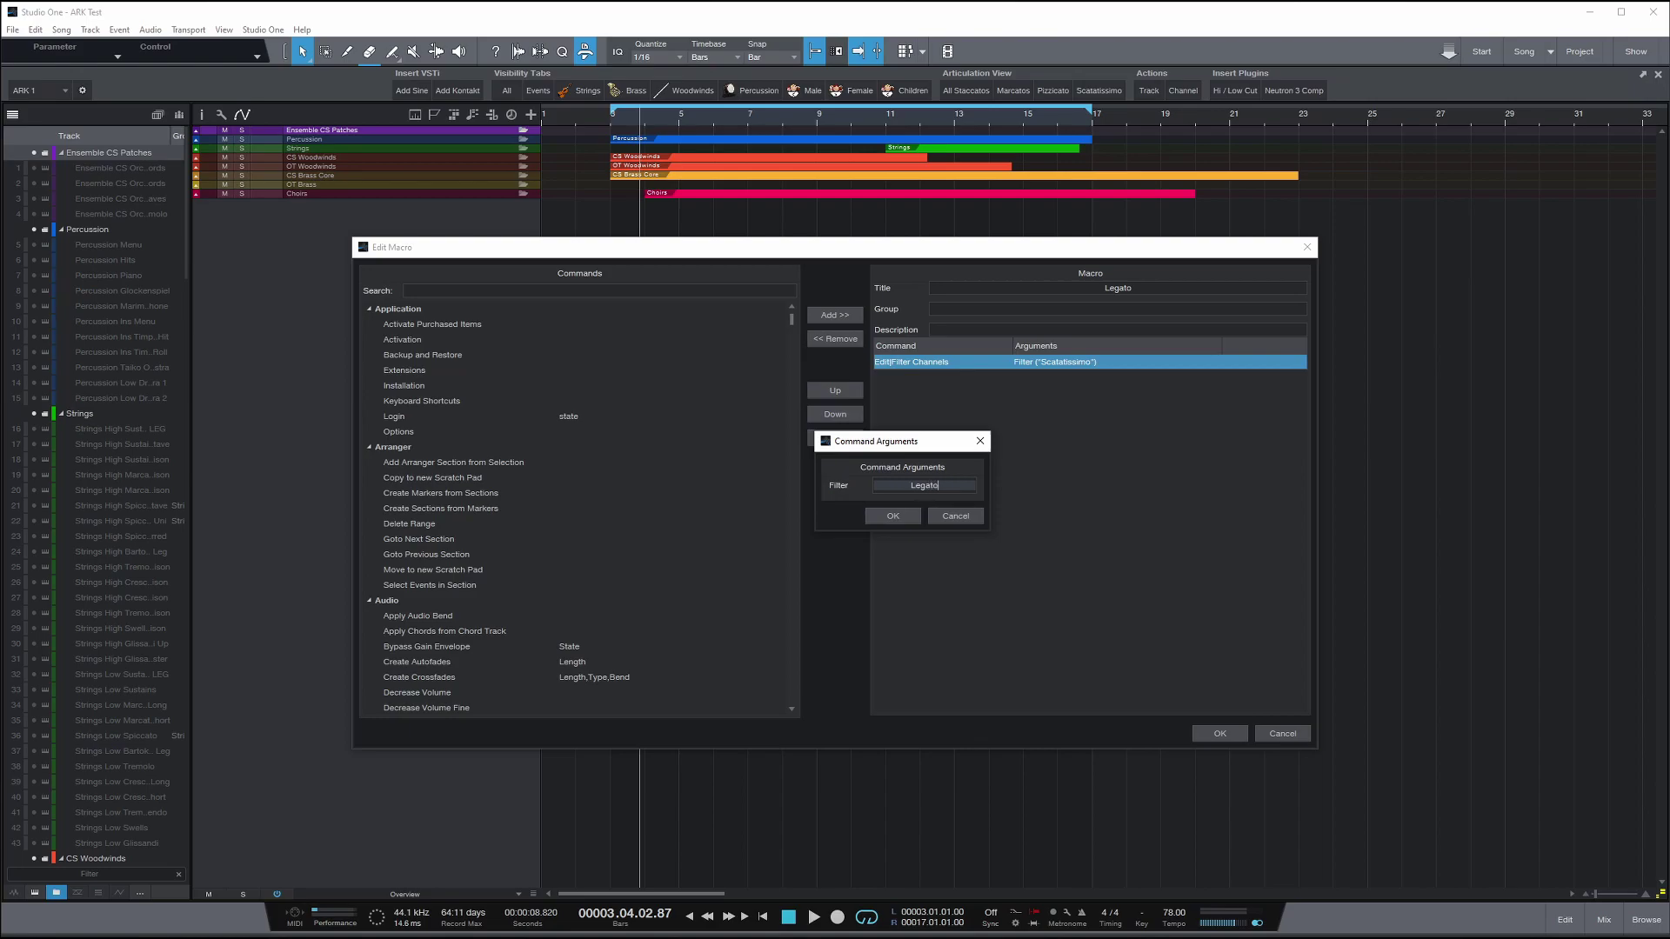
pyautogui.press('Return')
pyautogui.click(1226, 732)
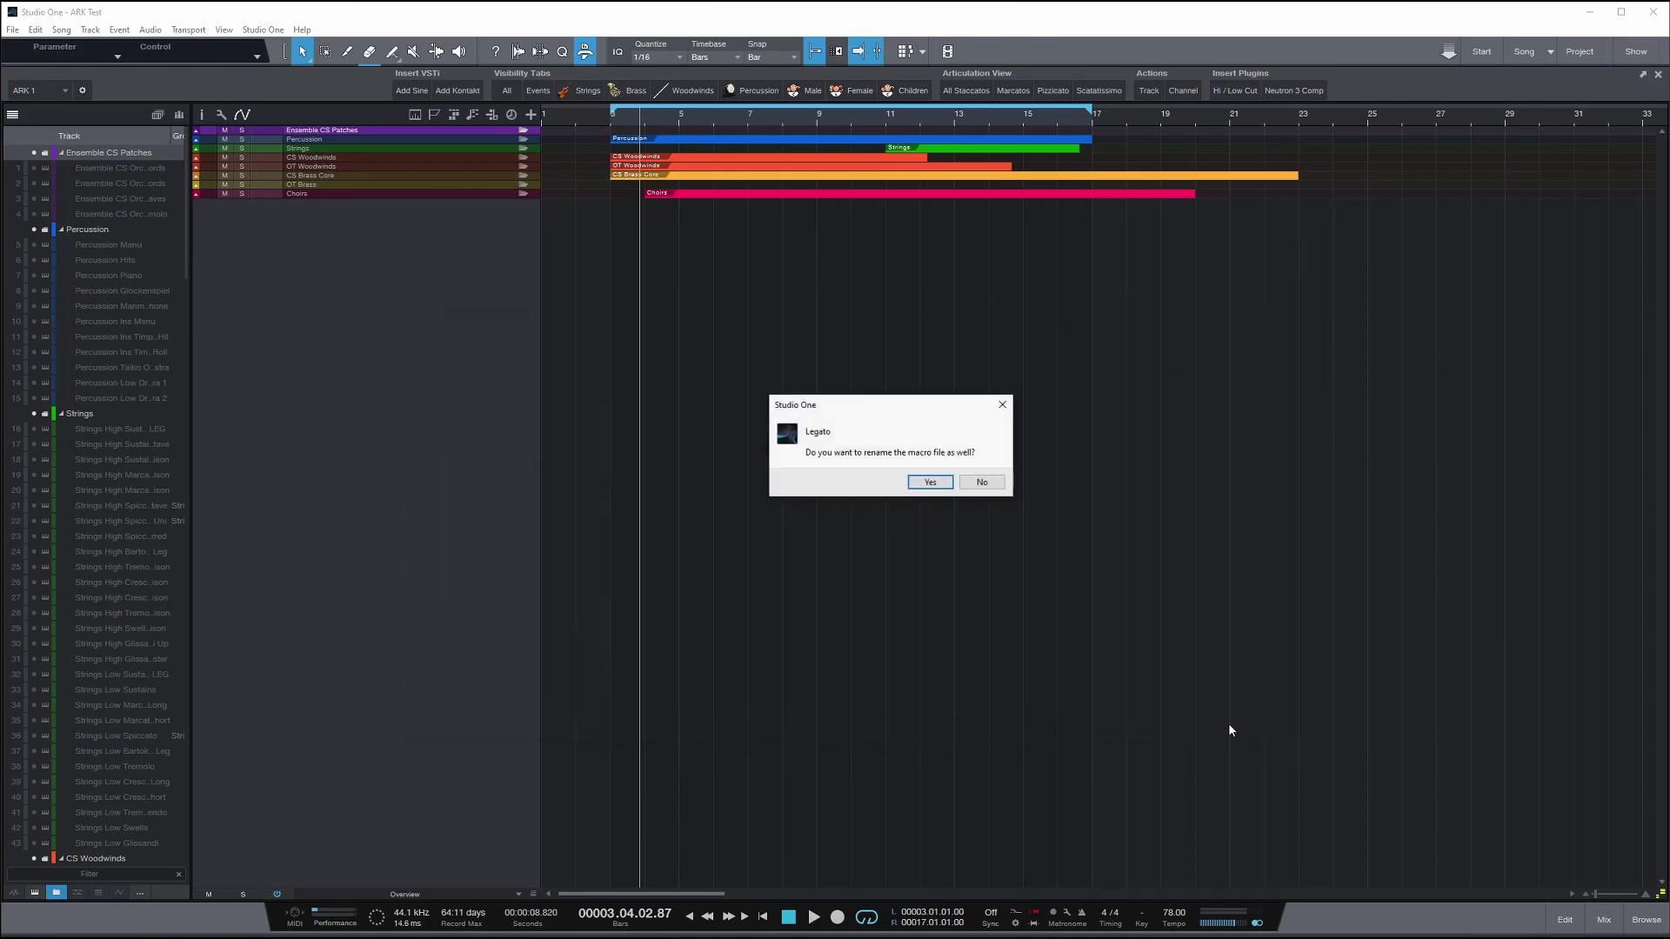
pyautogui.click(932, 481)
# - Rename the shortcut button from Scatatissimo to Legato
pyautogui.rightClick(1110, 91)
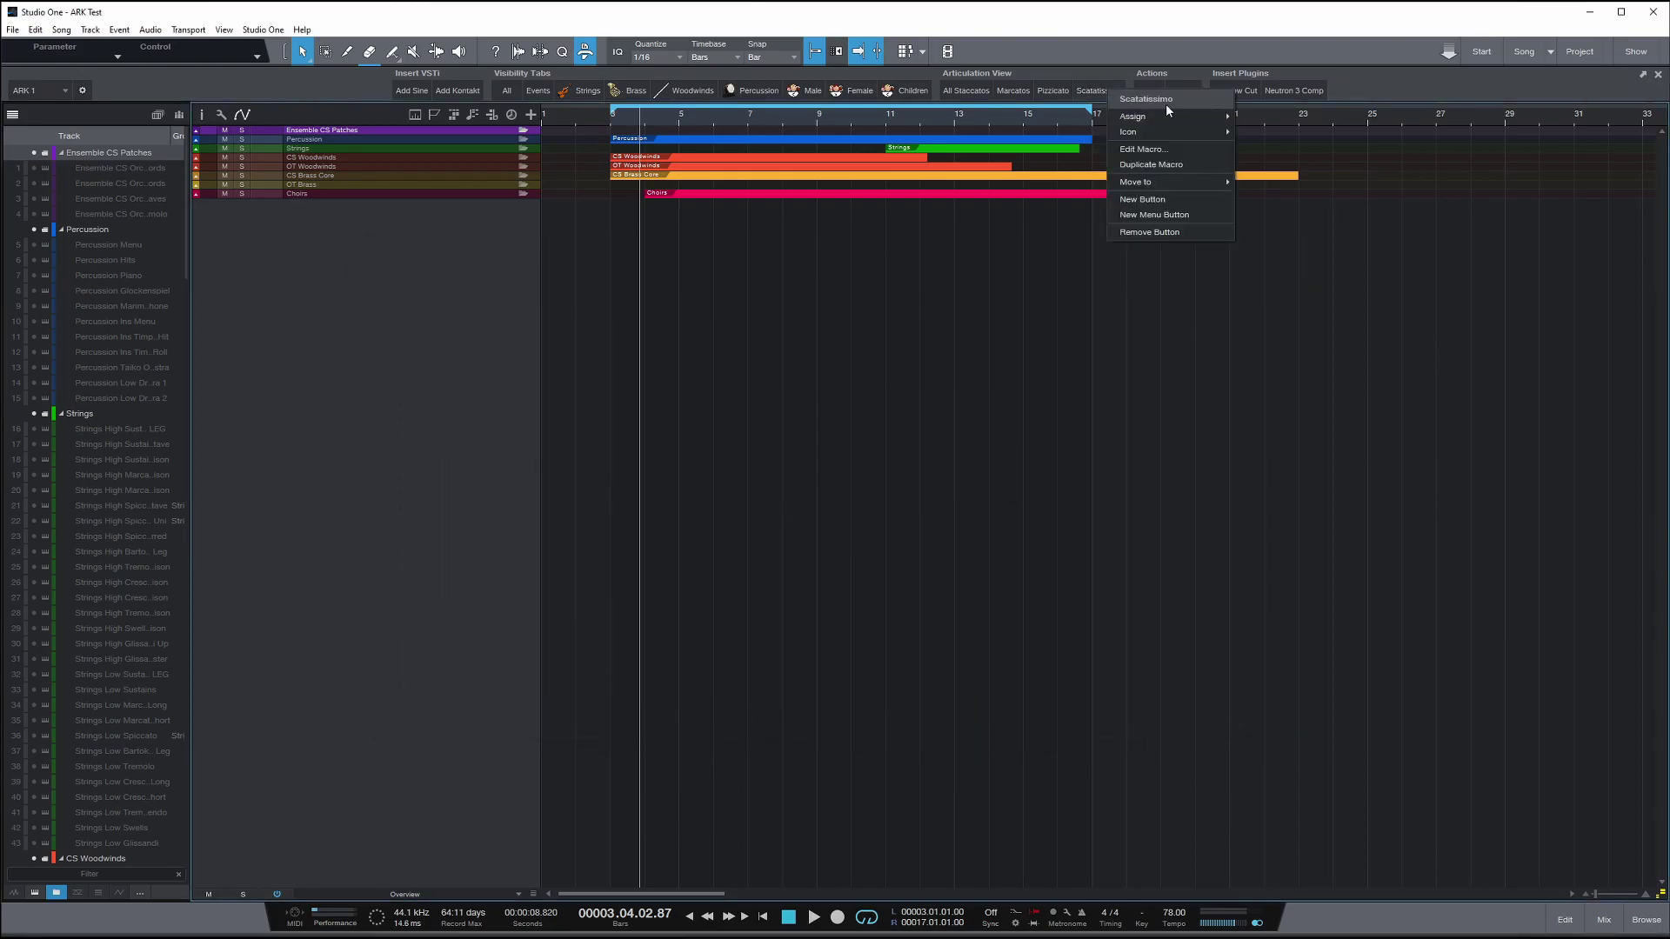
pyautogui.write('Legato')
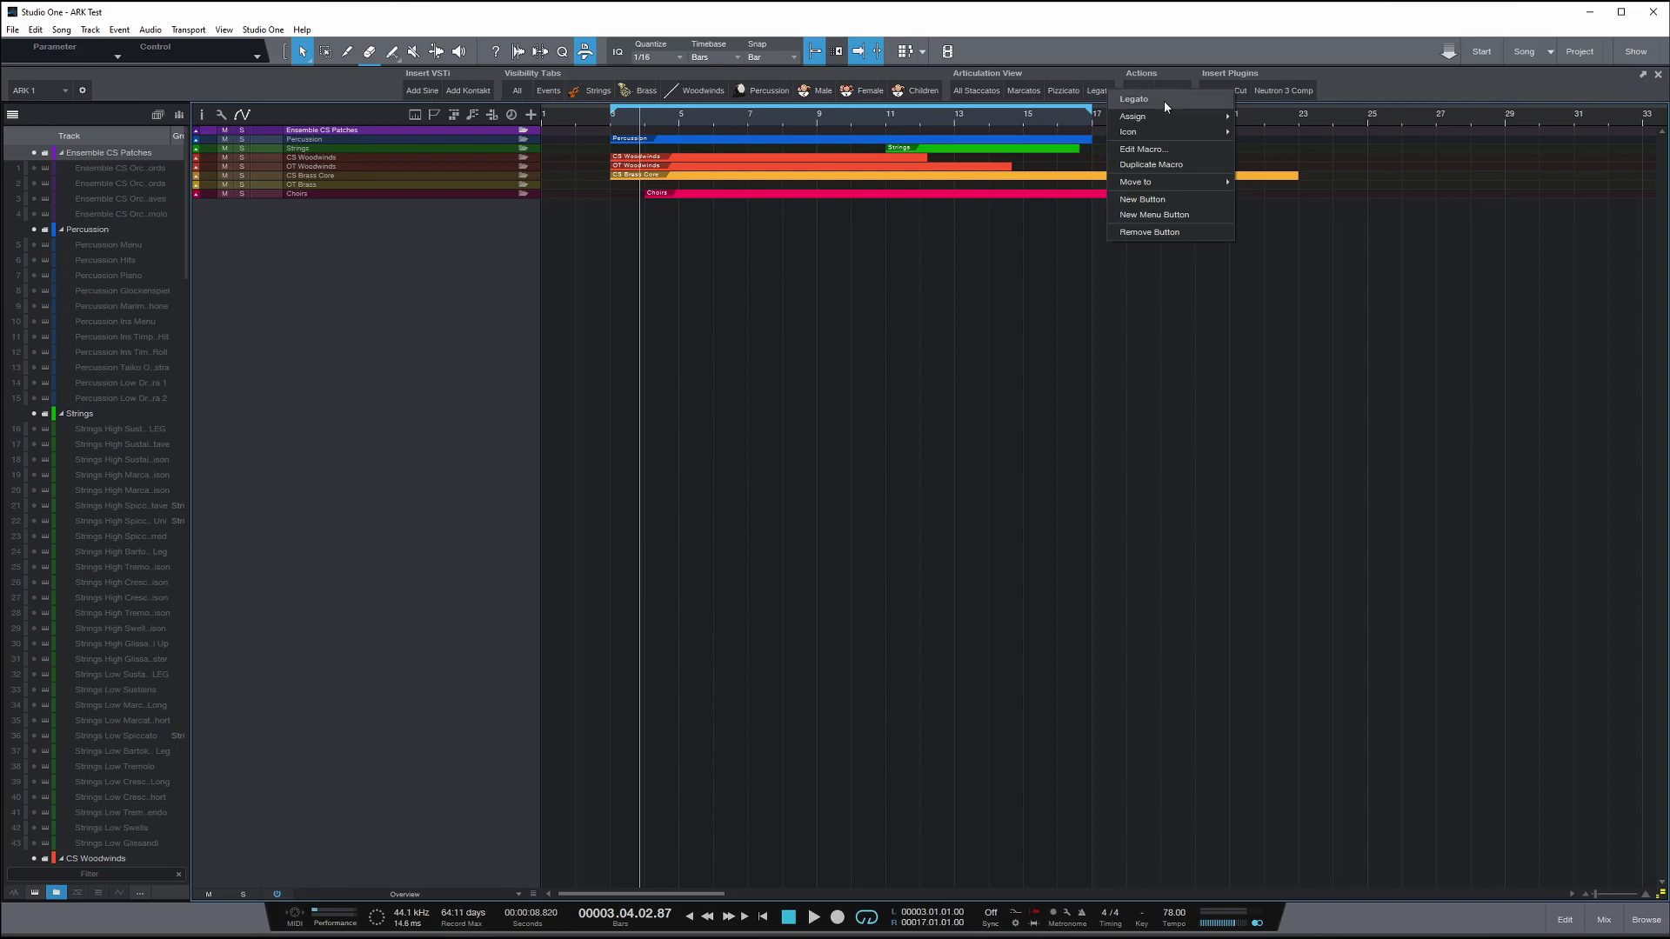
pyautogui.rightClick(1082, 95)
pyautogui.click(1100, 93)
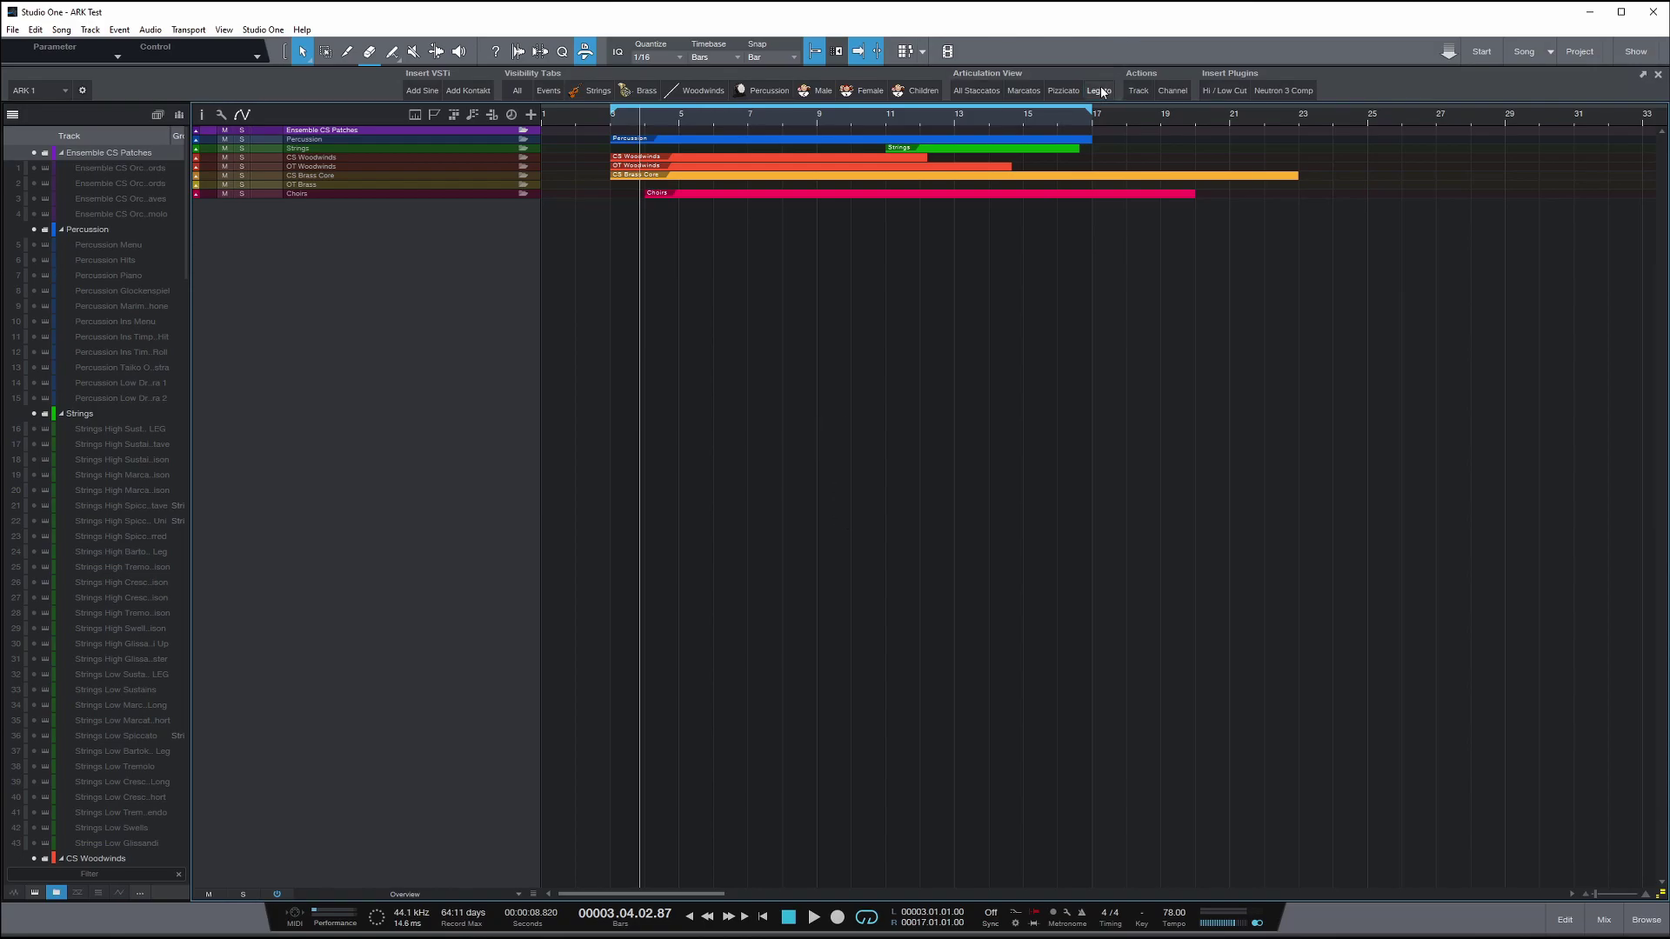
# - Shorten the Legato macro's filter to Leg and show only the legato tracks
pyautogui.rightClick(1101, 92)
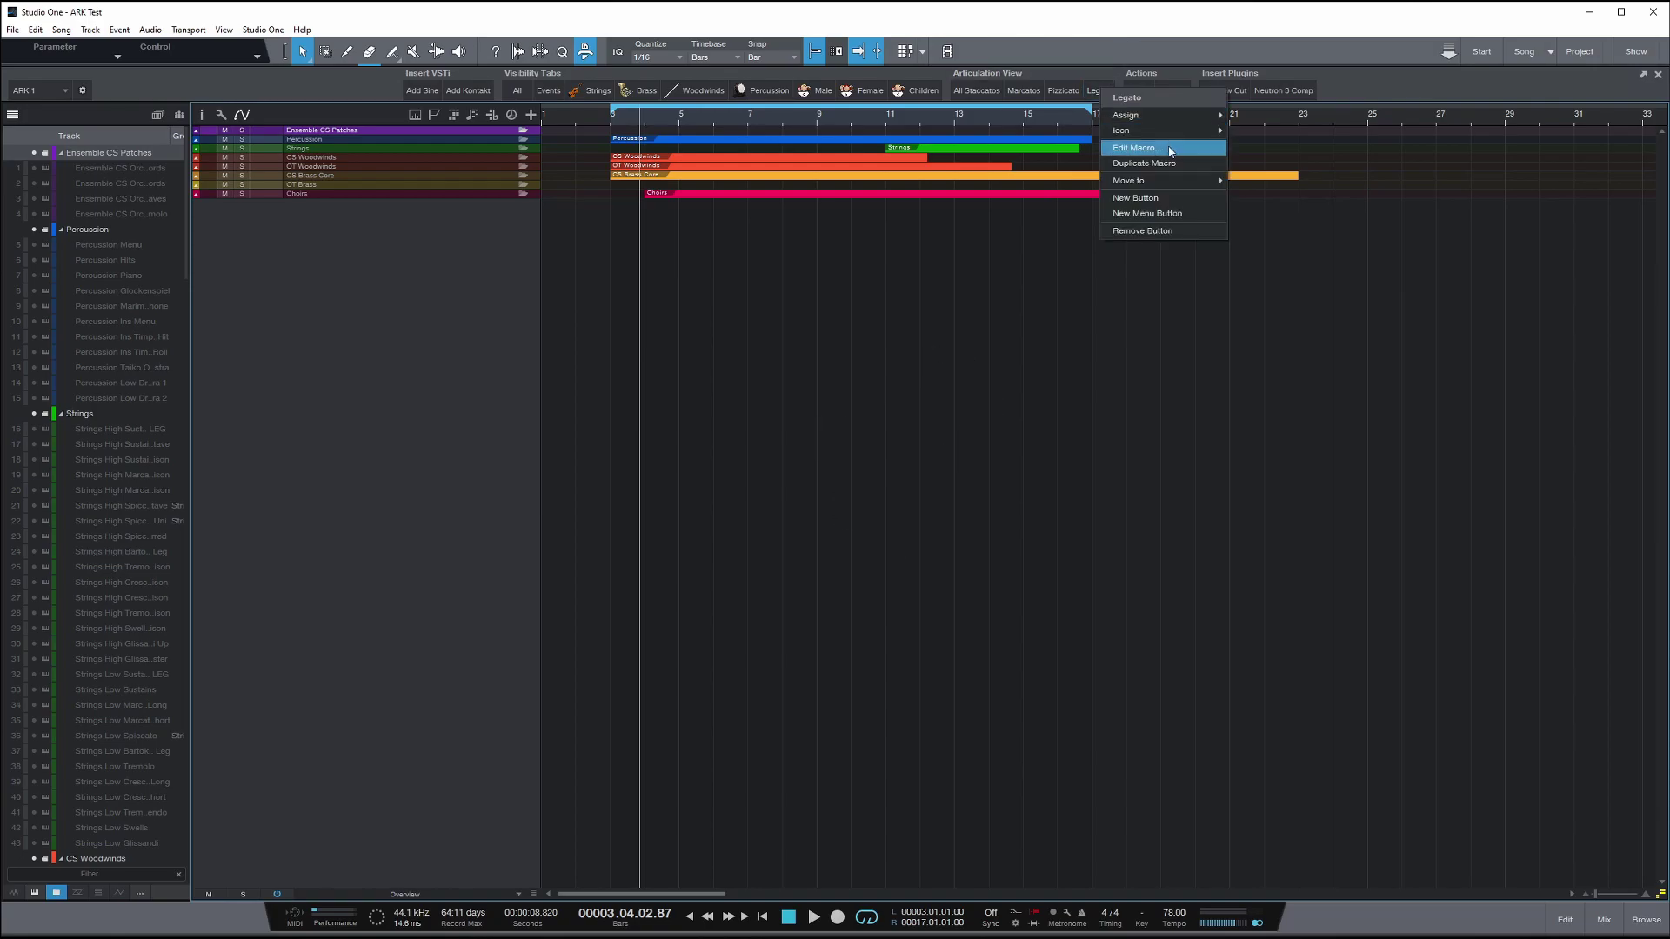
pyautogui.click(1114, 148)
pyautogui.doubleClick(1056, 364)
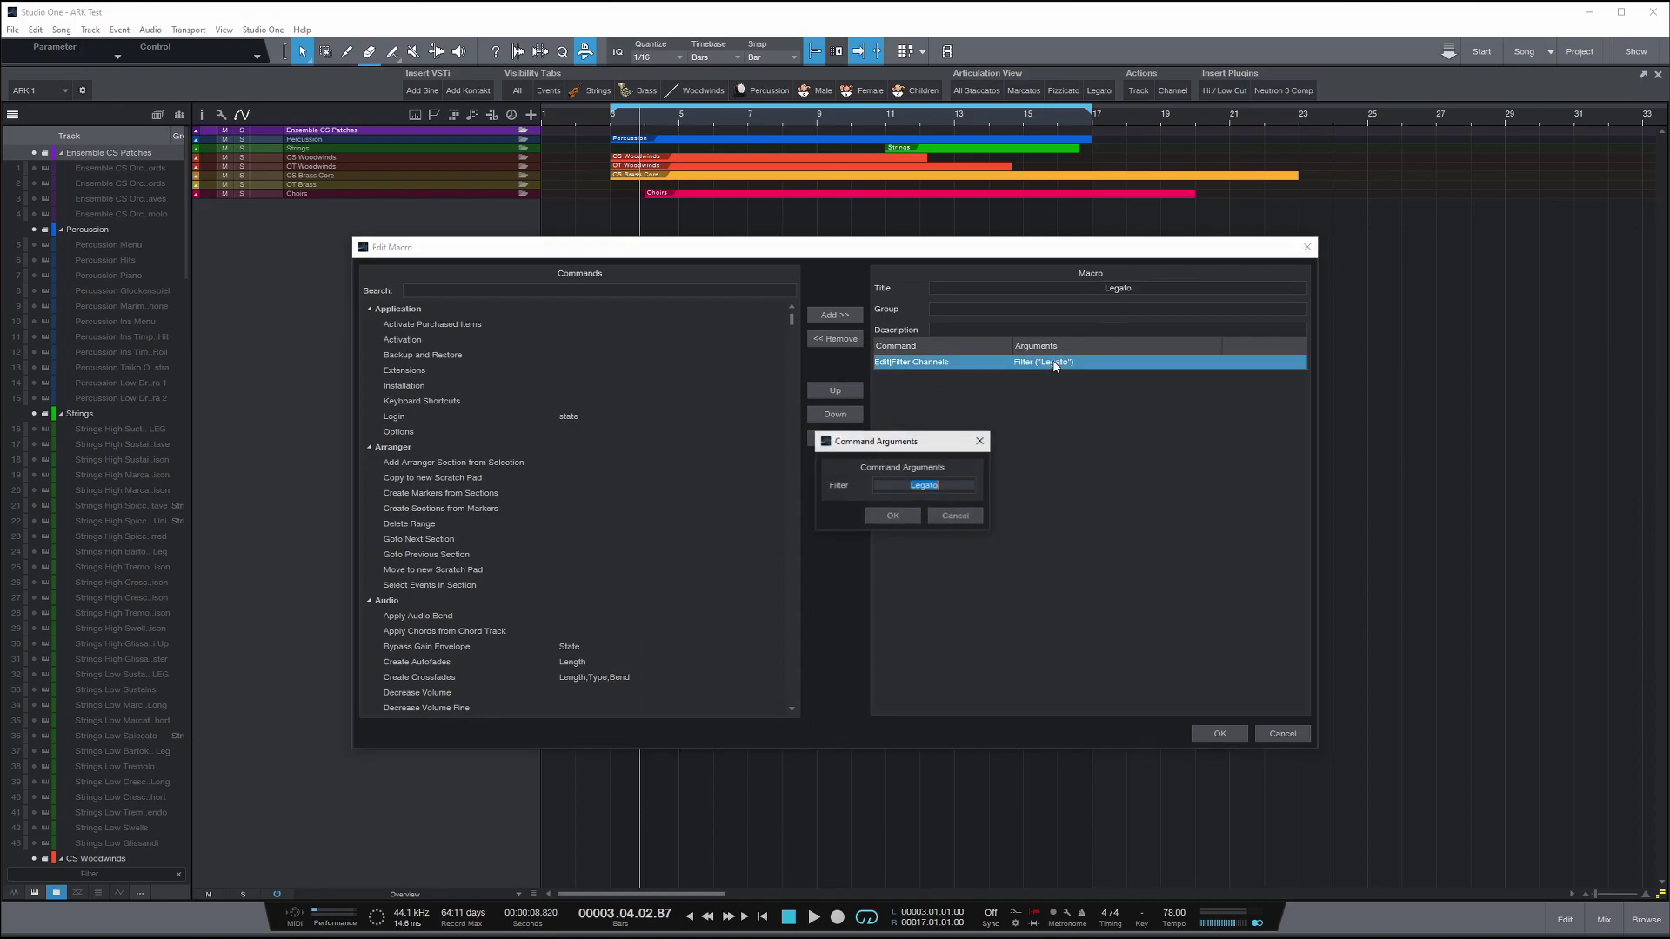
pyautogui.press('Escape')
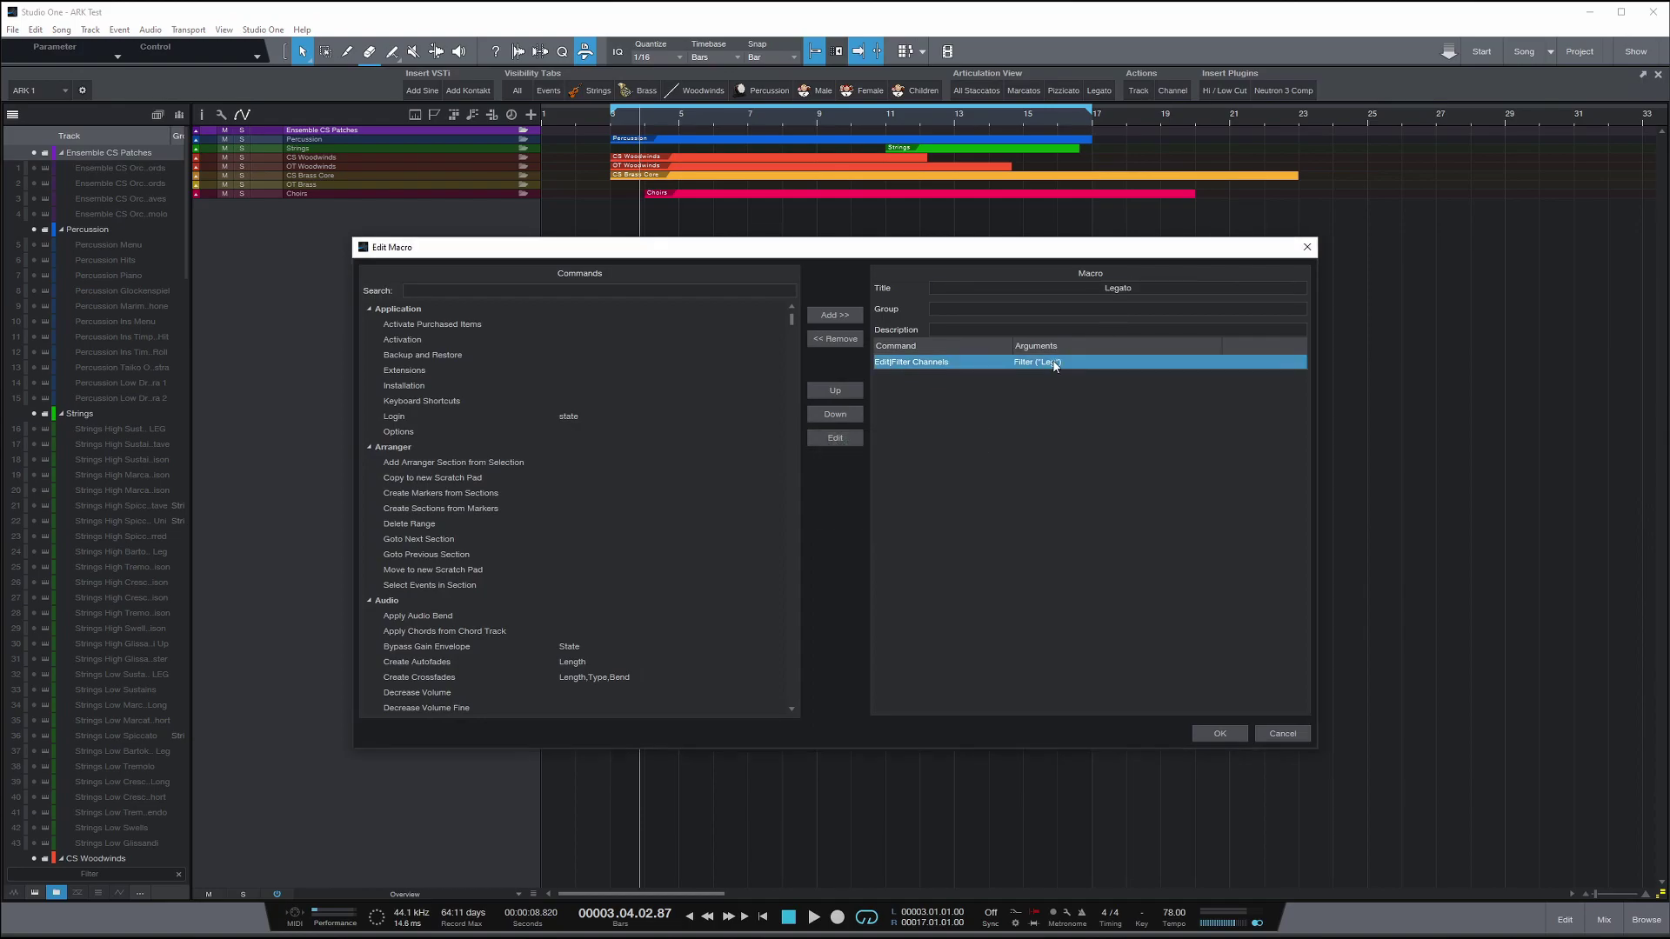
pyautogui.click(1218, 732)
pyautogui.click(1101, 92)
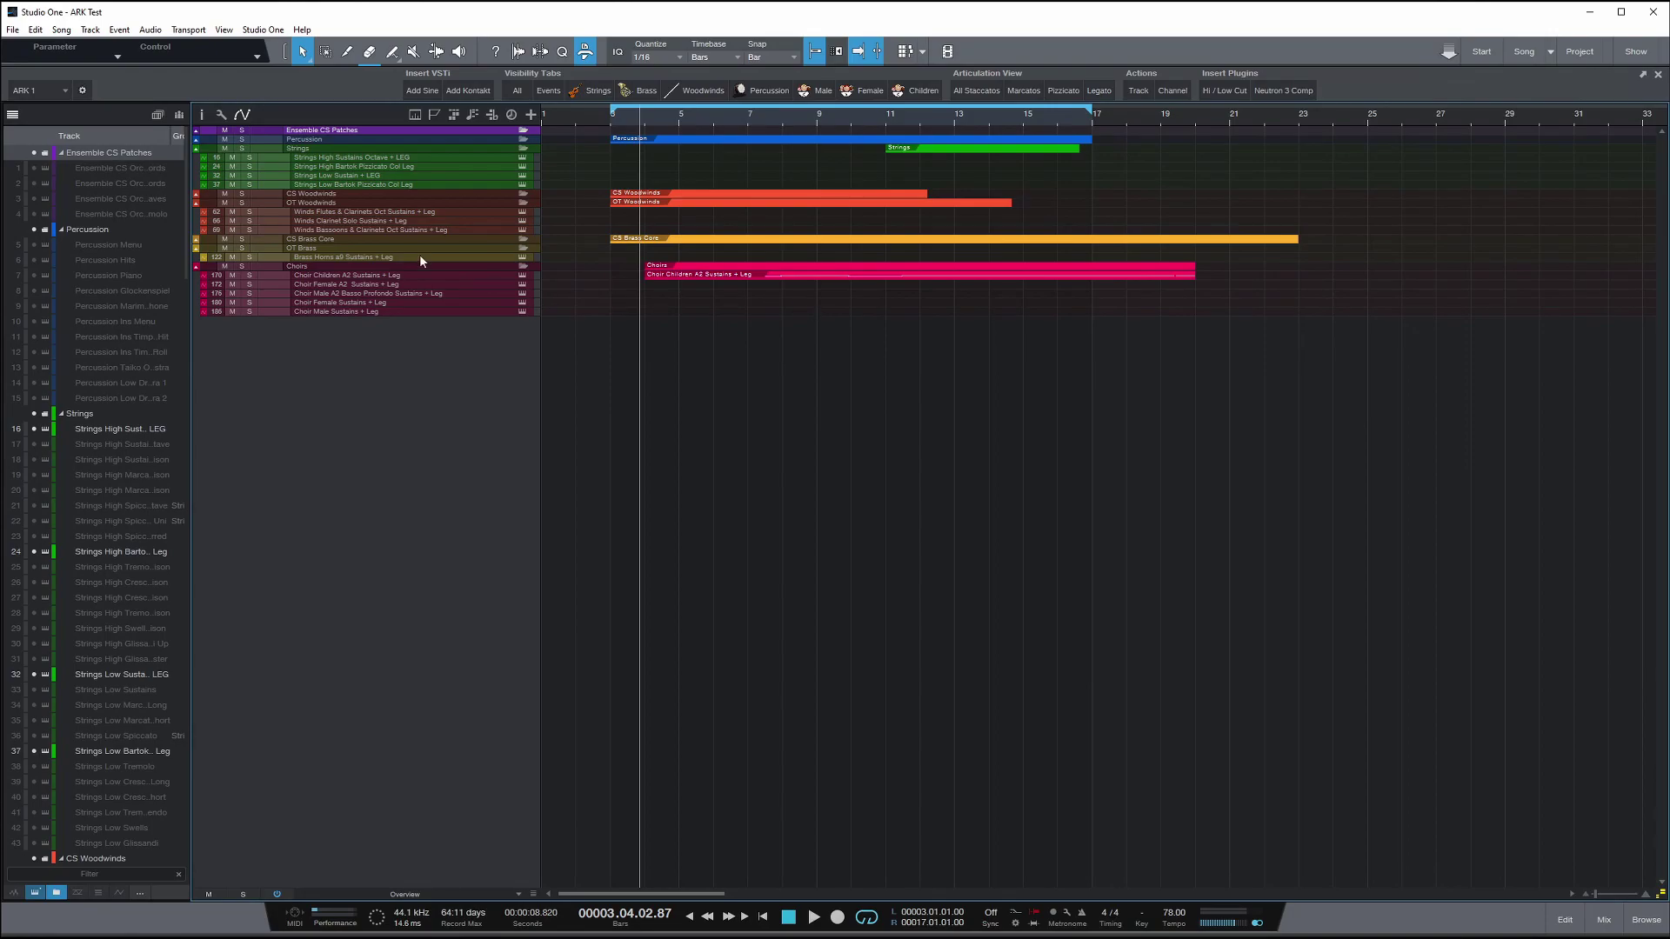
# - Rerun the Legato filter and rename the shortcut button to Leg
pyautogui.click(1063, 91)
pyautogui.rightClick(1093, 92)
pyautogui.click(1135, 101)
pyautogui.write('Leg')
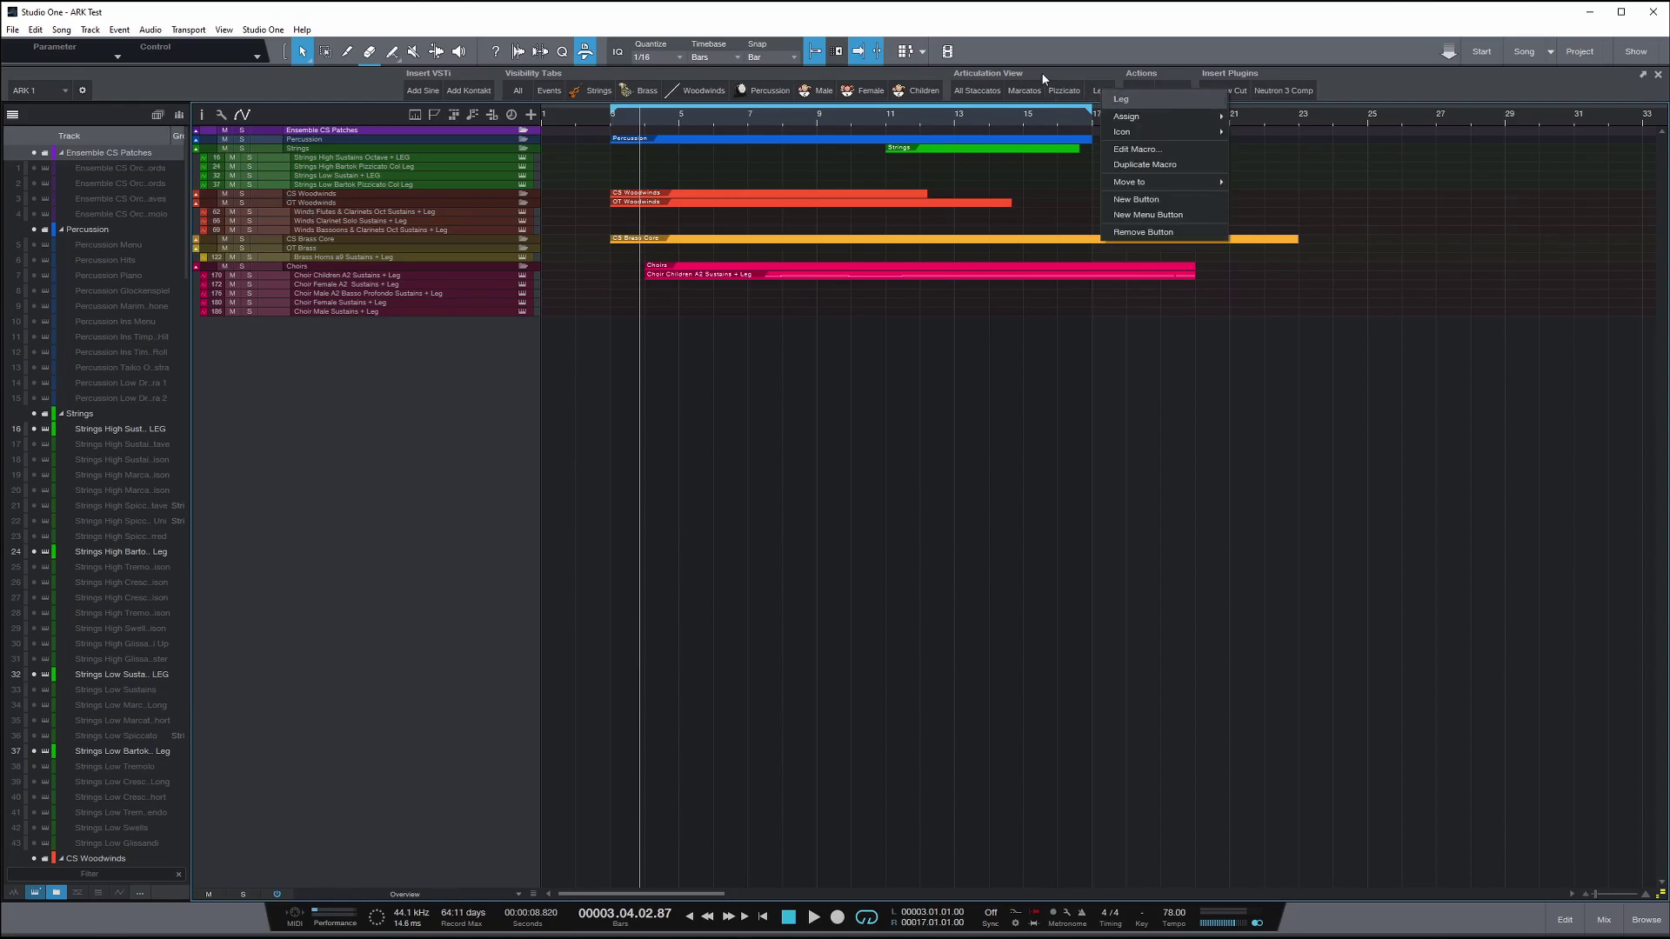
pyautogui.press('Return')
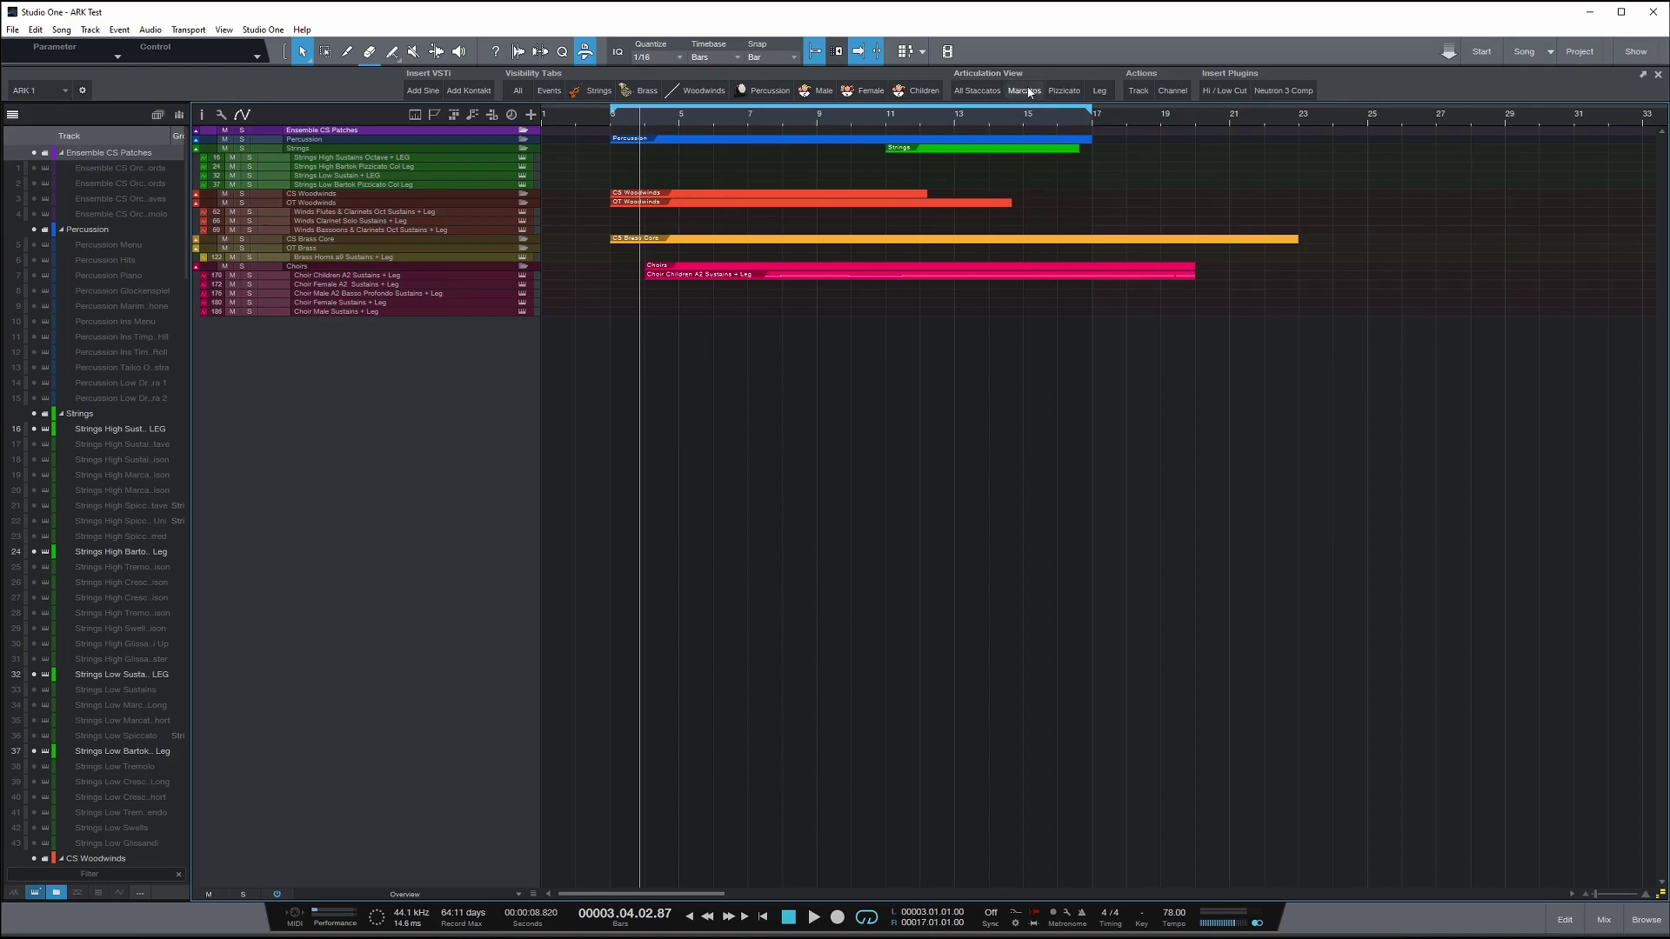
# - Toggle the Marcatos and Leg filters, then open the mixer with F3
pyautogui.click(1026, 91)
pyautogui.click(1097, 90)
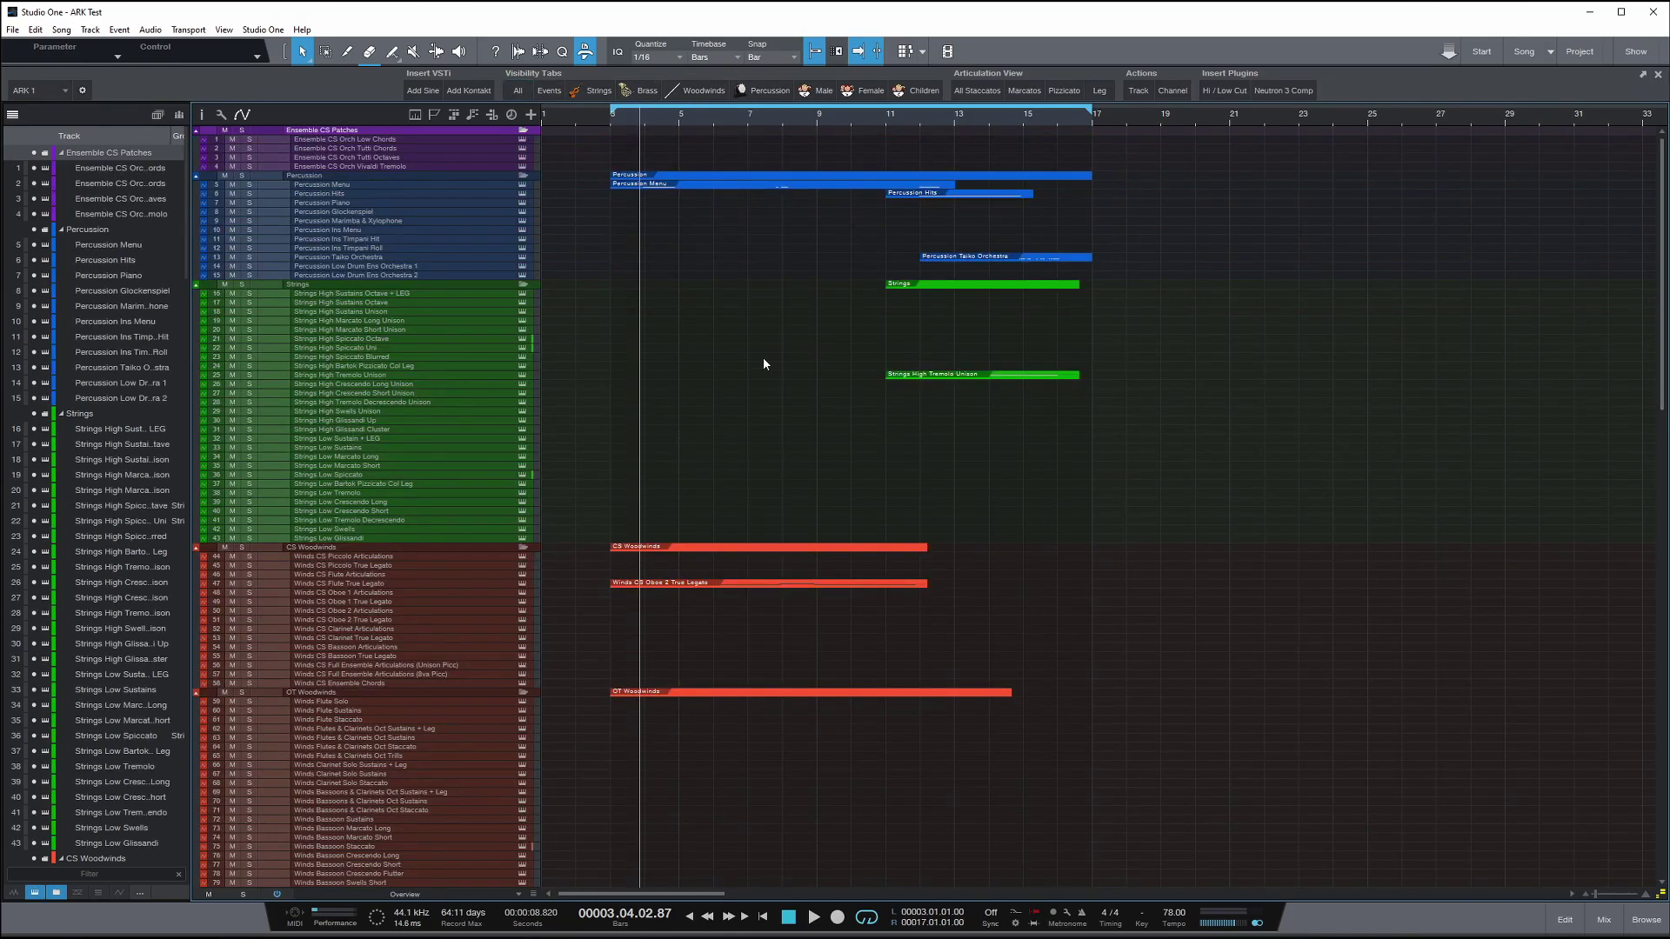
pyautogui.press('F3')
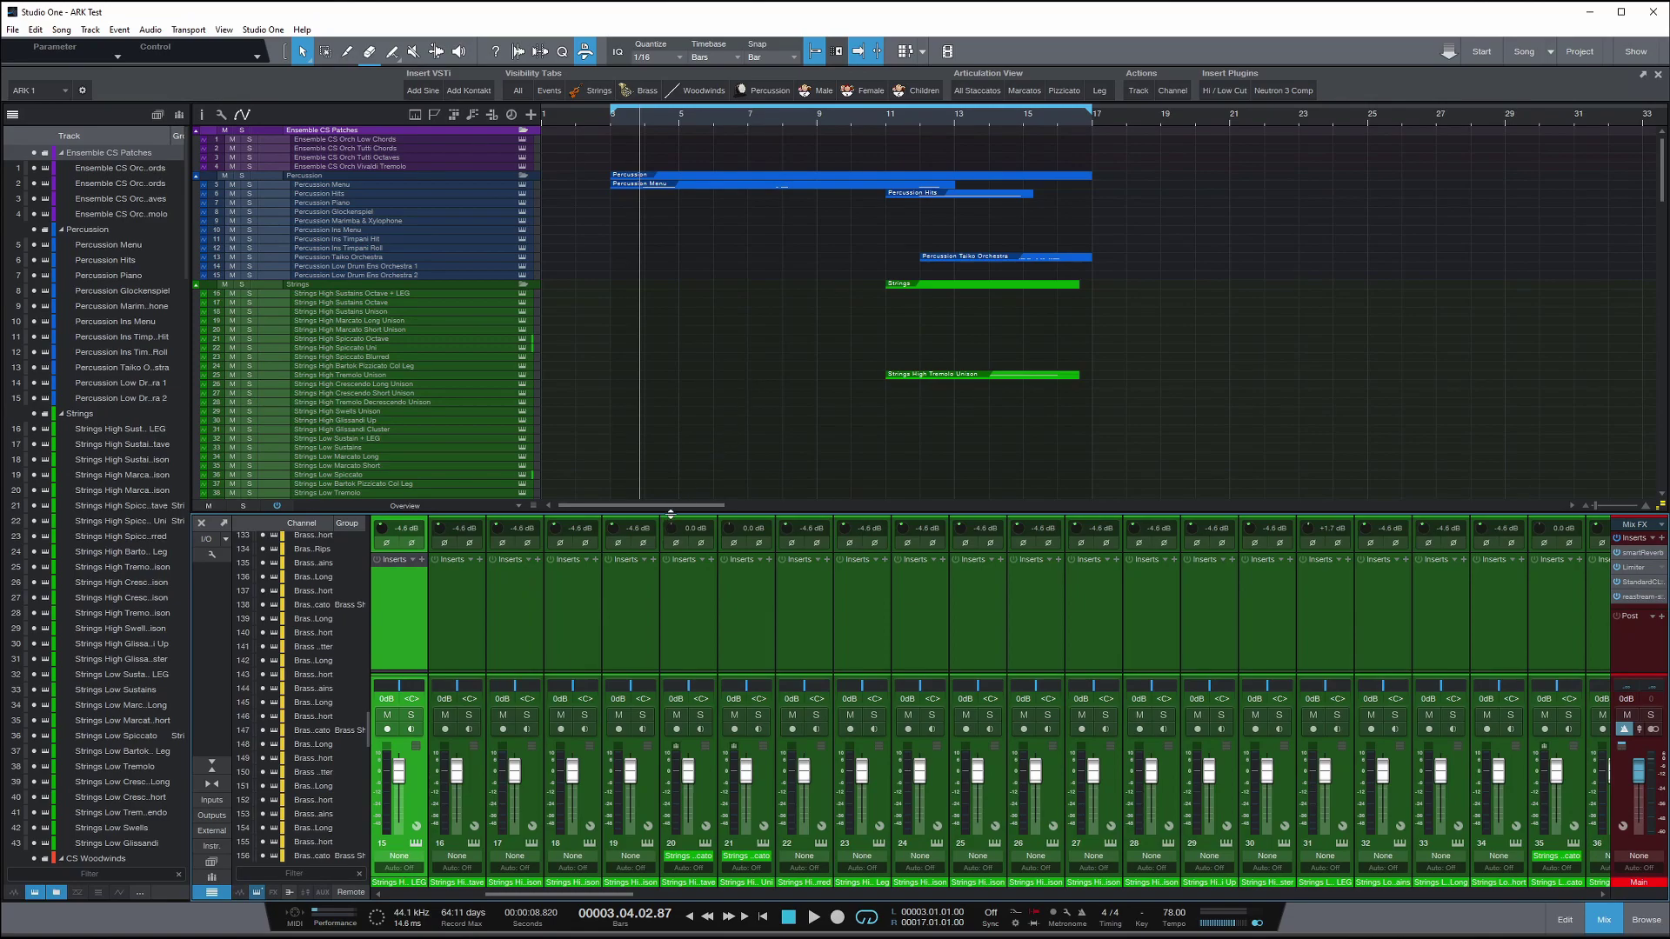
# - Select the Strings High Sustains Octave + LEG track in the track list
pyautogui.scroll(-3, 483, 301)
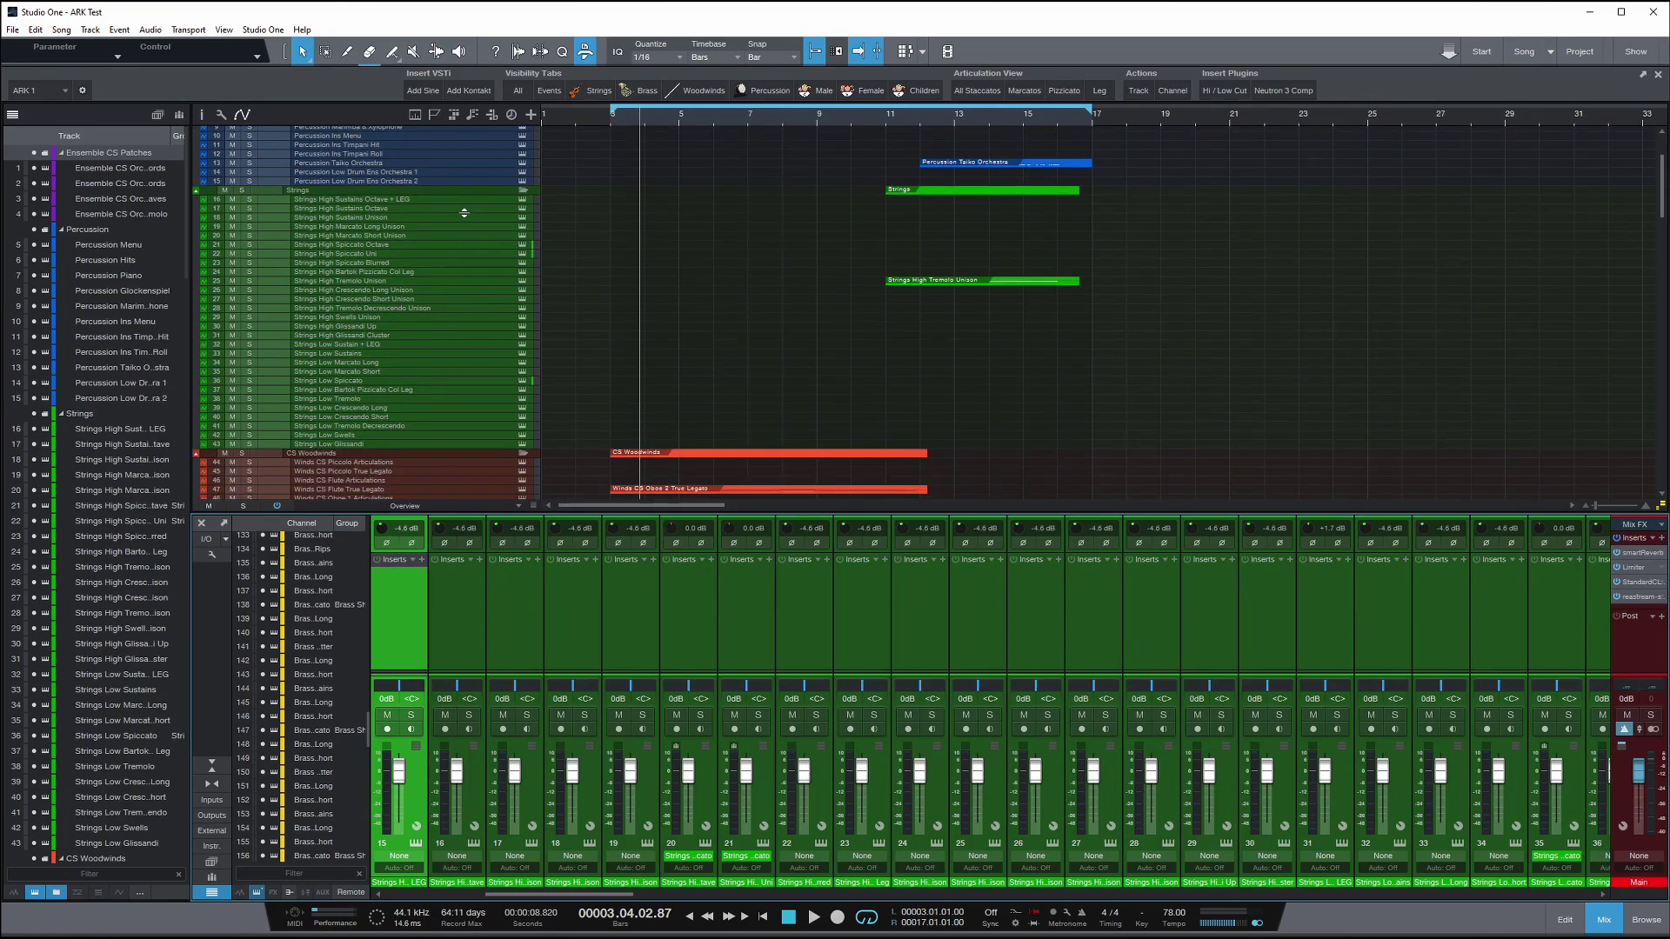
pyautogui.click(466, 201)
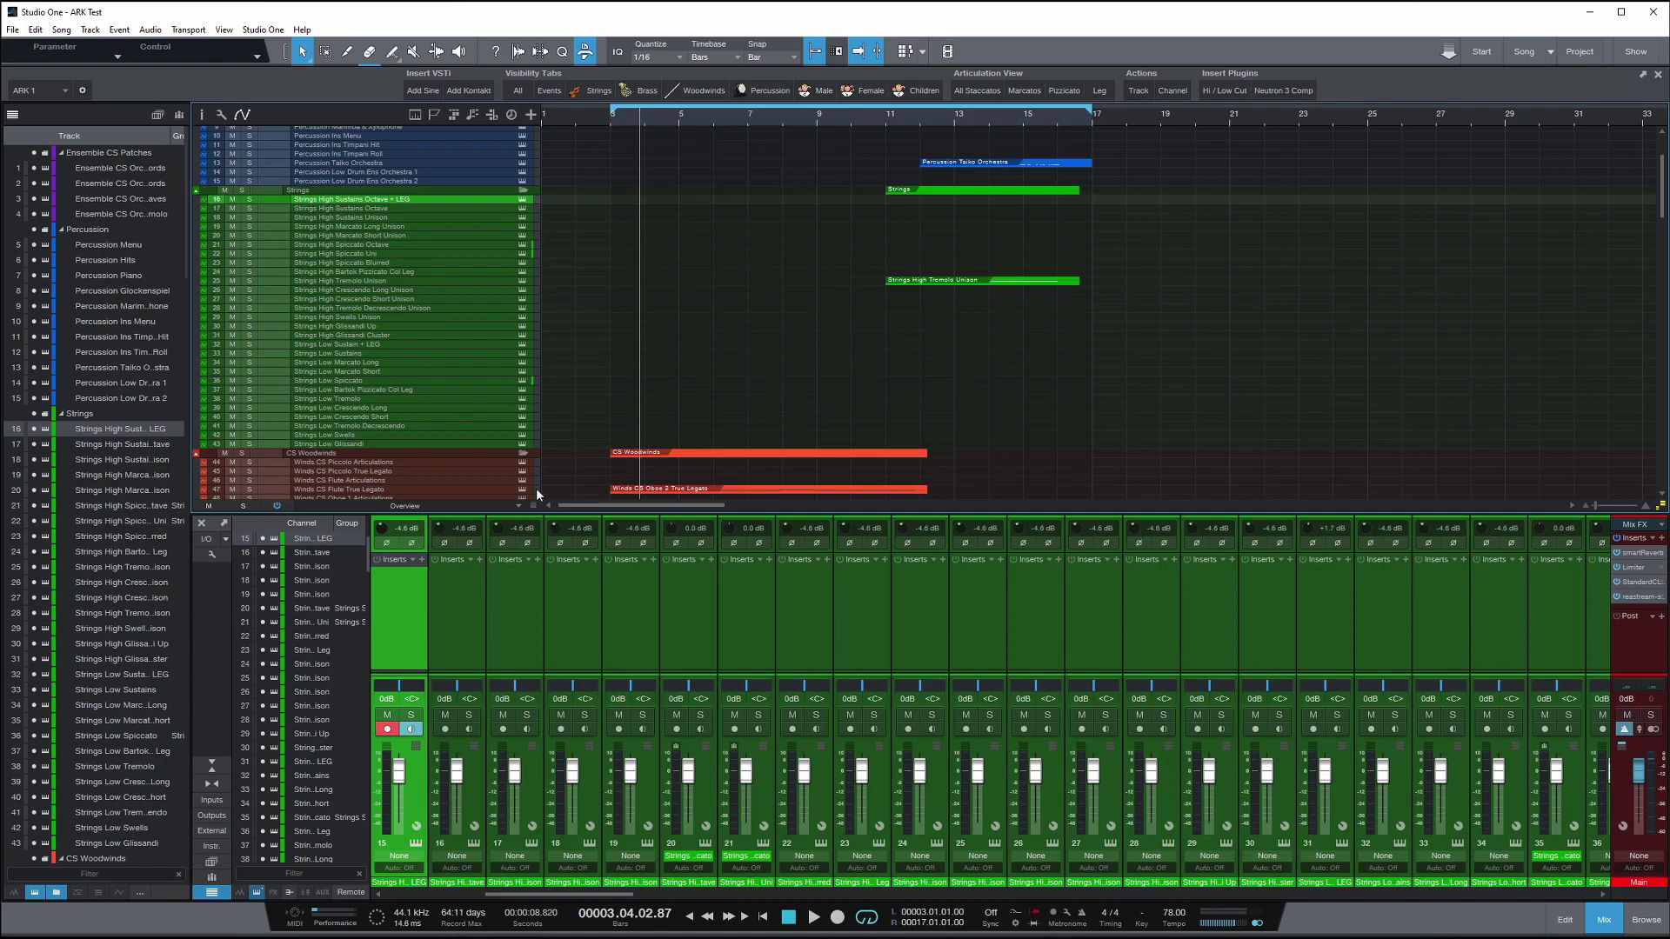
# - Search insert effects for 's', open the Browser, and shrink it to widen the mixer
pyautogui.click(422, 560)
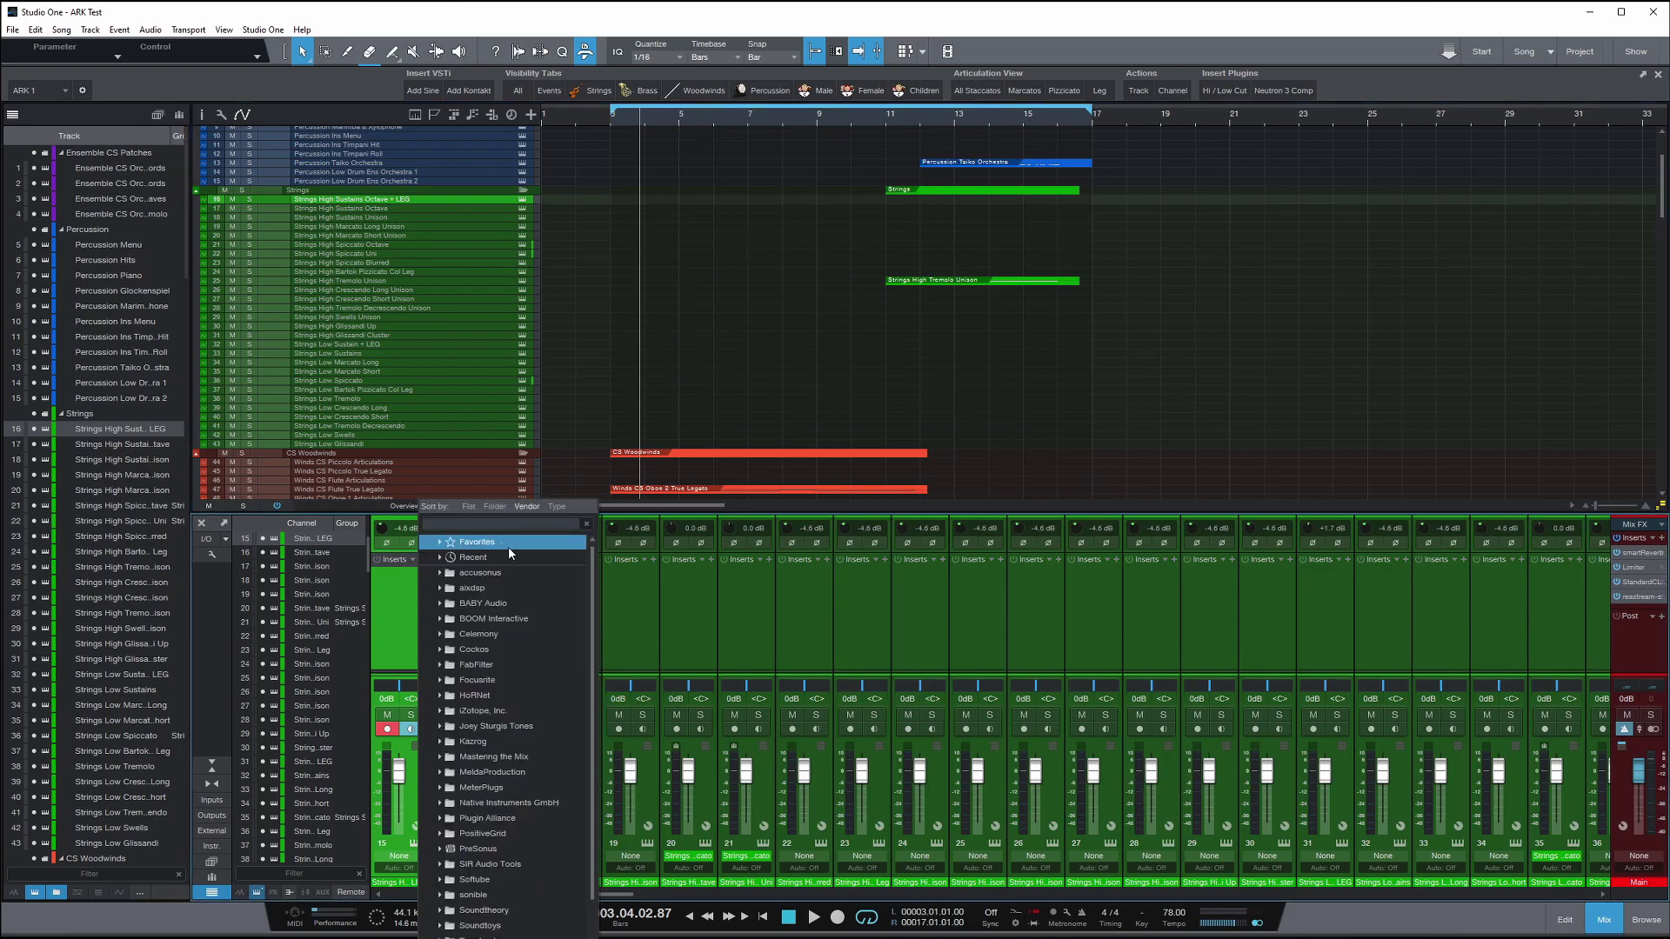
pyautogui.write('s')
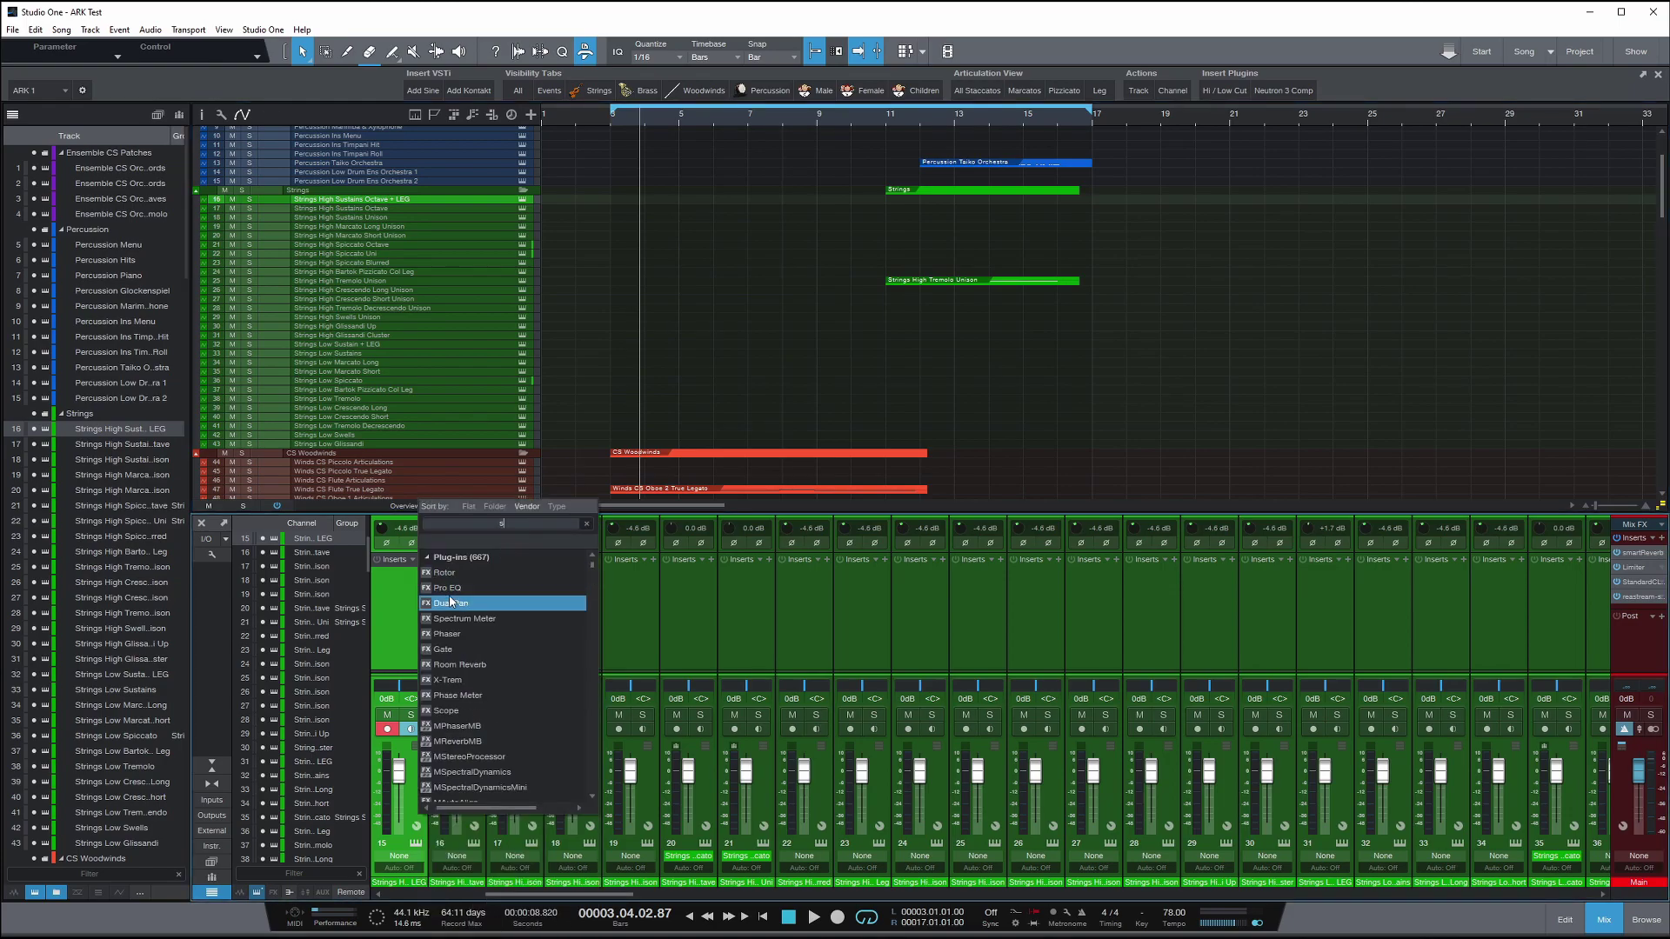
pyautogui.click(1645, 919)
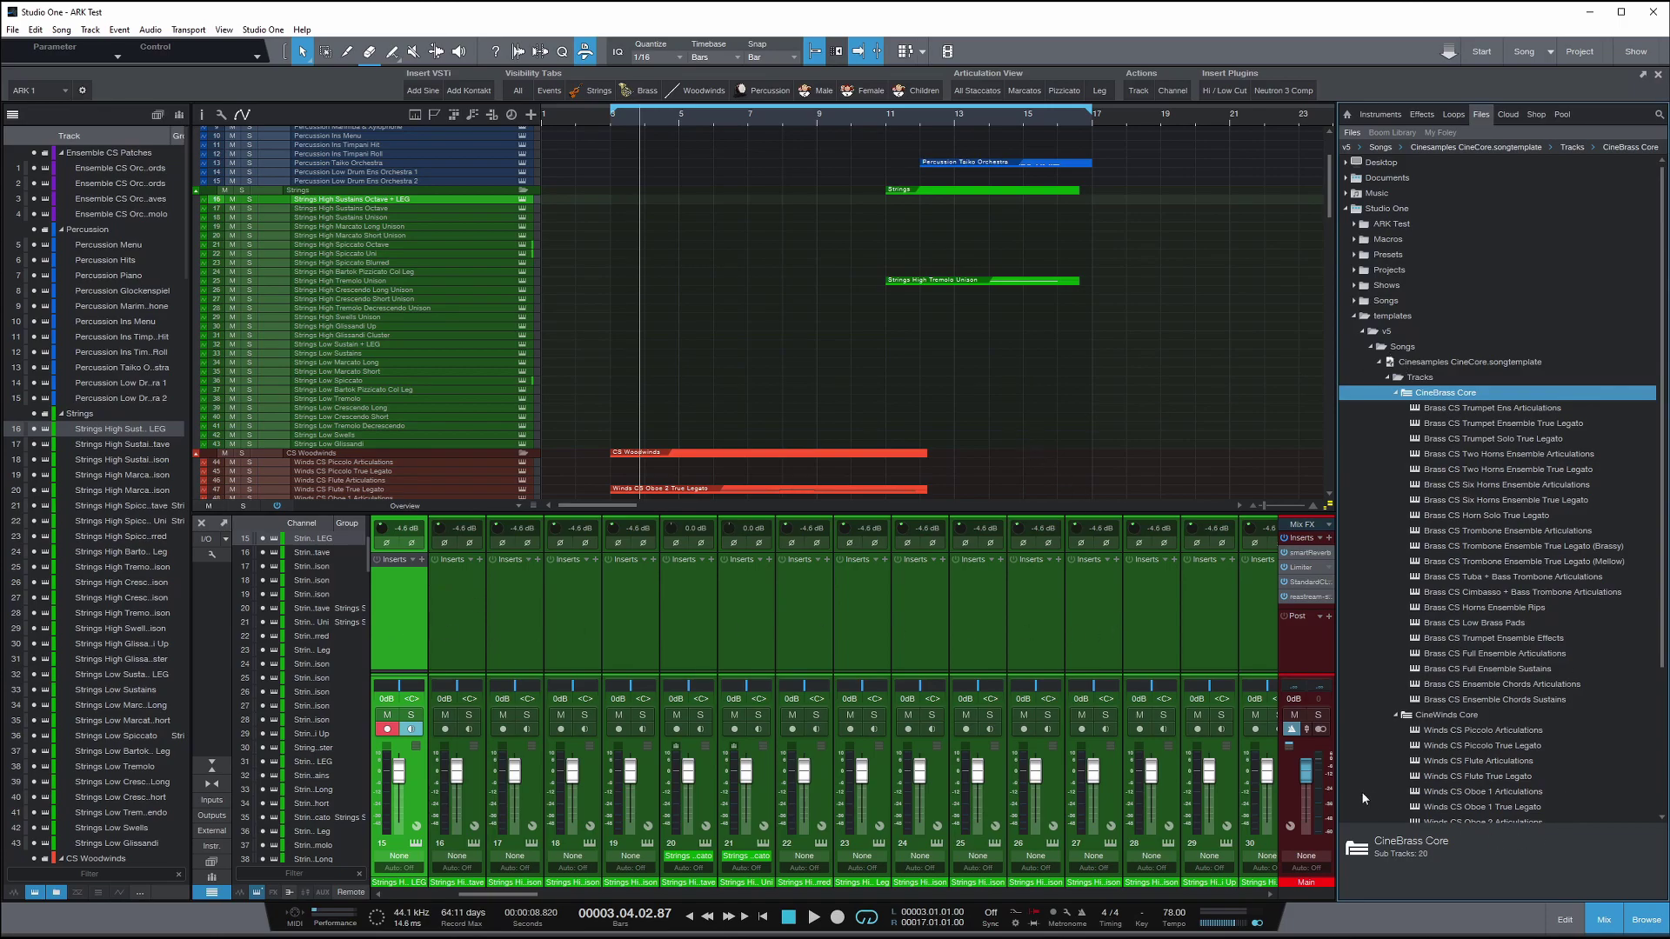
pyautogui.moveTo(1337, 798); pyautogui.dragTo(1525, 793)
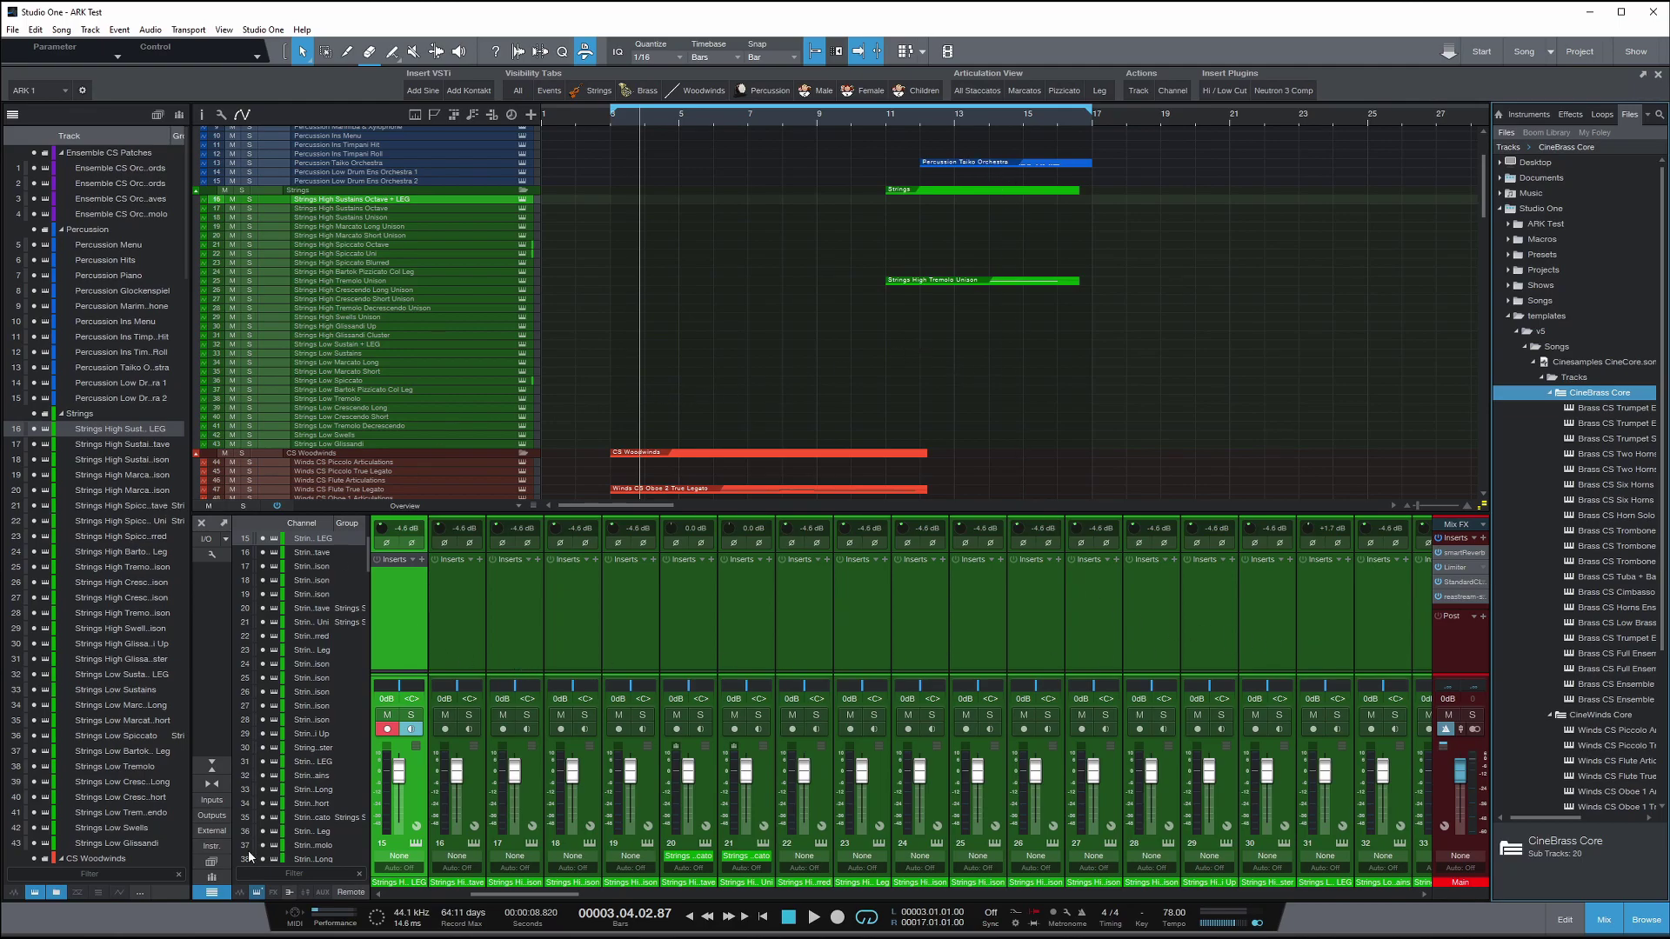
# - Hide the channel list, select string tracks 16–43, and add a Pro EQ insert to each
pyautogui.click(212, 894)
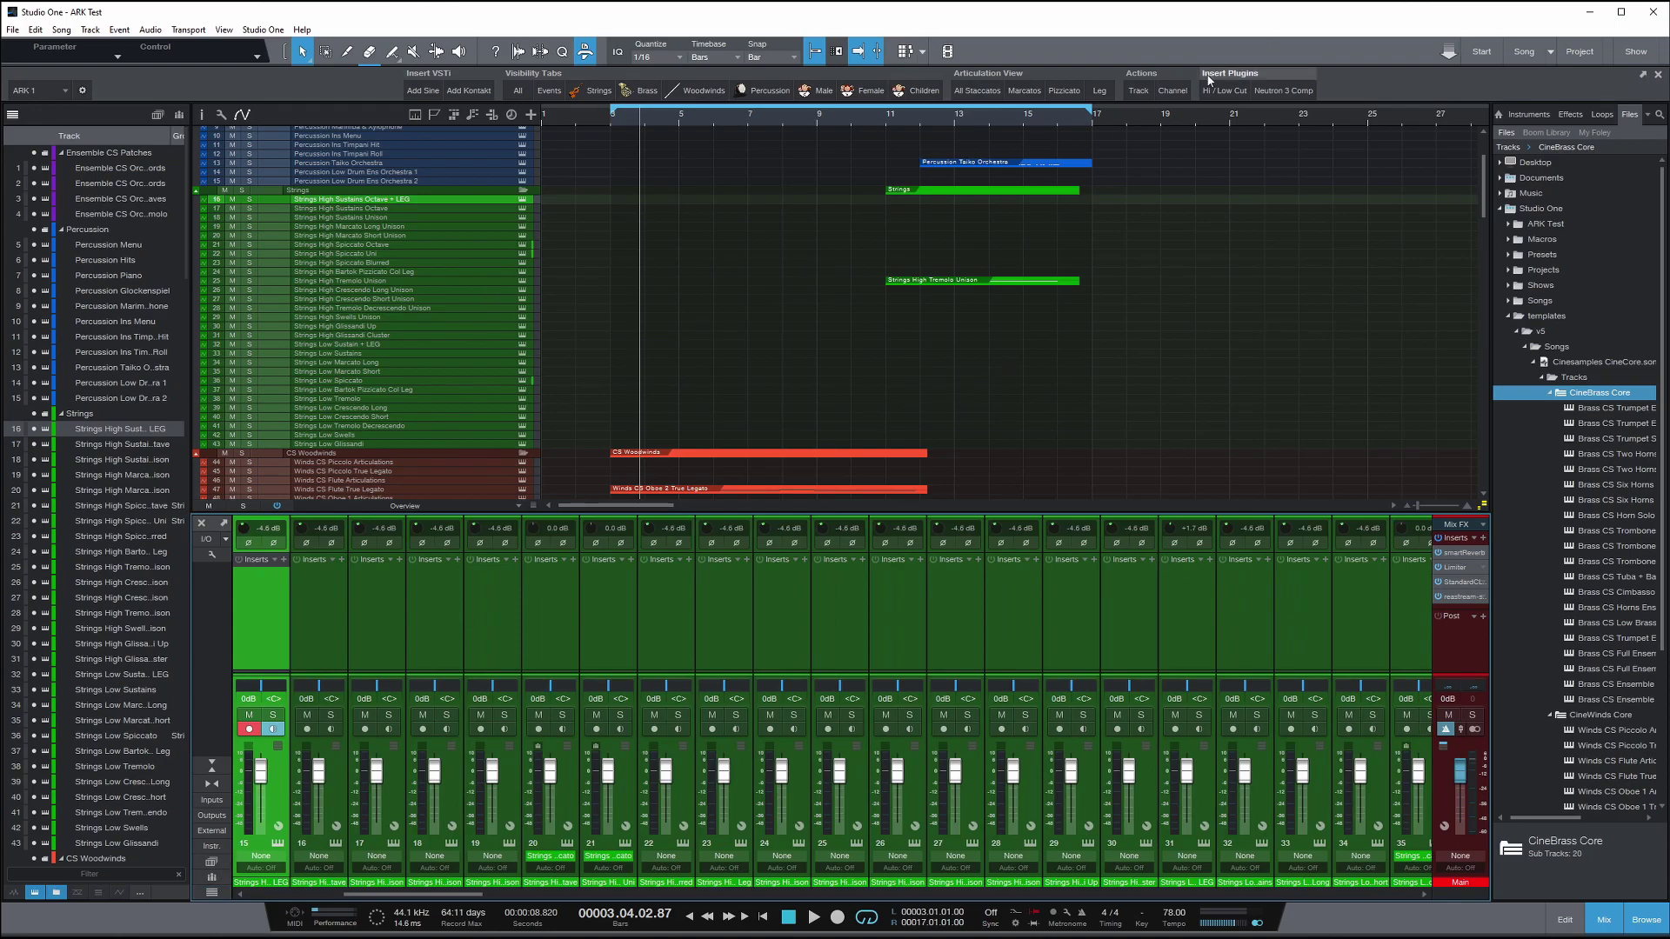
pyautogui.keyDown('shift'); pyautogui.click(404, 444); pyautogui.keyUp('shift')
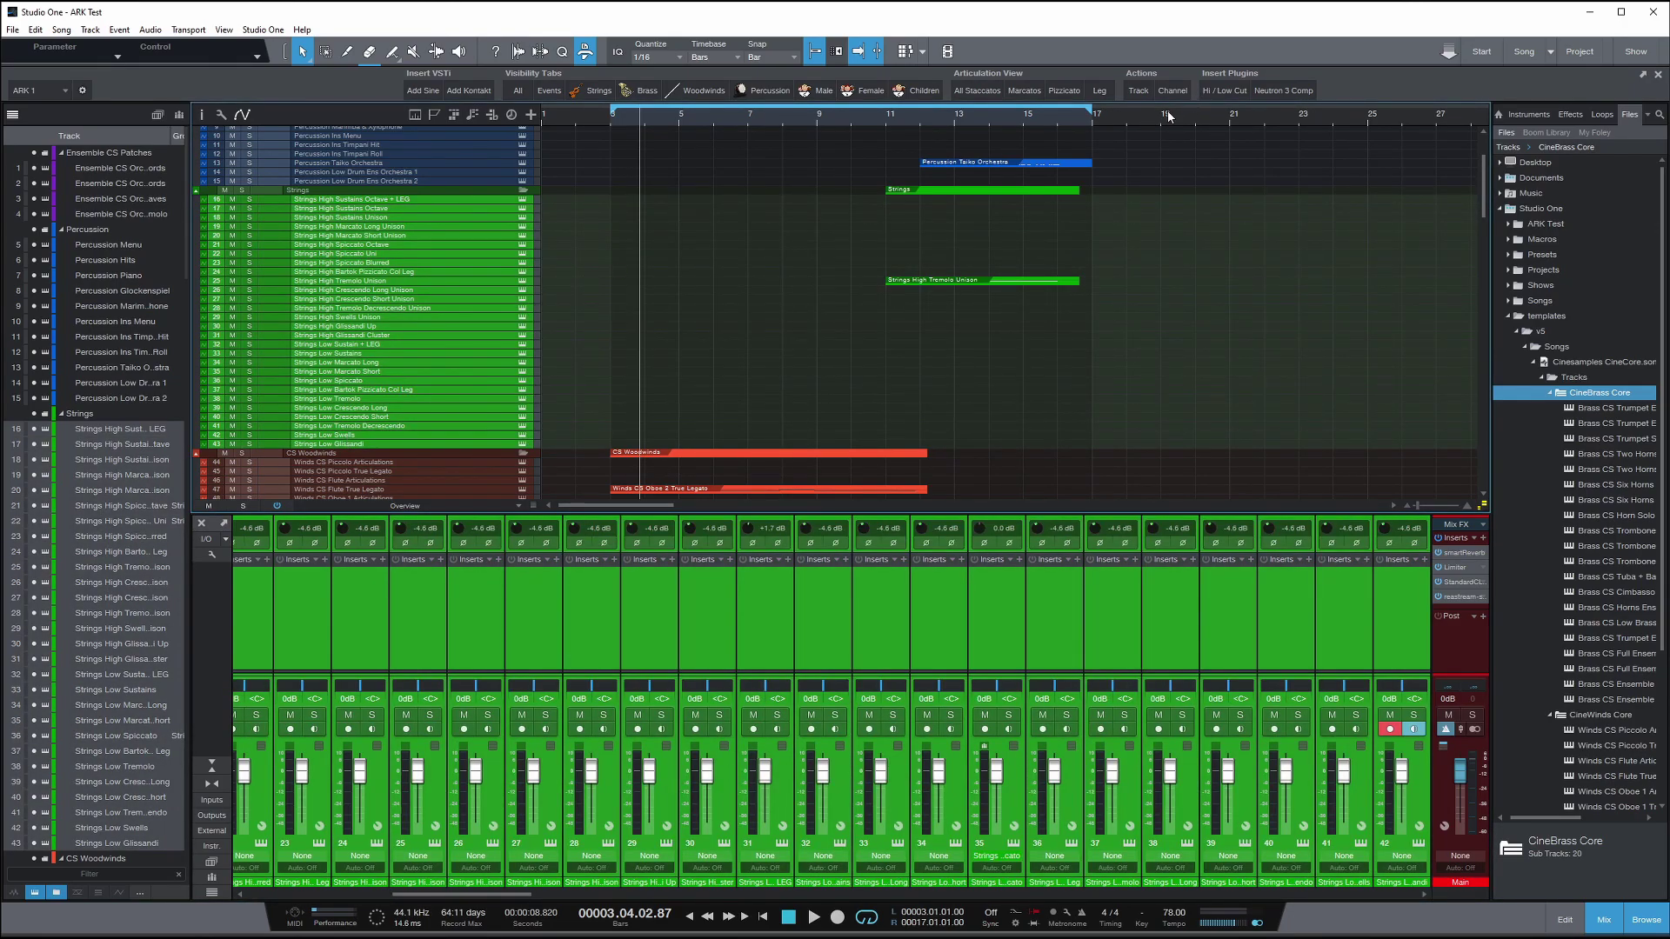
pyautogui.click(1214, 90)
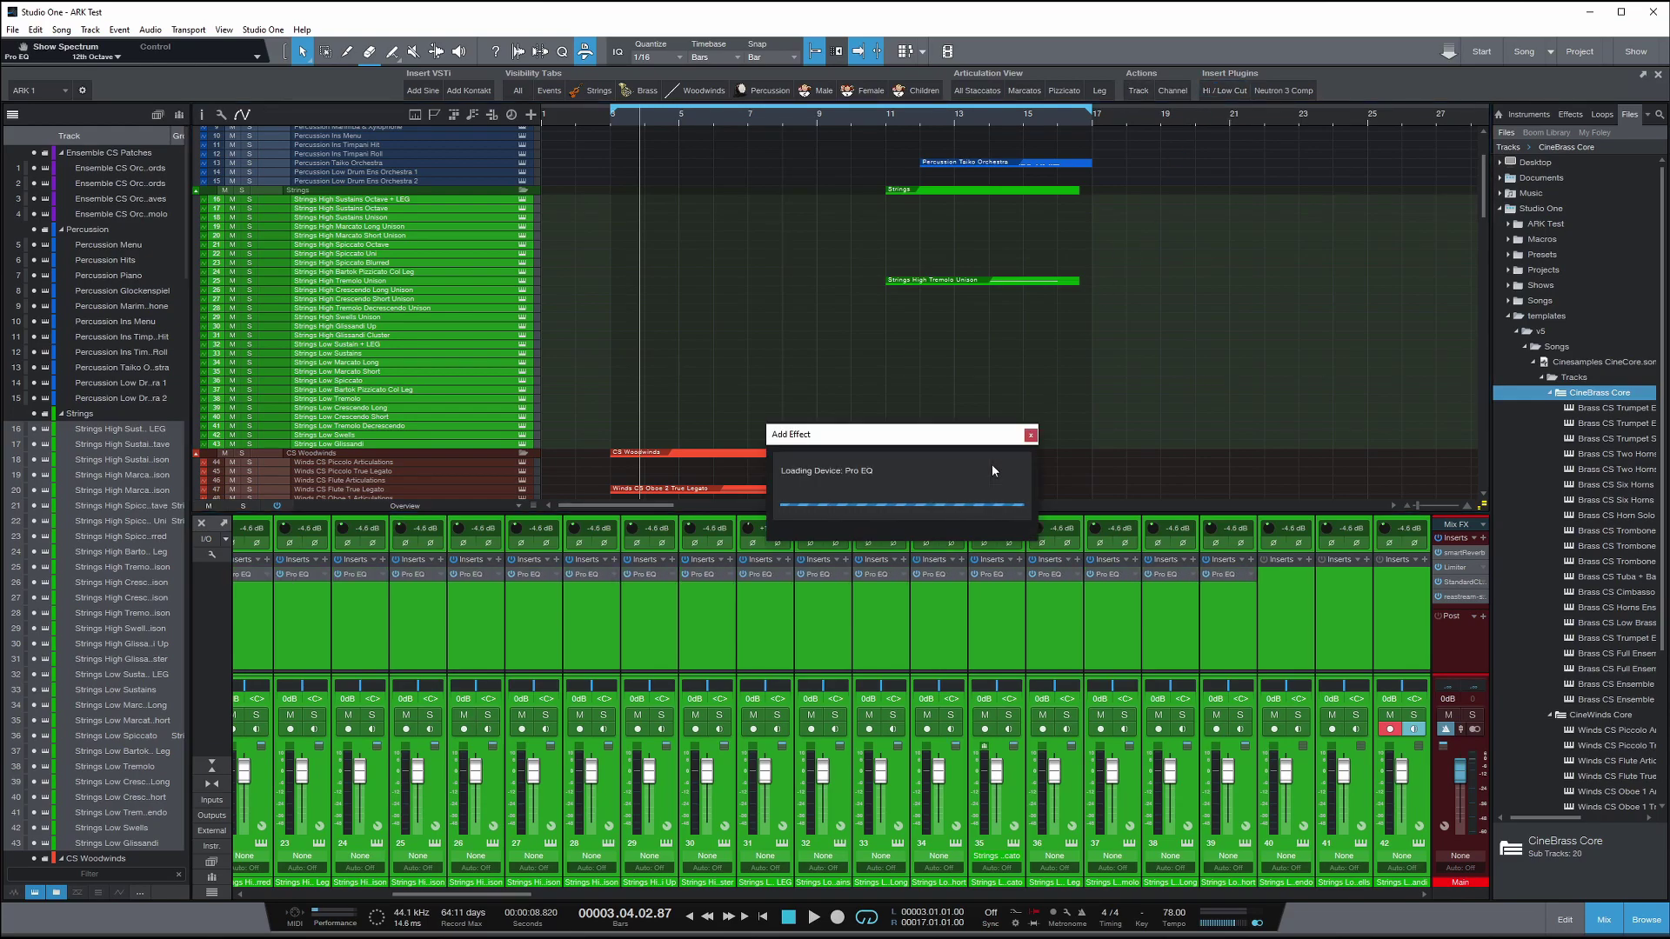
pyautogui.click(879, 576)
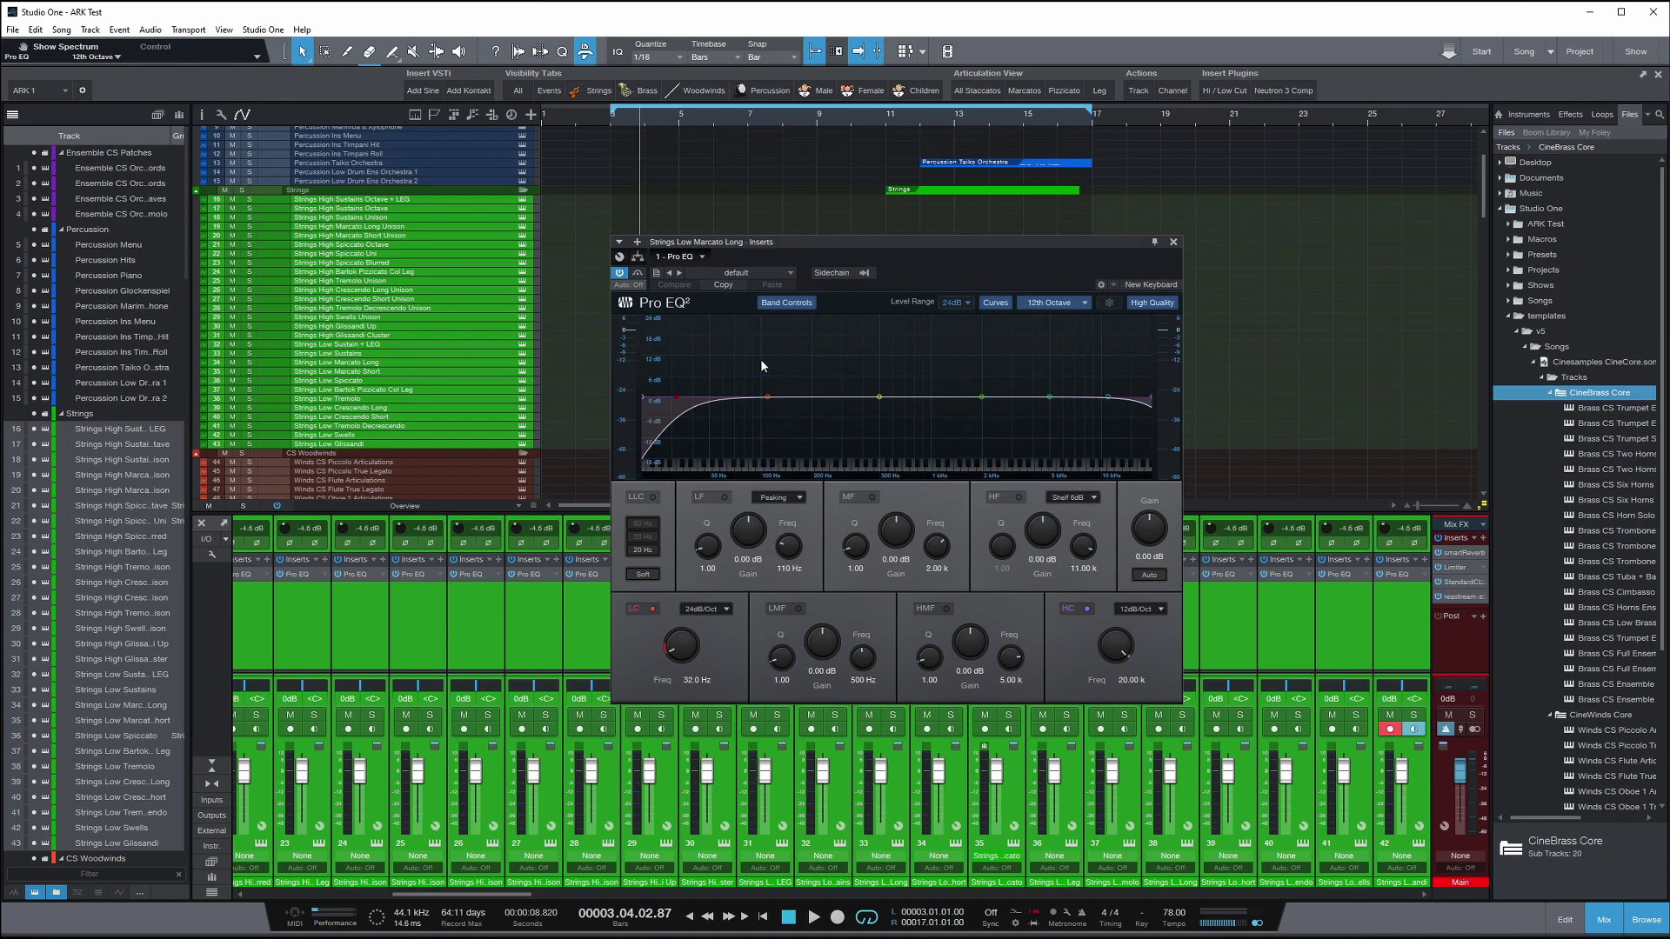
pyautogui.click(1174, 242)
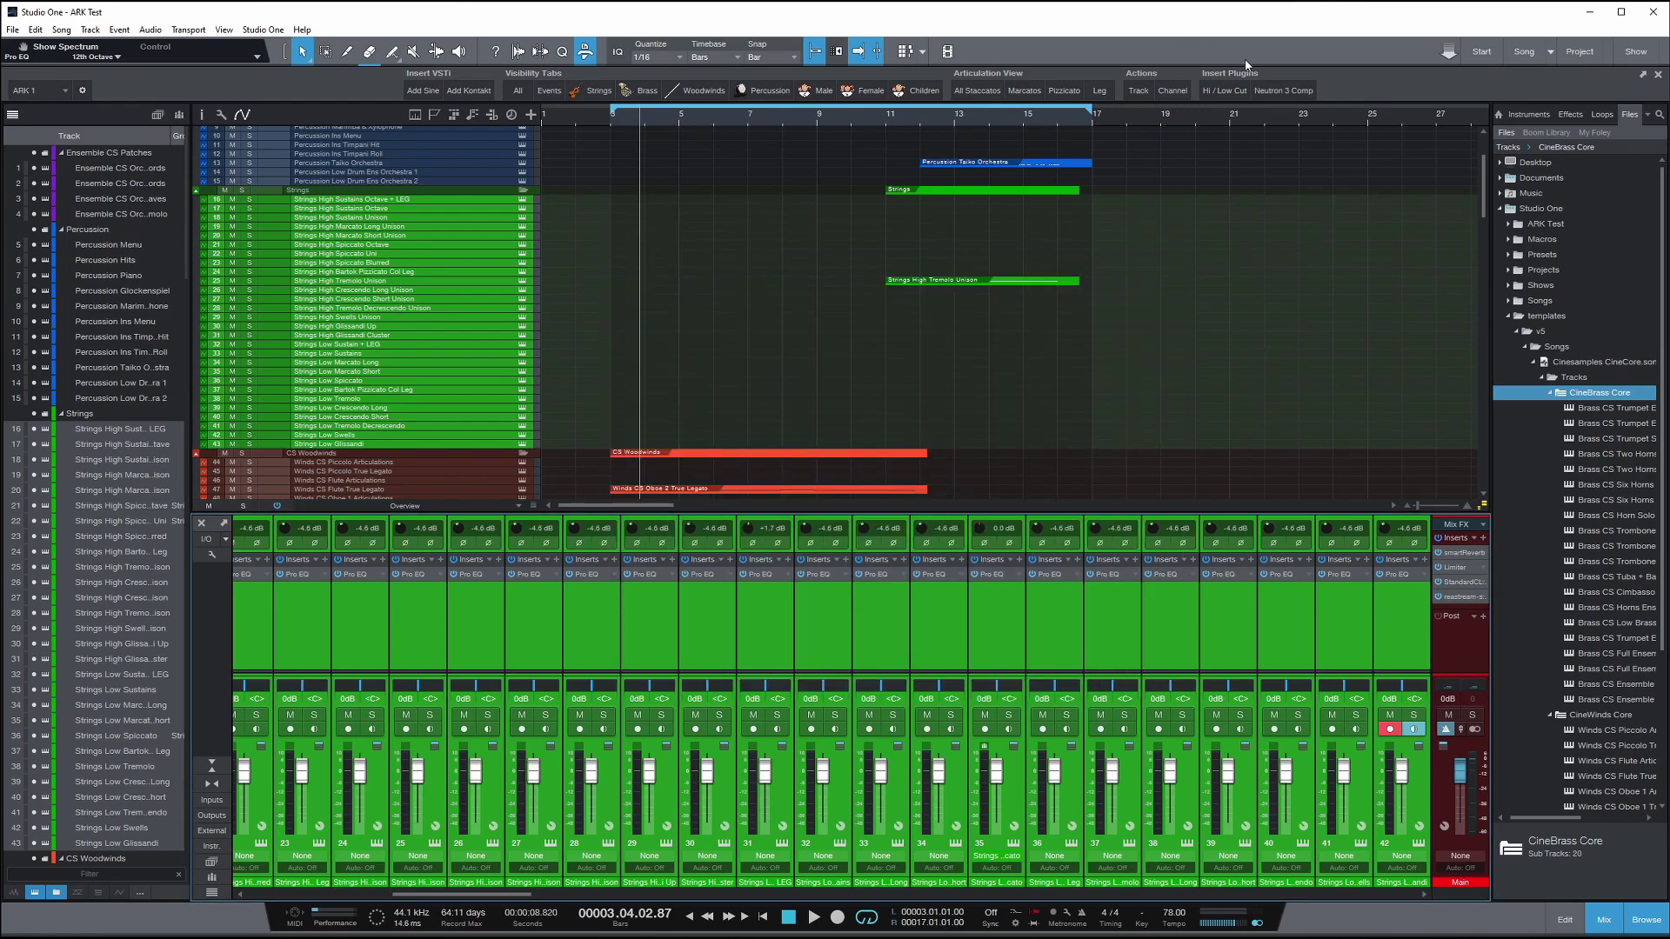
# - Add a Neutron 3 Compressor insert to every selected string channel and check it
pyautogui.click(1300, 92)
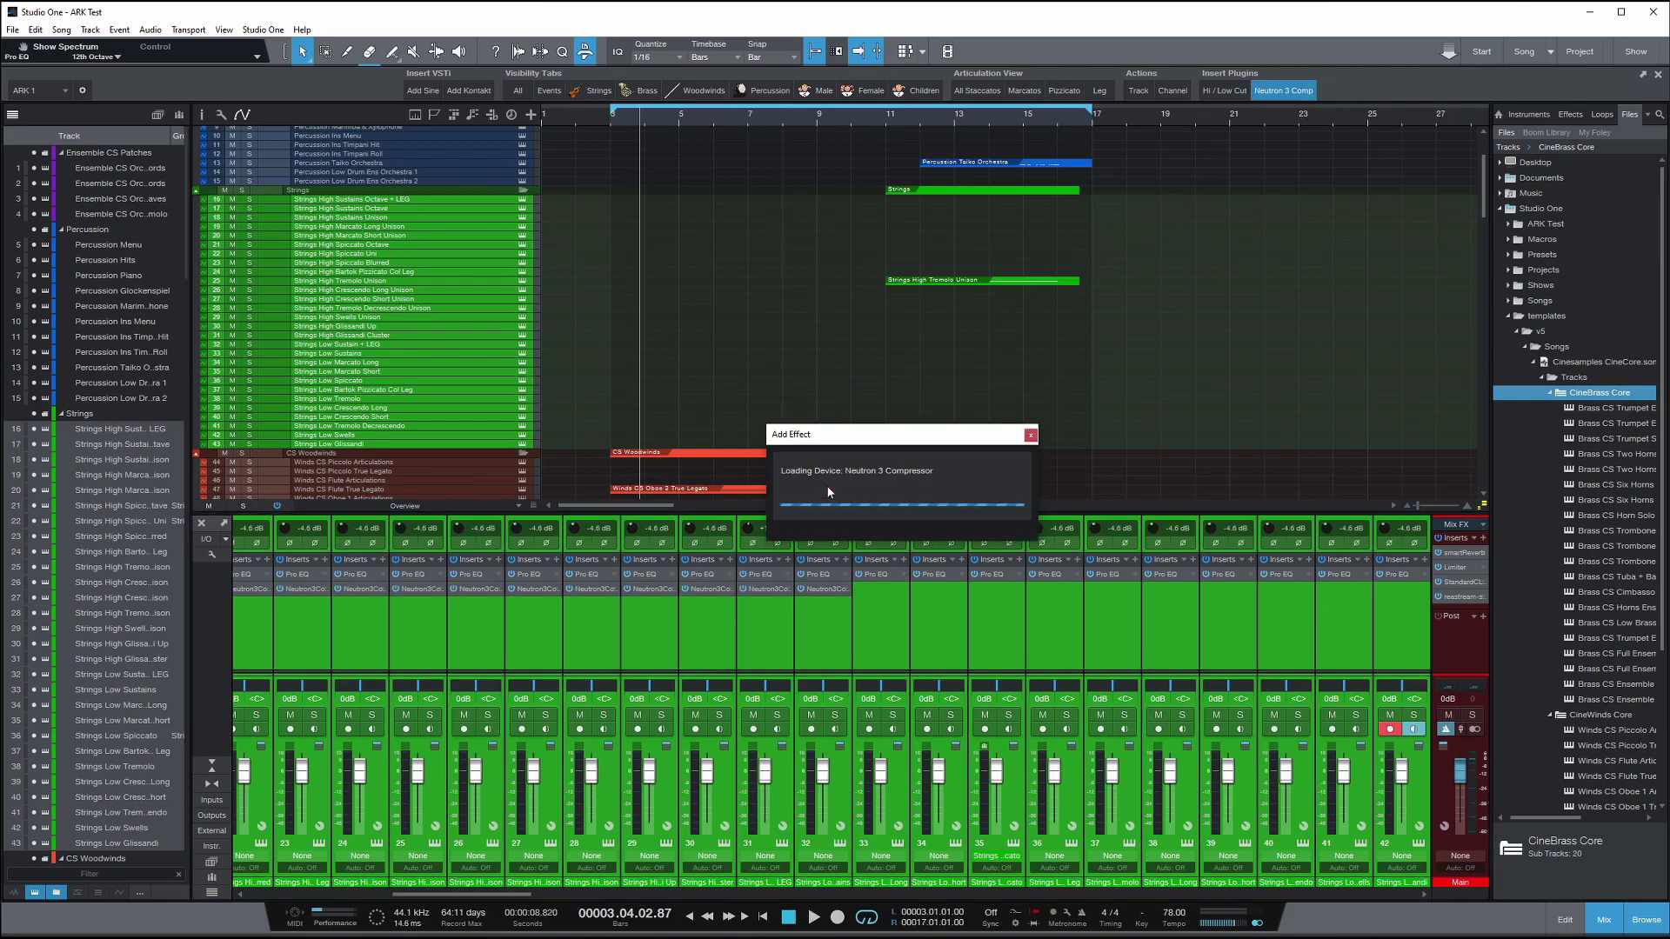
pyautogui.click(709, 588)
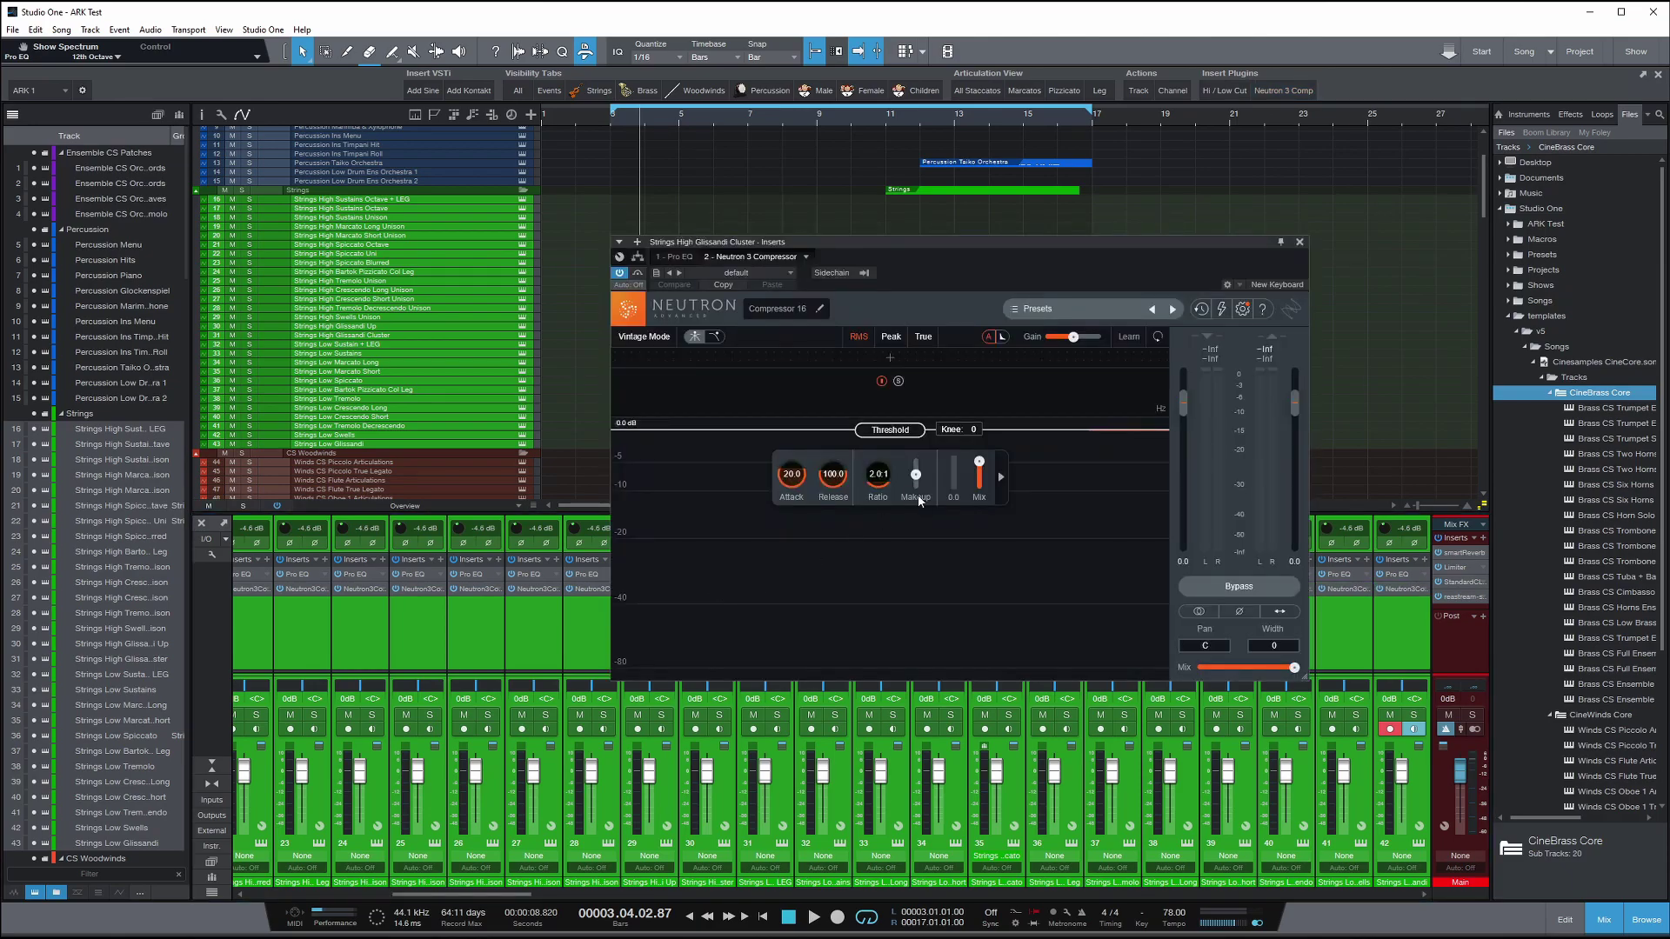
pyautogui.click(1300, 243)
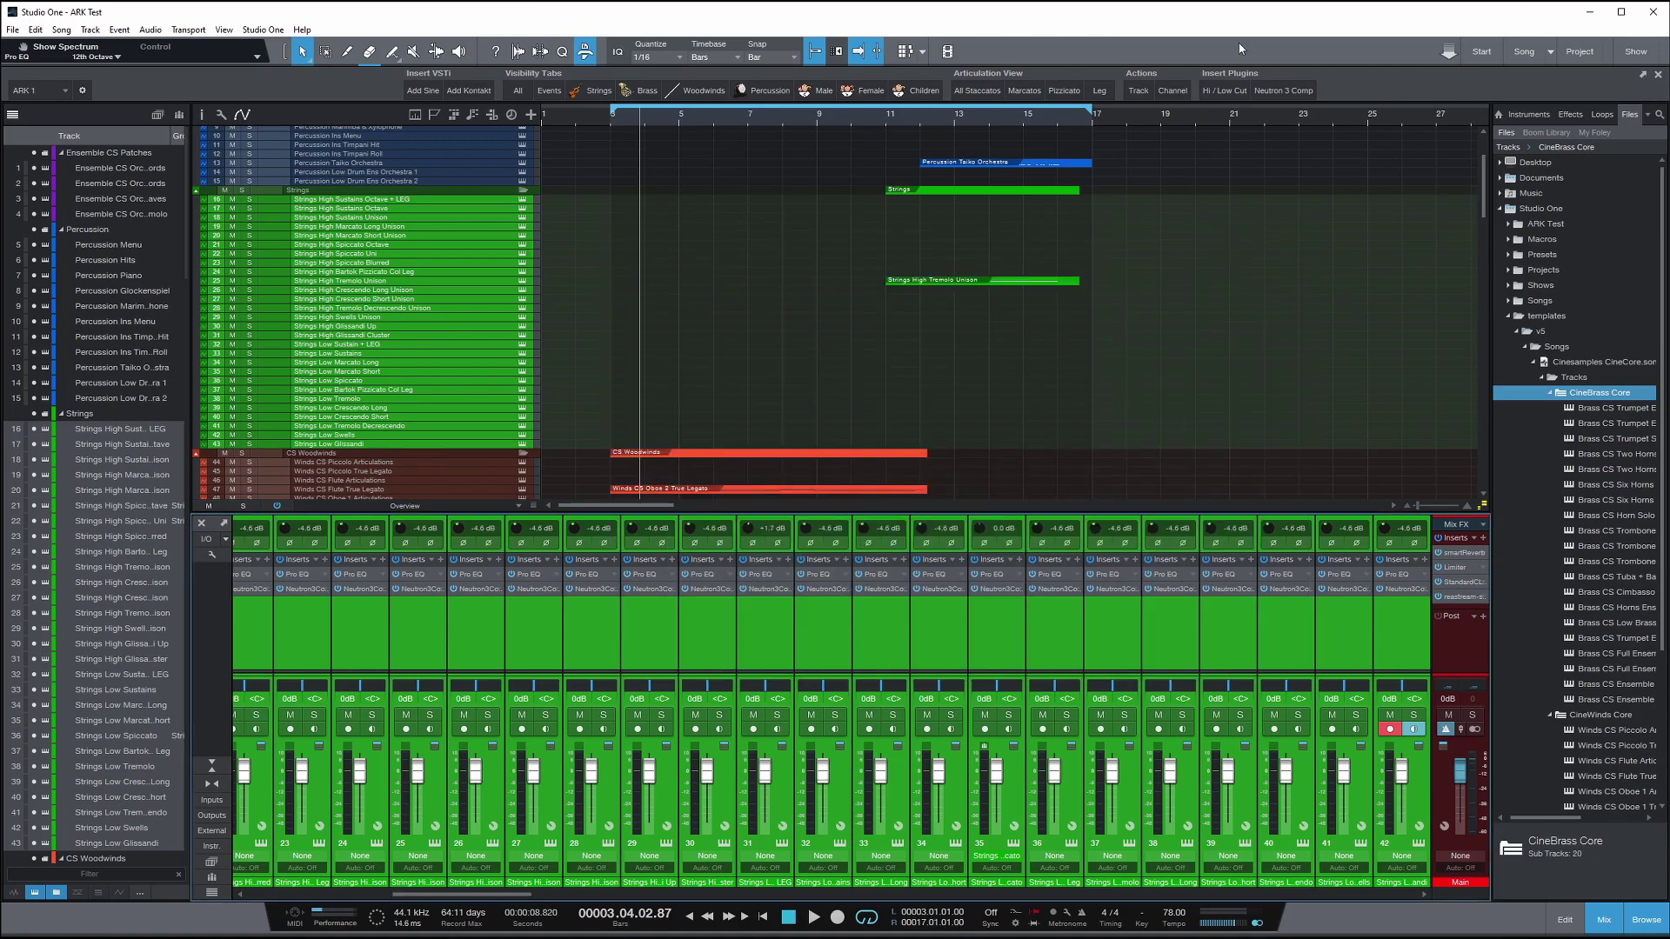
# - Add a new empty macro button and start assigning it a command
pyautogui.rightClick(1326, 89)
pyautogui.rightClick(1302, 87)
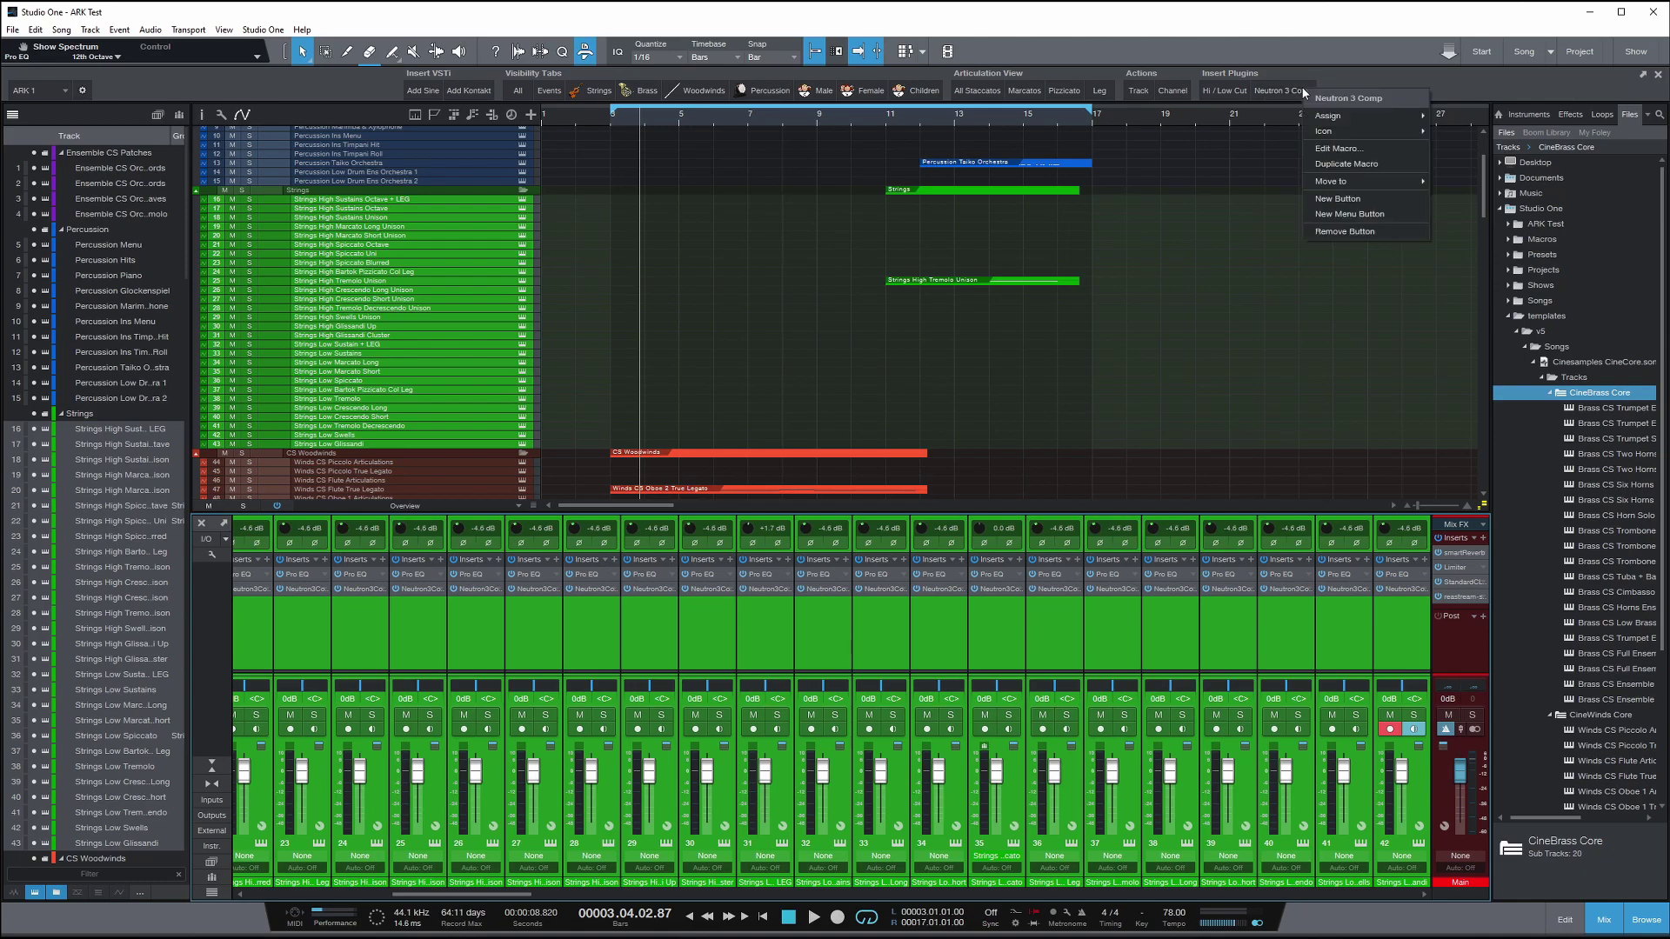
pyautogui.click(1369, 195)
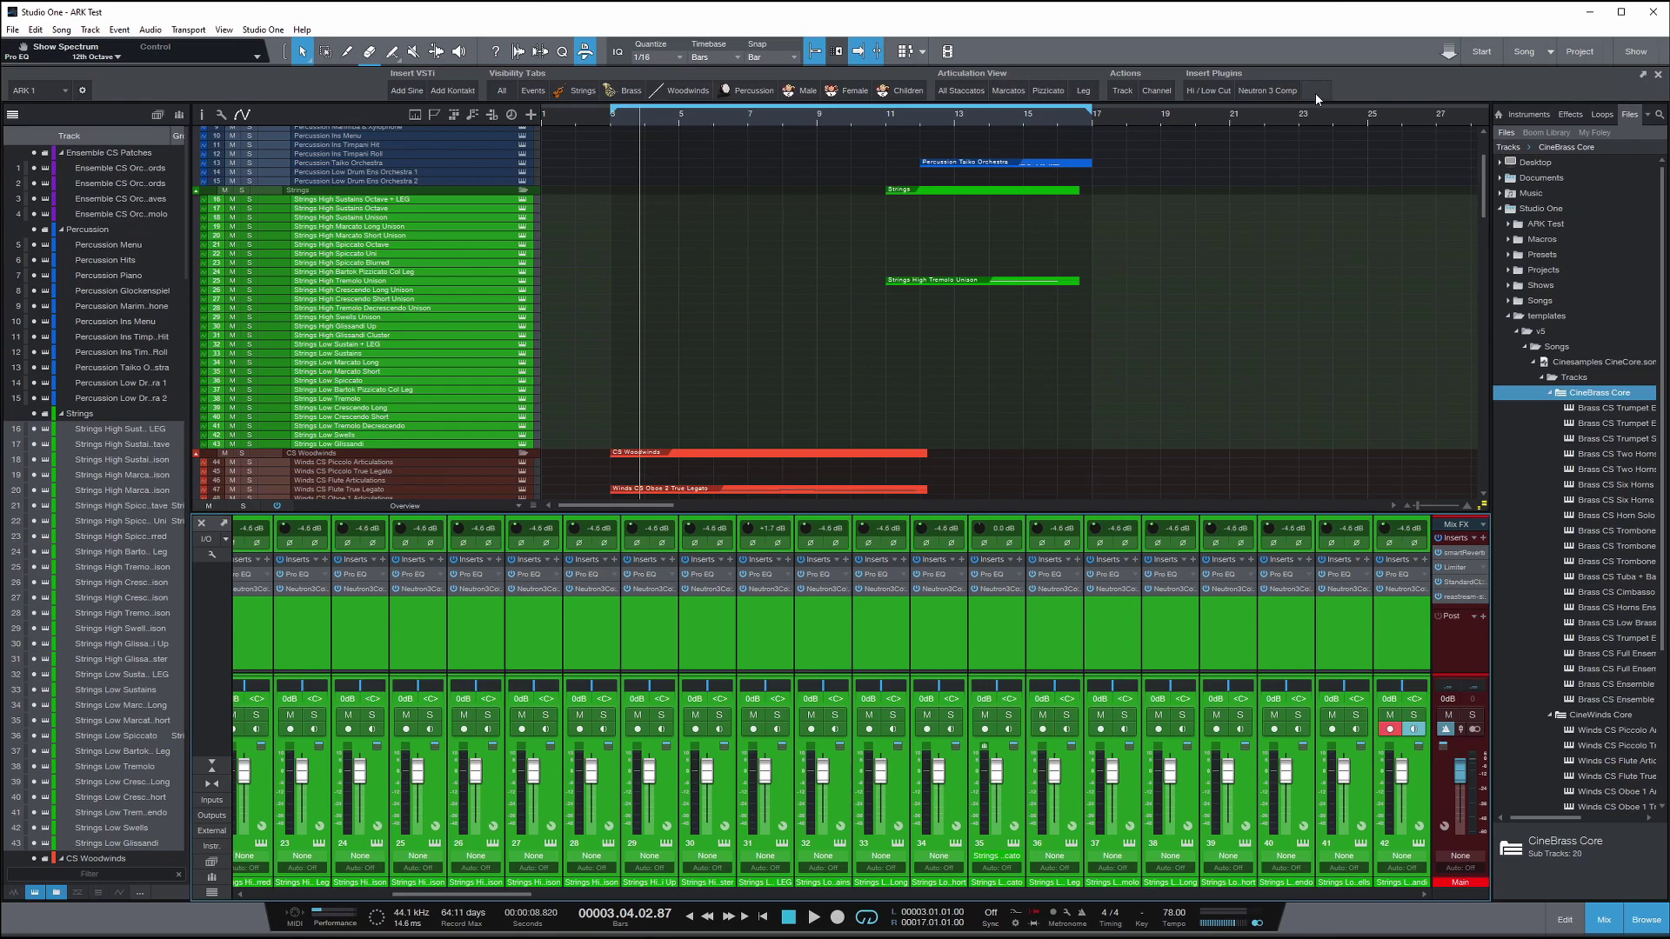
pyautogui.rightClick(1315, 92)
pyautogui.moveTo(1409, 123)
pyautogui.click(1481, 127)
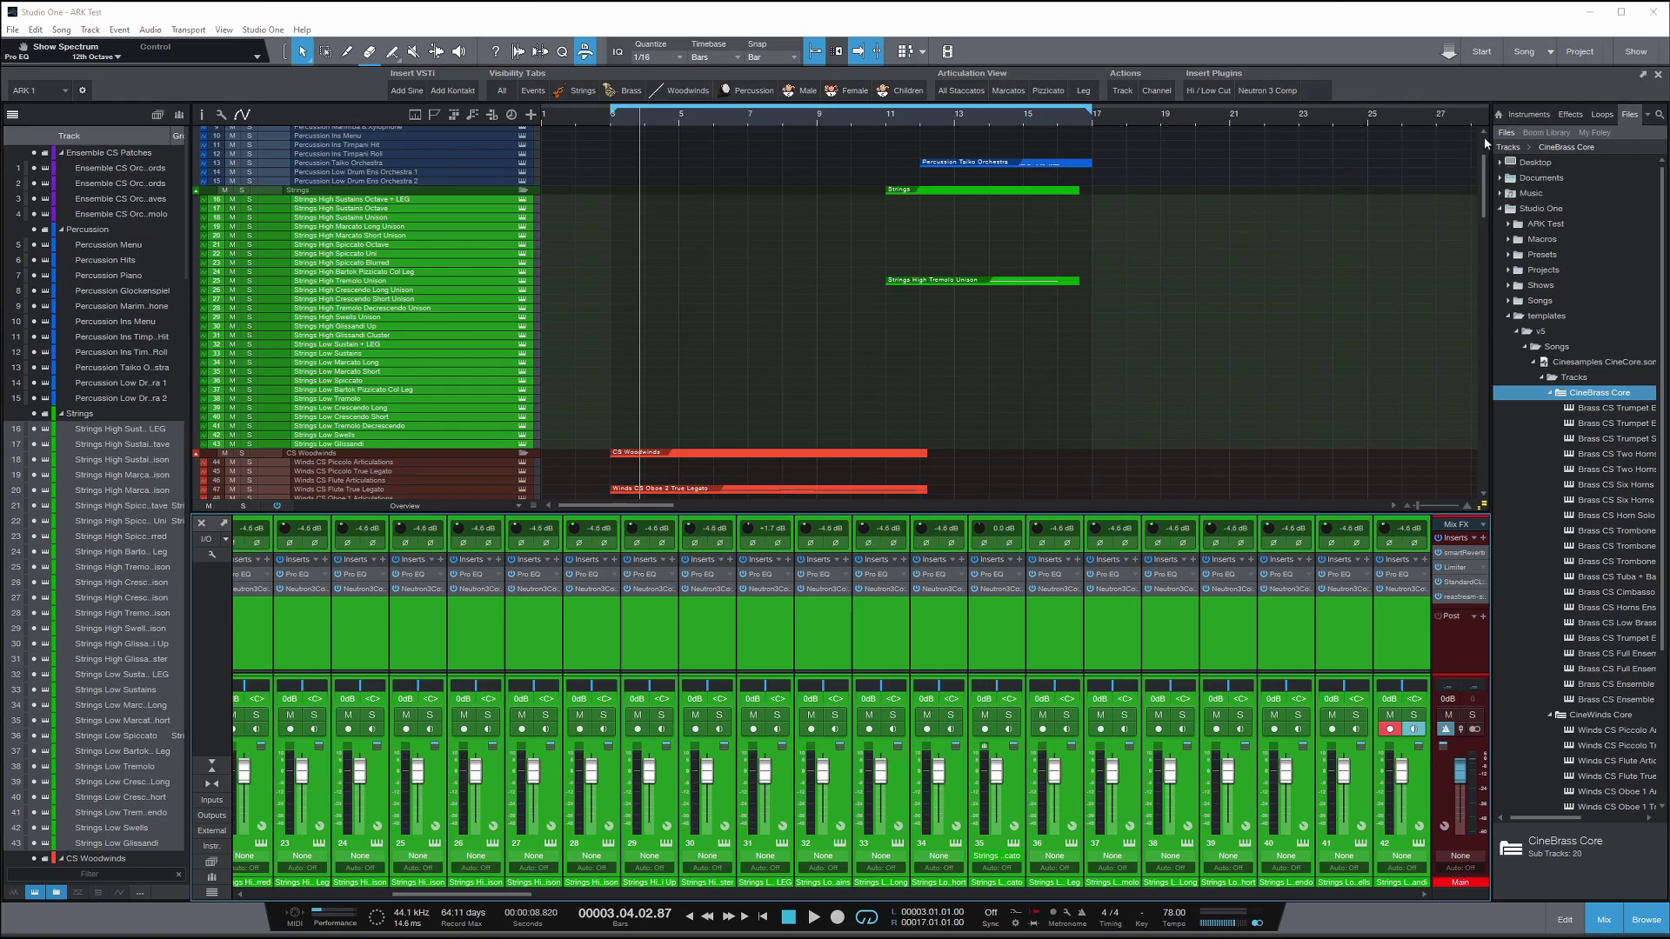
# - Try the Add Insert command in a macro, then remove it and close the editor
pyautogui.write('insert')
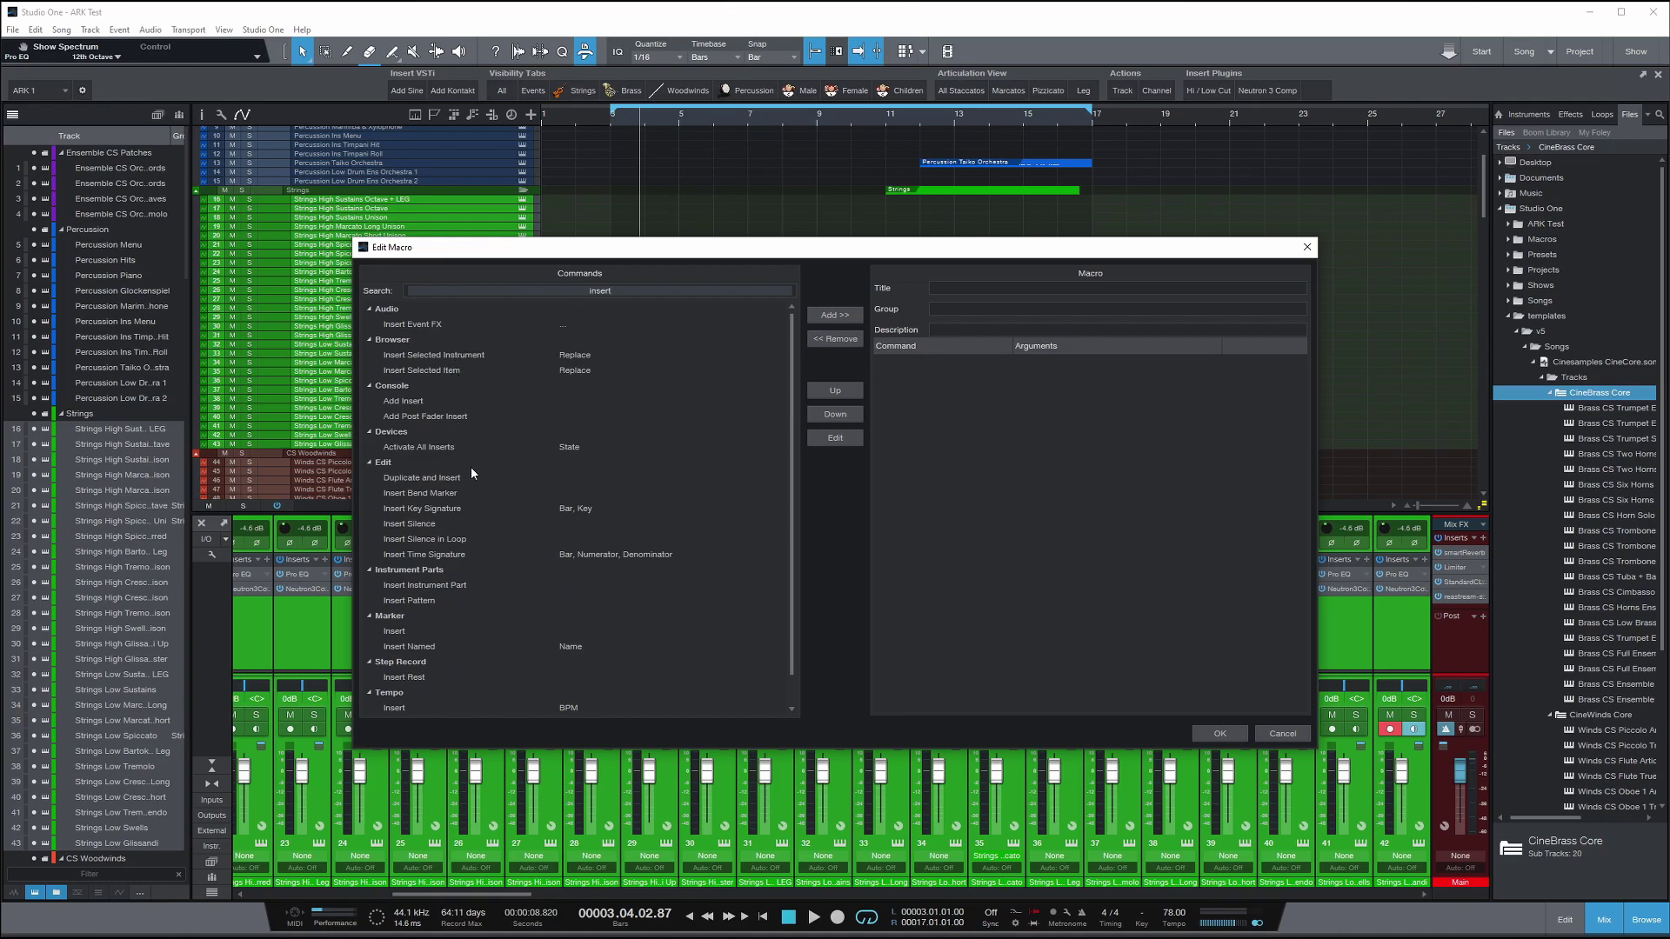
pyautogui.doubleClick(567, 295)
pyautogui.write('add')
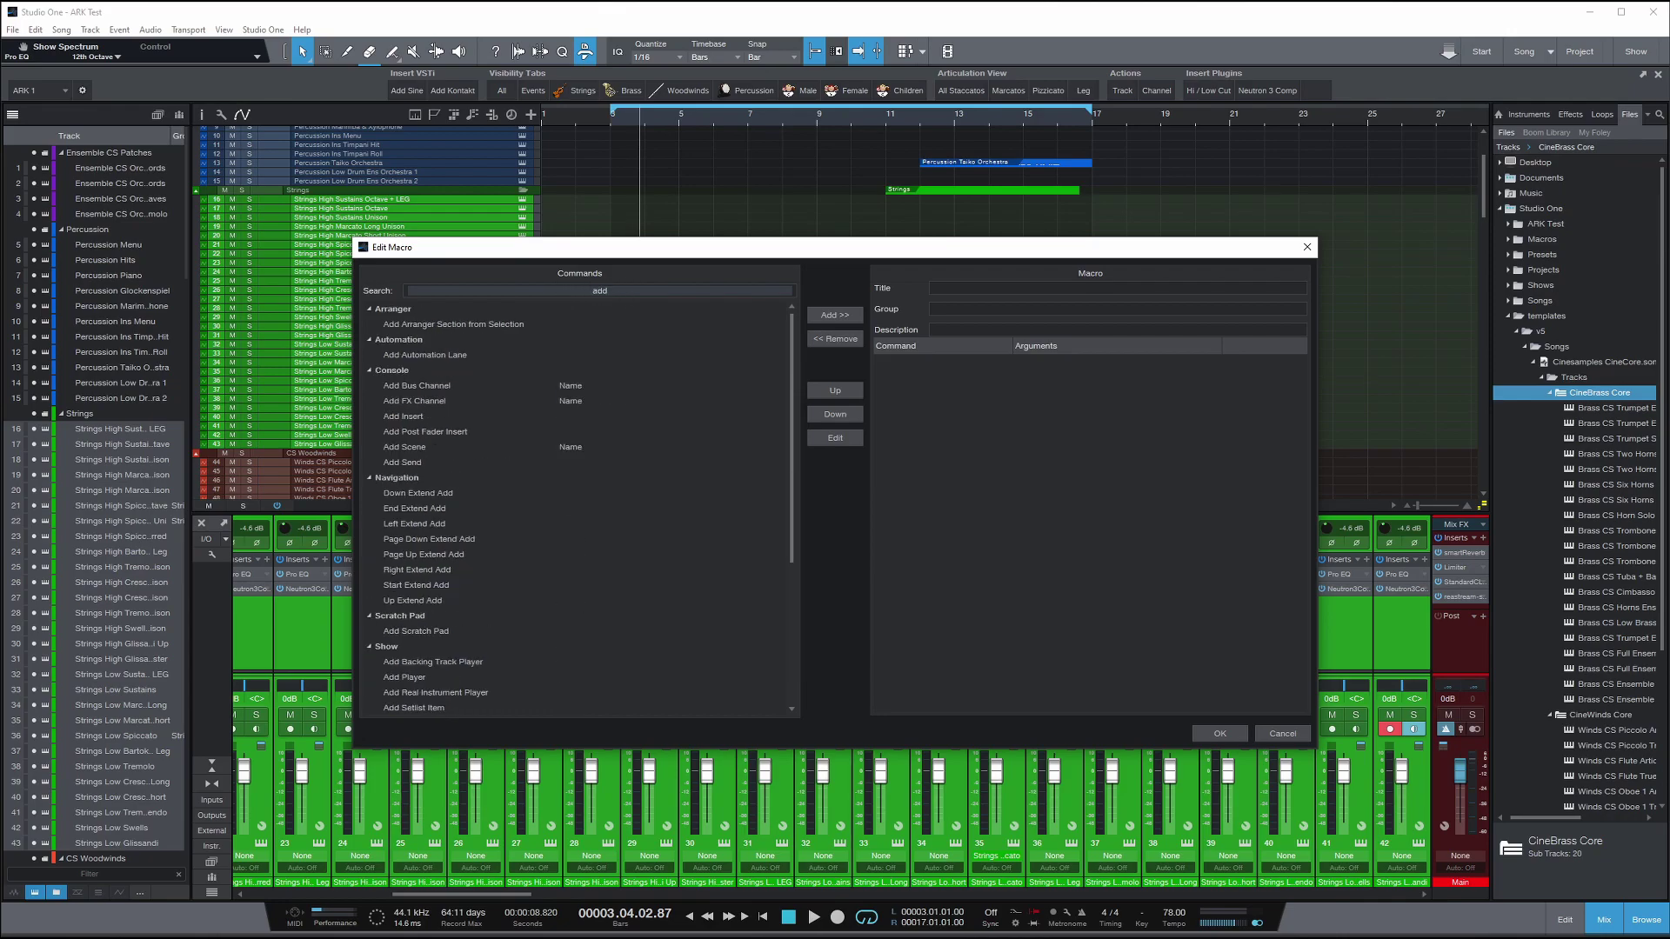
pyautogui.doubleClick(423, 416)
pyautogui.doubleClick(1018, 361)
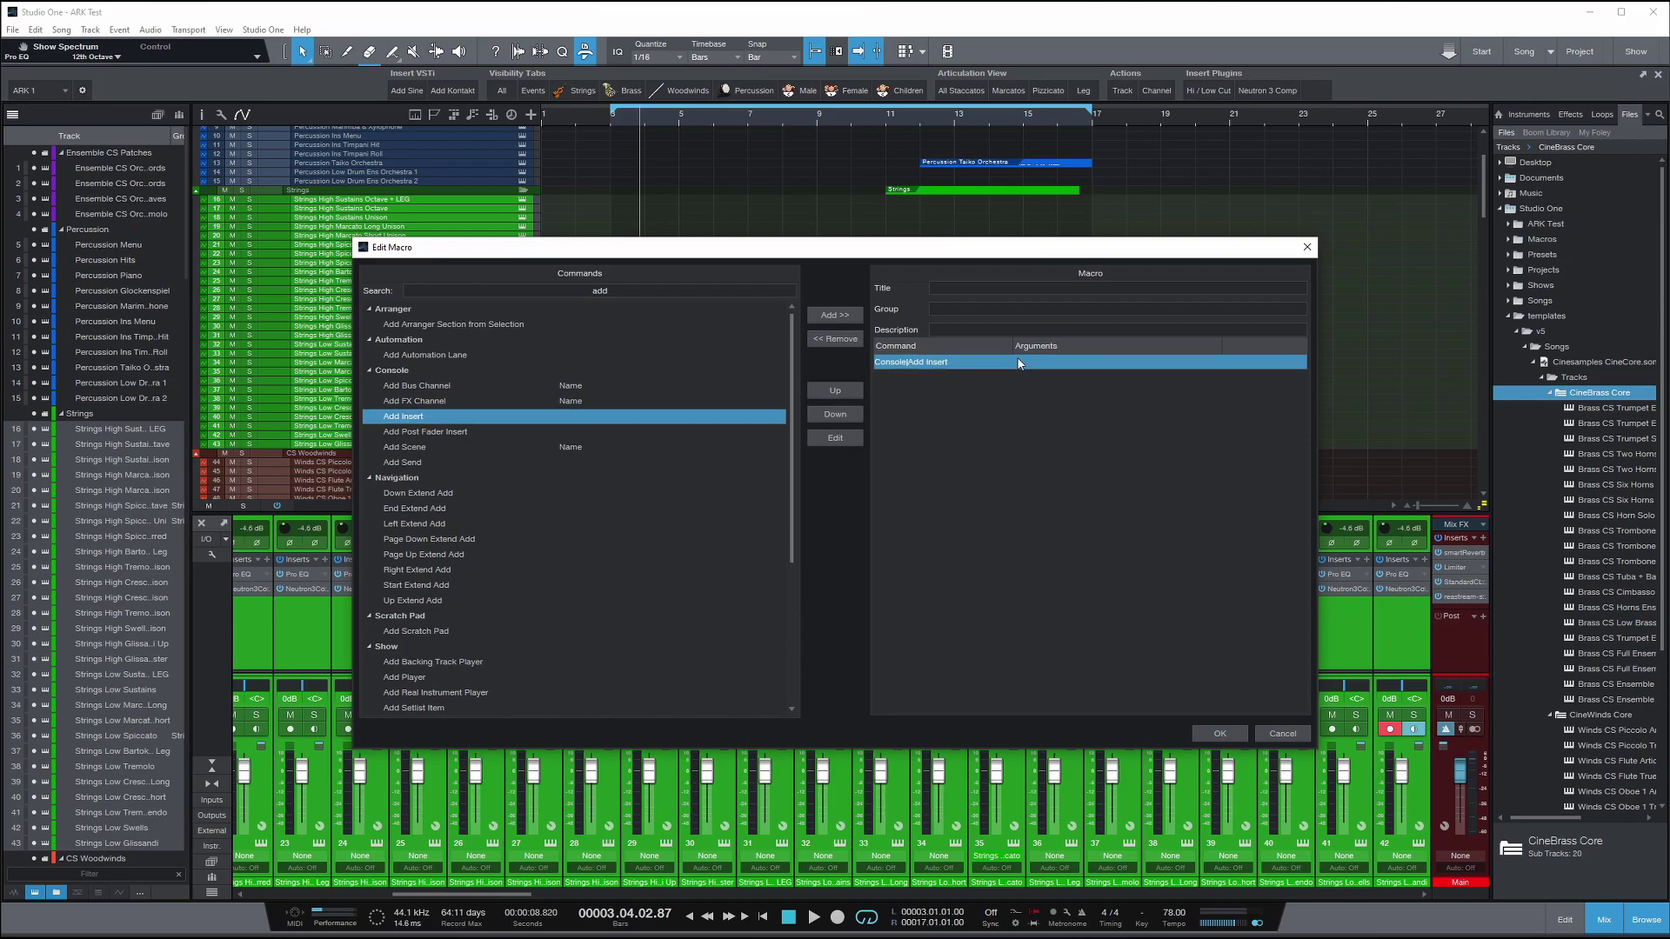
pyautogui.click(981, 473)
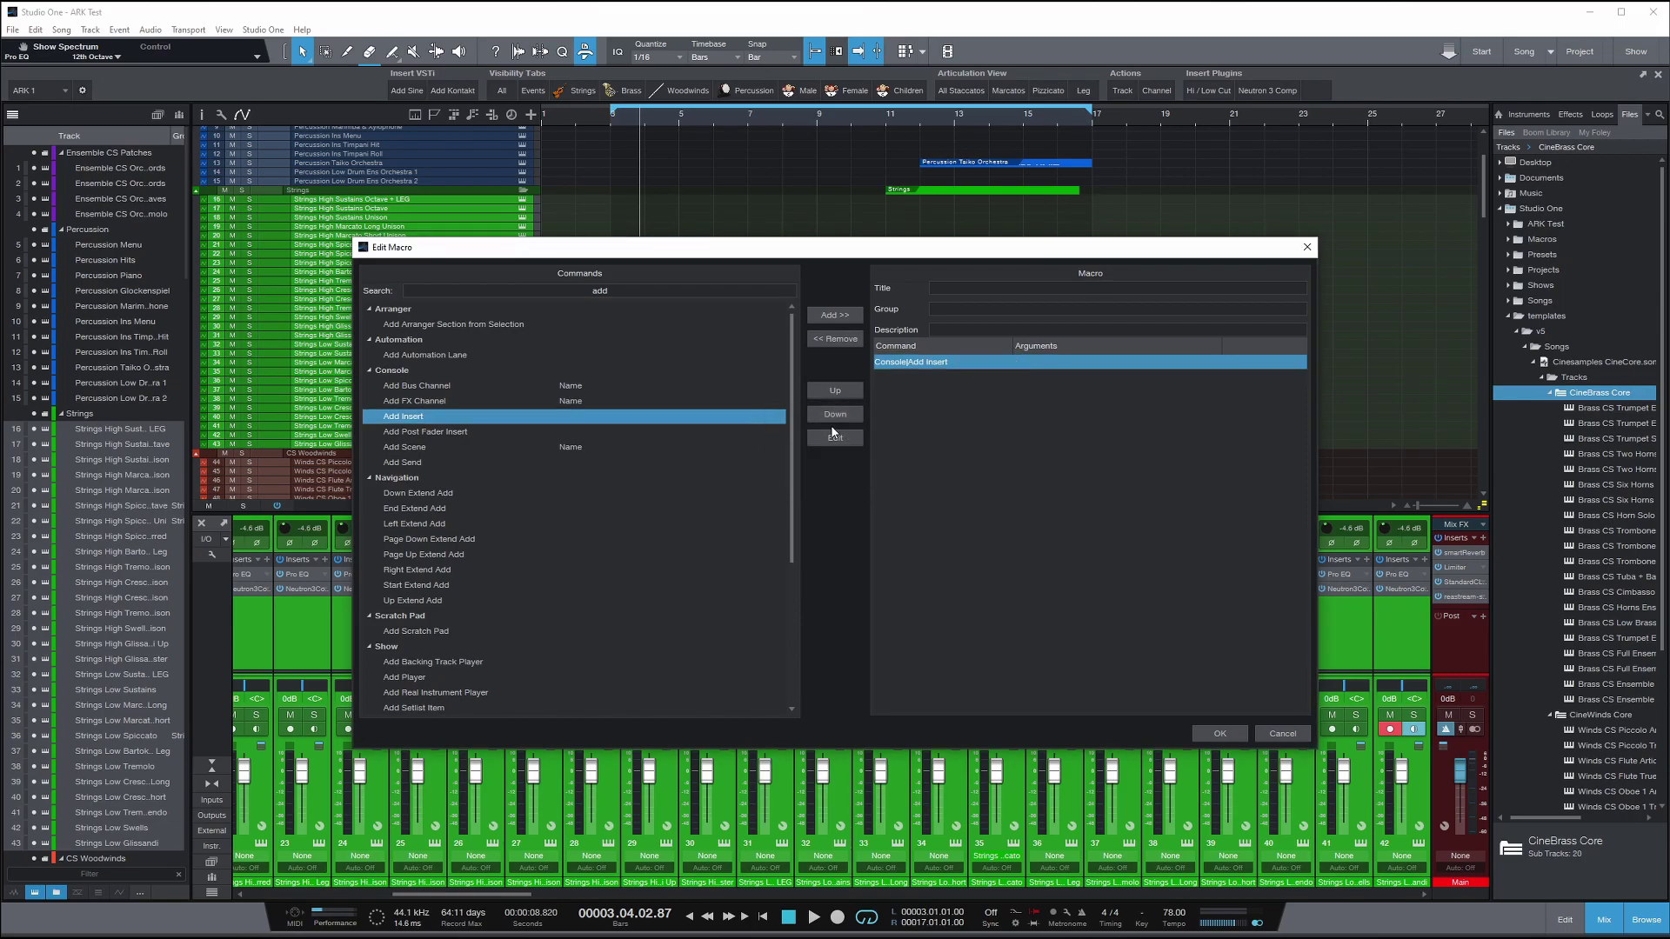
pyautogui.click(837, 339)
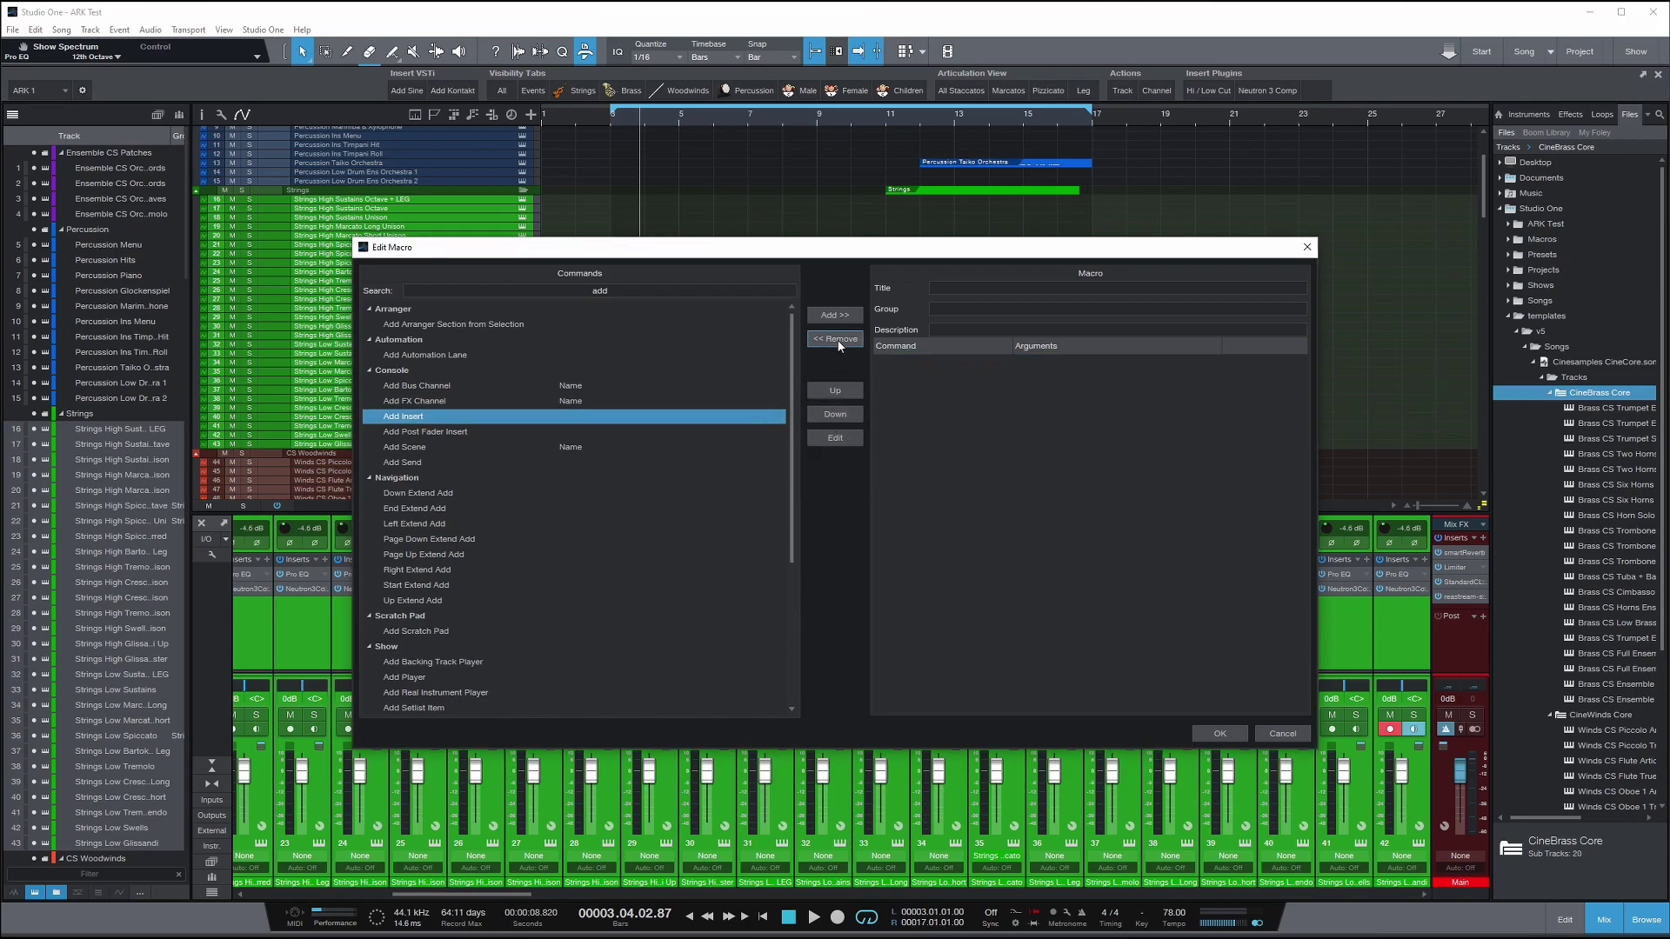
pyautogui.click(1307, 247)
# - Inspect the Hi / Low Cut macro, then reopen the new button's assign options
pyautogui.rightClick(1220, 94)
pyautogui.click(1282, 151)
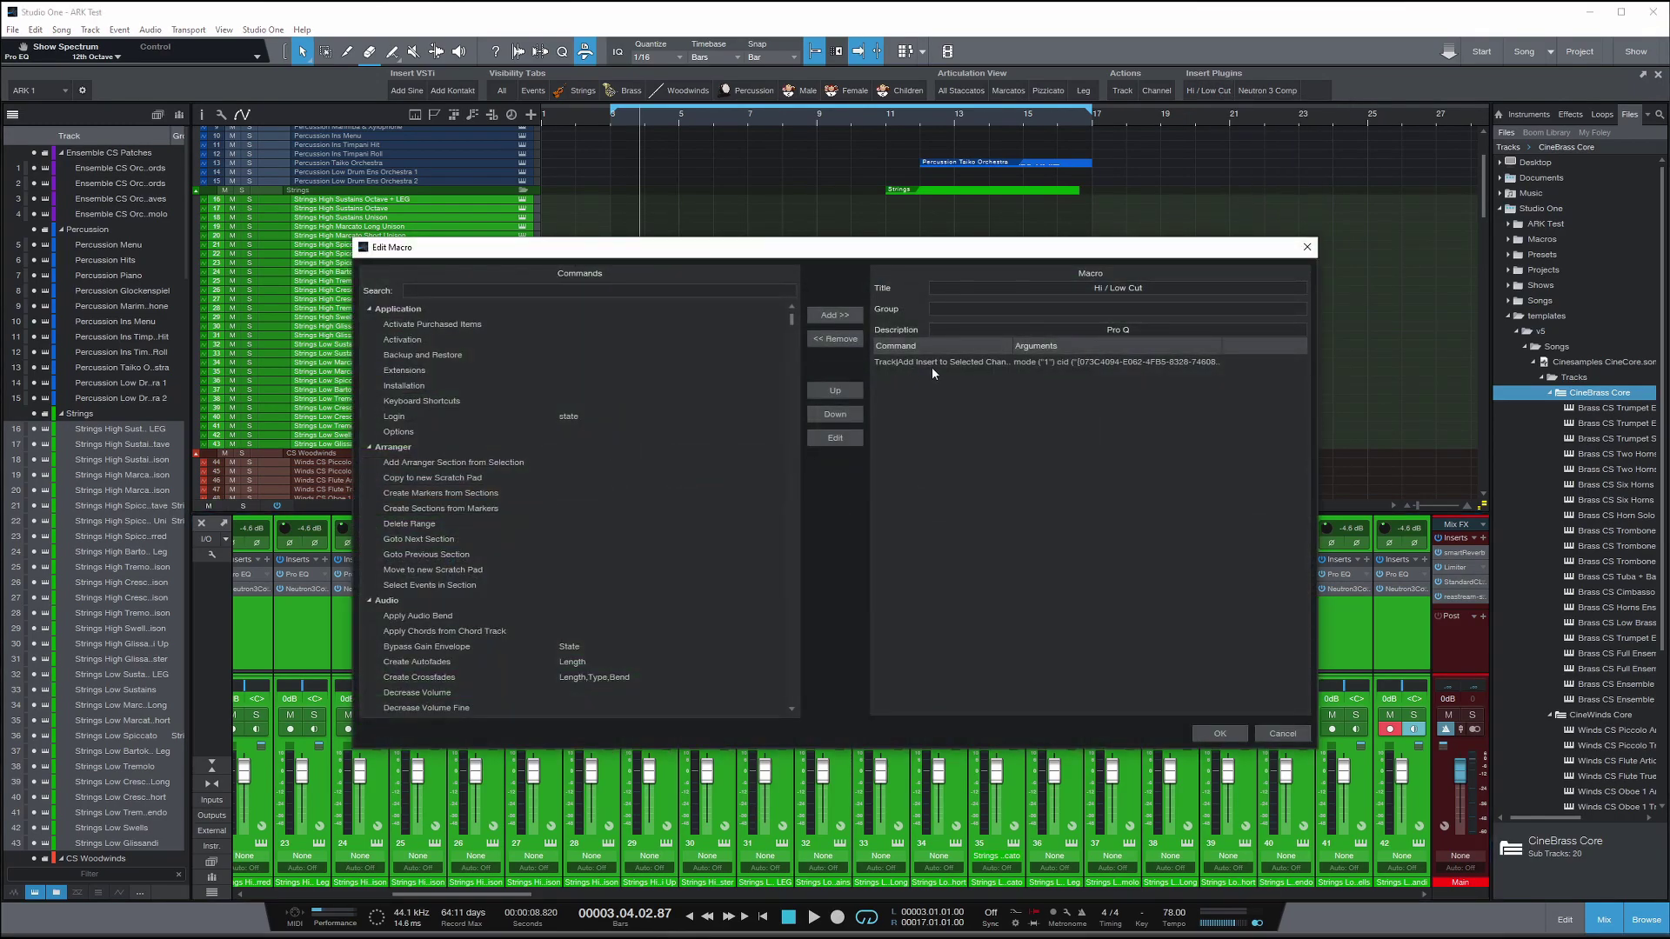
pyautogui.click(1307, 247)
pyautogui.rightClick(1329, 101)
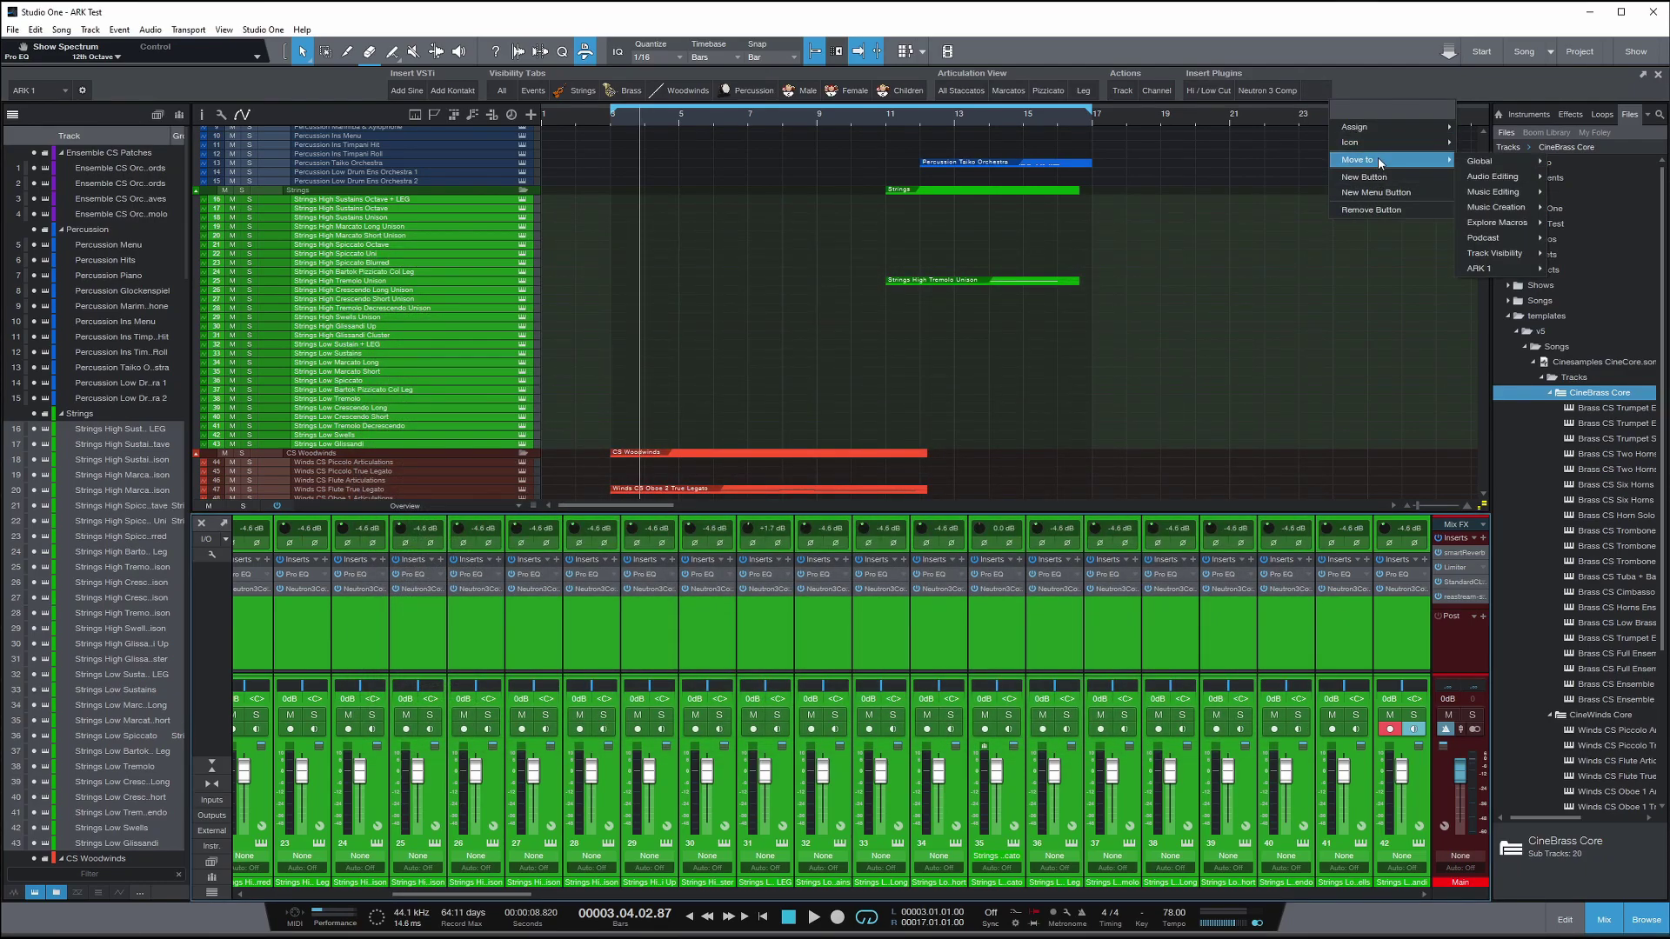
pyautogui.moveTo(1383, 126)
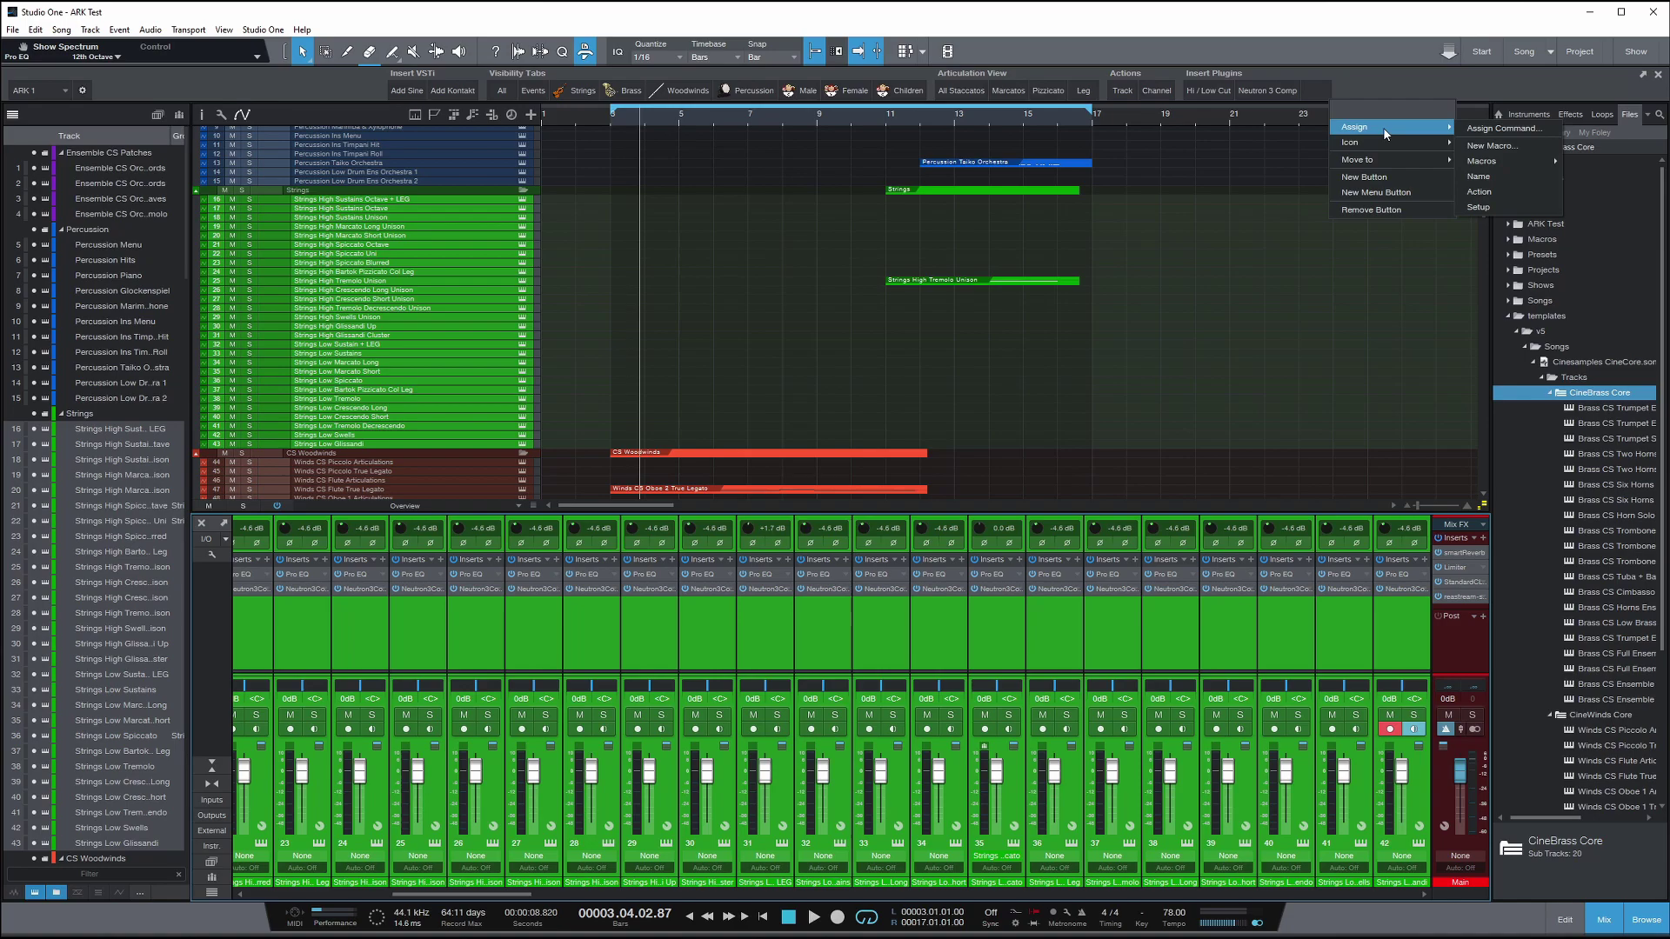
# - Start a new macro containing the Add Insert to Selected Channels command
pyautogui.click(1504, 148)
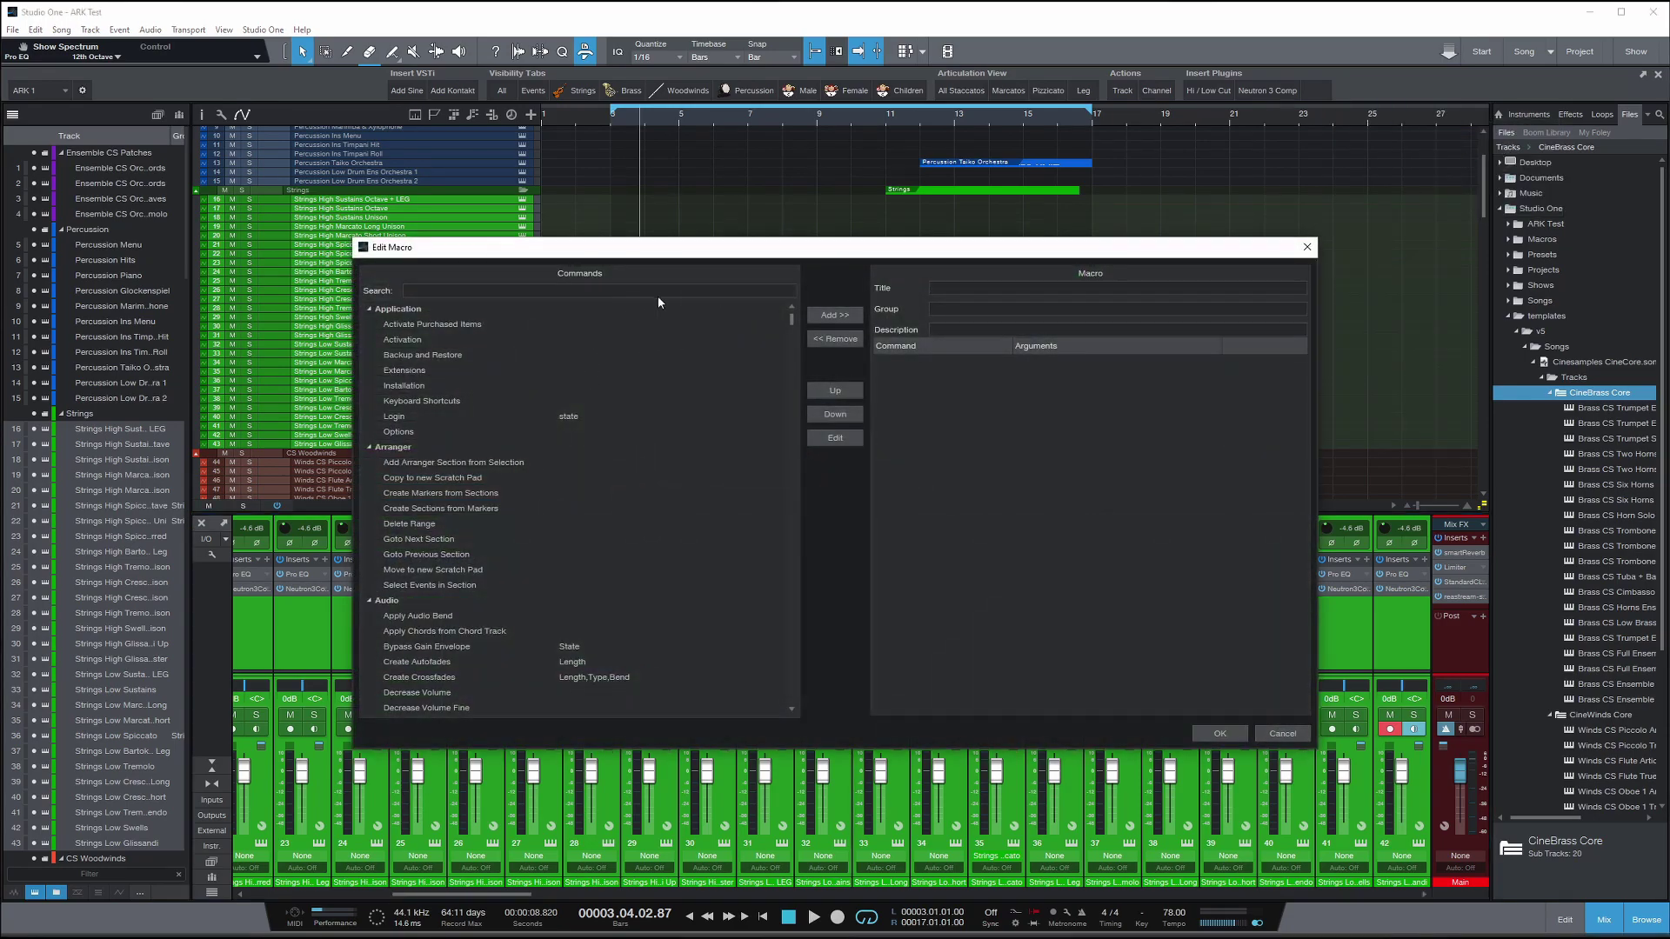
pyautogui.click(657, 291)
pyautogui.write('add insert')
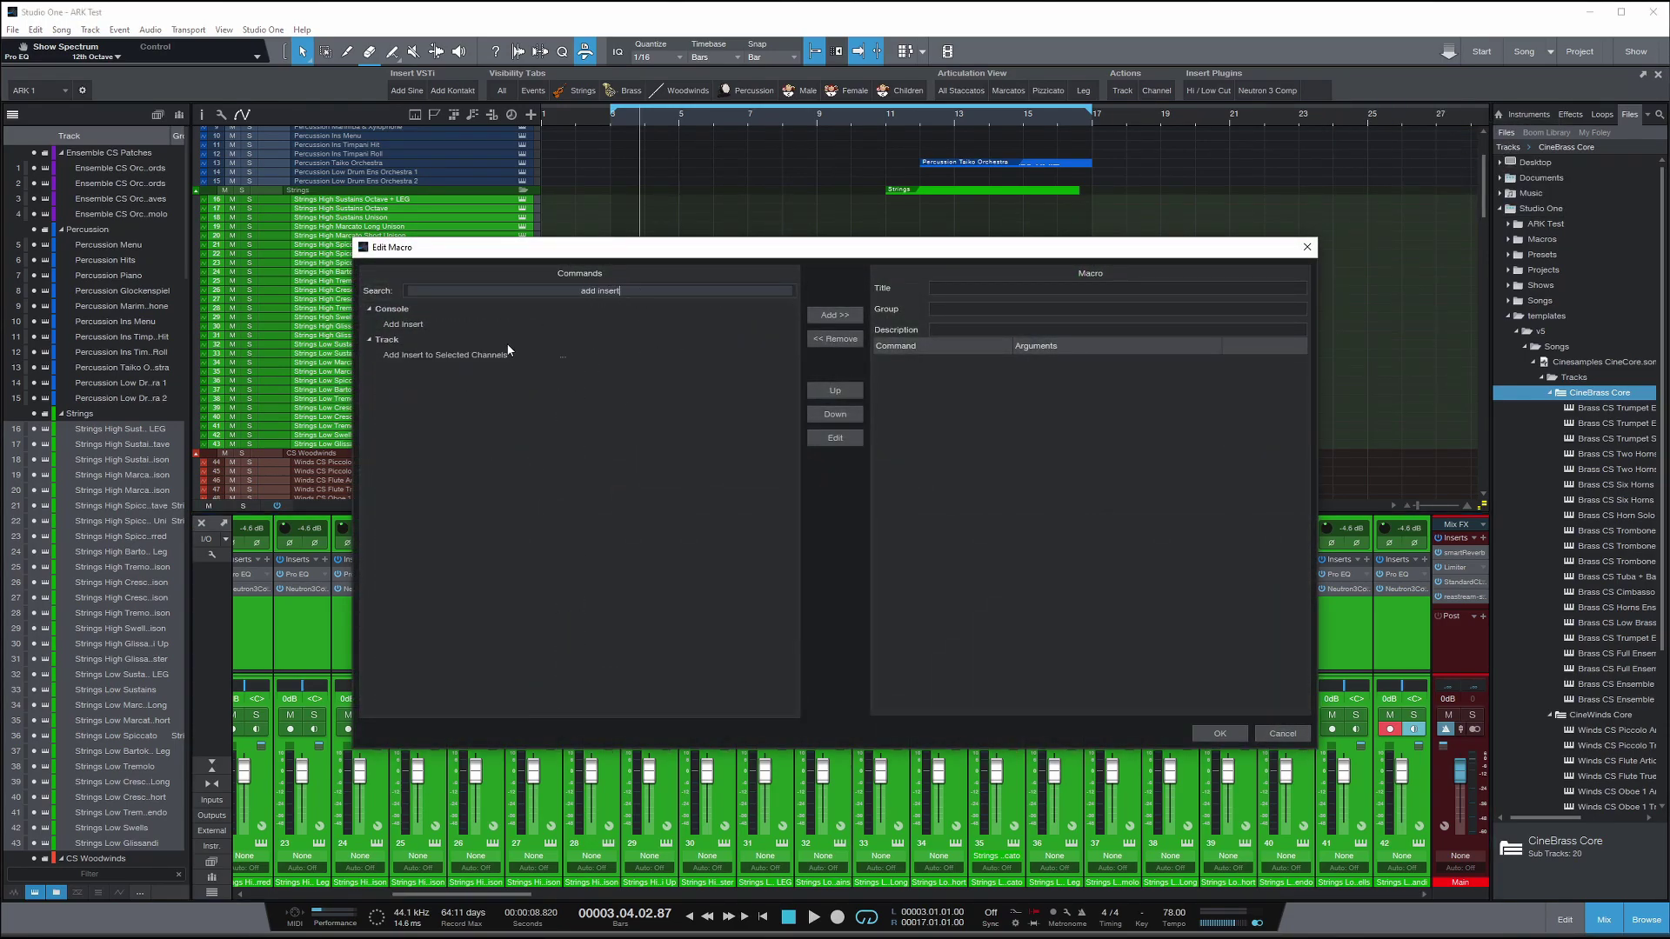
pyautogui.doubleClick(504, 355)
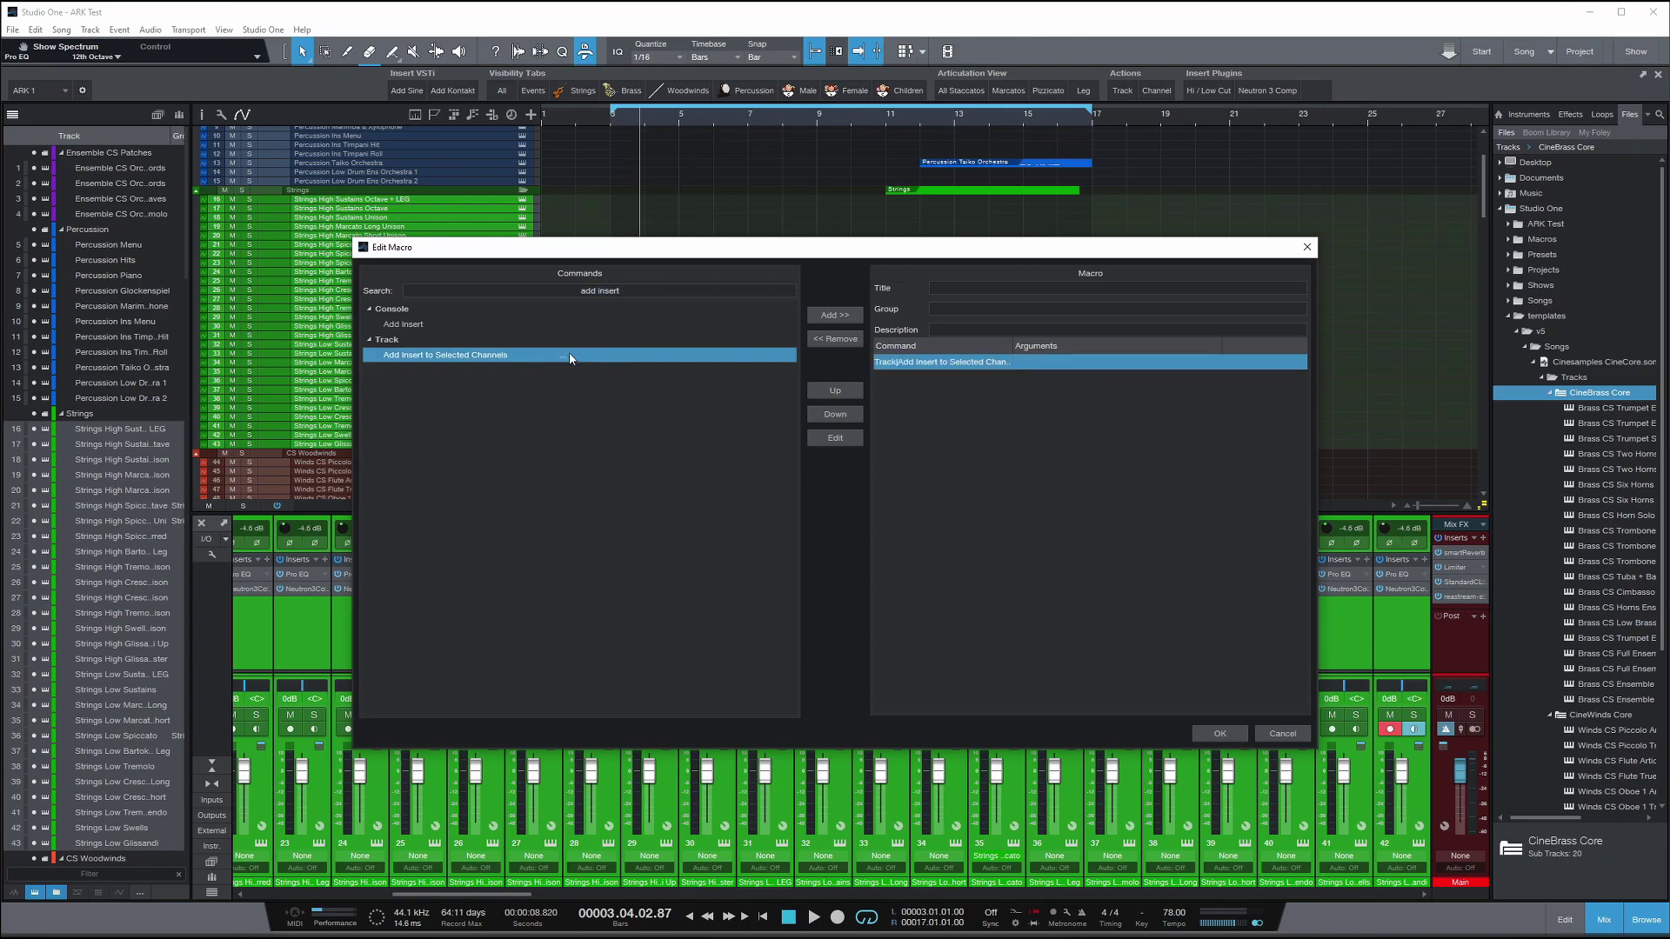
pyautogui.click(1084, 439)
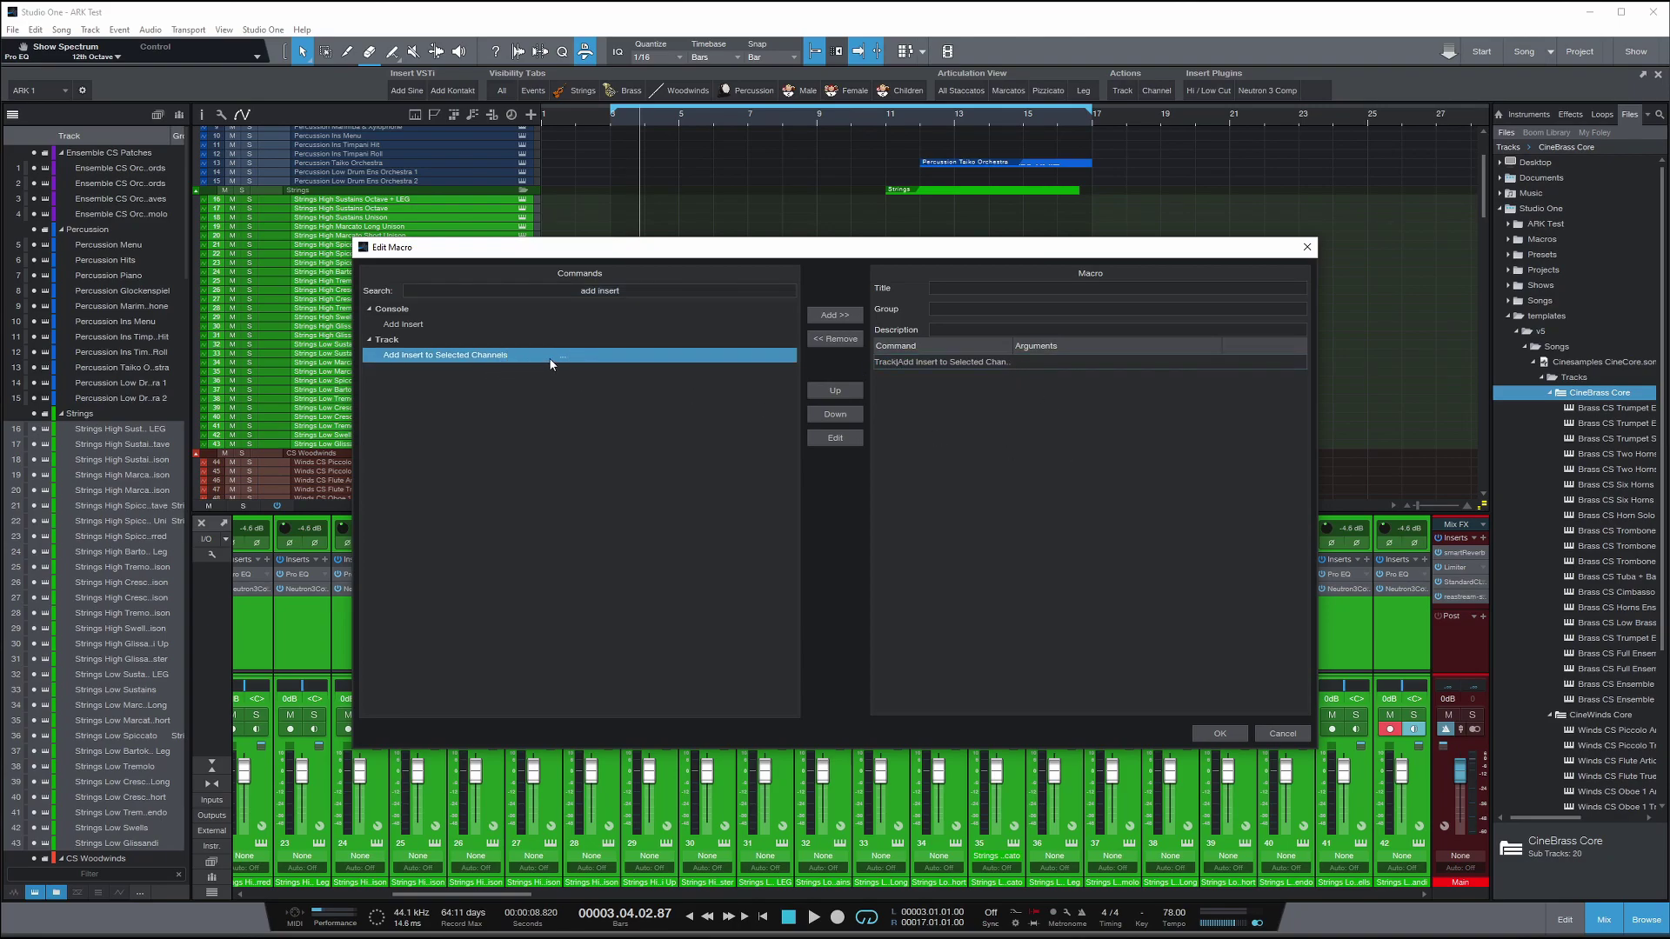
pyautogui.click(1000, 363)
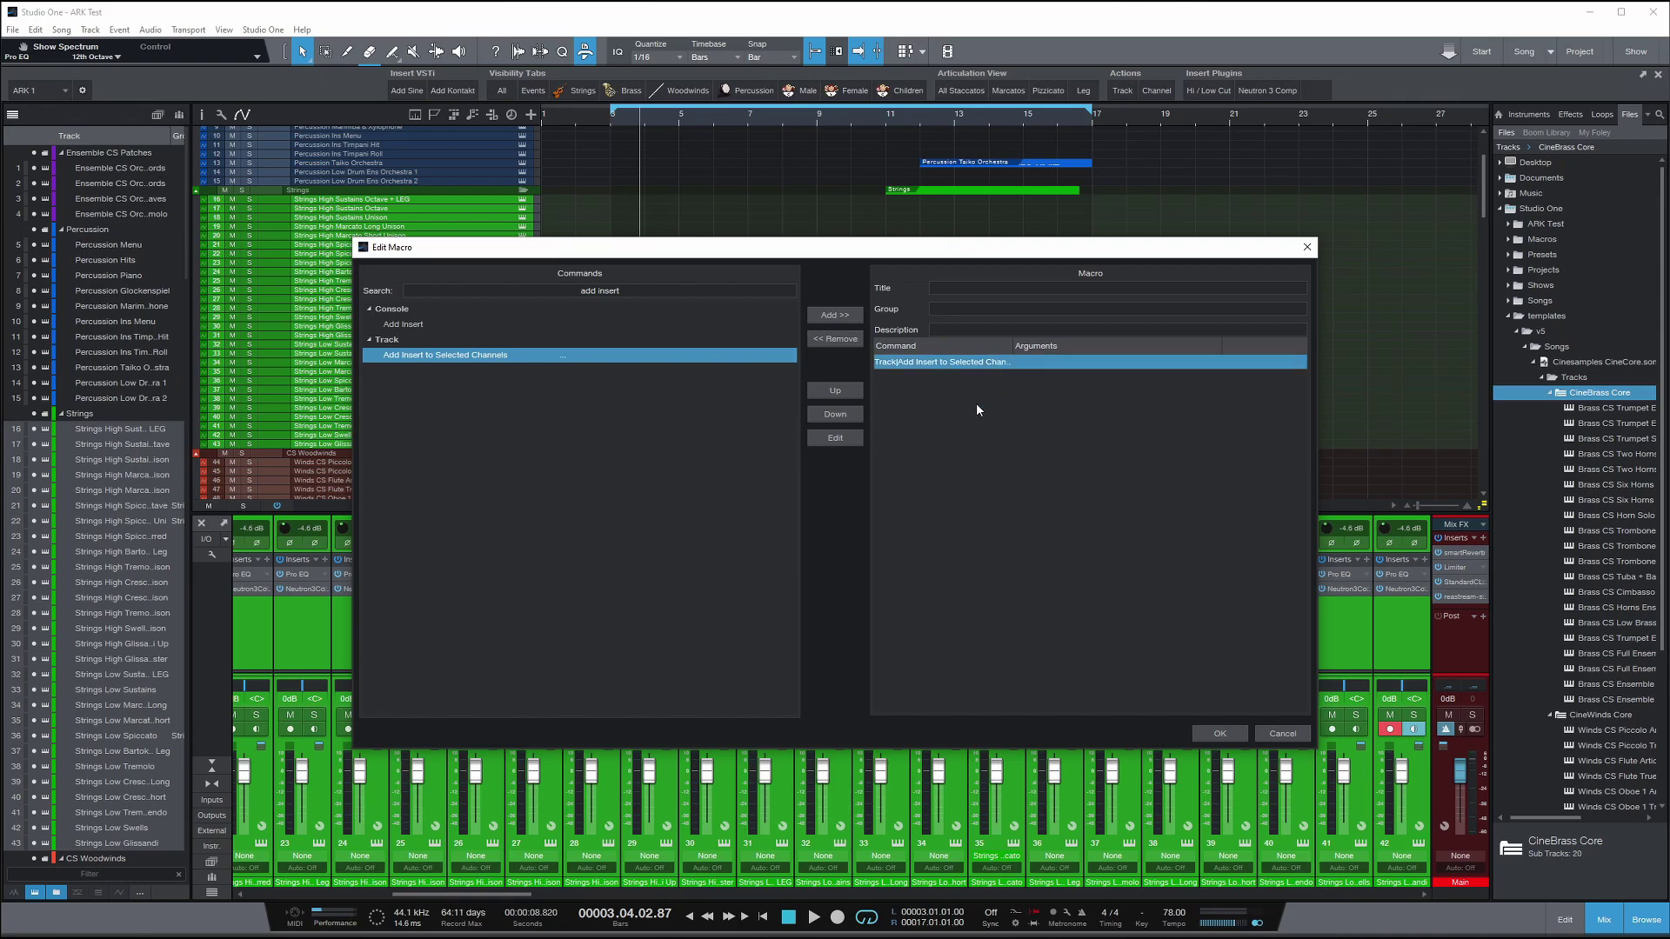
pyautogui.doubleClick(1030, 362)
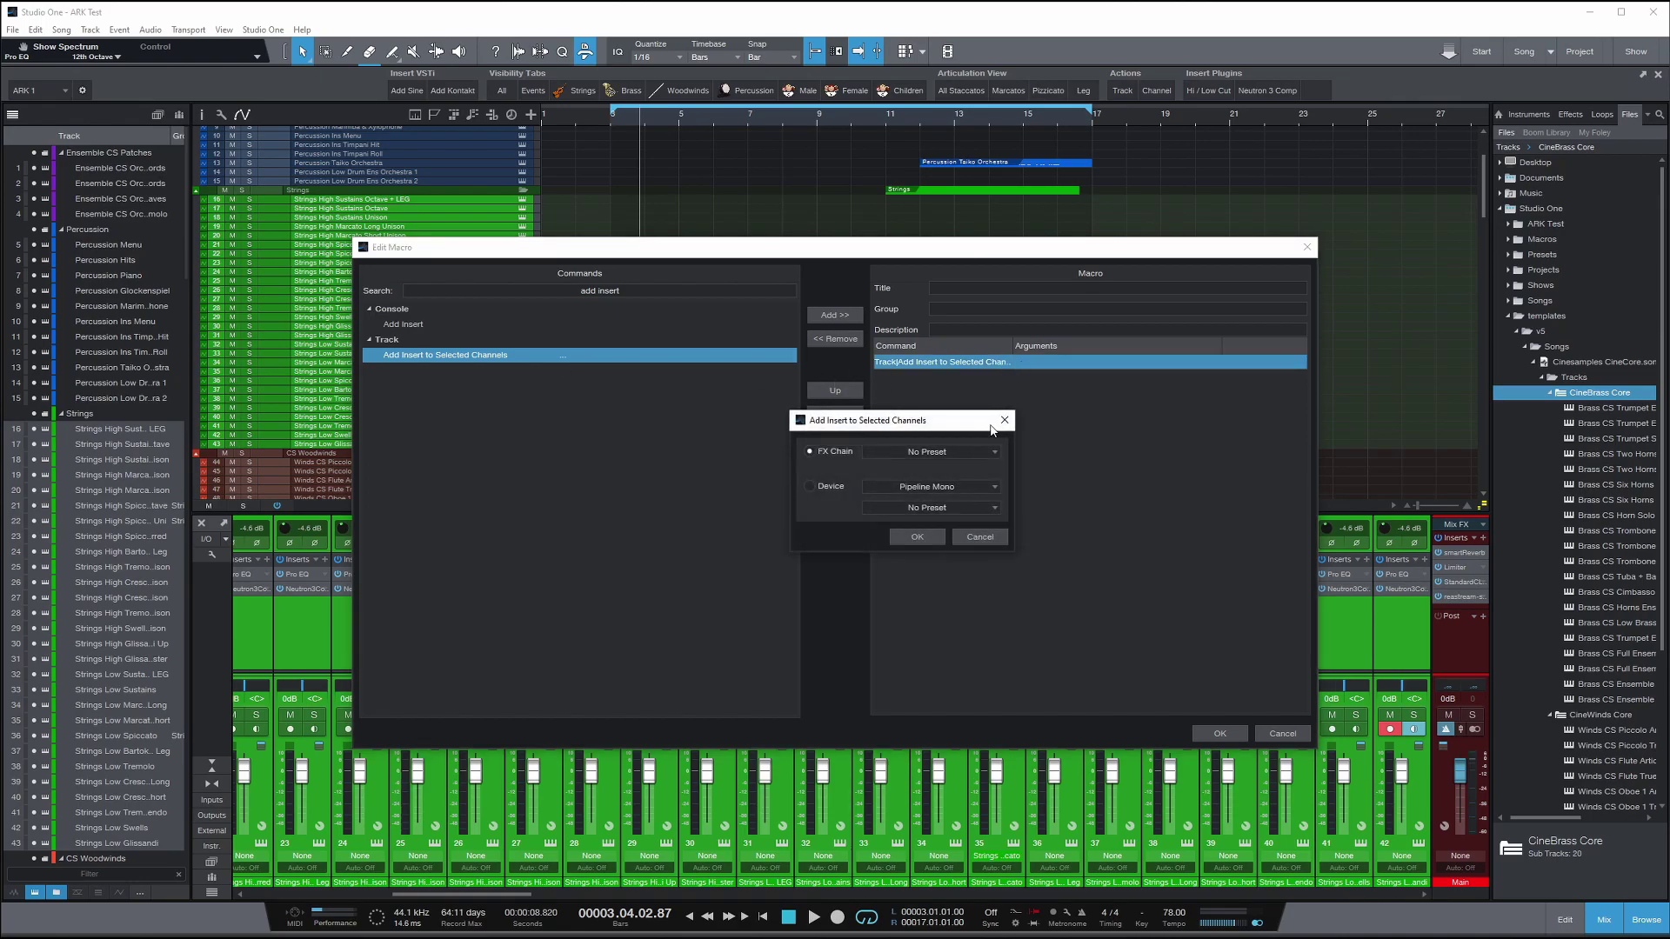
# - Set the insert device to FabFilter Pro-Q 3 with the Pro-Q3 Low & High Cut M/S preset
pyautogui.click(905, 453)
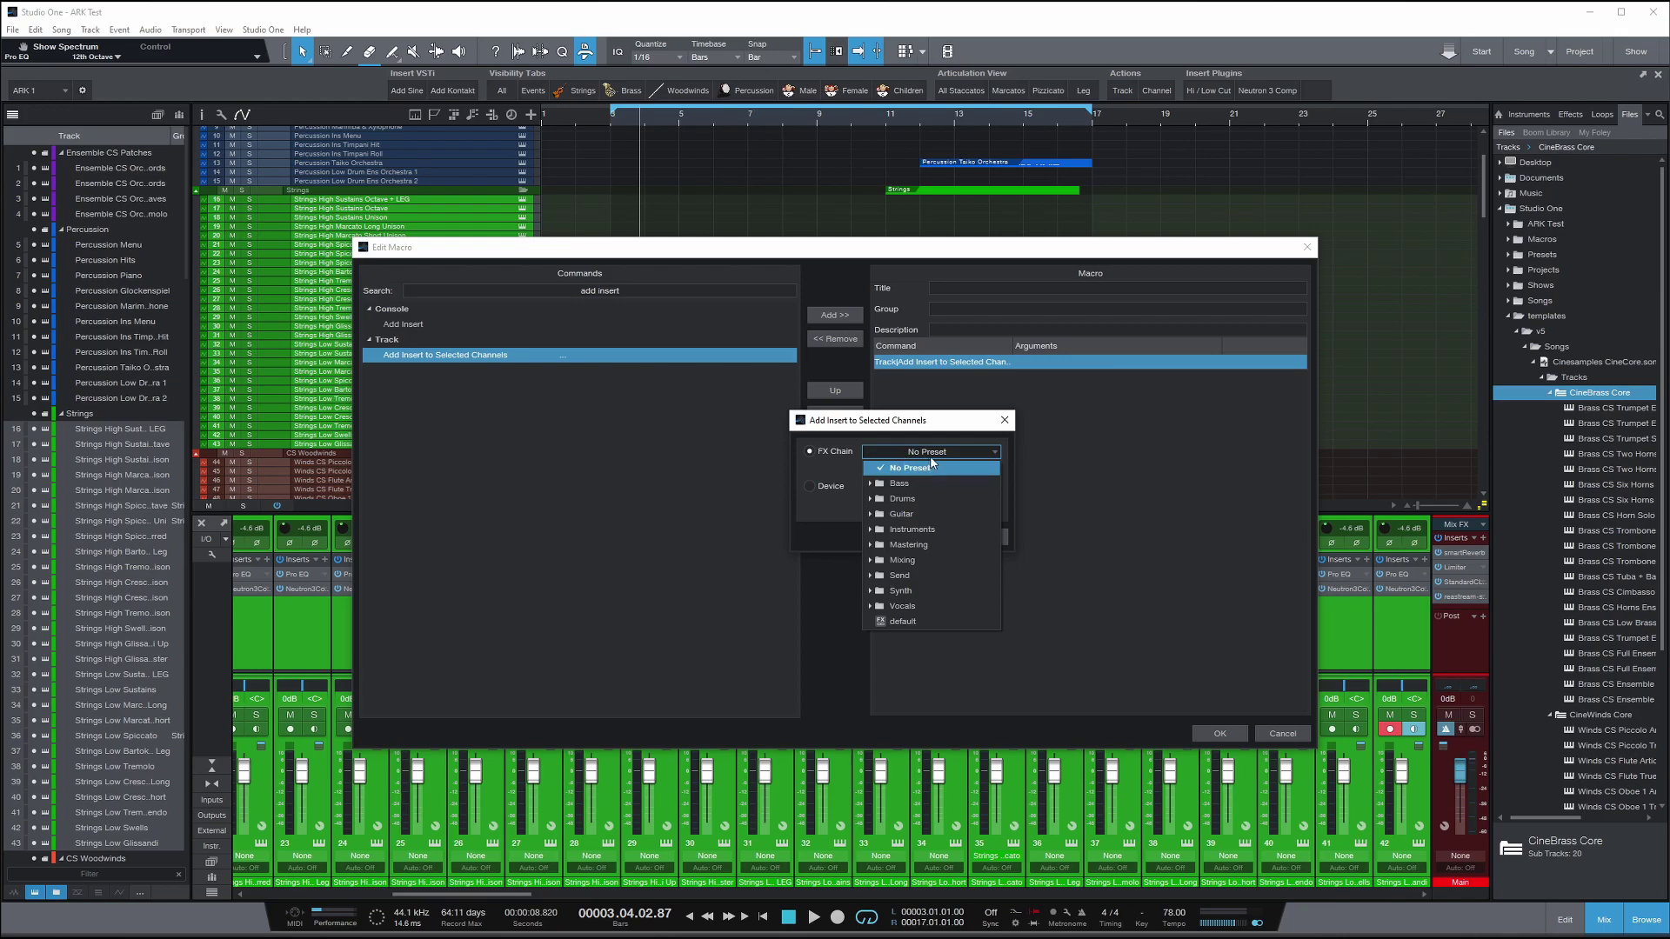
pyautogui.click(861, 459)
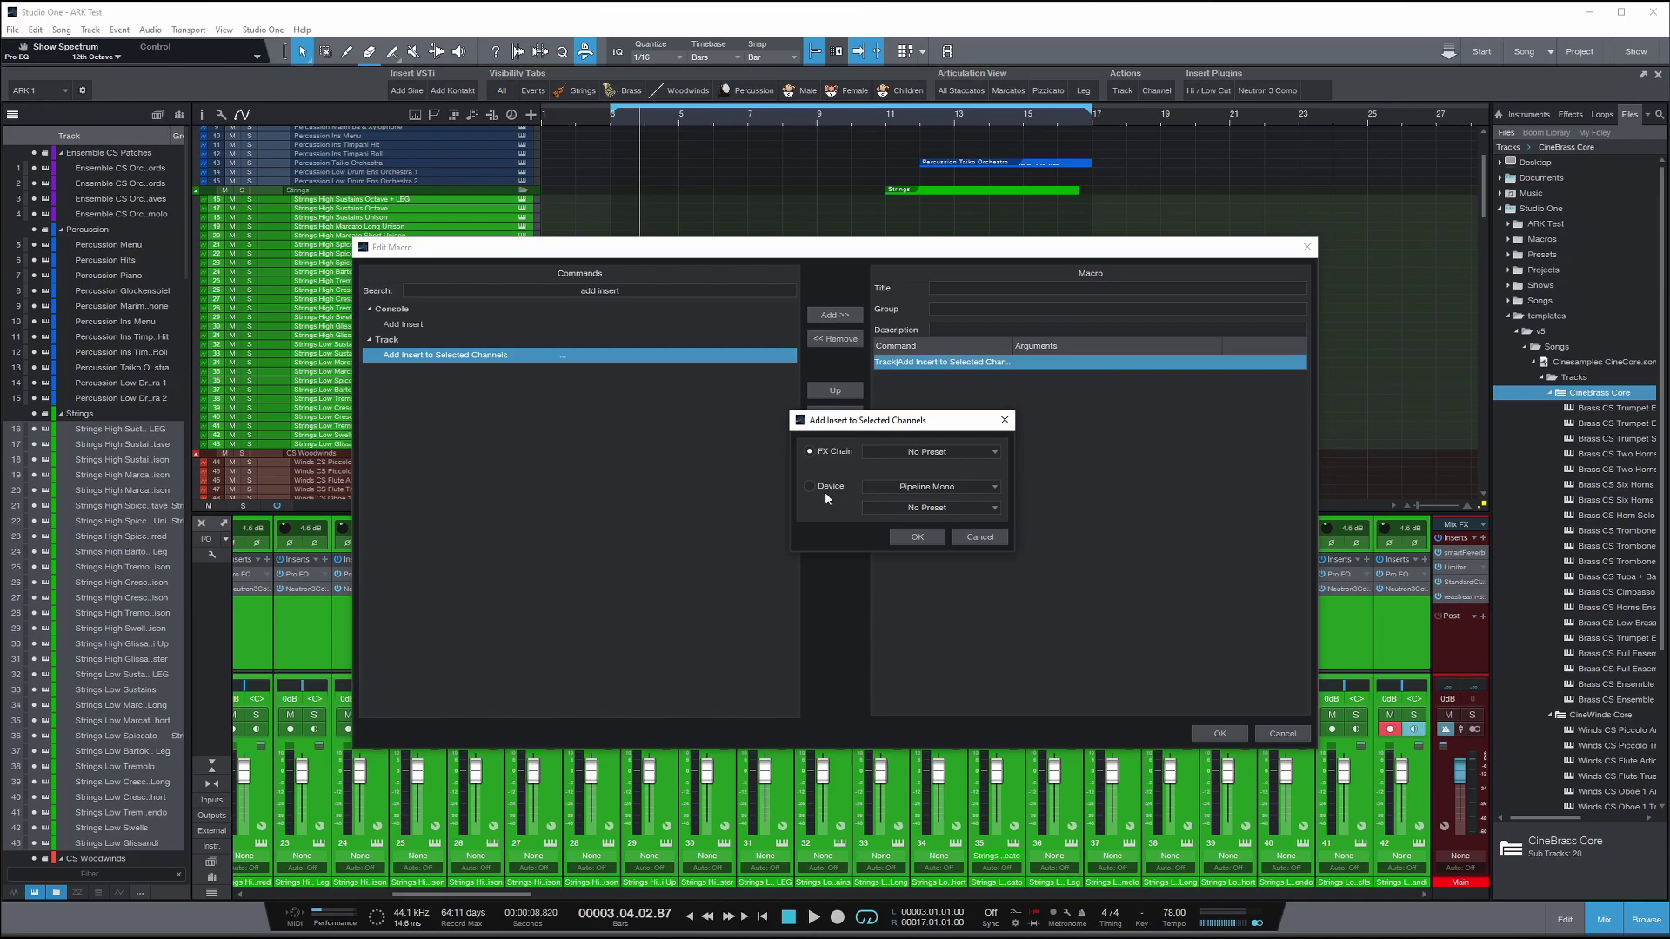
pyautogui.click(935, 487)
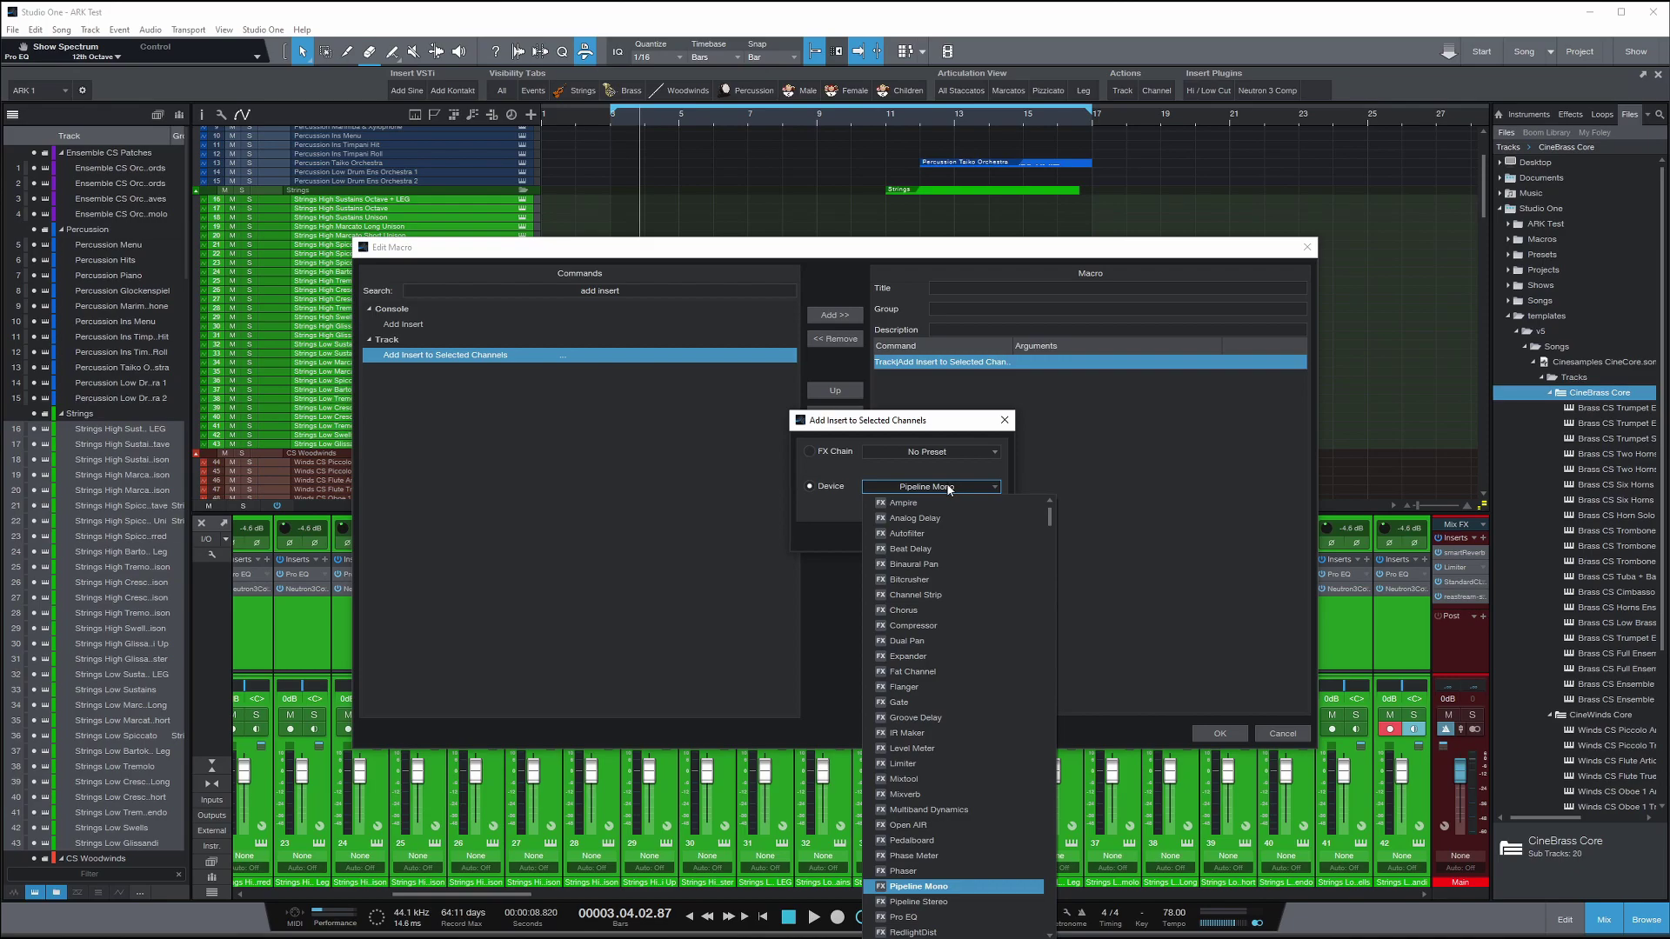
pyautogui.click(957, 485)
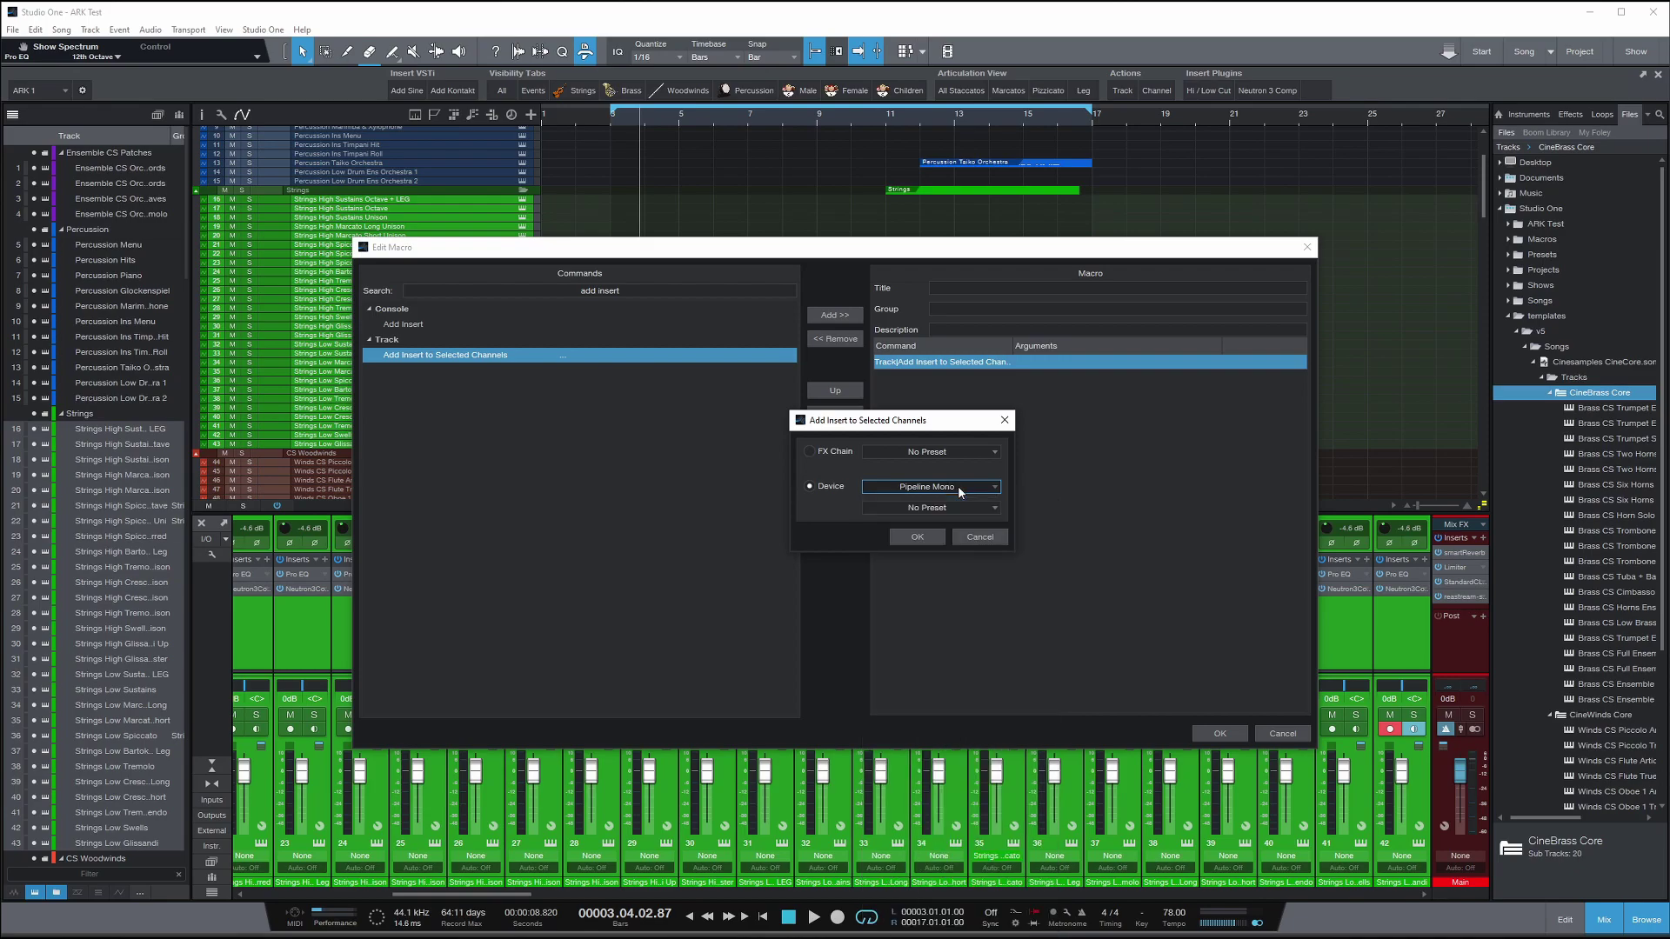
pyautogui.click(948, 484)
pyautogui.scroll(10, 989, 722)
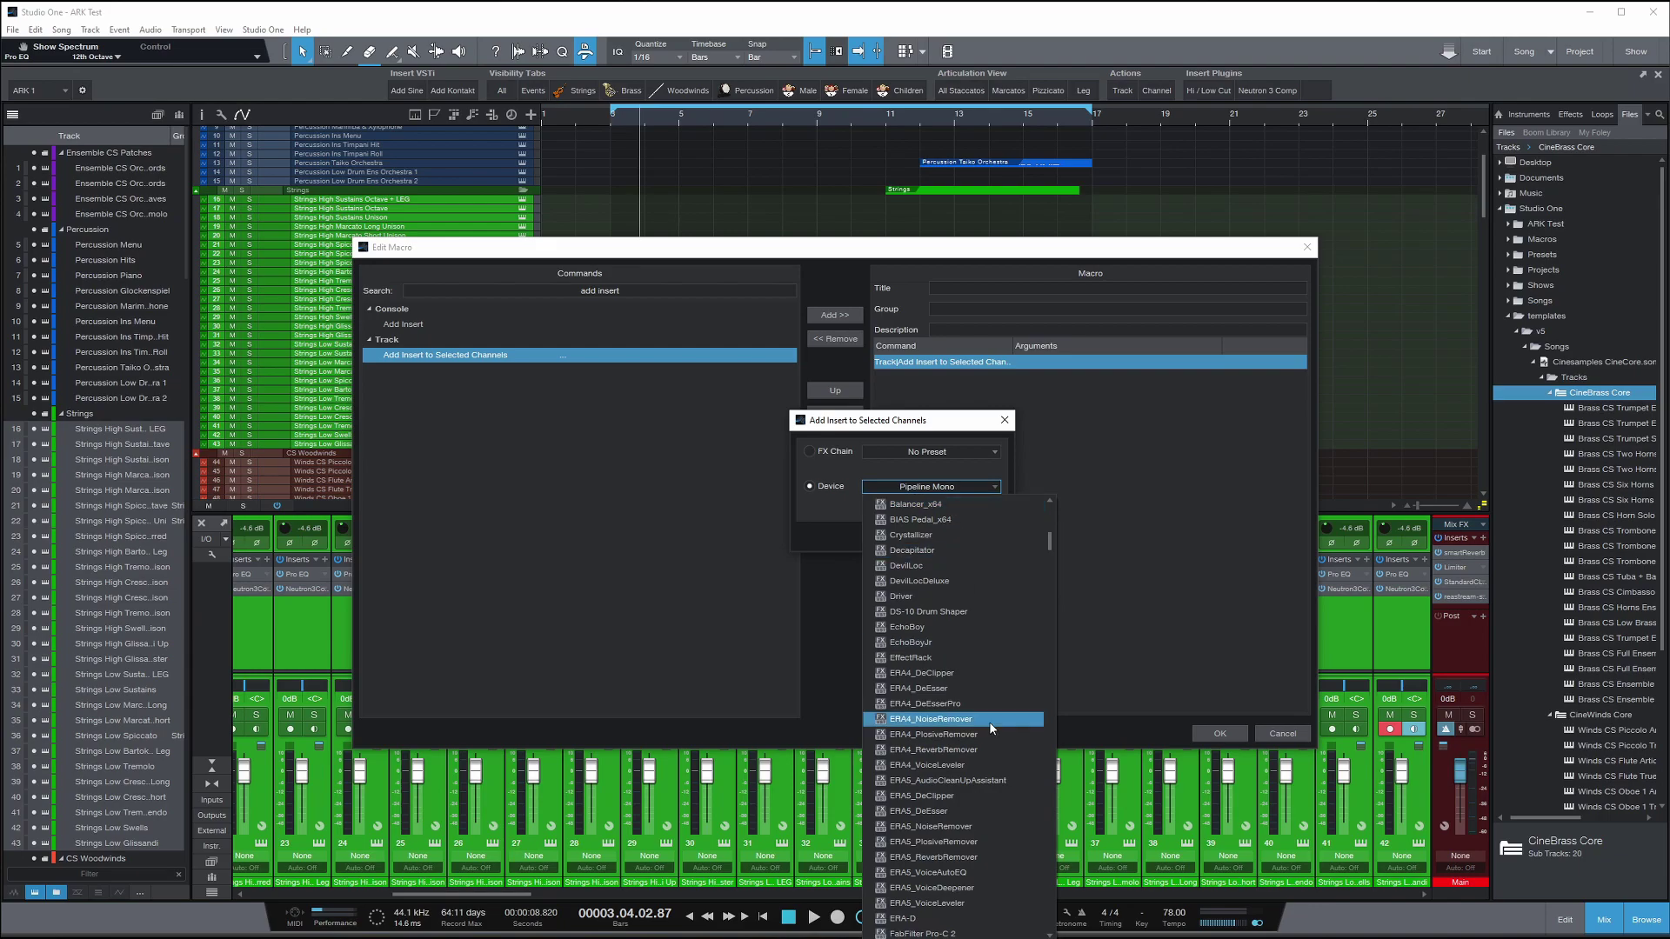
pyautogui.scroll(-5, 984, 717)
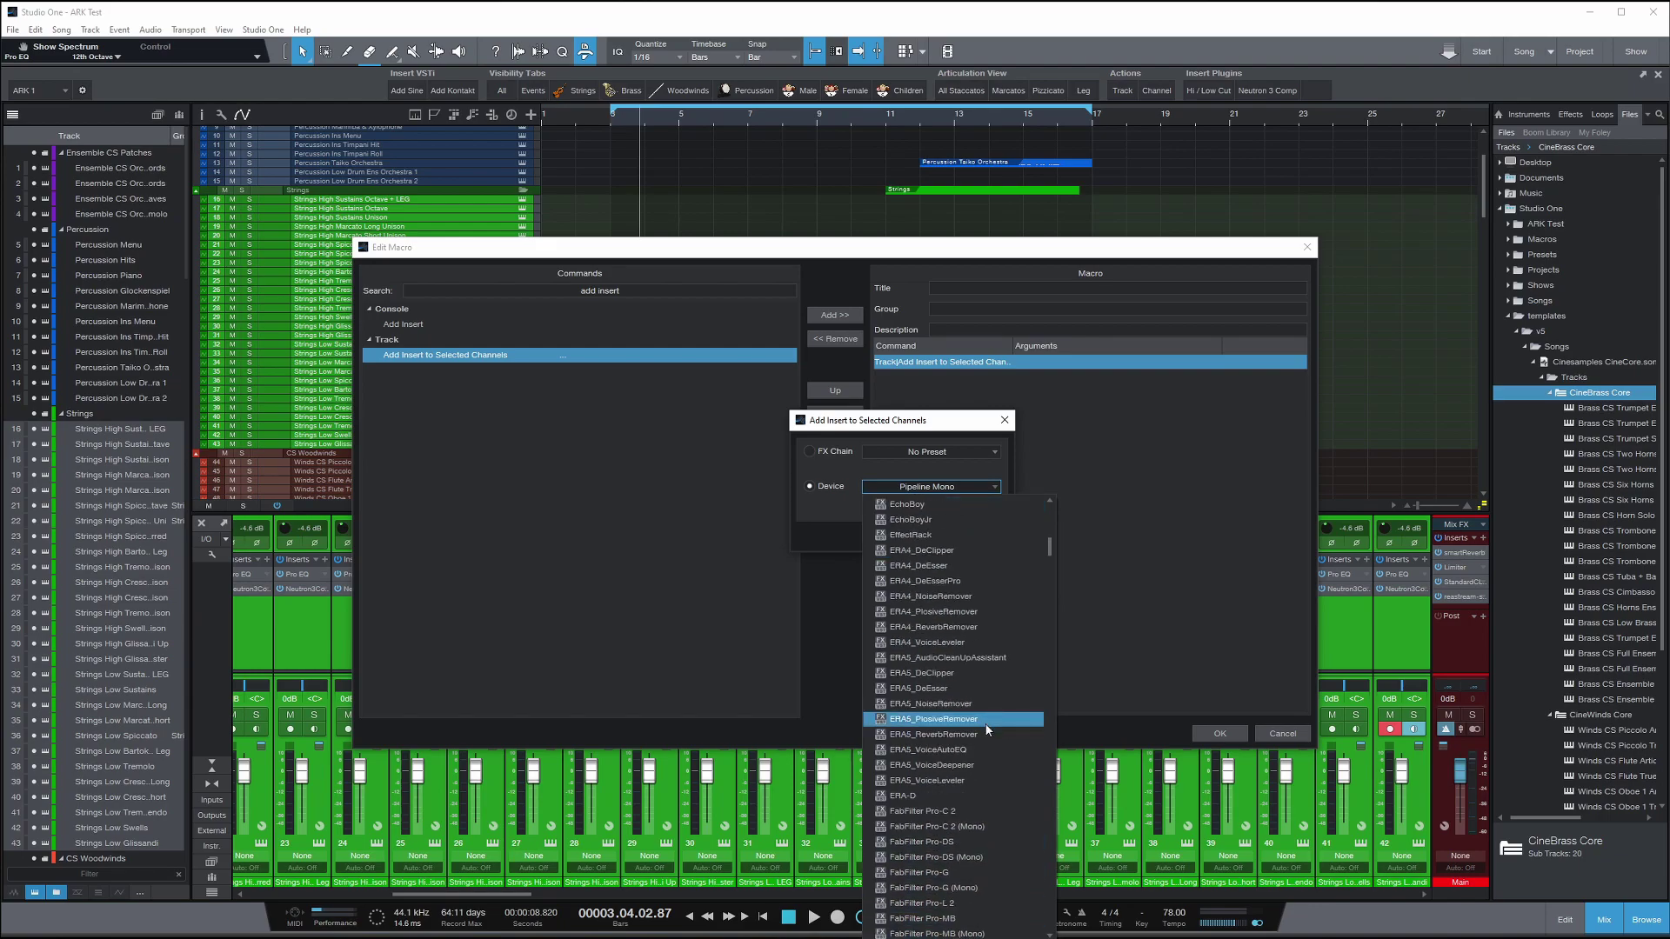
pyautogui.scroll(-1, 987, 729)
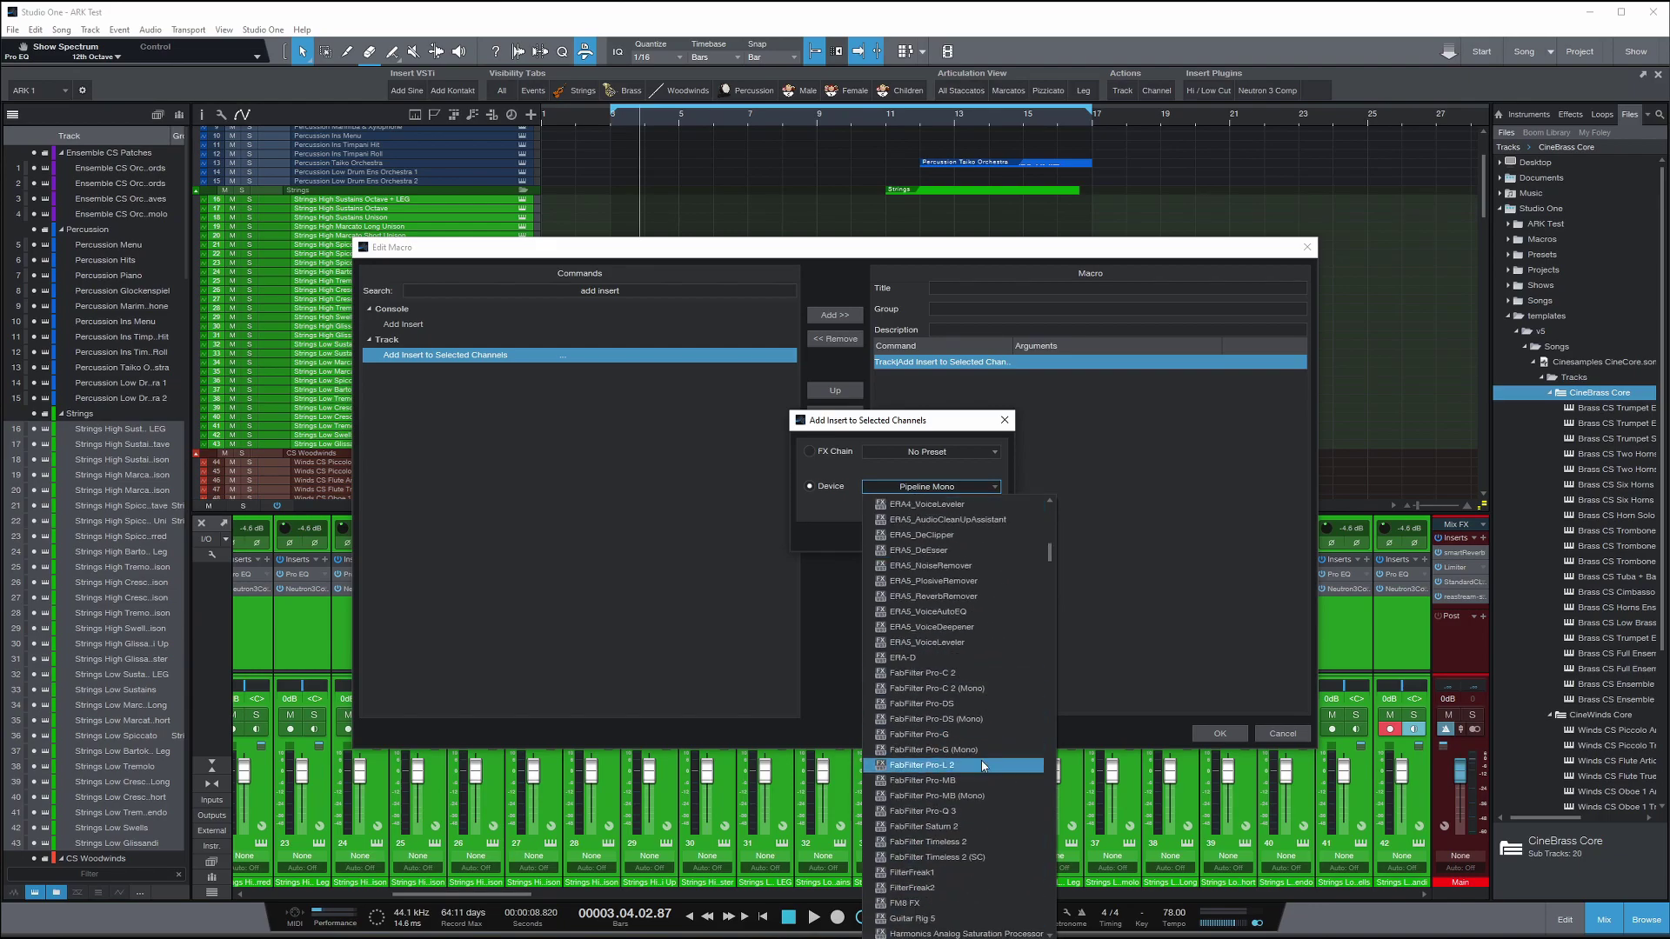
pyautogui.click(976, 812)
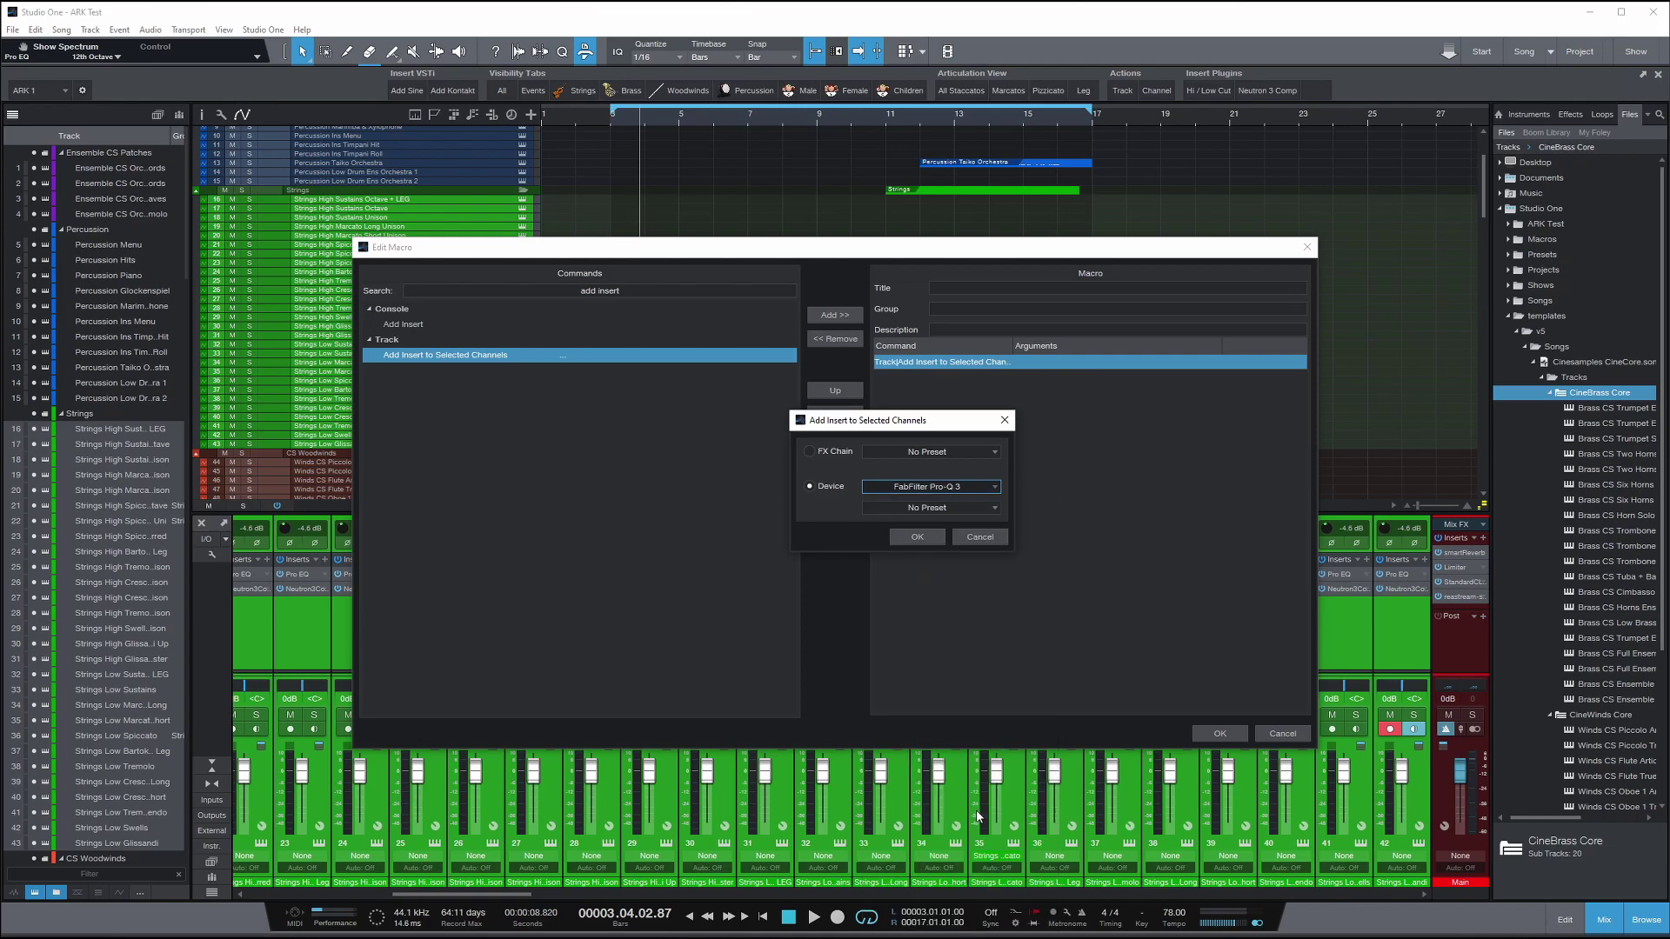
pyautogui.click(921, 509)
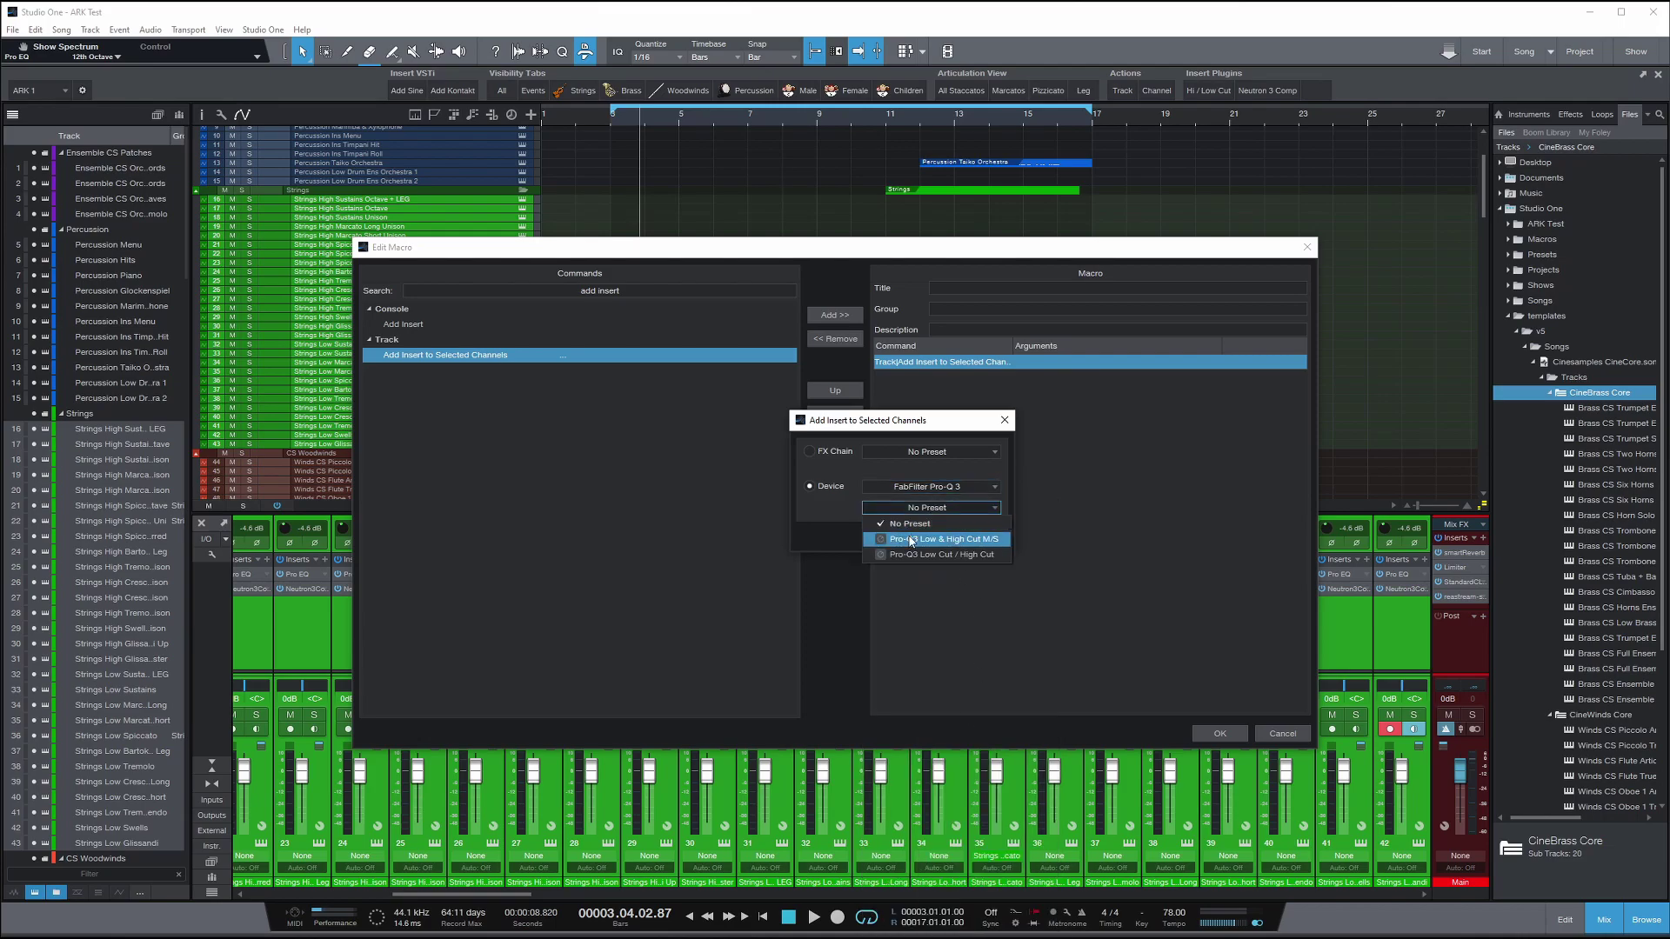
pyautogui.click(891, 539)
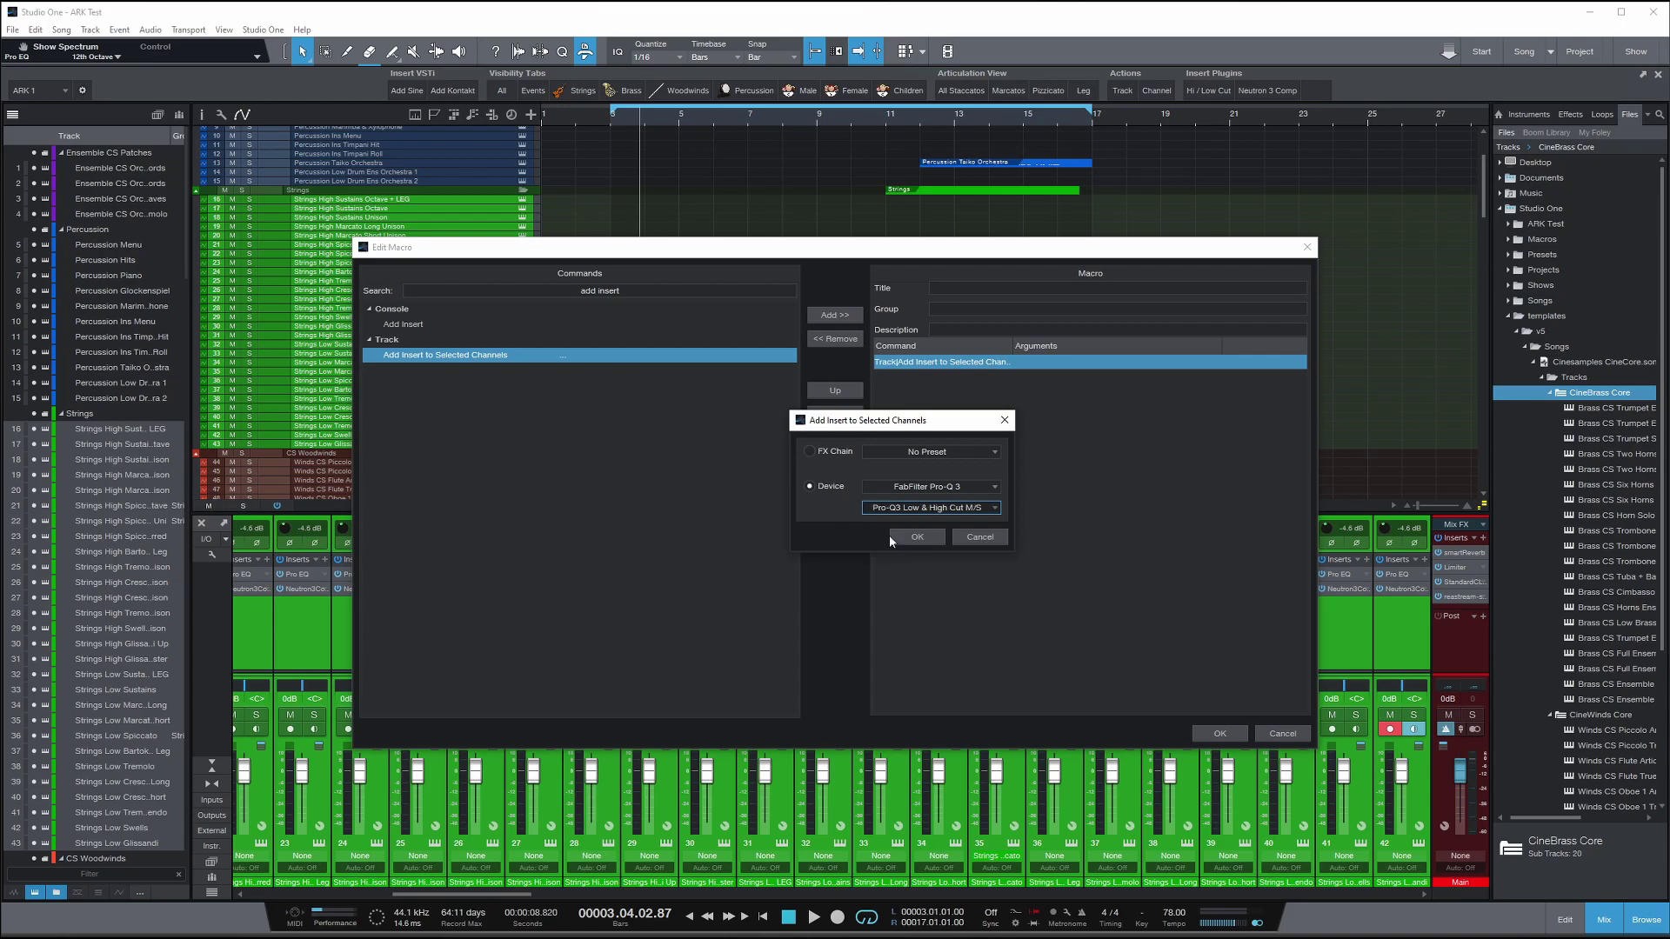
pyautogui.click(925, 536)
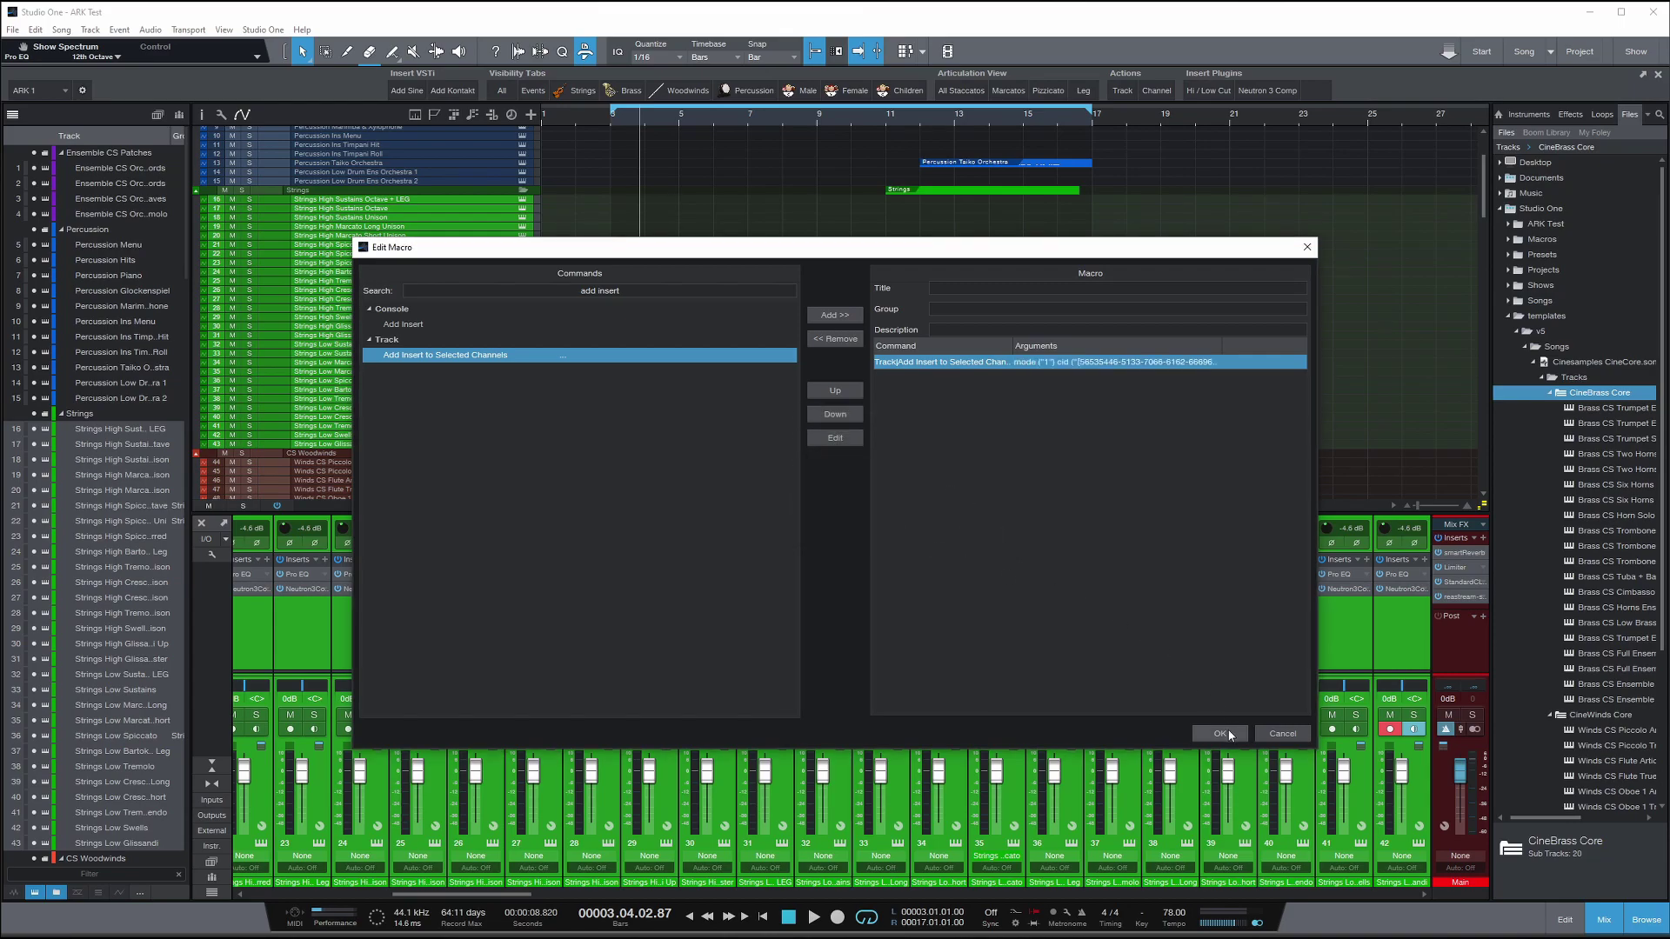
# - Title the macro 'Fab Q 3' and save it
pyautogui.click(1094, 288)
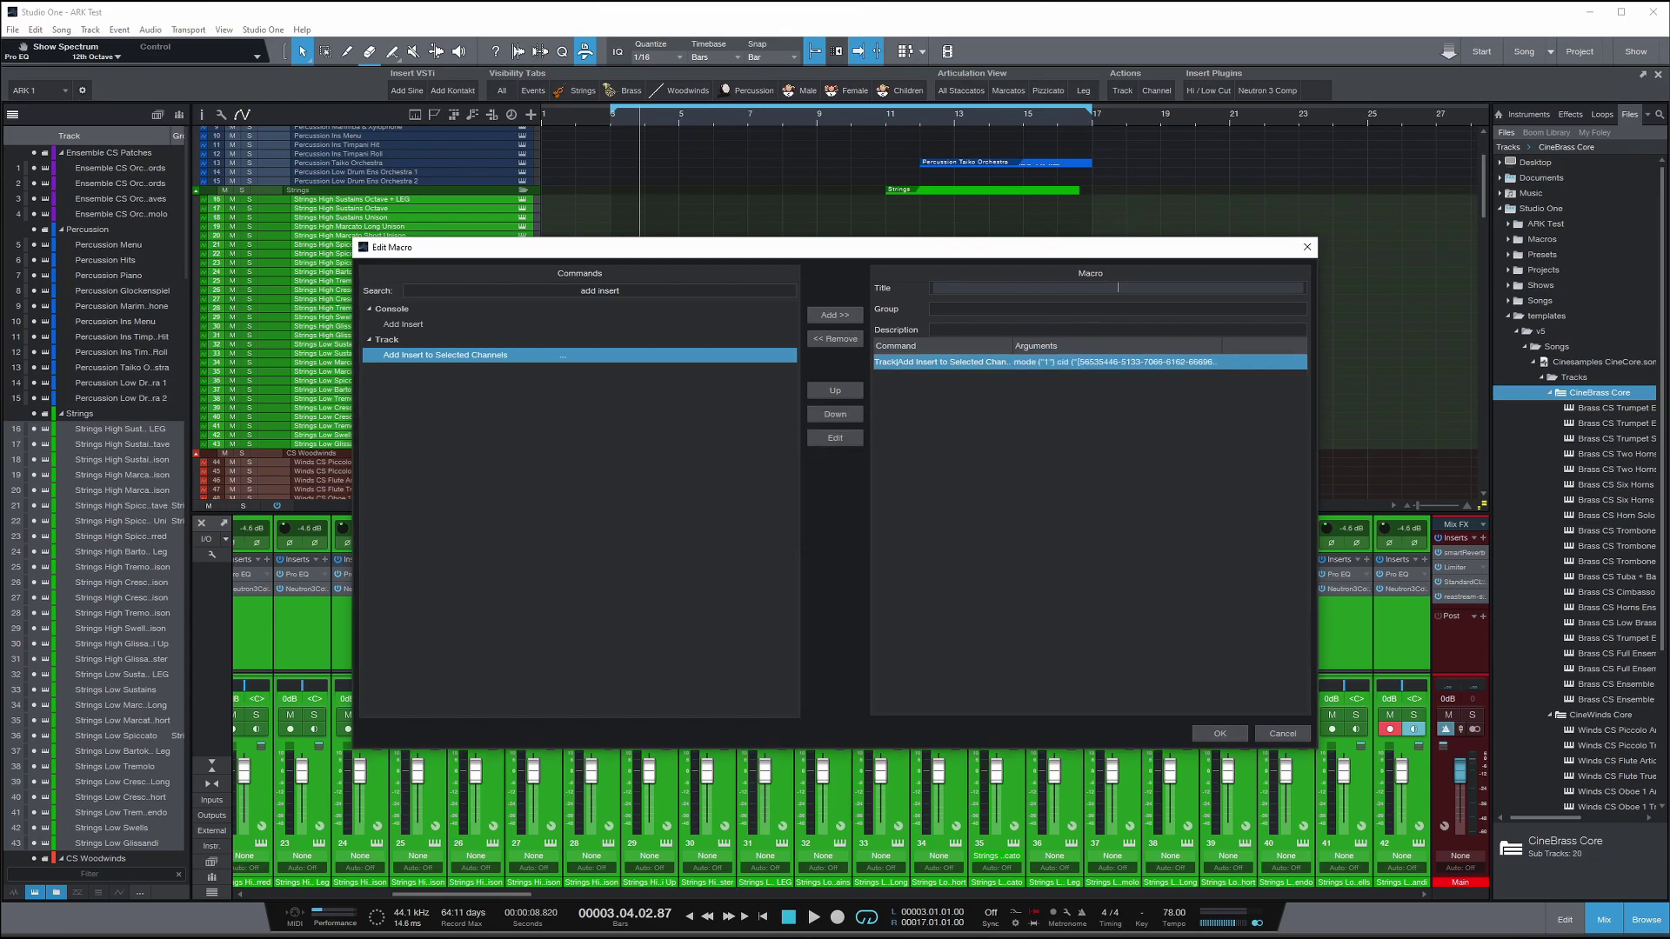
pyautogui.write('Fab Q 3')
pyautogui.press('Return')
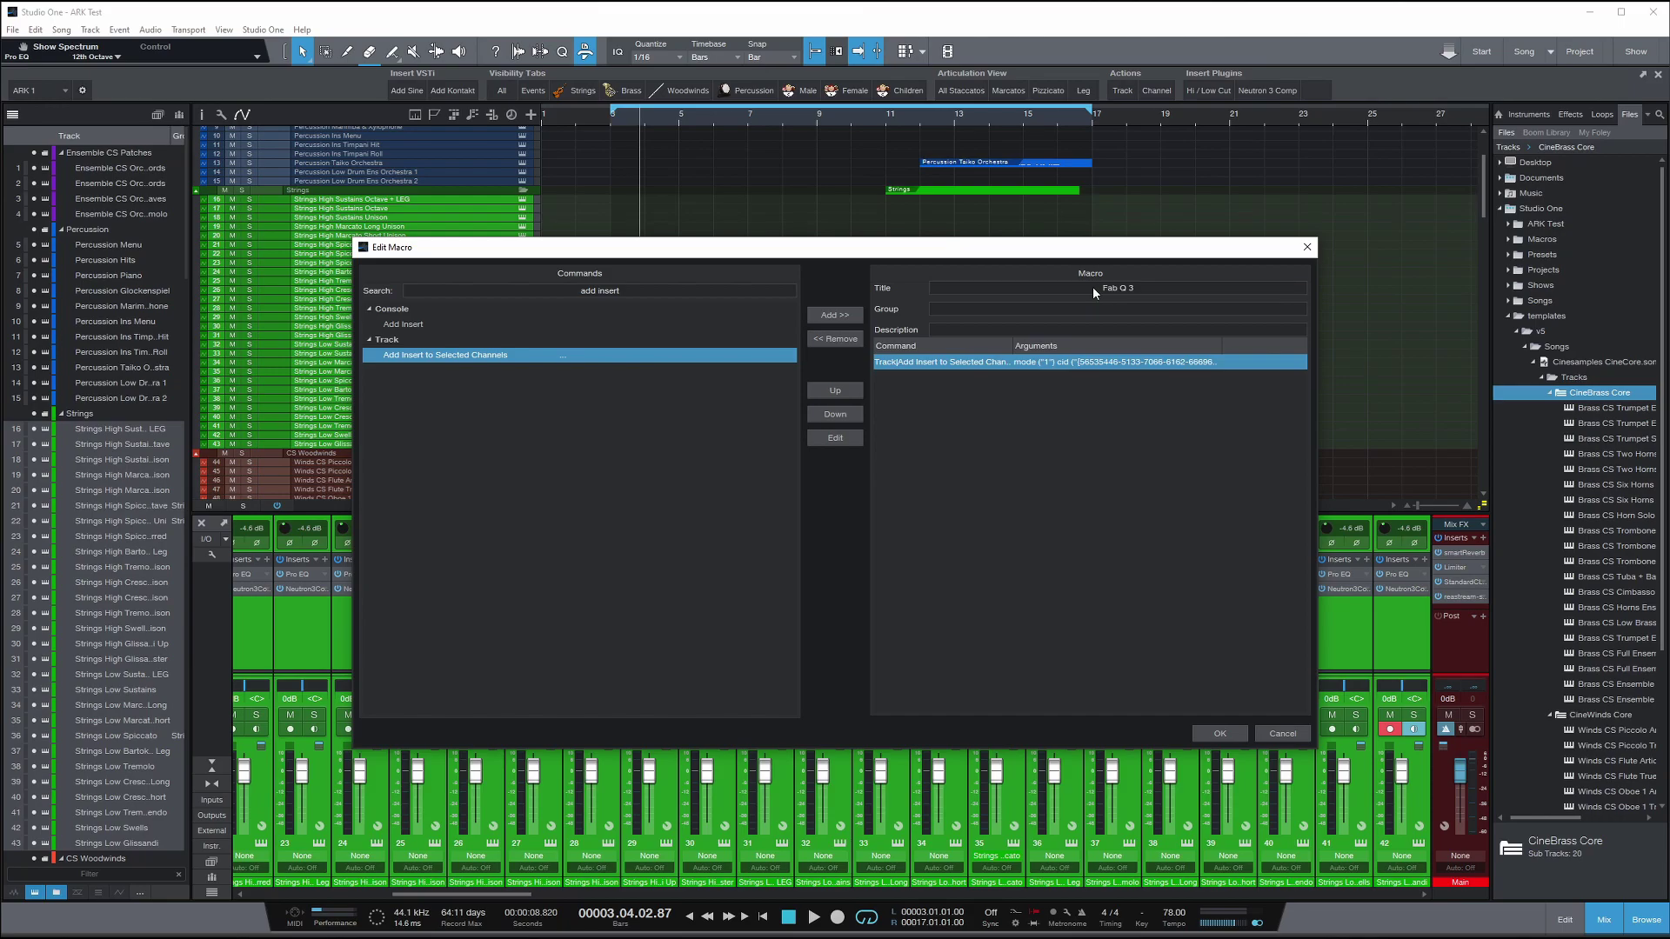
pyautogui.click(1228, 735)
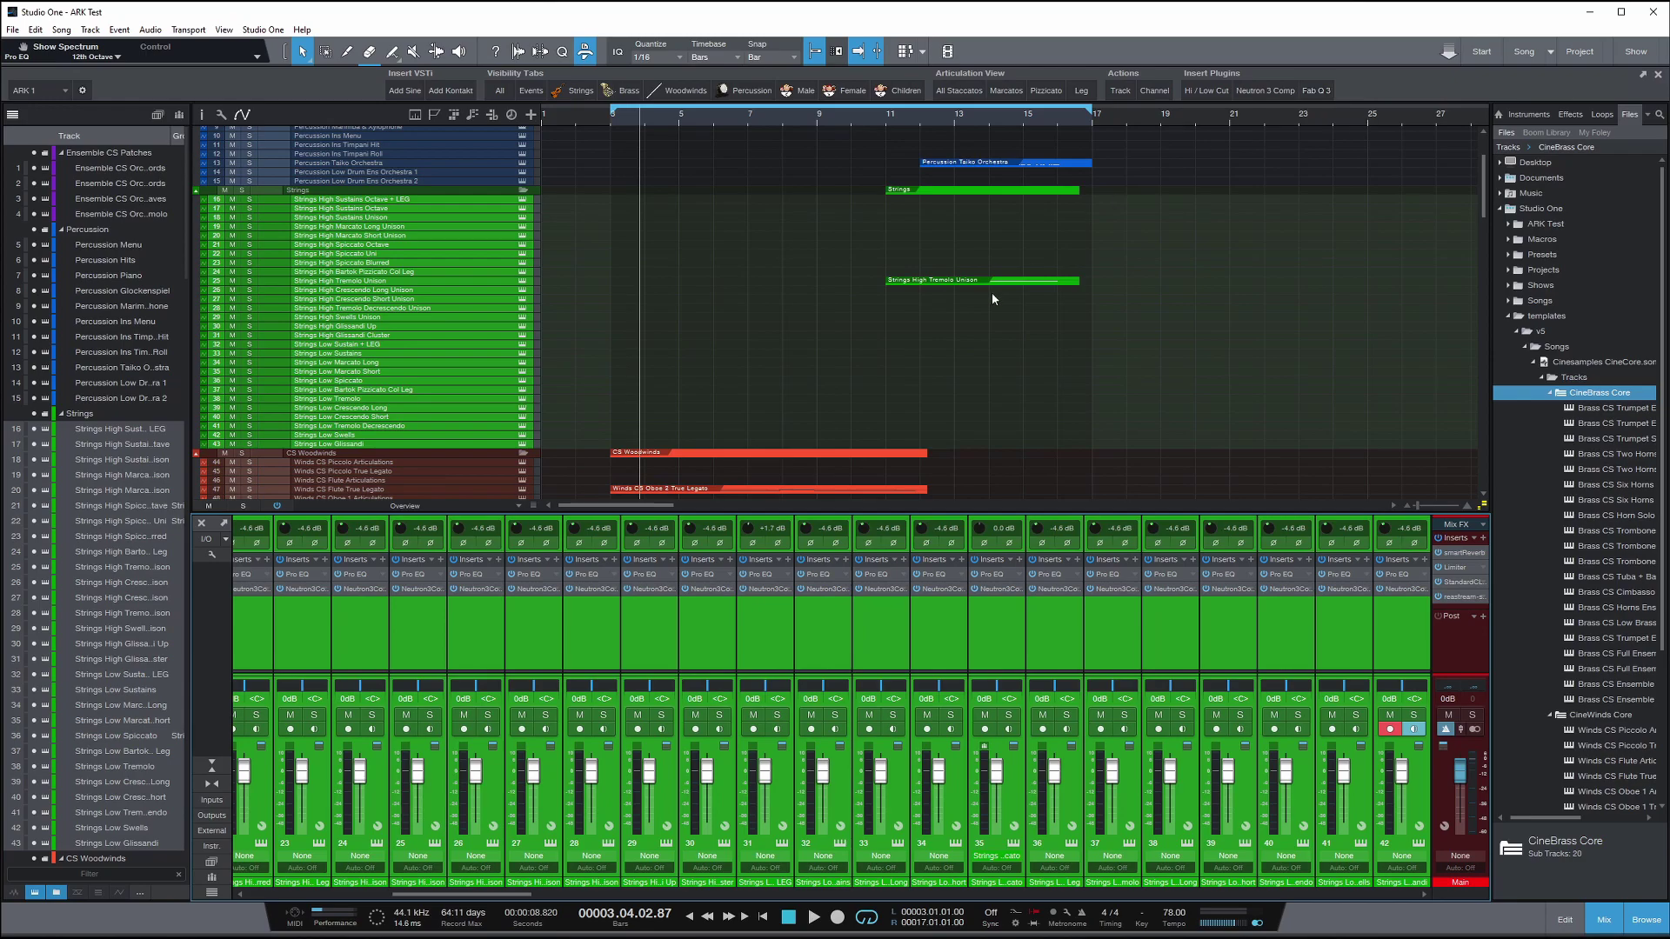
# - Run the Fab Q 3 macro, inspect the Pro-Q 3 and Neutron views, then undo the inserts
pyautogui.click(1311, 90)
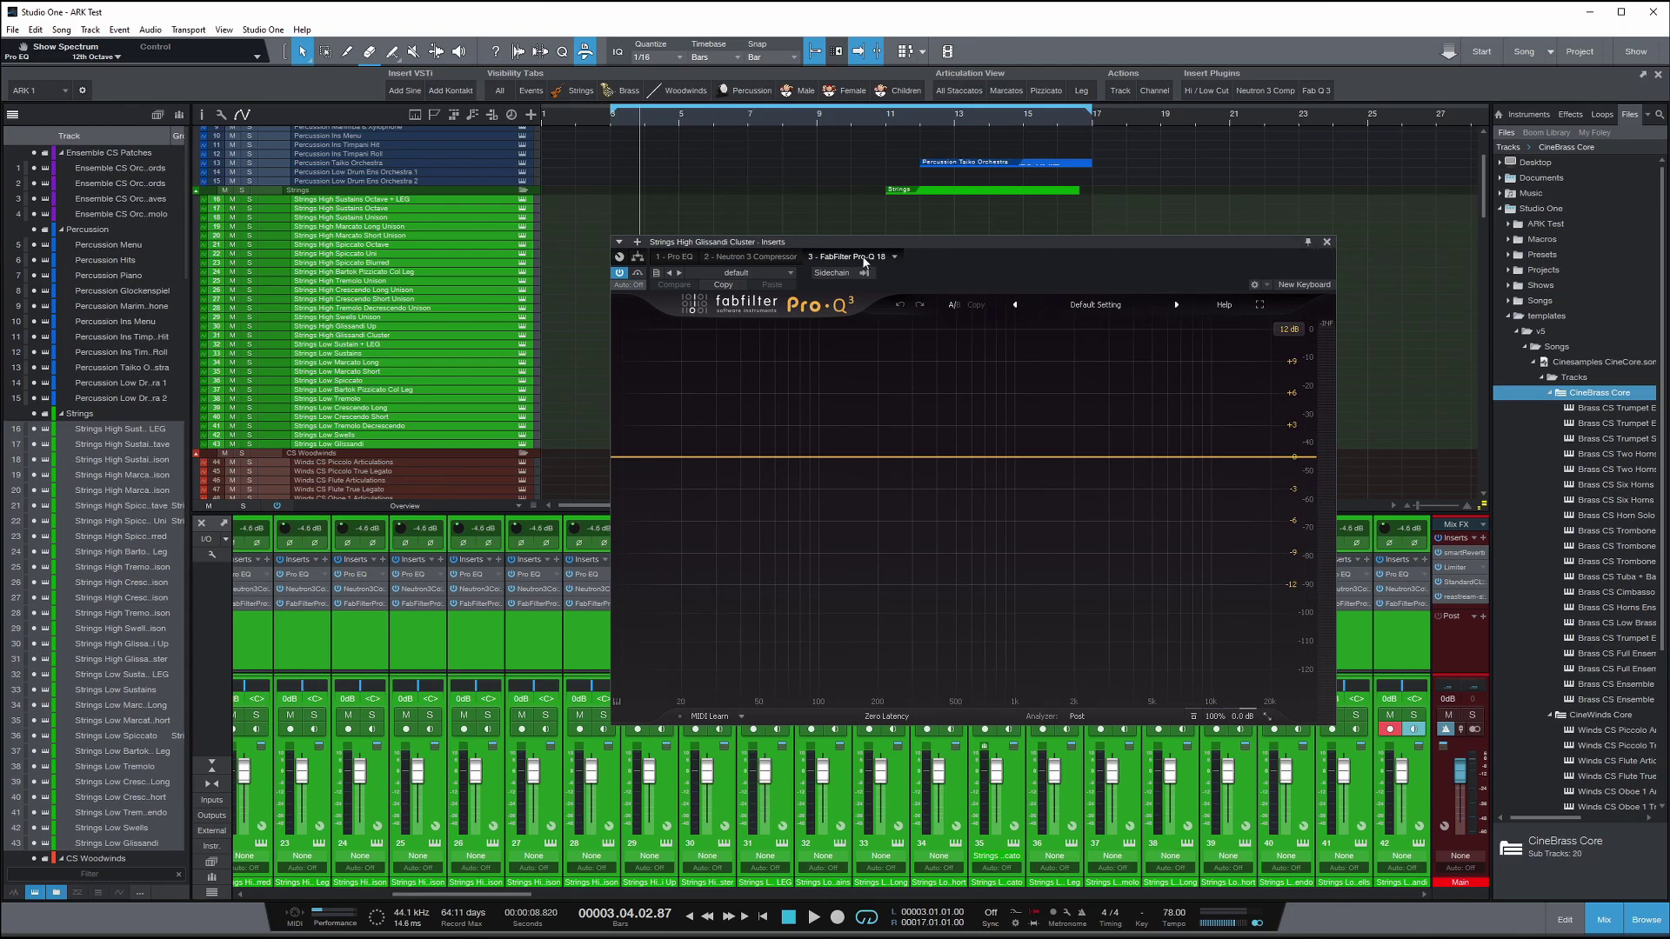
pyautogui.click(772, 260)
pyautogui.click(848, 256)
pyautogui.click(753, 257)
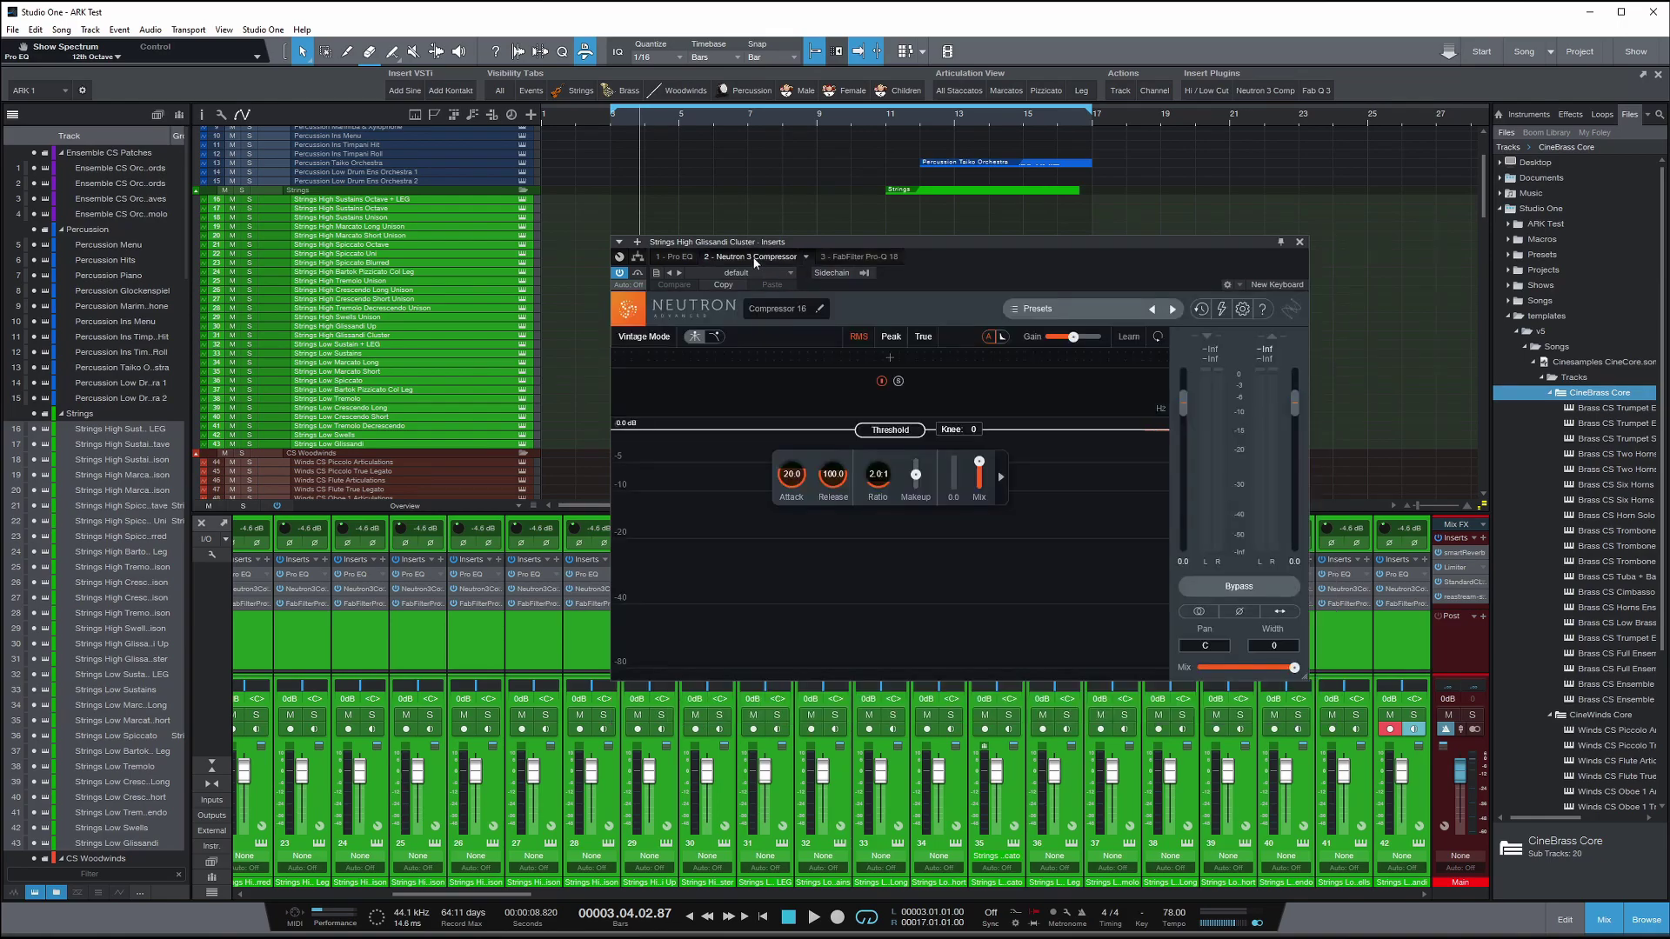
pyautogui.click(1300, 242)
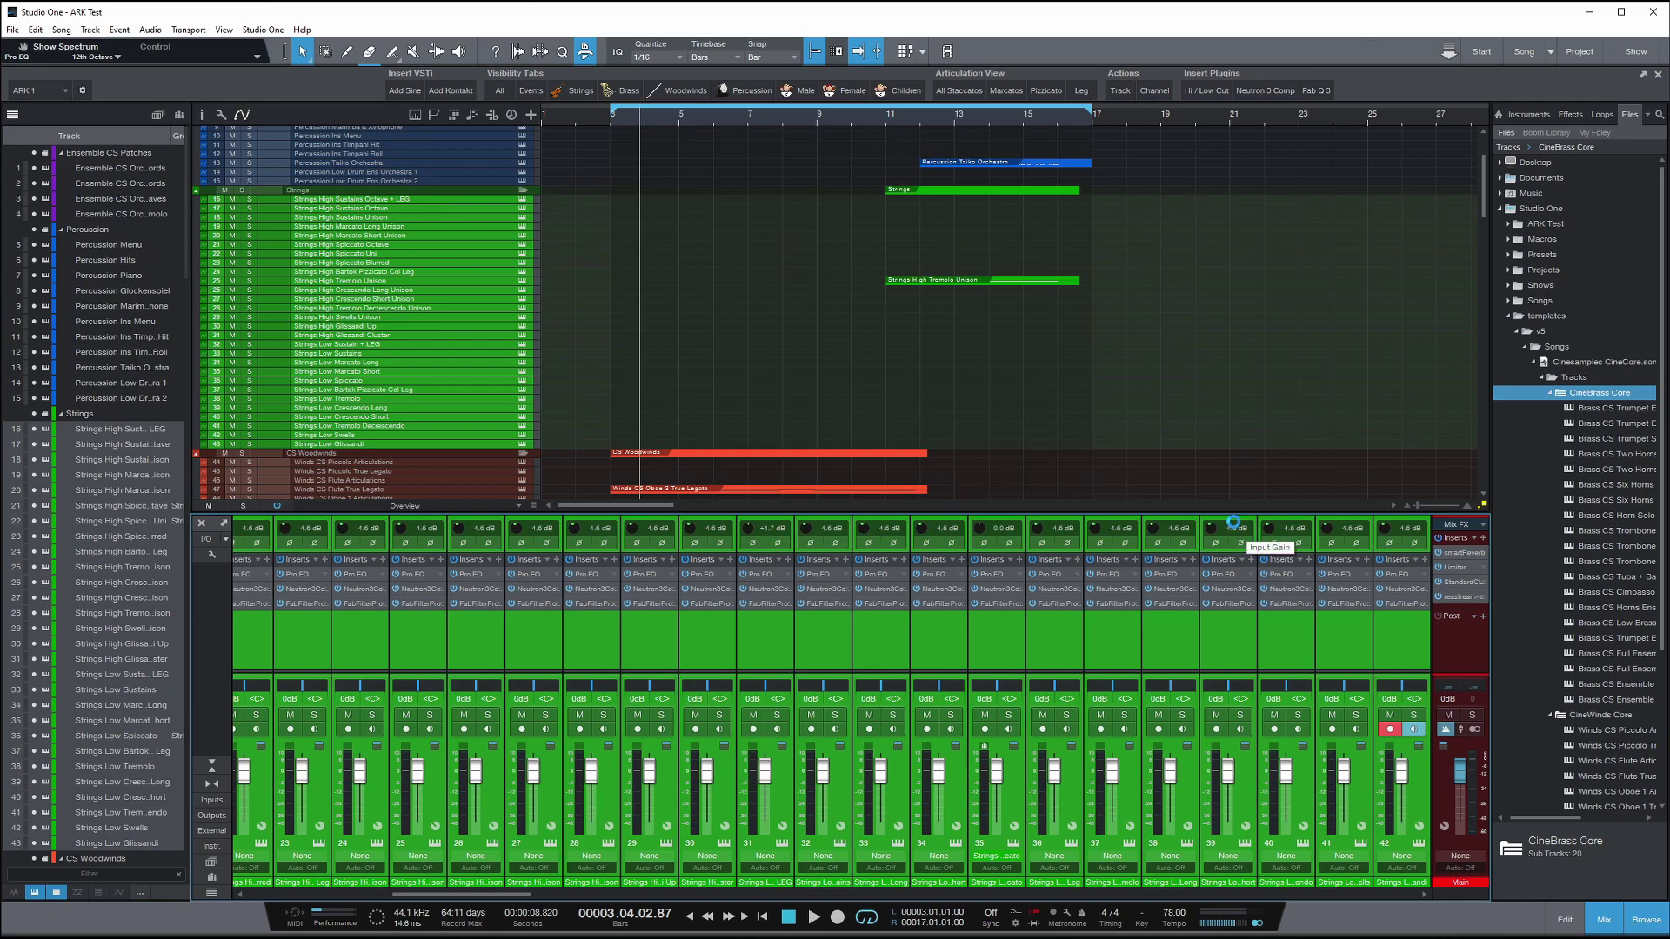
pyautogui.hotkey('ctrl', 'z')
pyautogui.hotkey('ctrl', 'z')
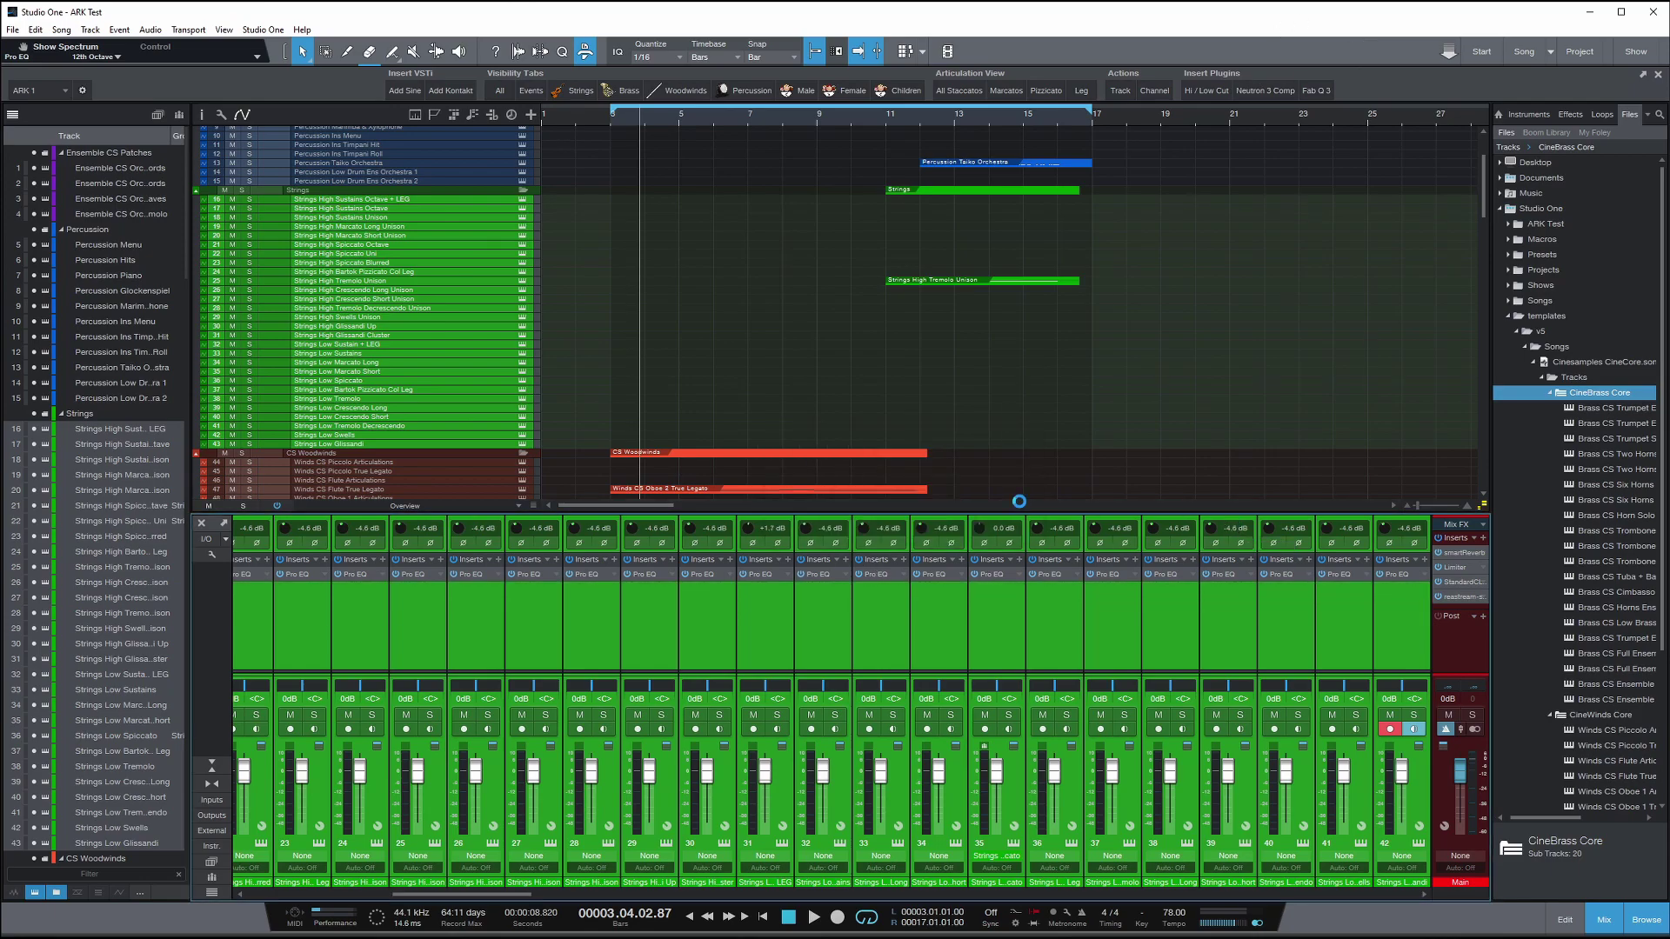
pyautogui.hotkey('ctrl', 'z')
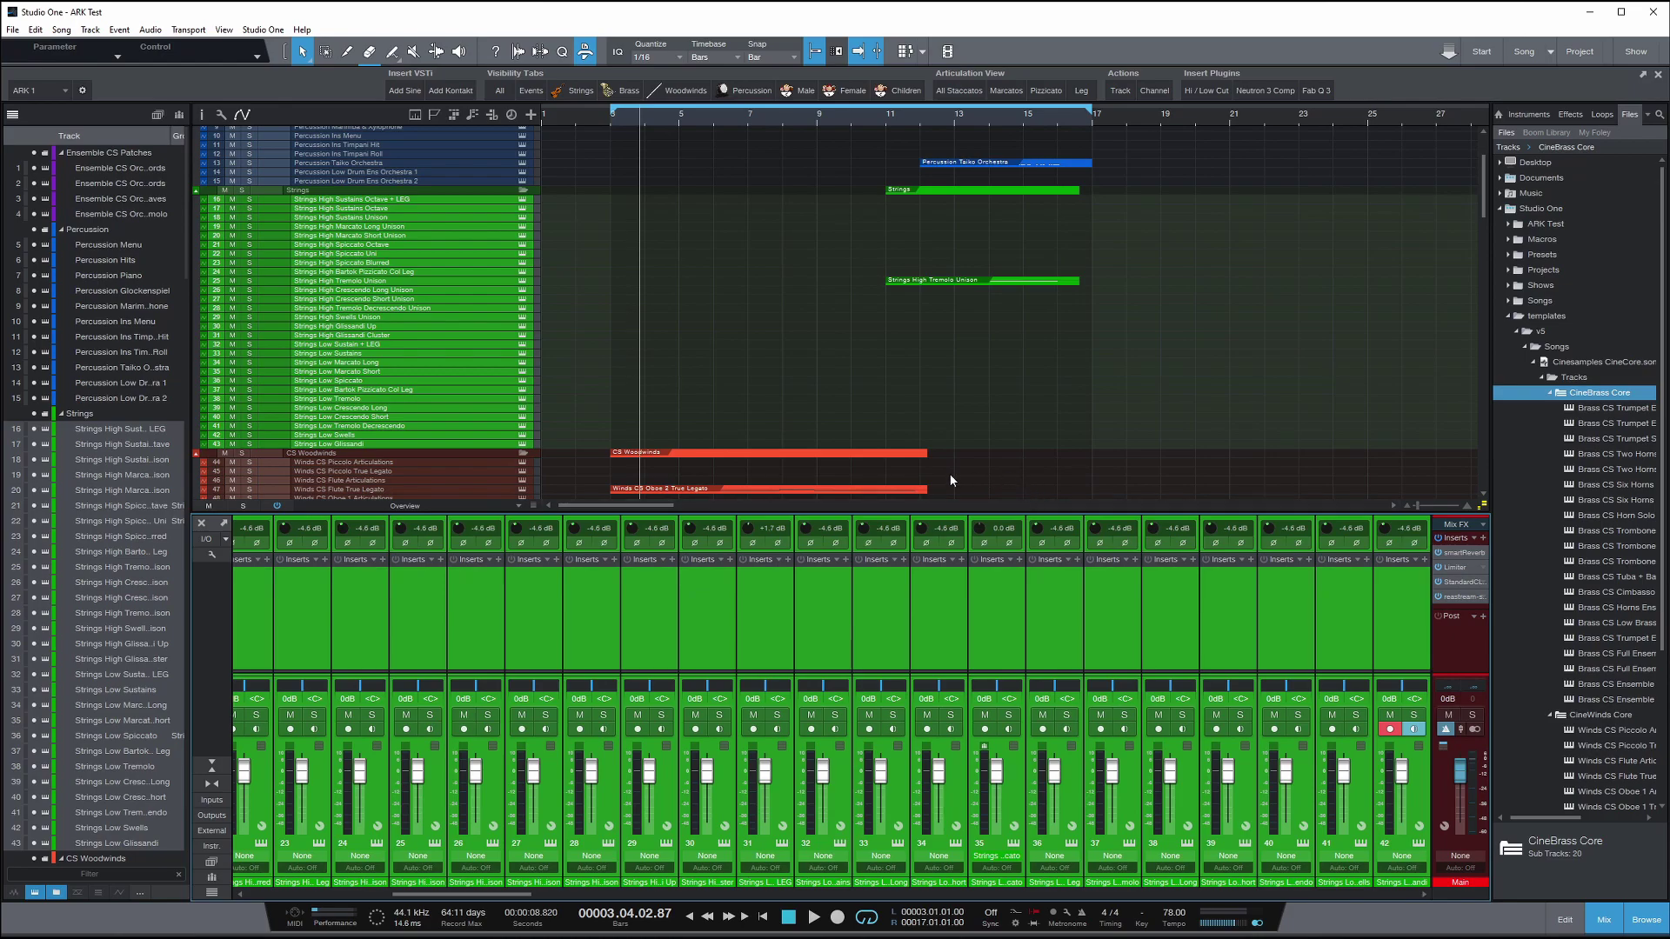
# - Make the arrangement taller, widen the file browser, and check the File menu's save options
pyautogui.scroll(-8, 461, 452)
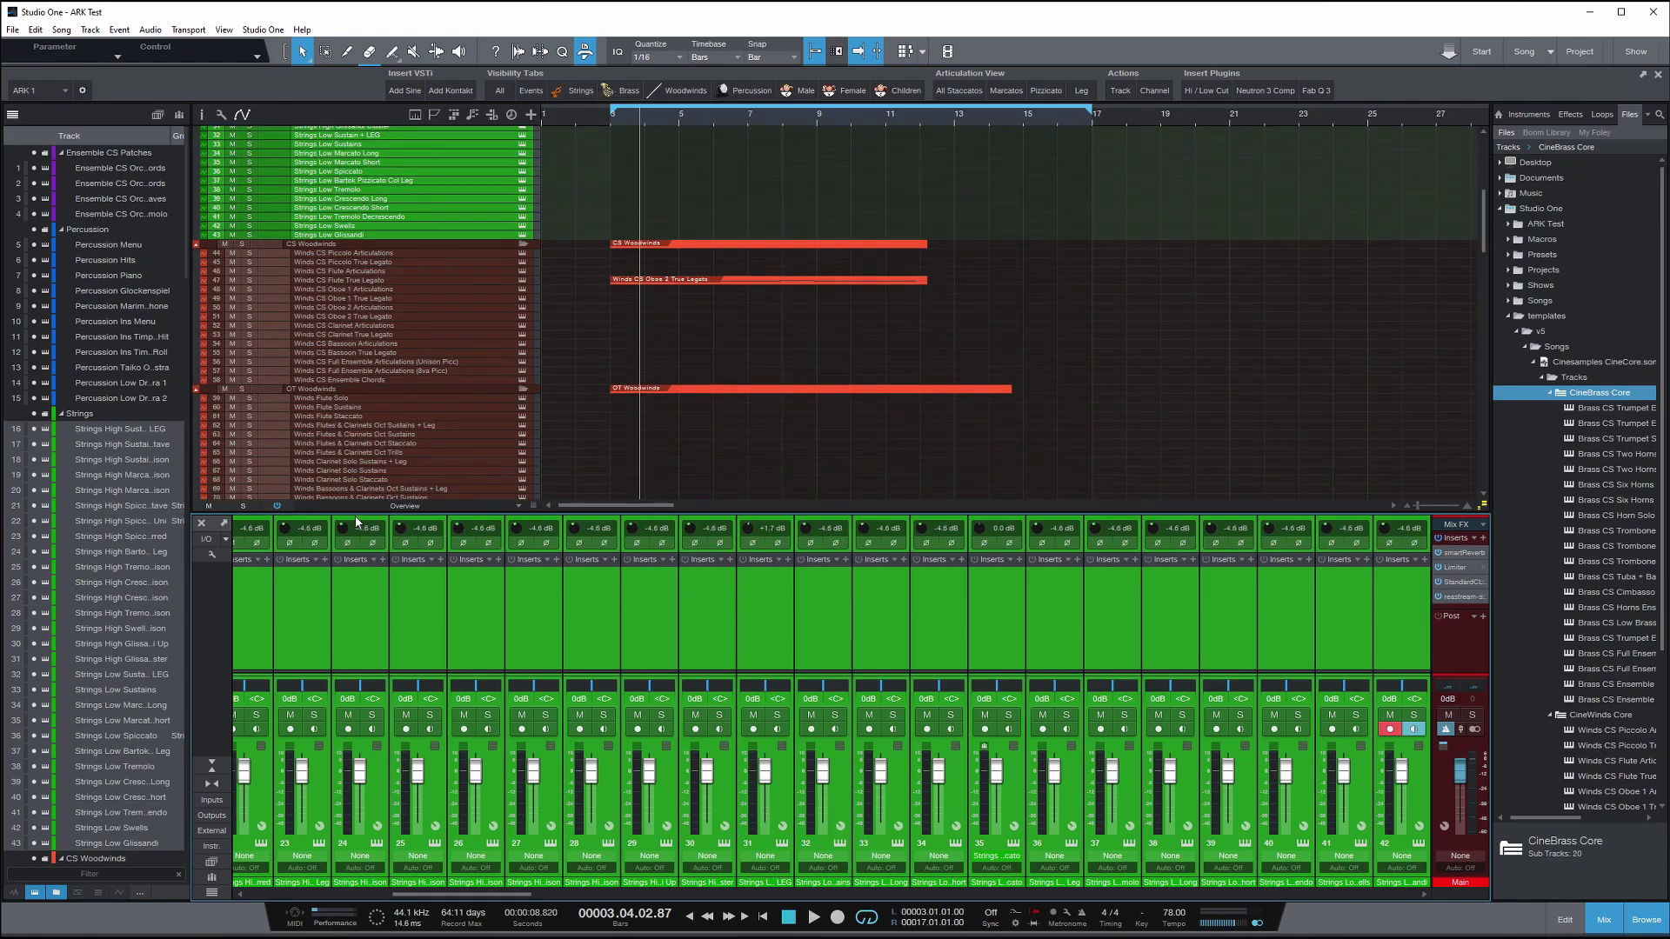
pyautogui.moveTo(354, 512); pyautogui.dragTo(357, 587)
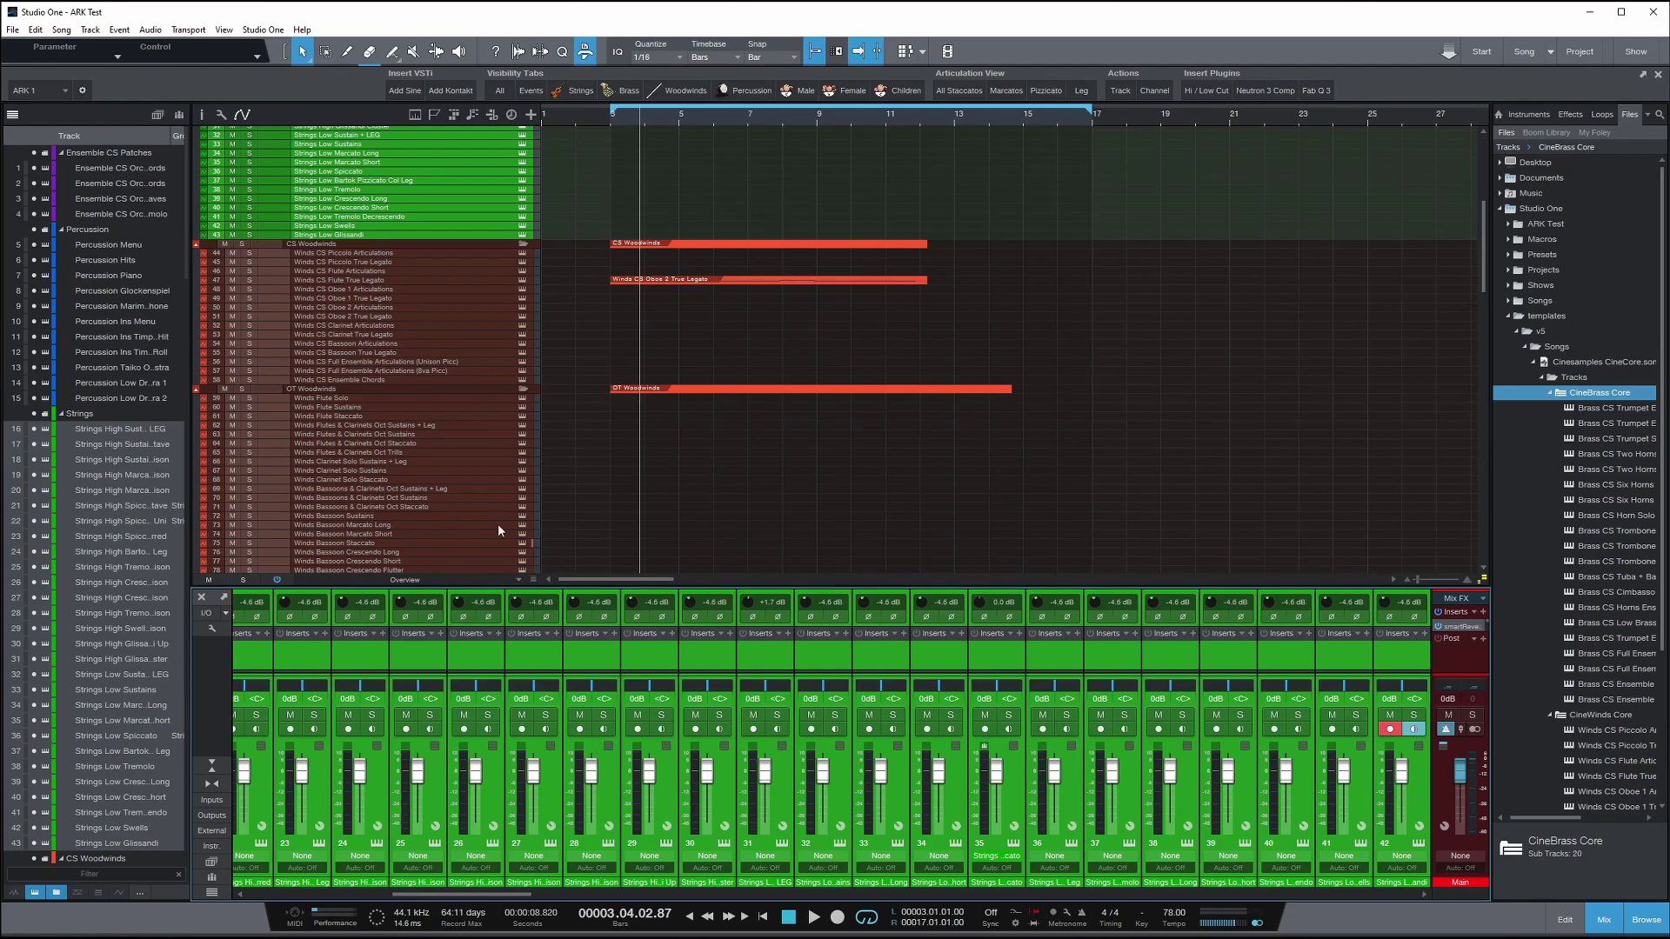
pyautogui.moveTo(1492, 364); pyautogui.dragTo(1352, 372)
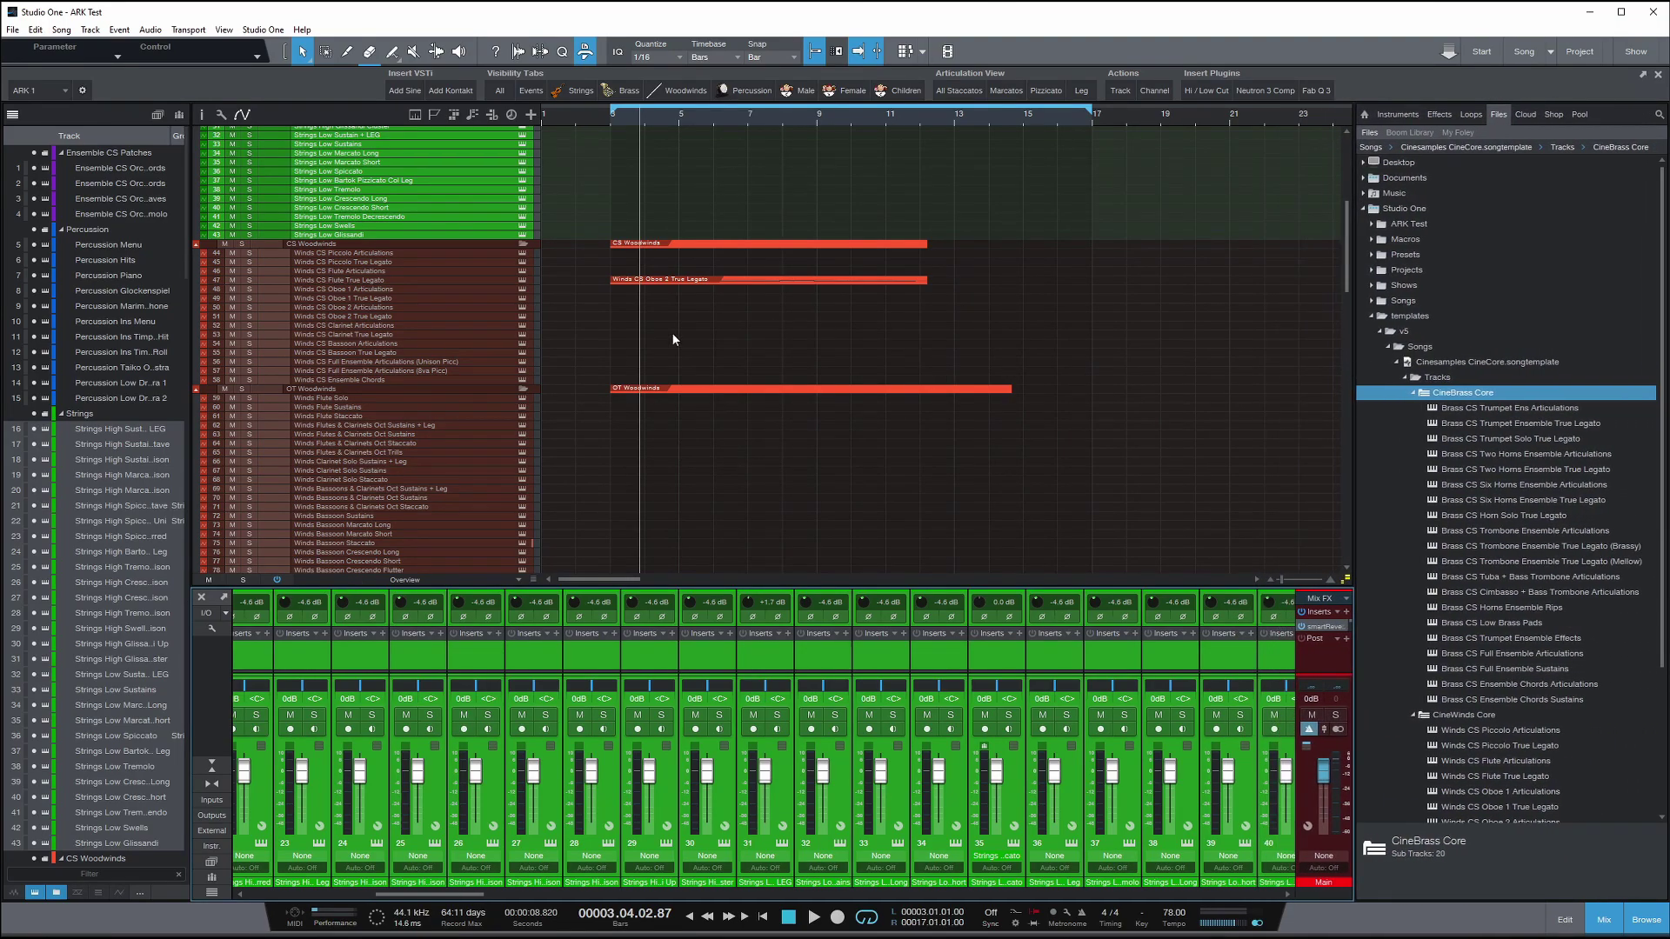
pyautogui.scroll(5, 520, 441)
pyautogui.scroll(4, 521, 447)
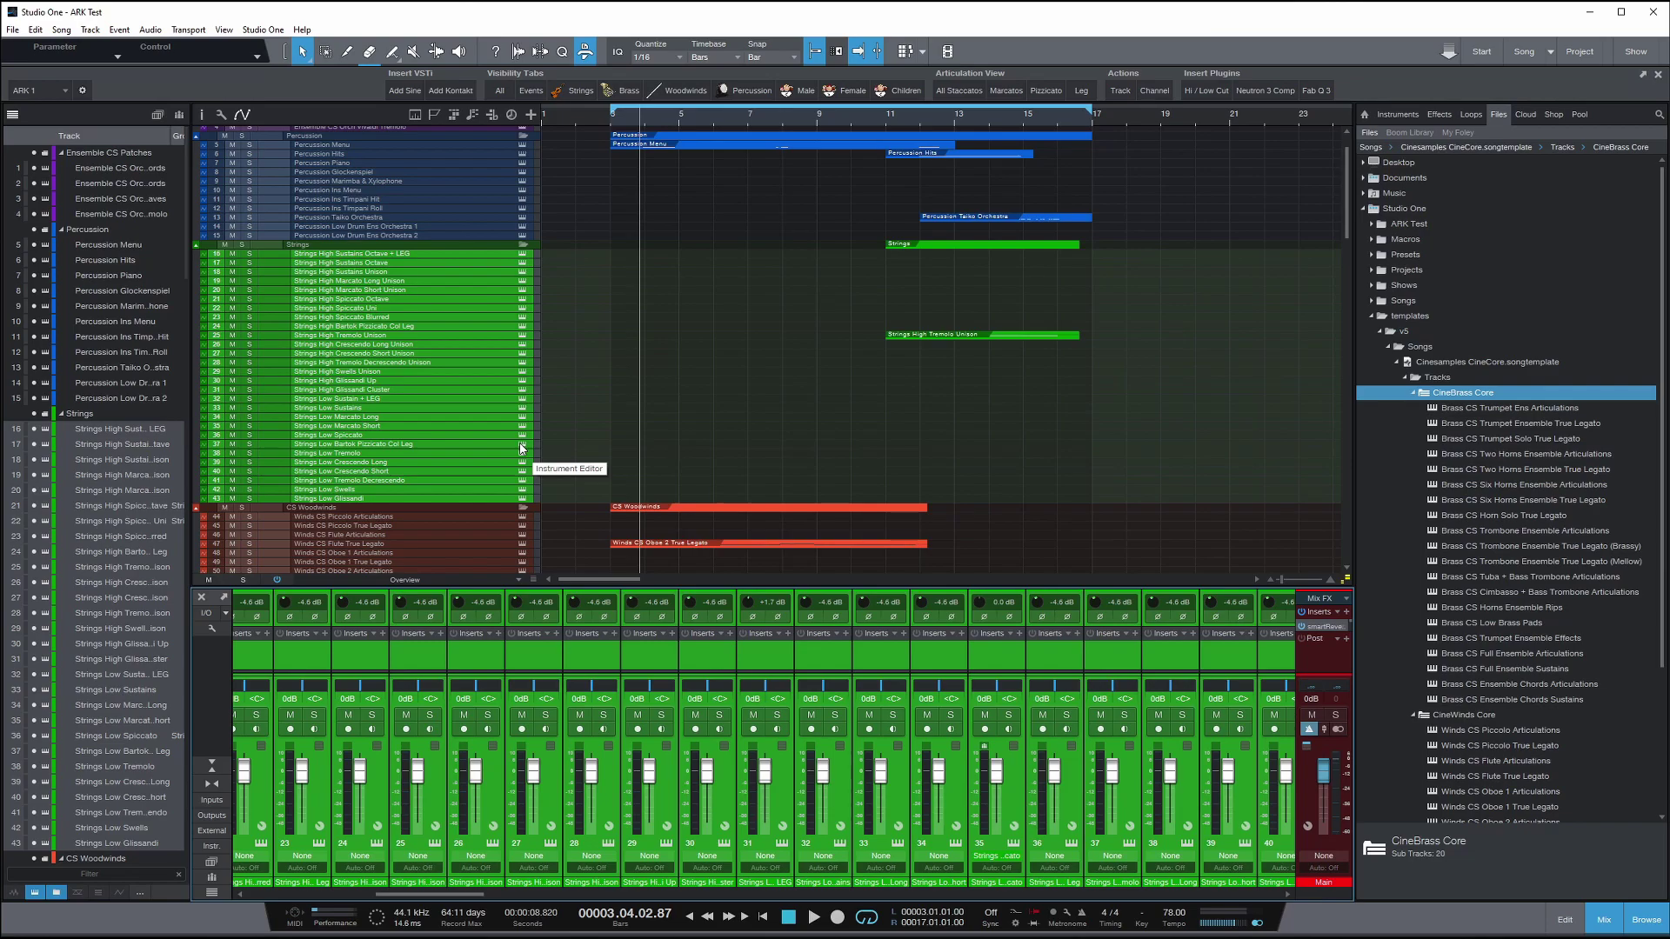
pyautogui.scroll(2, 522, 449)
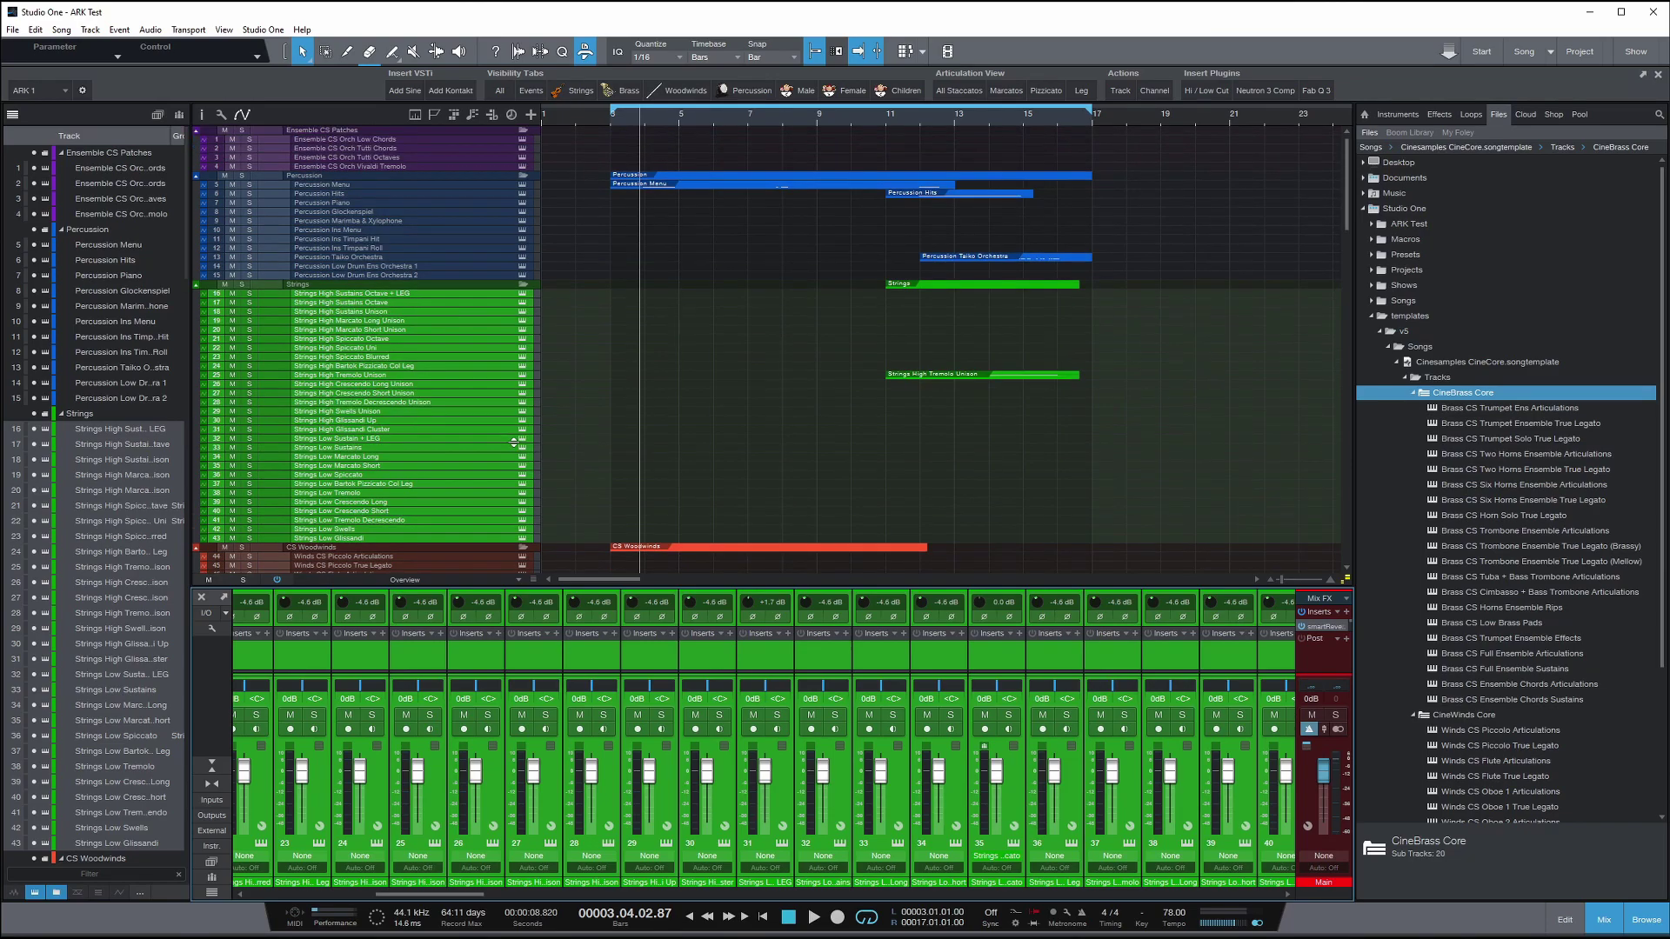
pyautogui.click(13, 30)
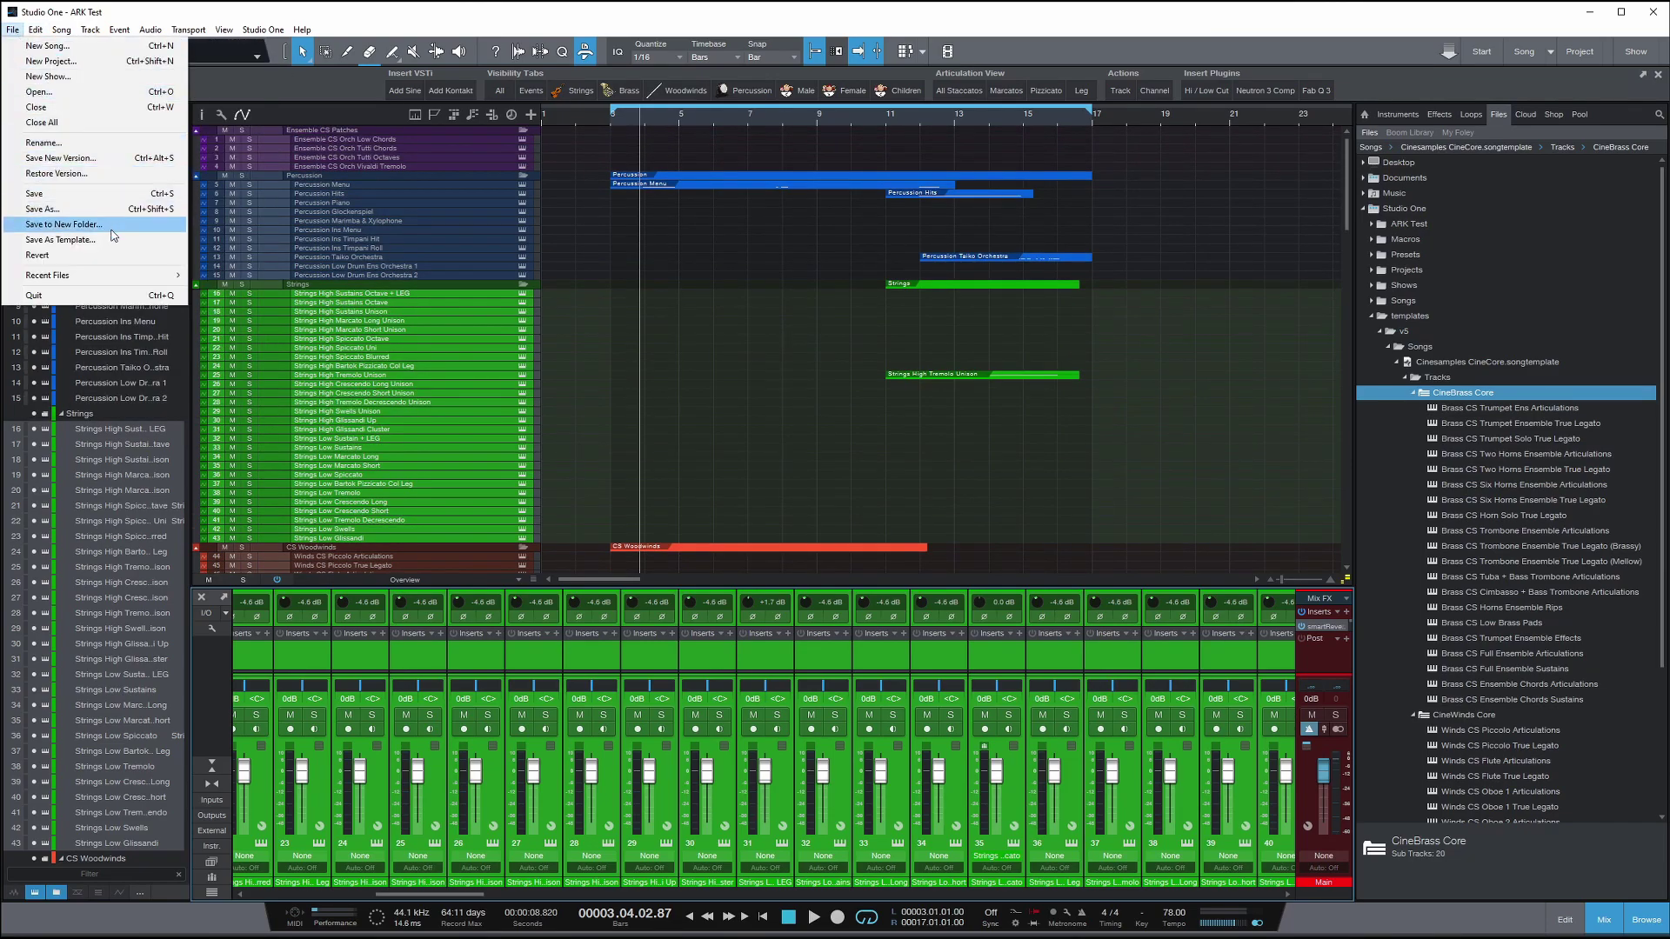
pyautogui.click(1303, 349)
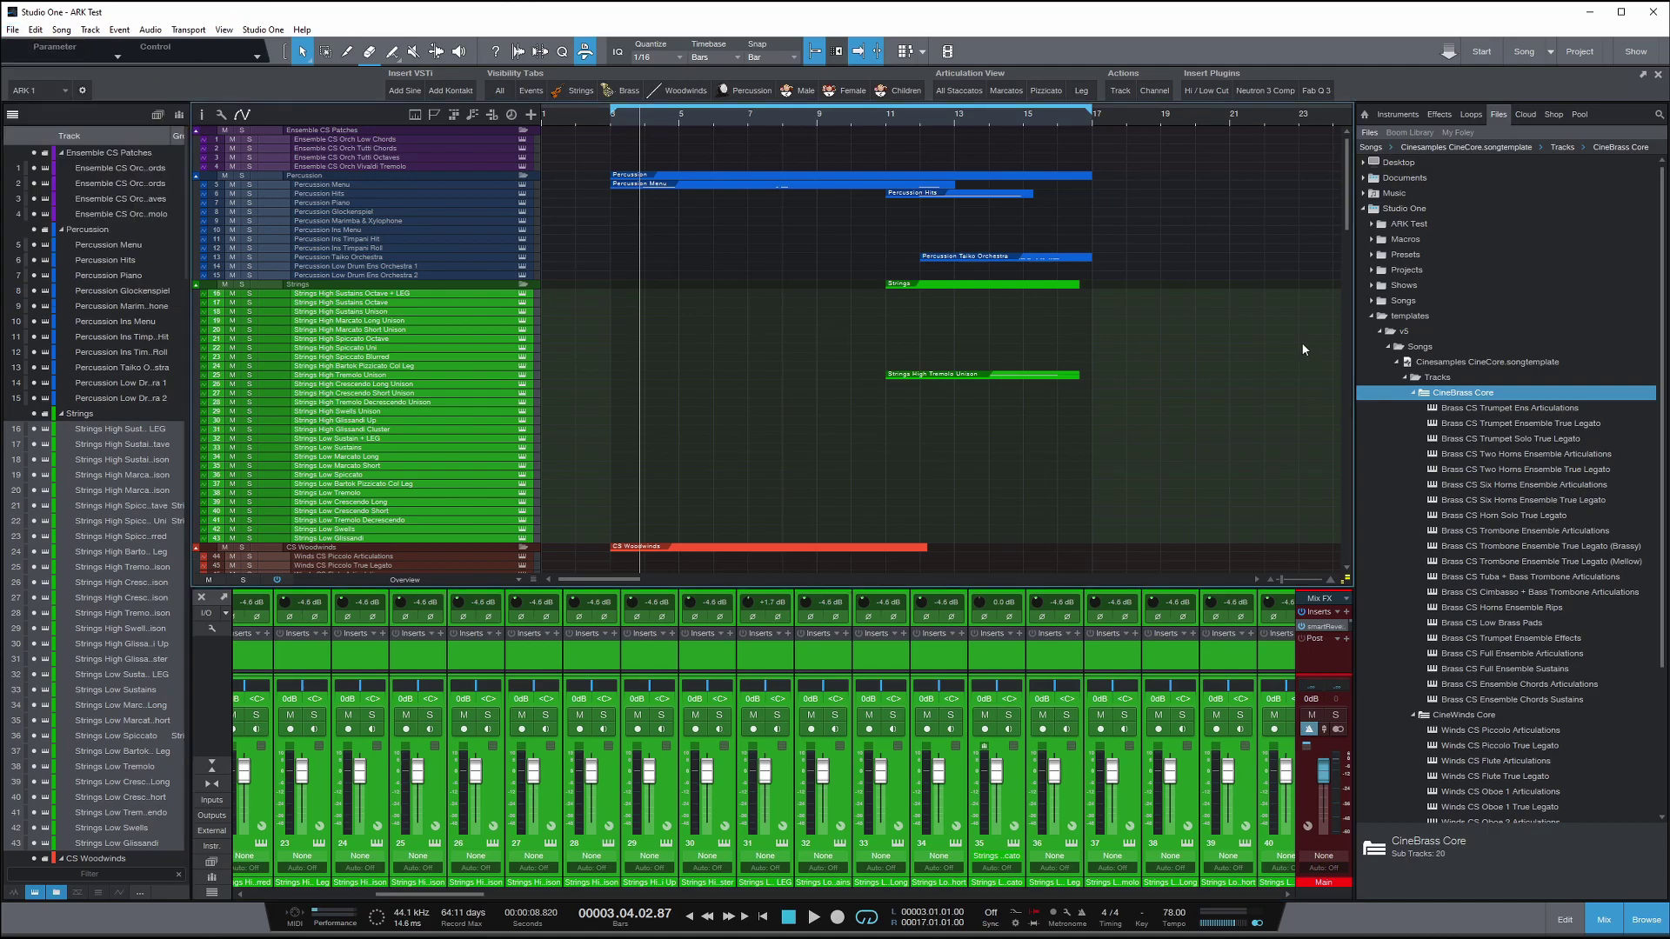
# - Browse the CineCore and Metropolis ARK 1 Split templates, then select Voices Of War.songtemplate
pyautogui.click(1415, 393)
pyautogui.click(1415, 408)
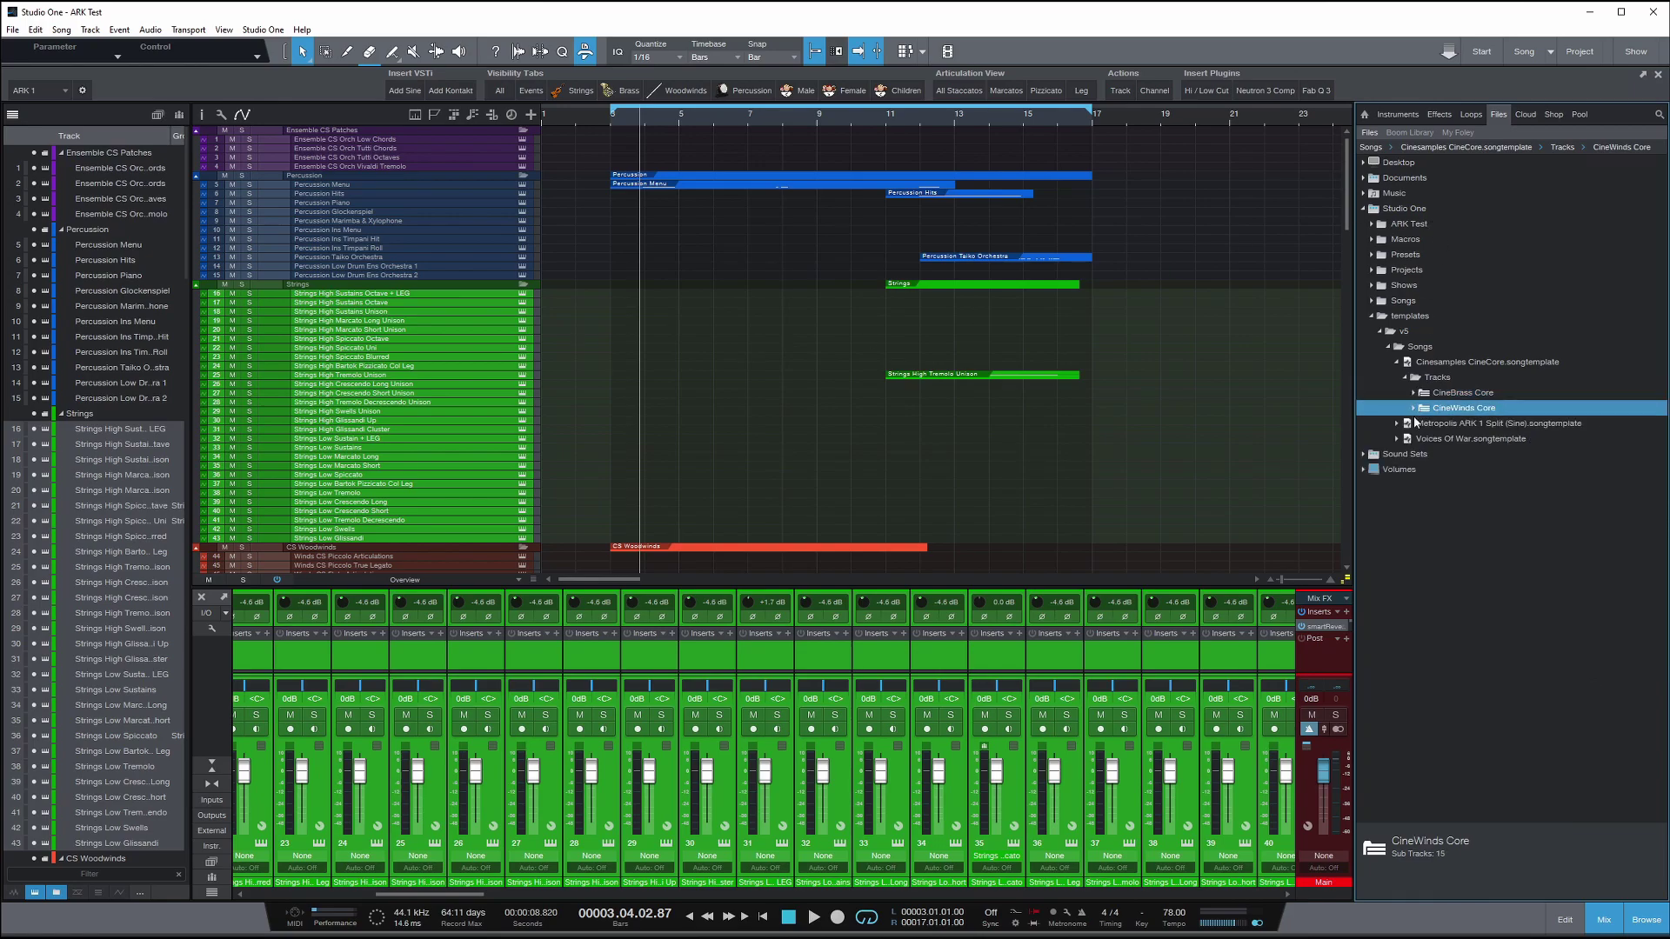
pyautogui.doubleClick(1450, 363)
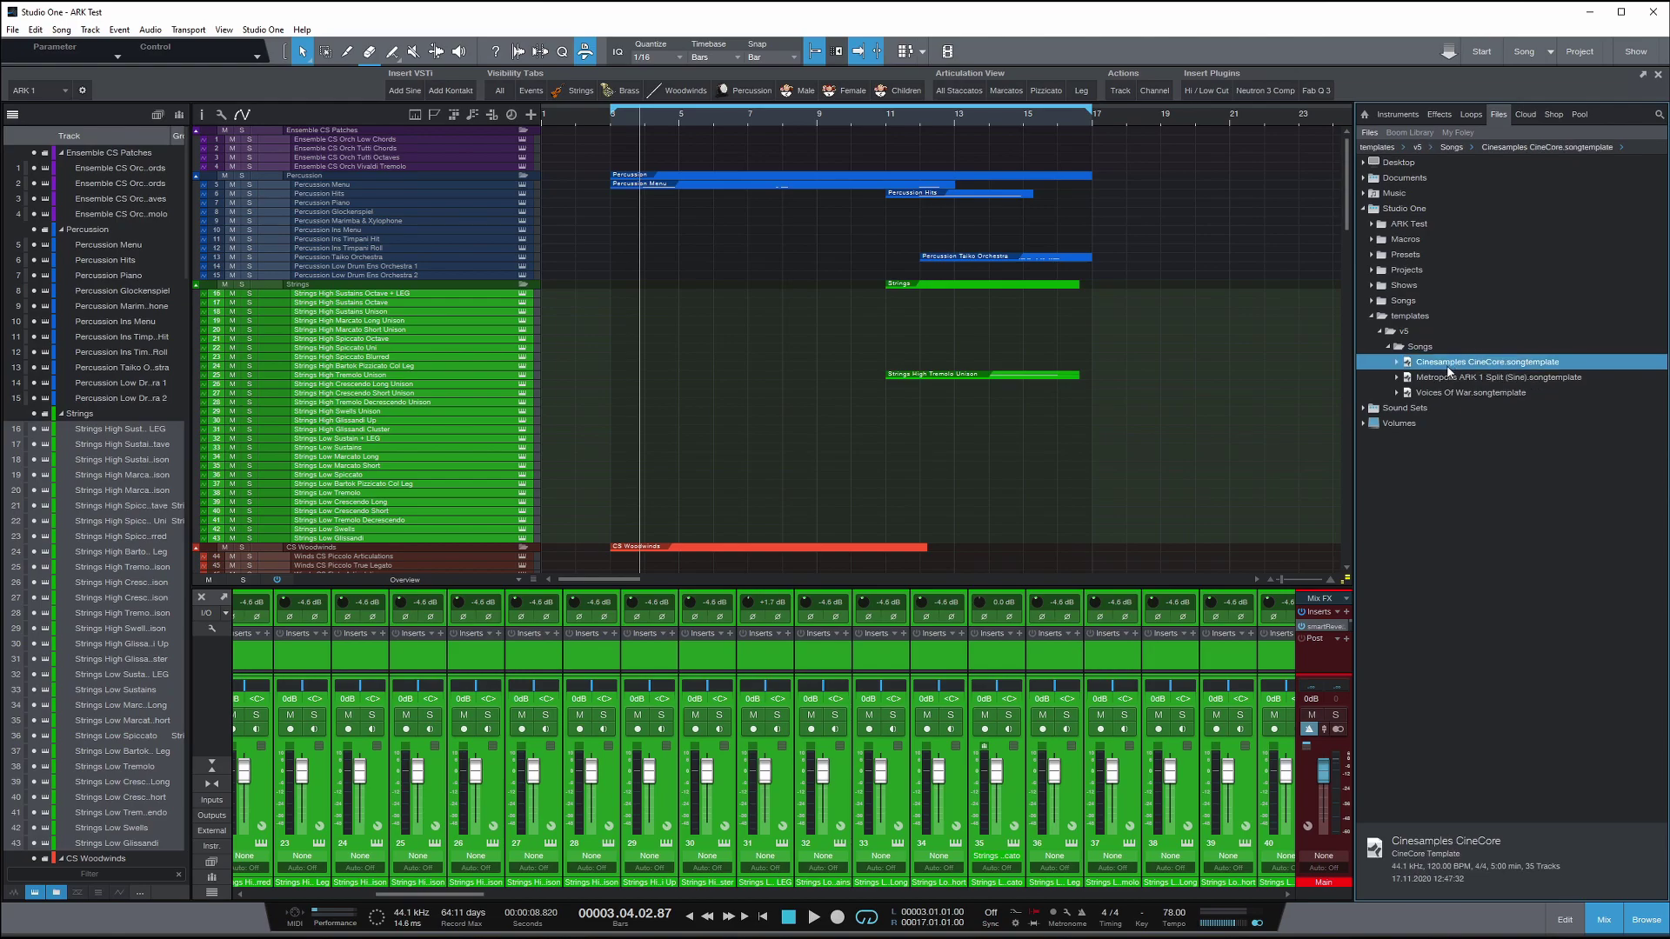
pyautogui.click(1397, 362)
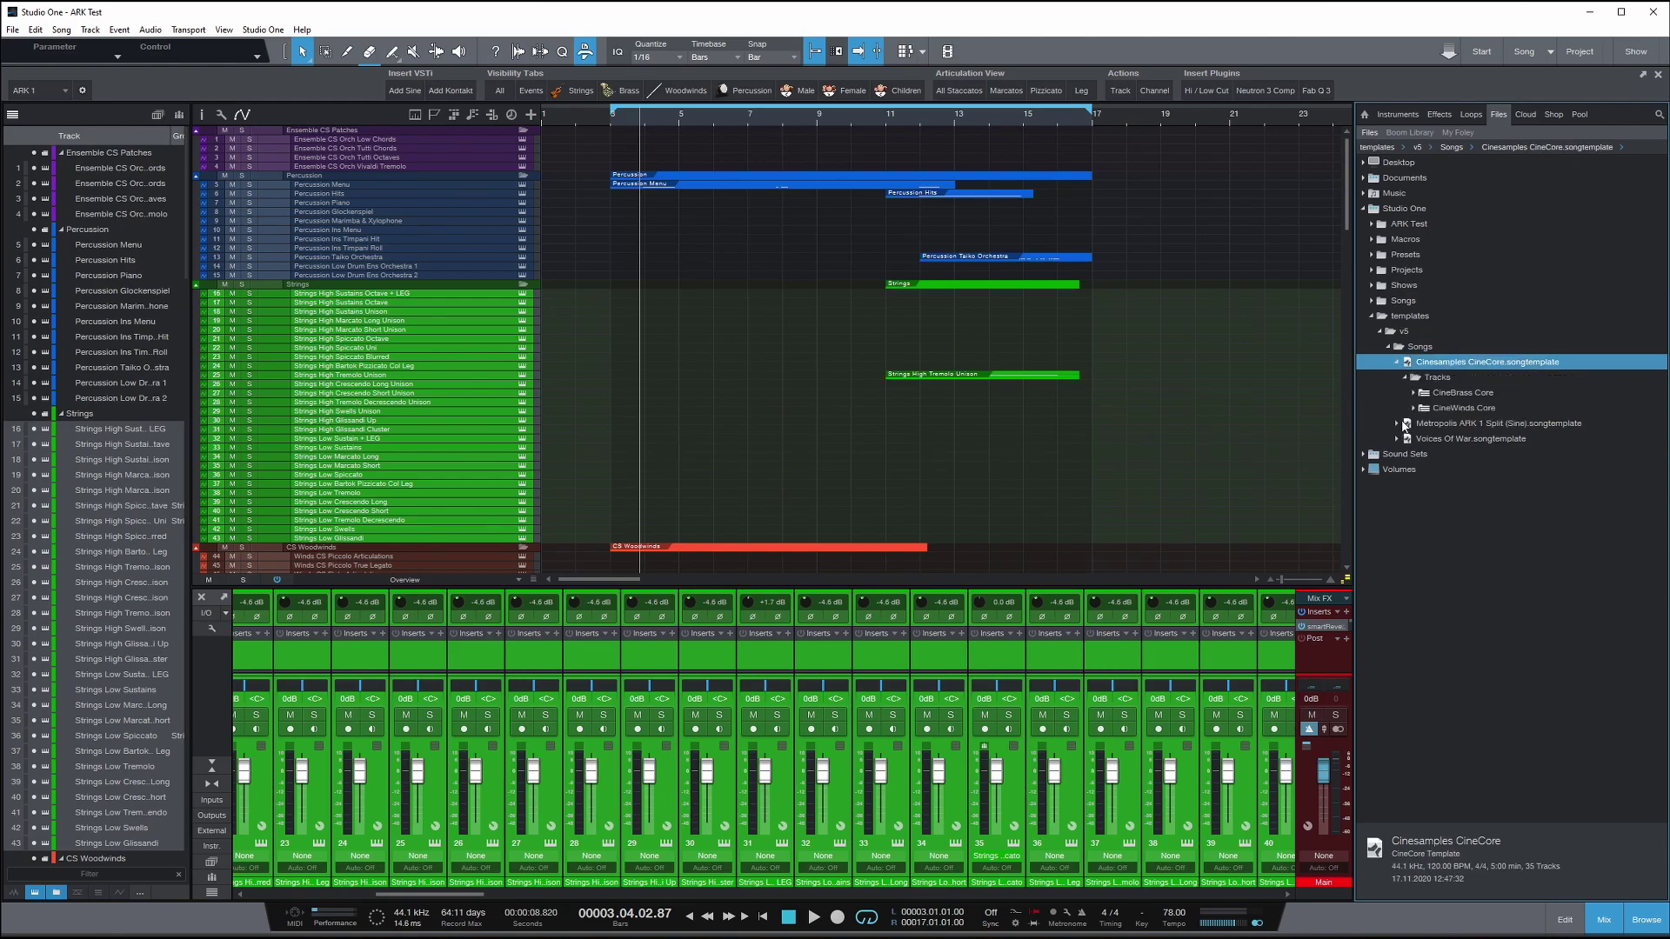
pyautogui.click(1397, 424)
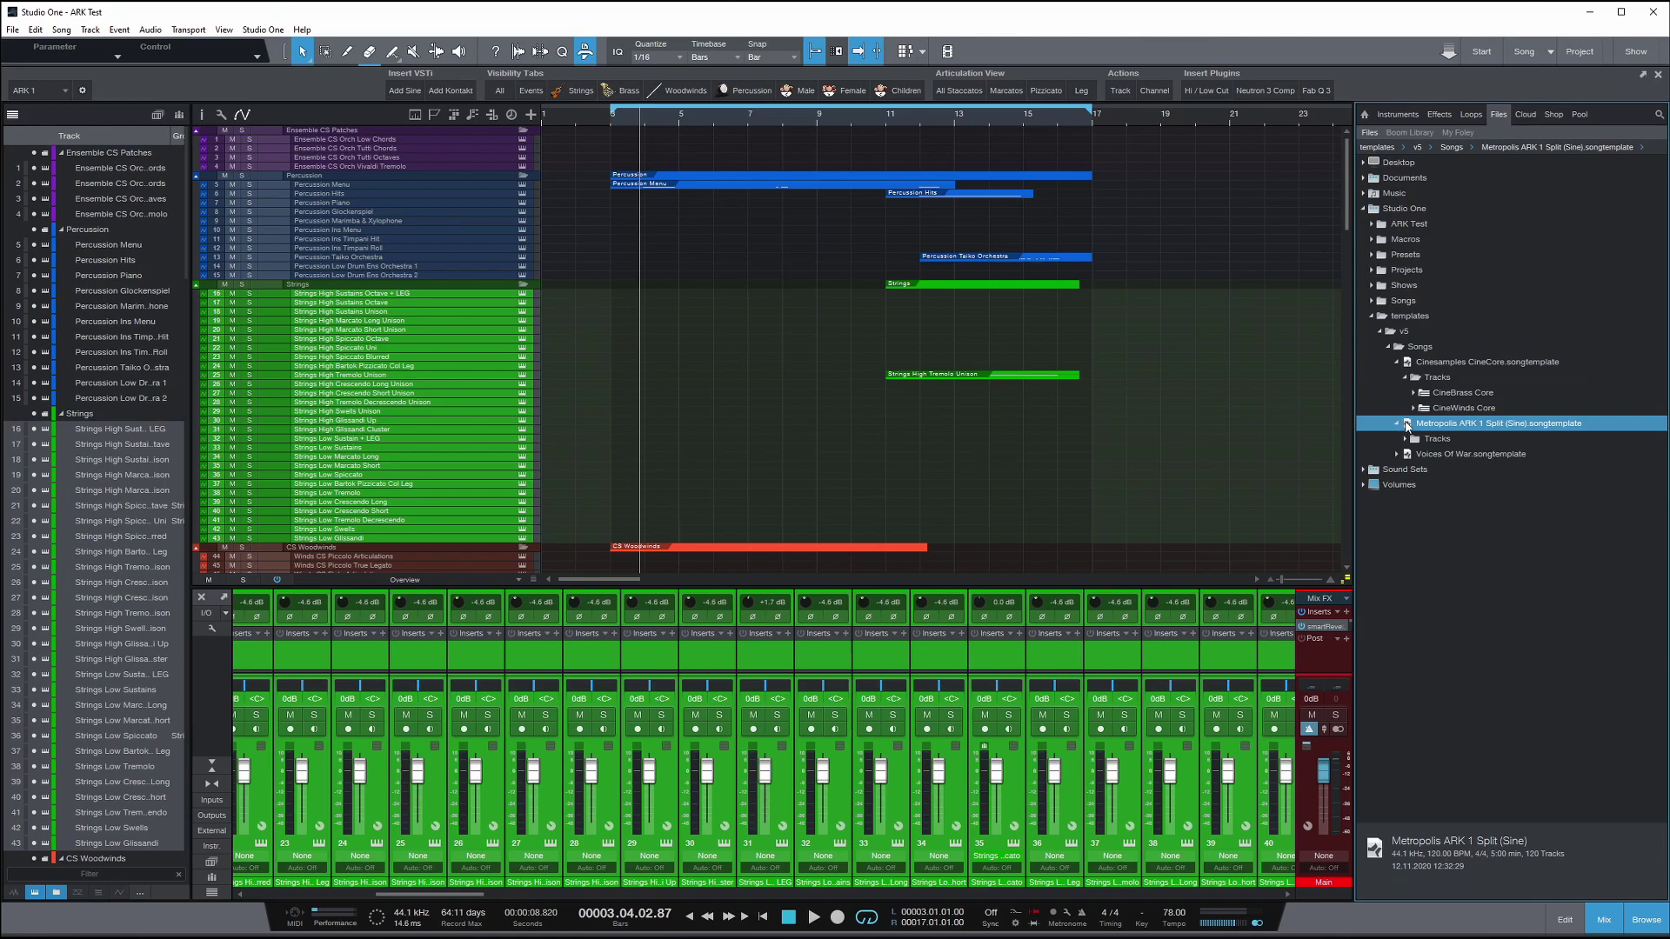
pyautogui.click(1407, 440)
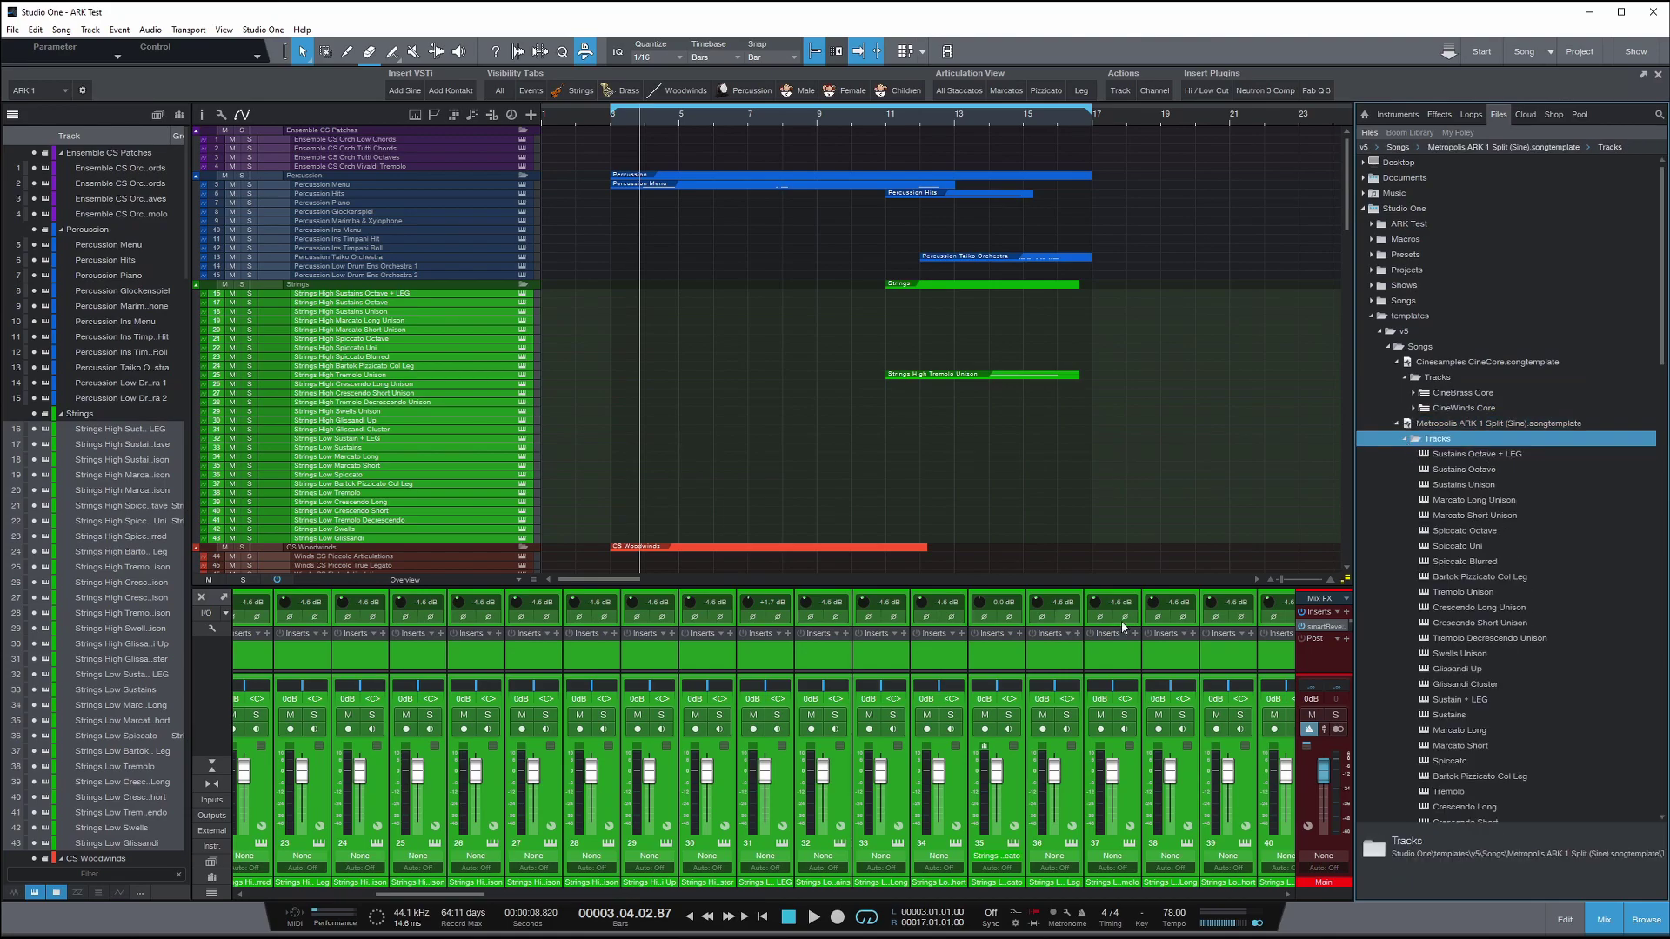
pyautogui.scroll(-3, 1527, 607)
pyautogui.scroll(4, 1392, 452)
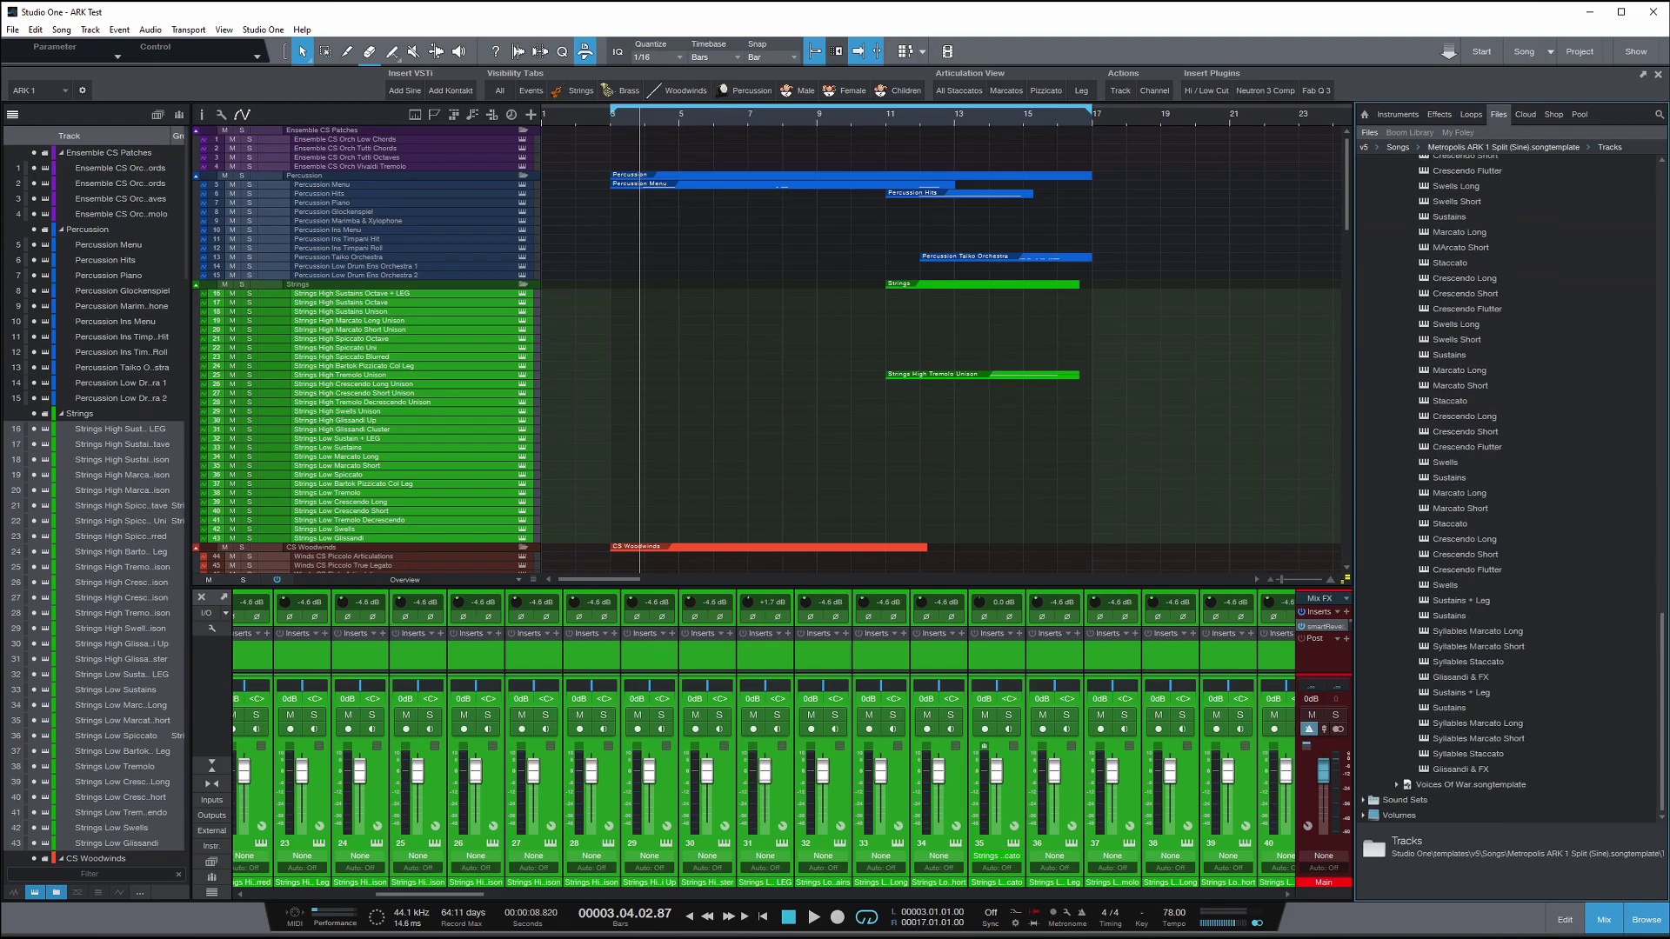
pyautogui.click(1396, 424)
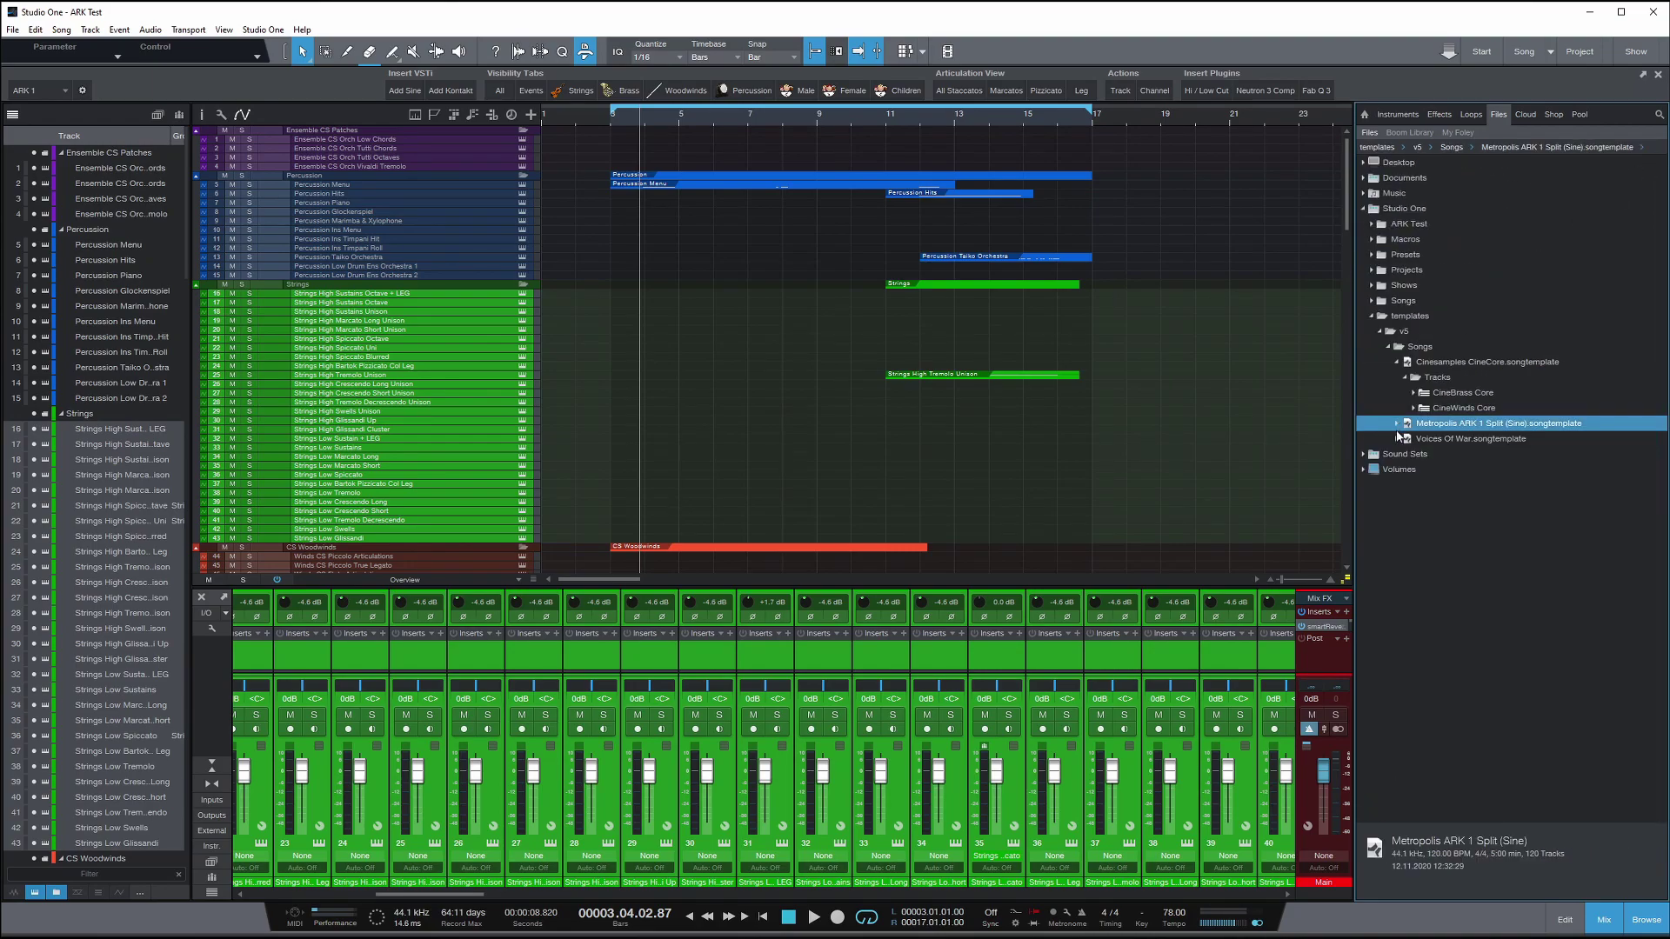
pyautogui.click(1398, 432)
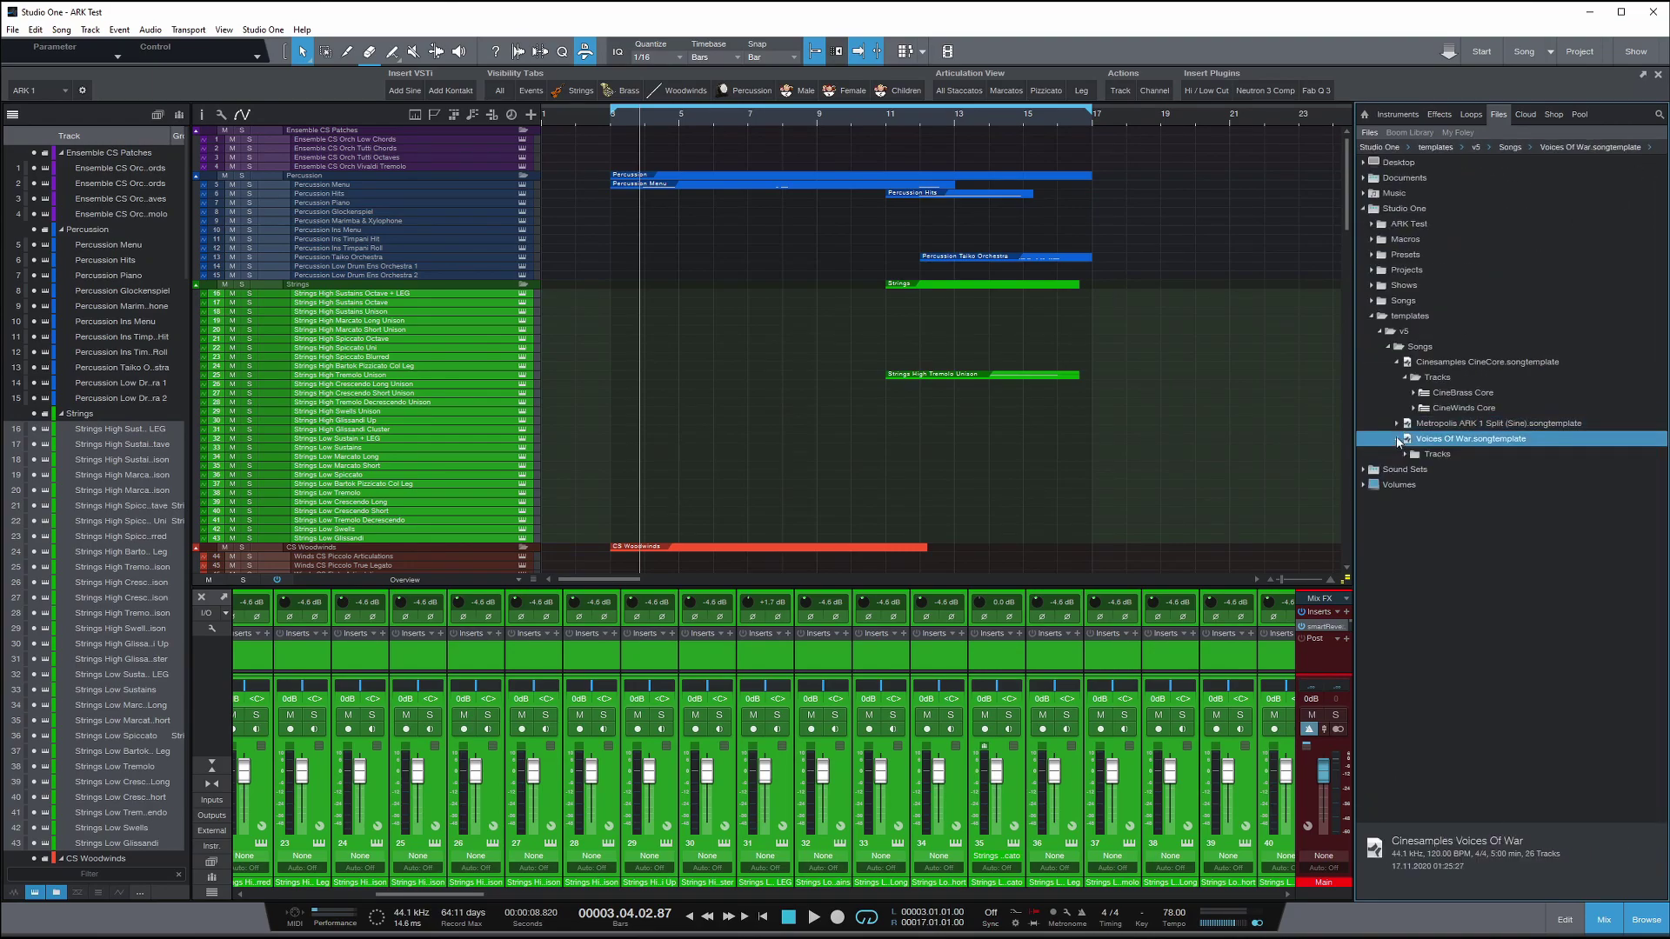
# - Use Save As Template to overwrite the Metropolis ARK 1 Split (Sine) song template
pyautogui.click(13, 30)
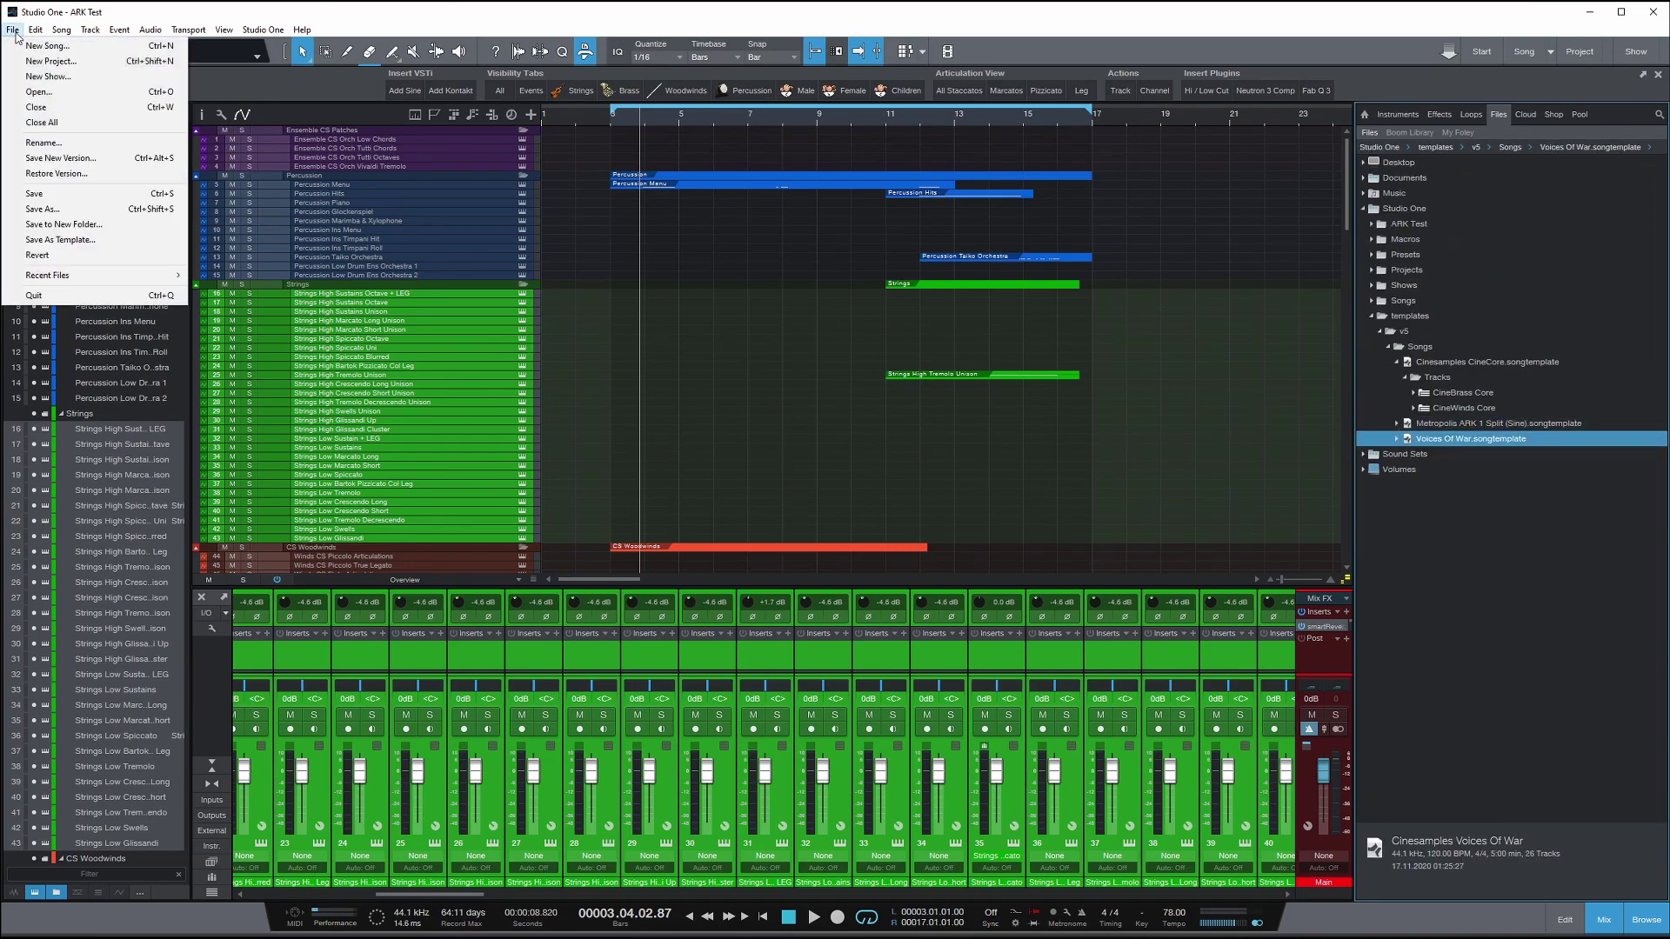
pyautogui.click(120, 246)
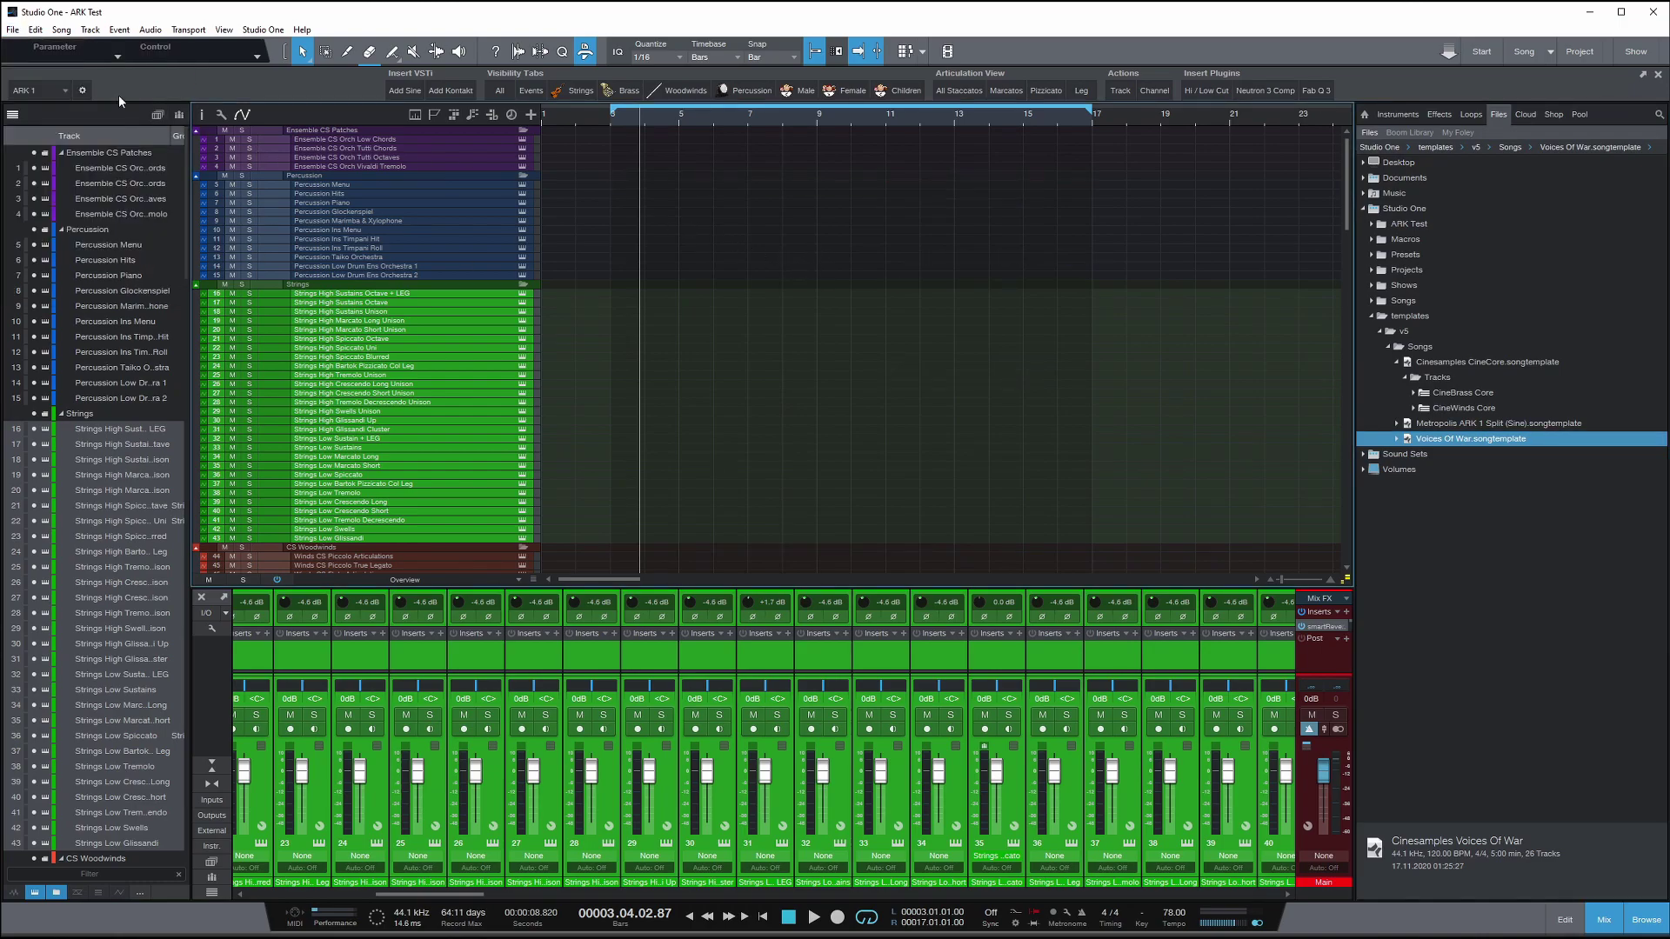
pyautogui.click(13, 29)
pyautogui.click(94, 243)
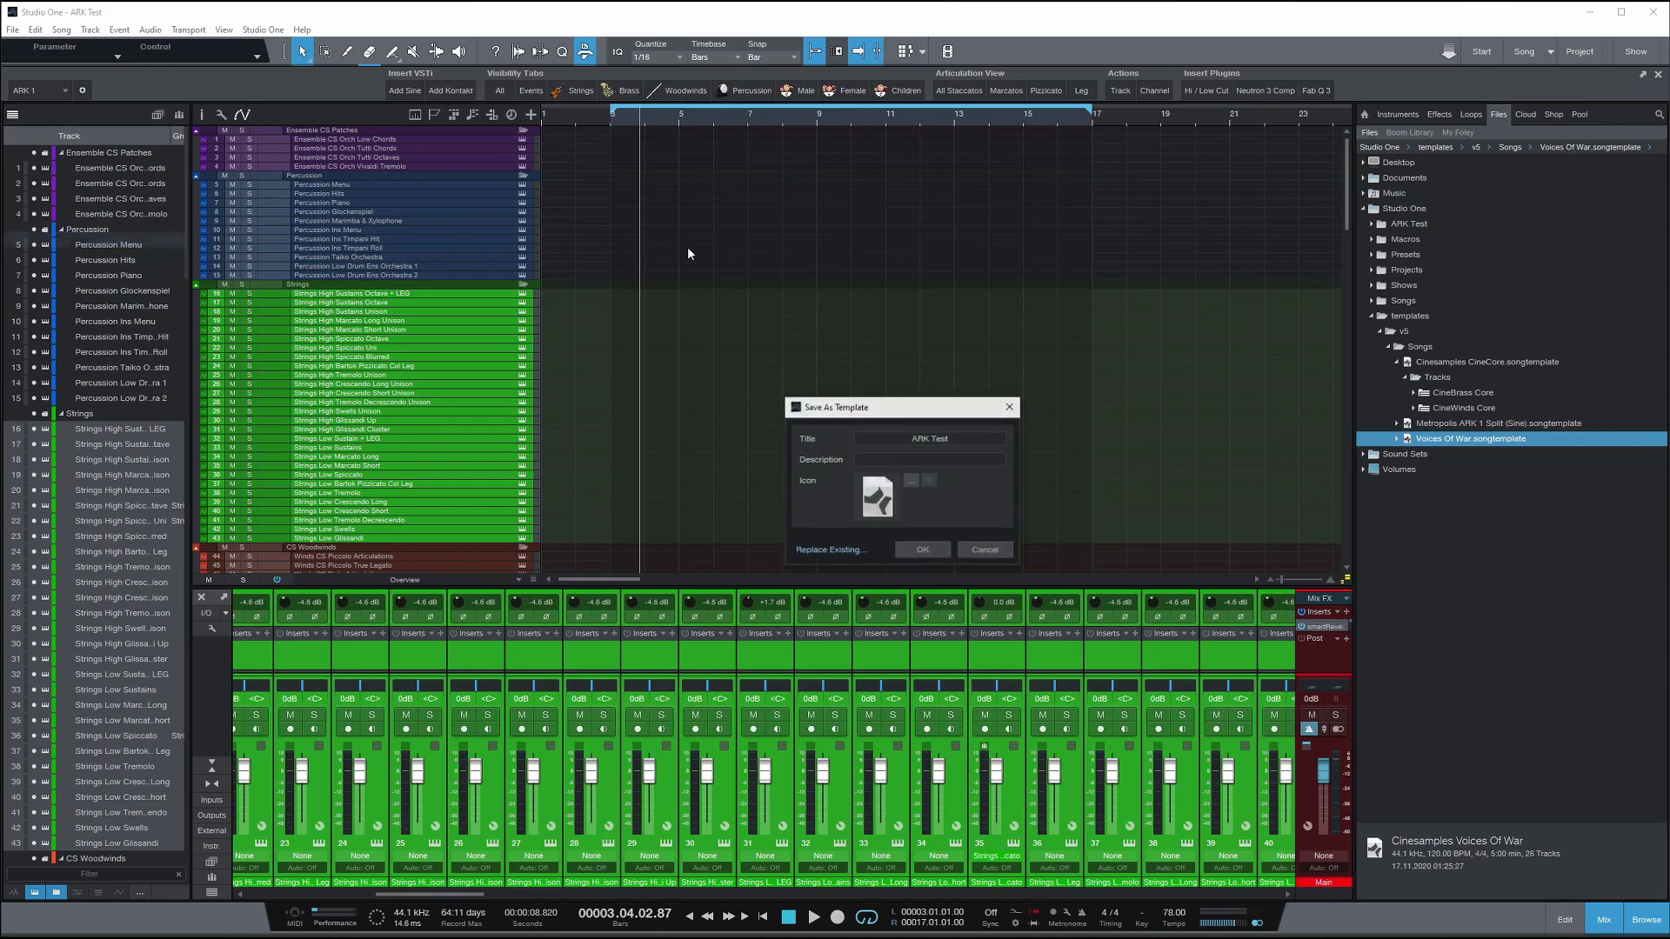
pyautogui.click(844, 551)
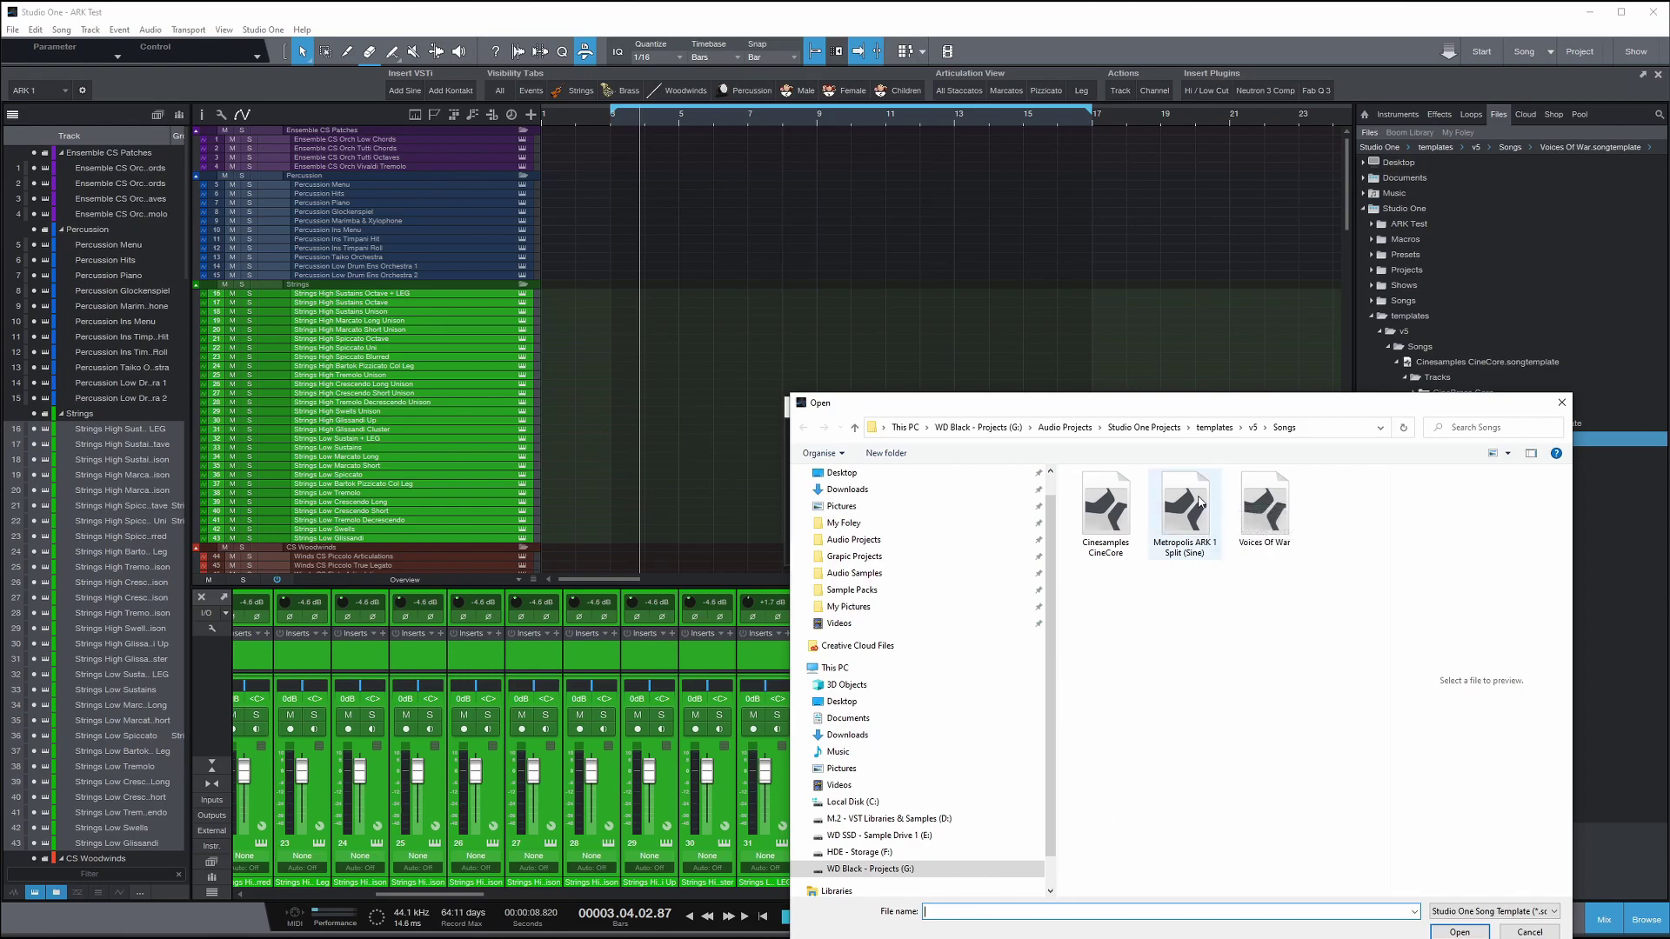
pyautogui.doubleClick(1199, 502)
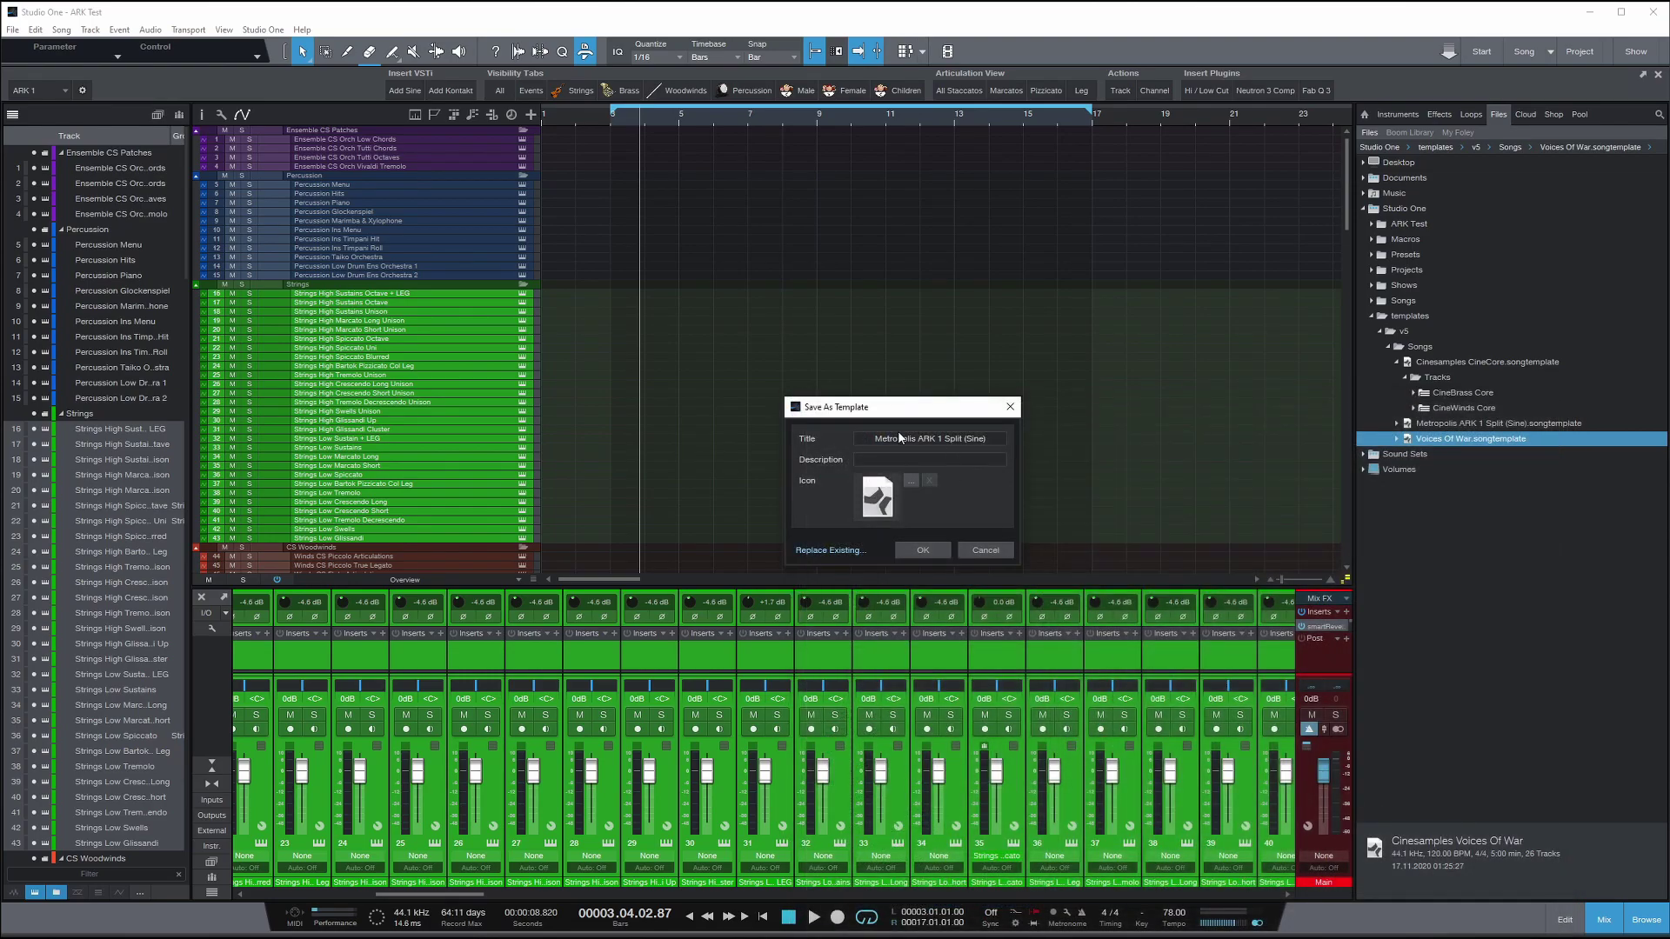
pyautogui.click(927, 550)
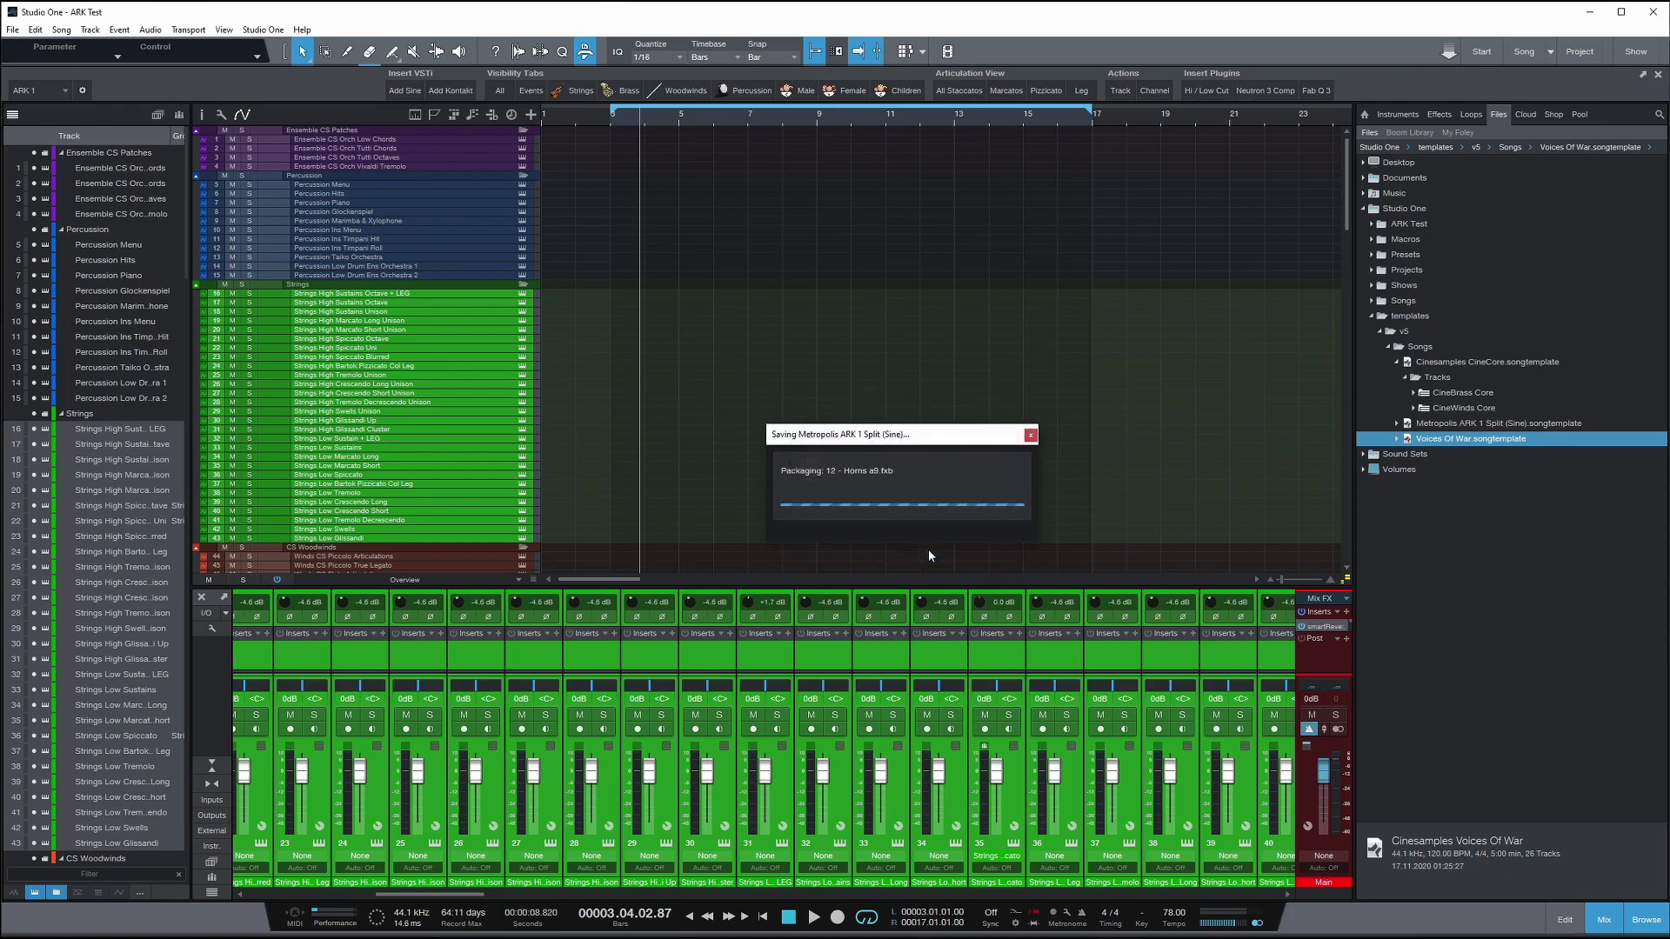
# - Refresh the browser, expand the Metropolis template to its 217 tracks, and open the File menu
pyautogui.rightClick(1463, 531)
pyautogui.click(1521, 634)
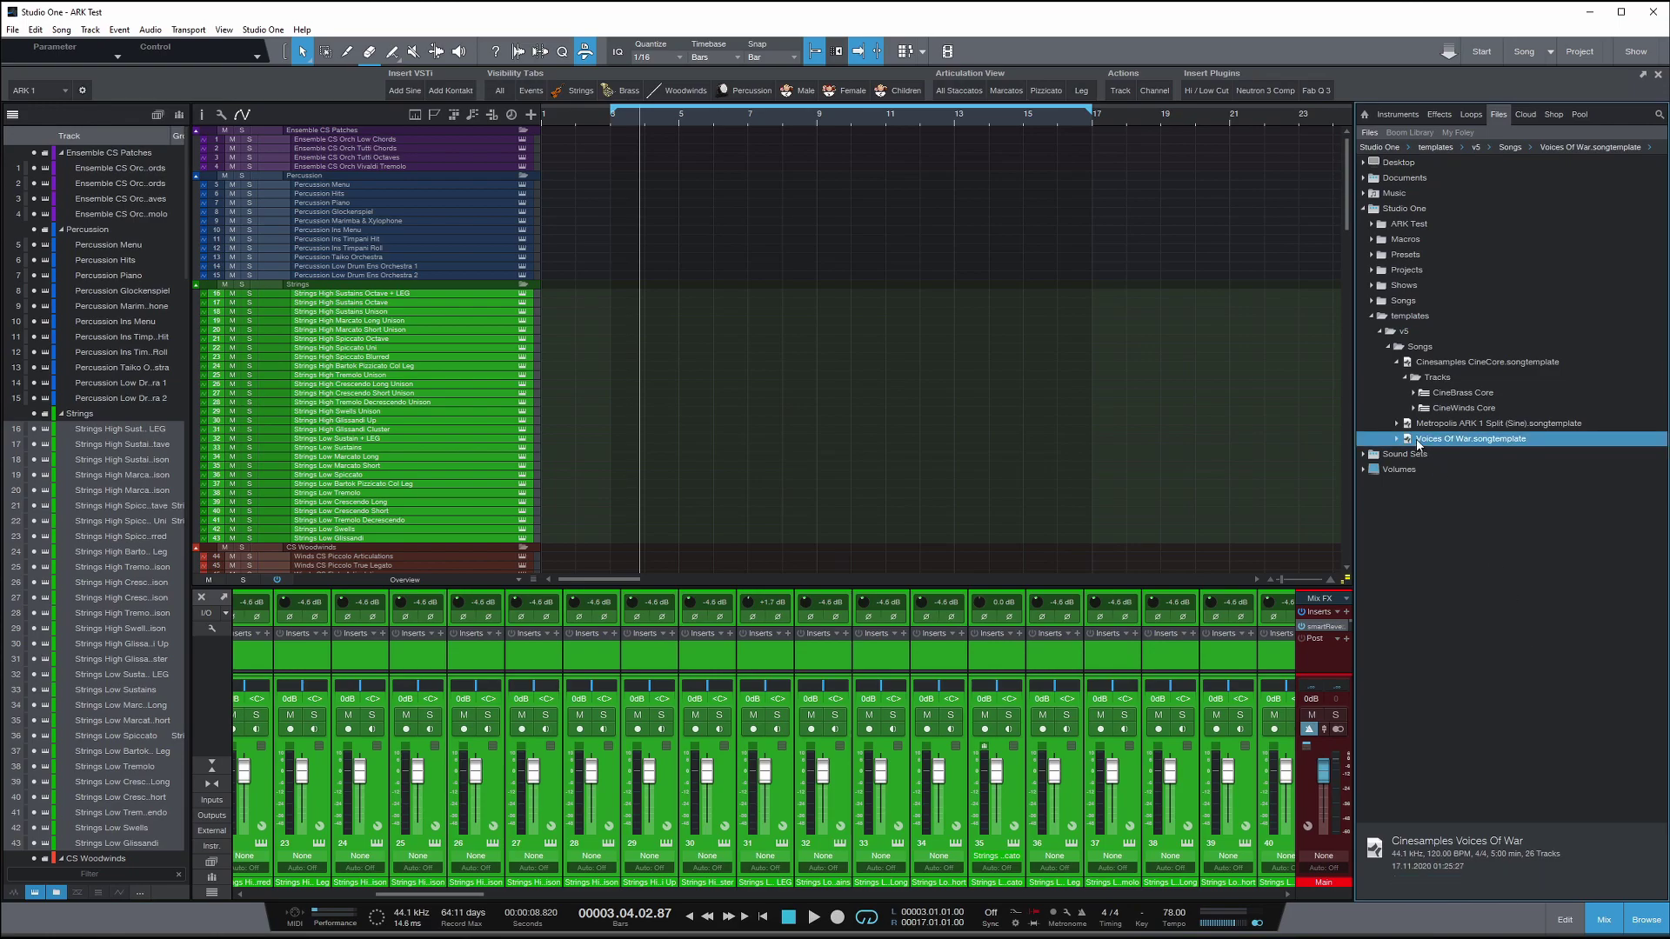
pyautogui.click(1398, 424)
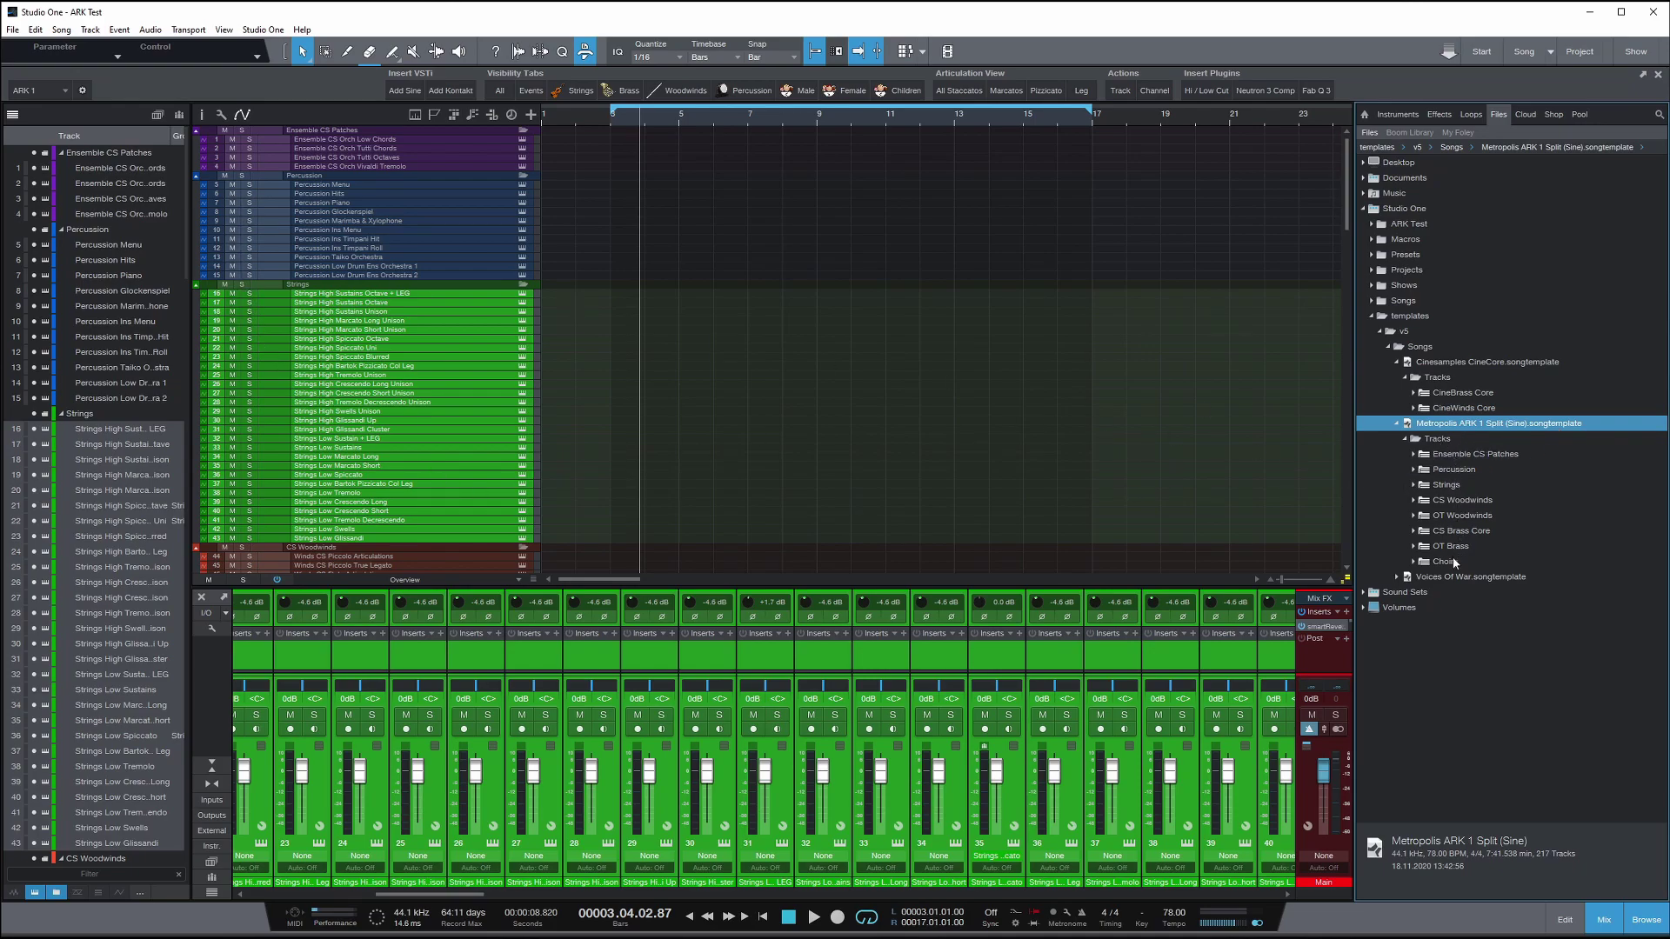
pyautogui.click(13, 31)
# - Close ARK Test without saving and create a new Empty Song at 120 BPM
pyautogui.click(57, 124)
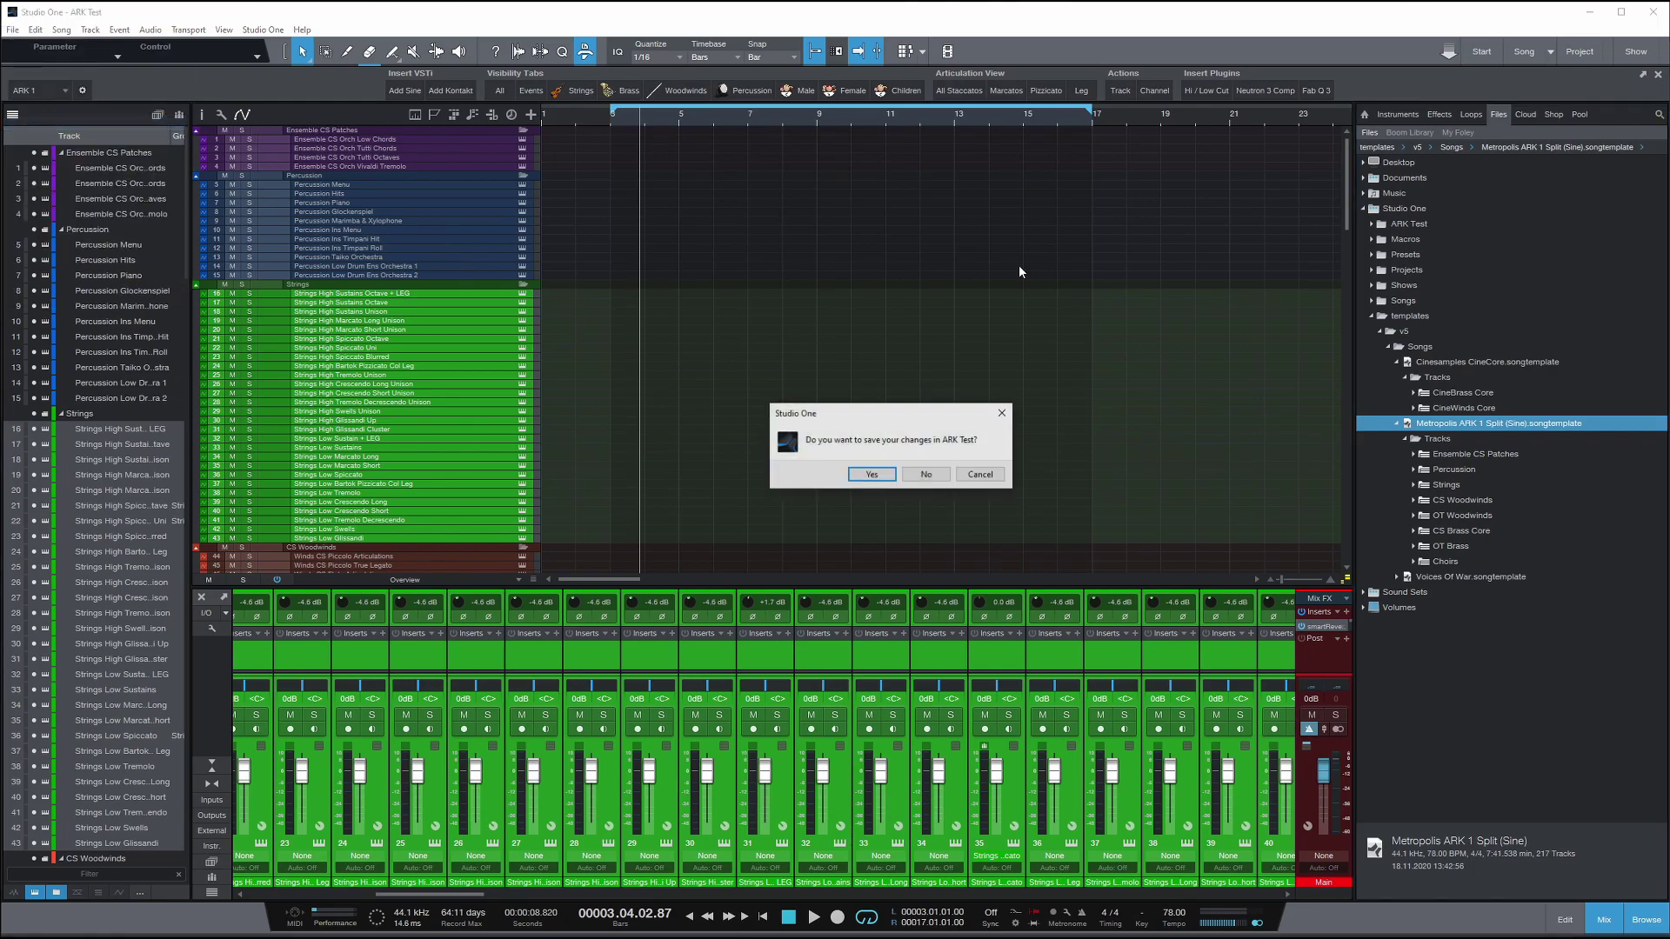
pyautogui.click(922, 481)
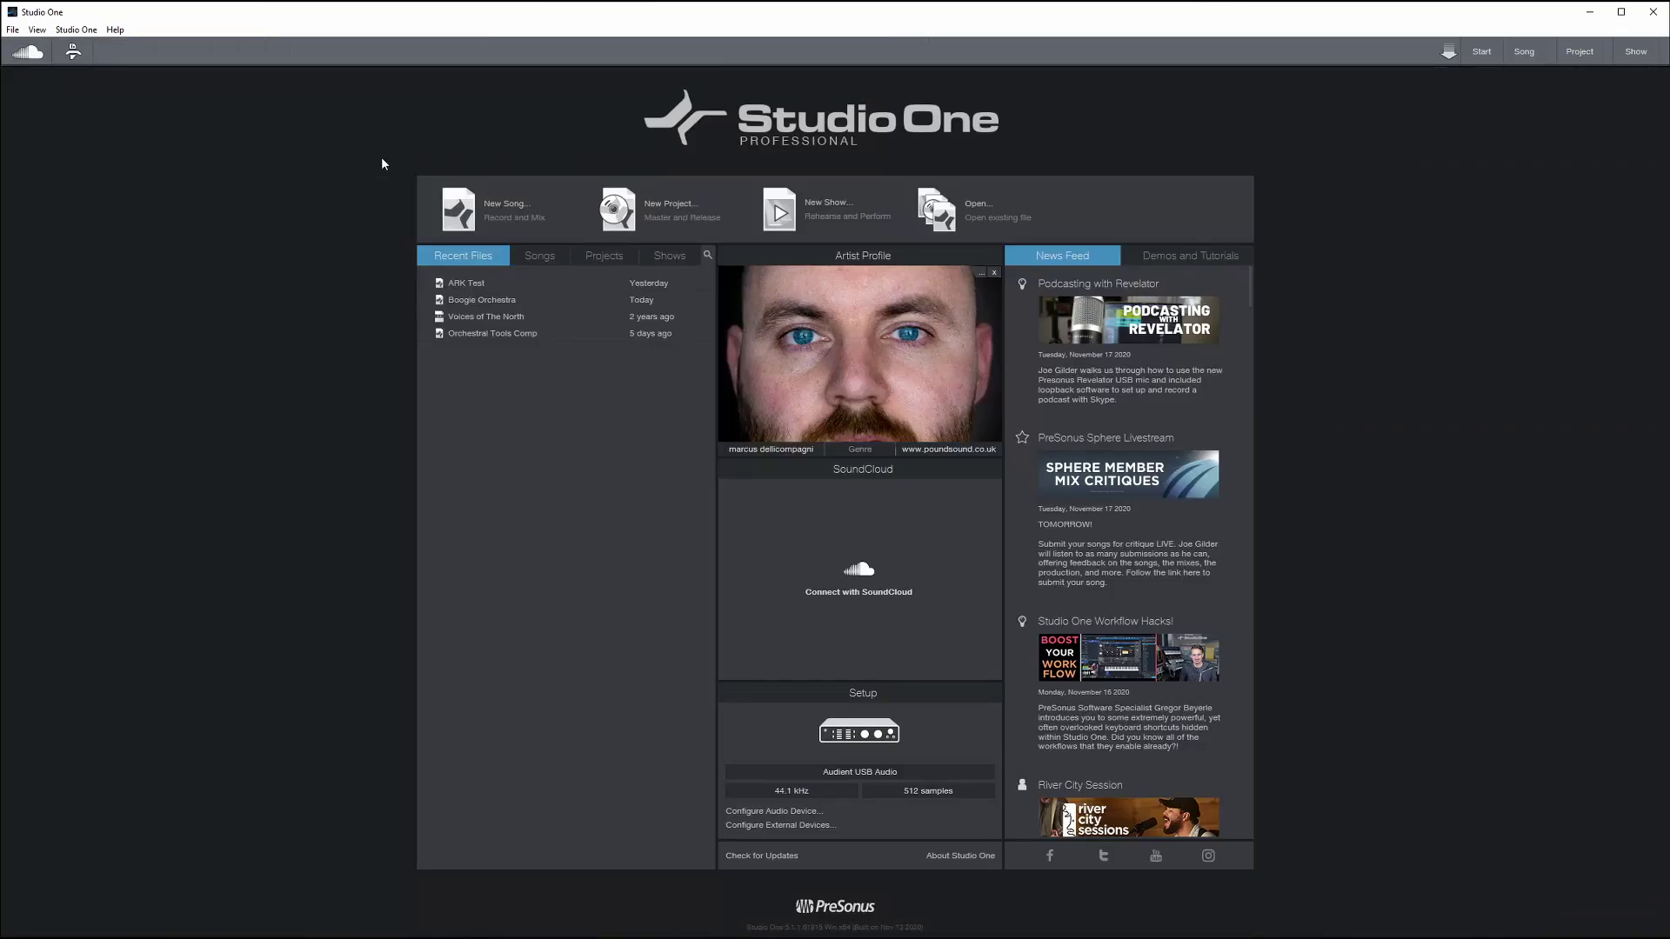
pyautogui.click(502, 208)
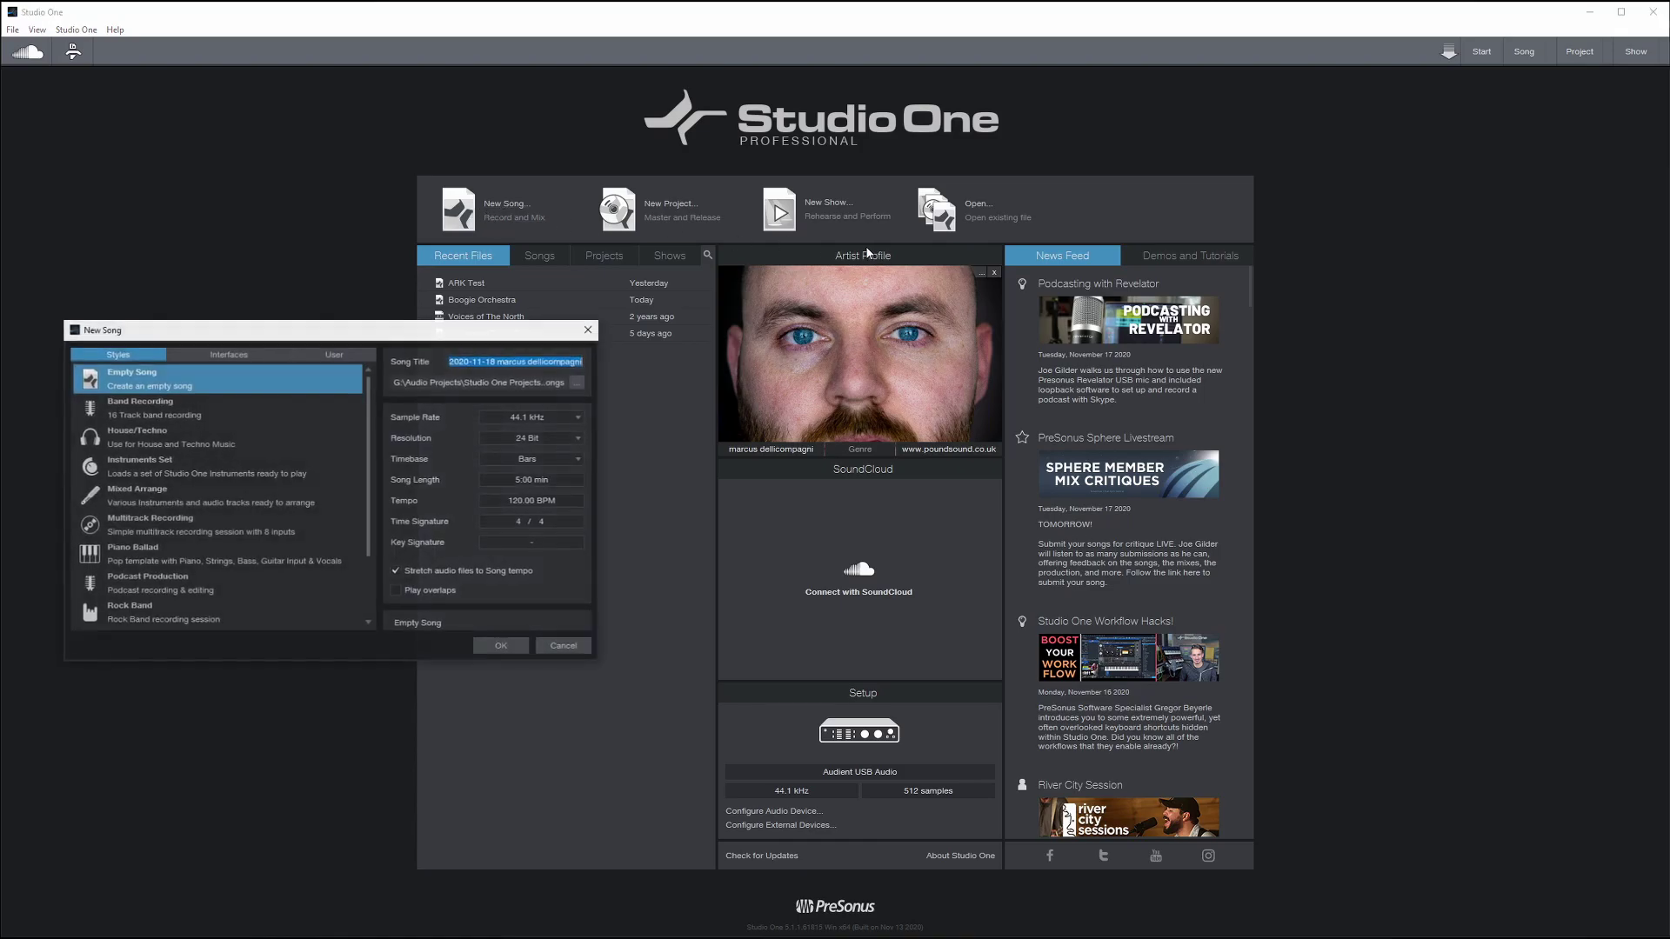
pyautogui.click(503, 648)
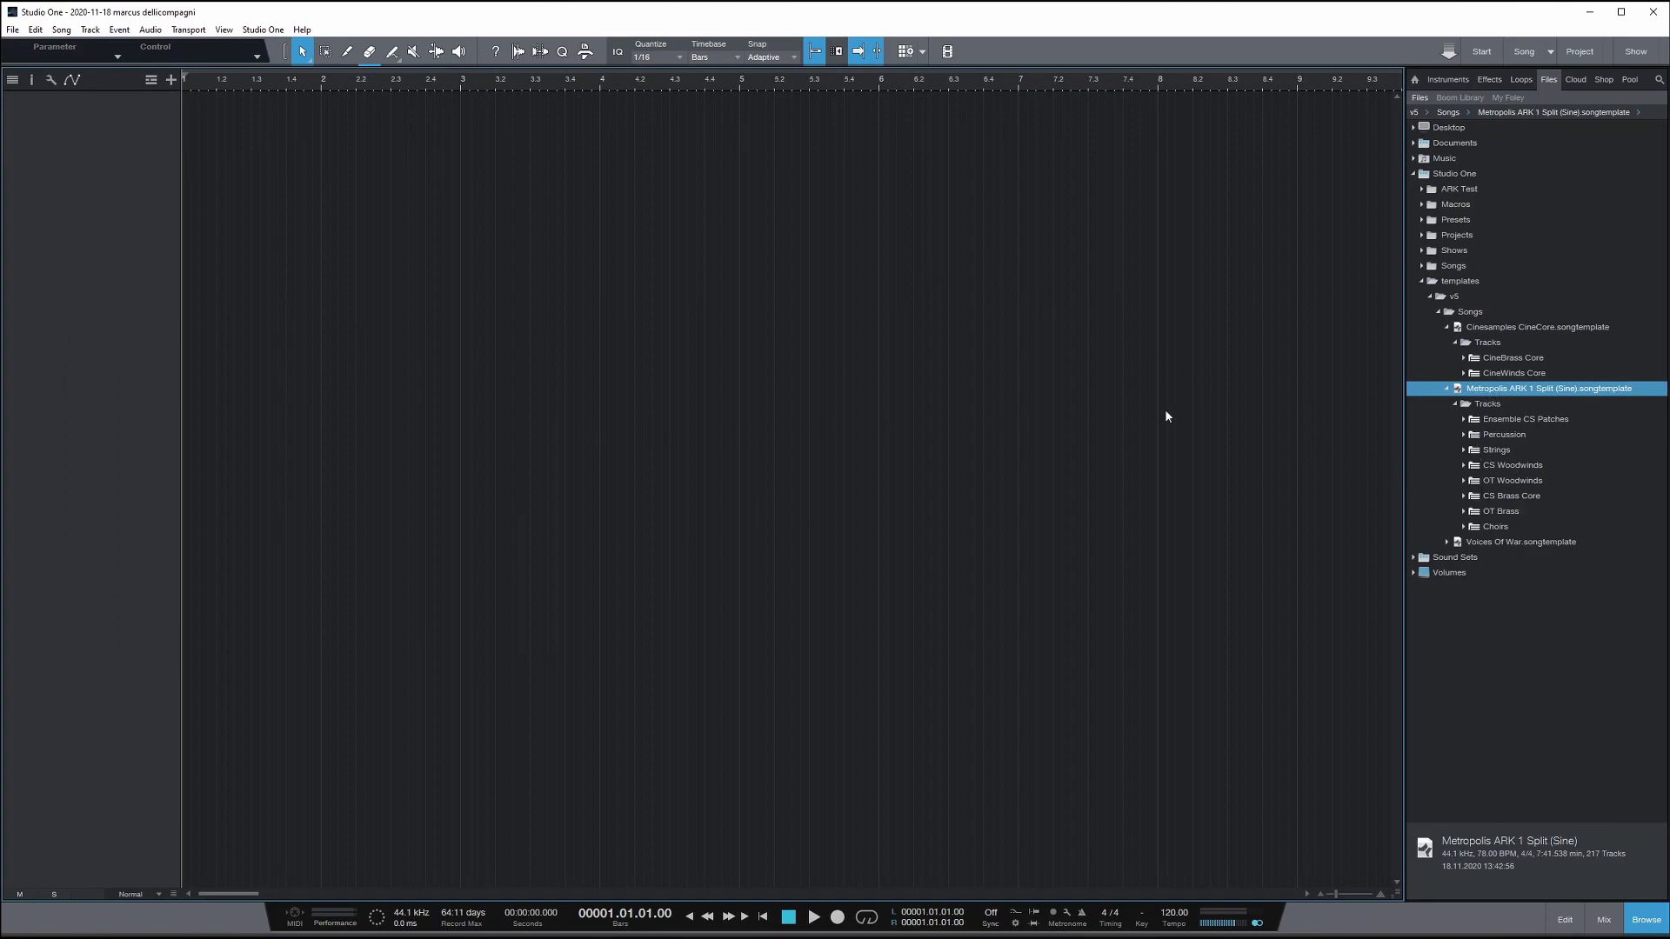
# - Drag the Ensemble CS Patches folder and its four tracks into the song, enlarging tracks and headers
pyautogui.doubleClick(1525, 420)
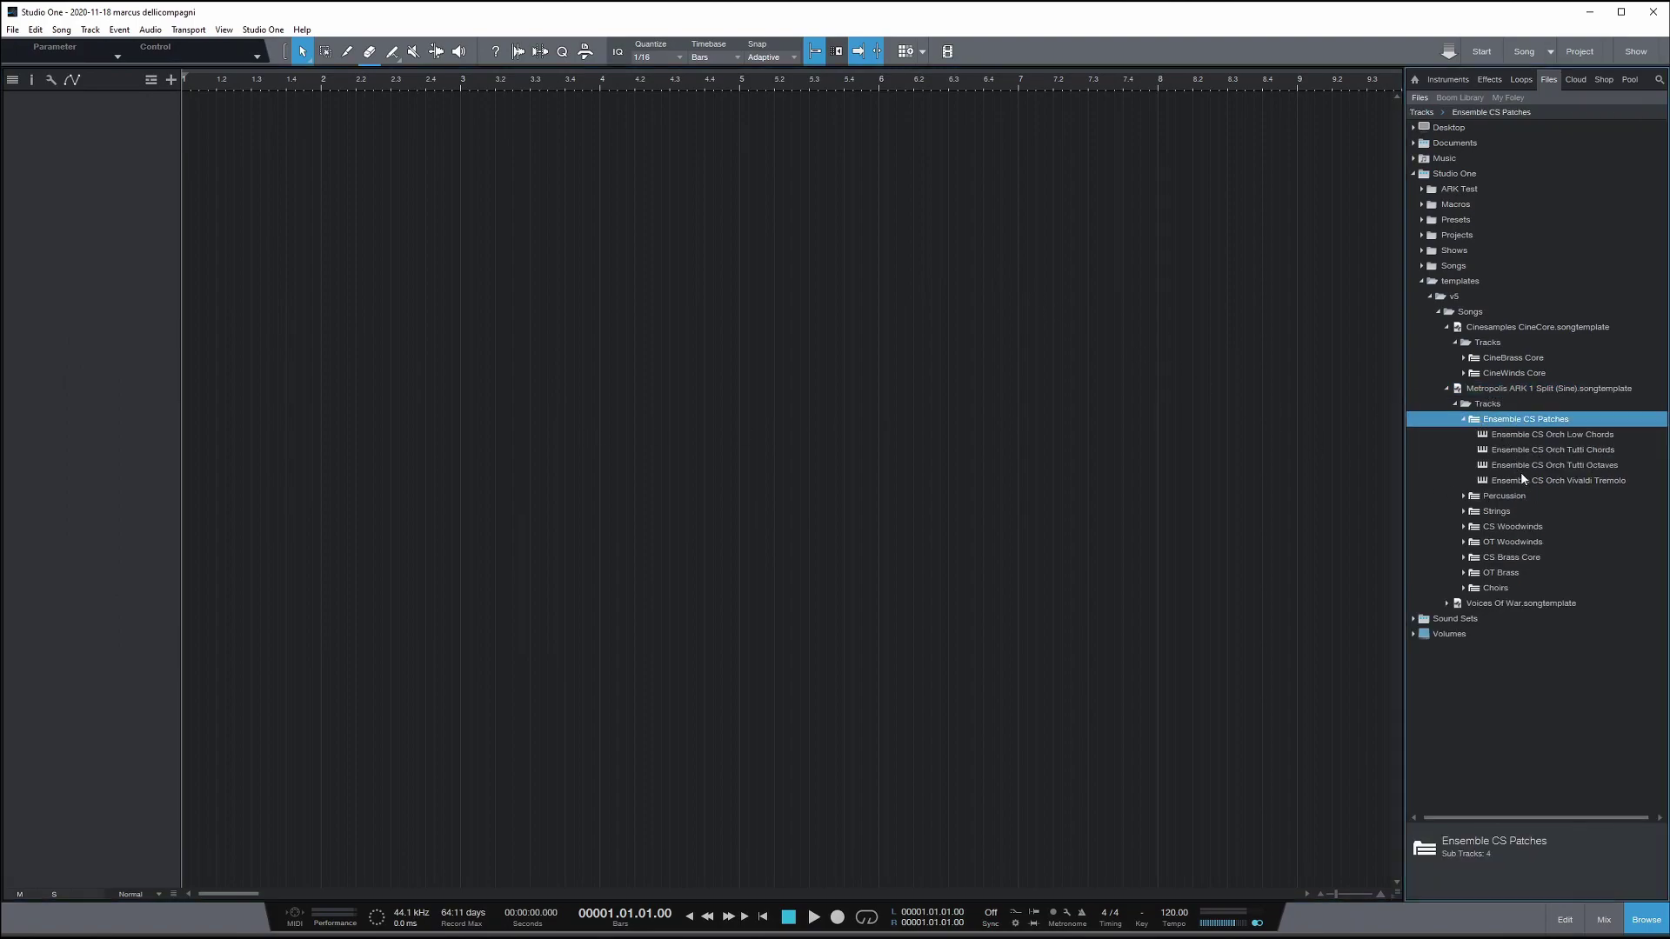
pyautogui.keyDown('shift'); pyautogui.click(1522, 478); pyautogui.keyUp('shift')
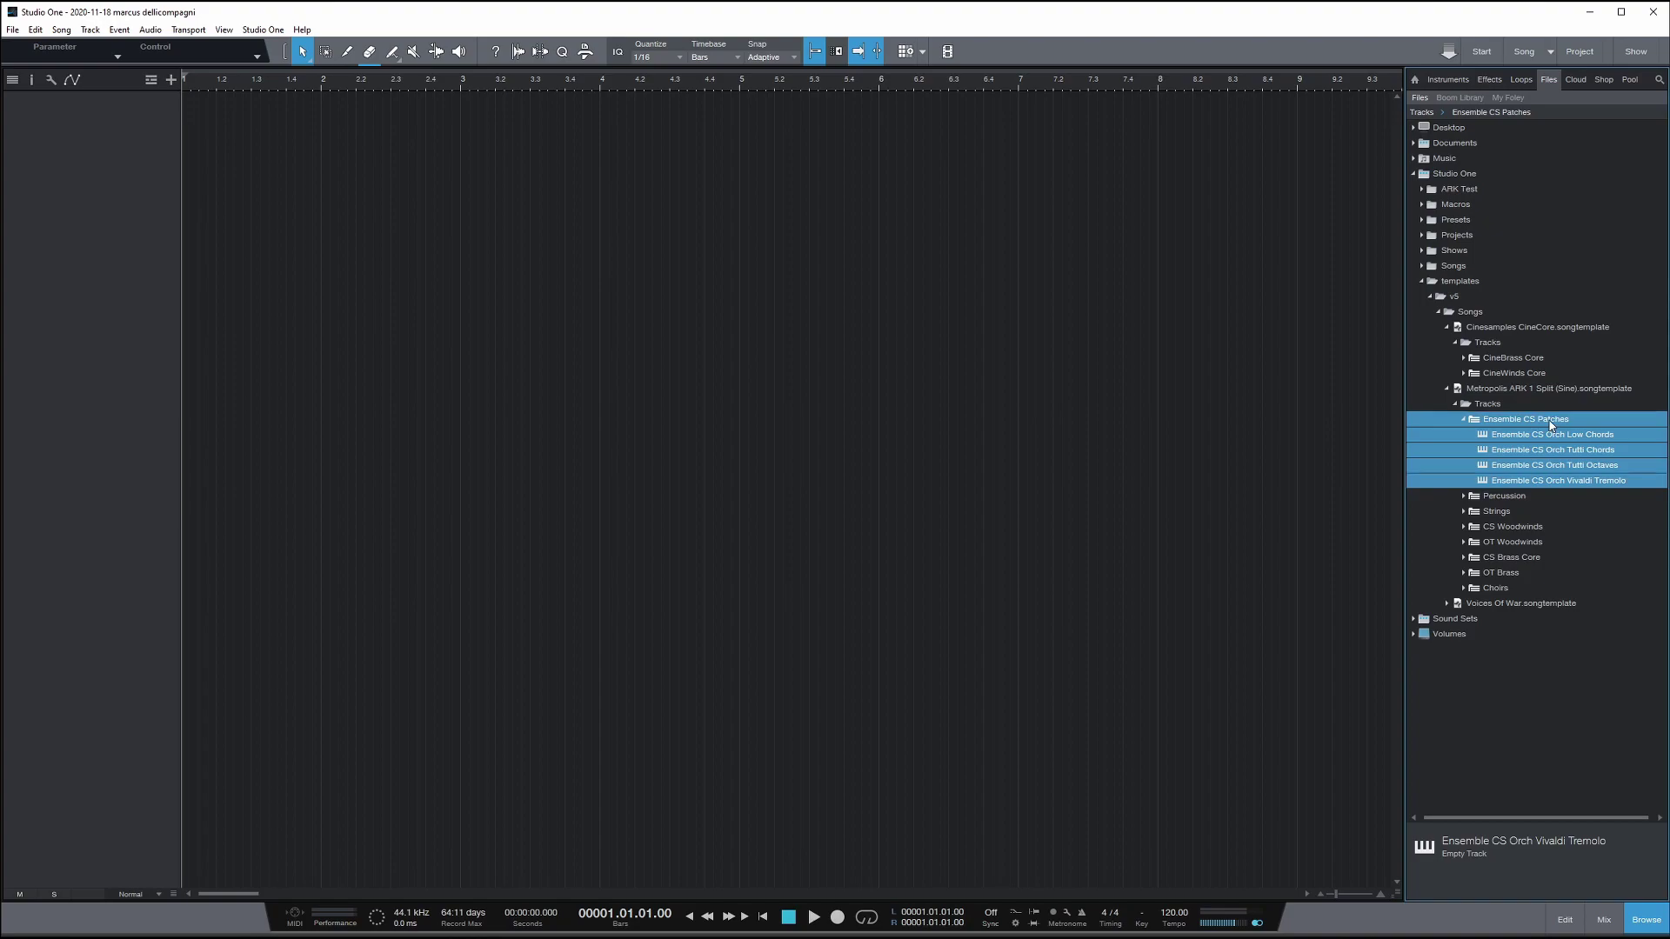
pyautogui.moveTo(1550, 425); pyautogui.dragTo(50, 161)
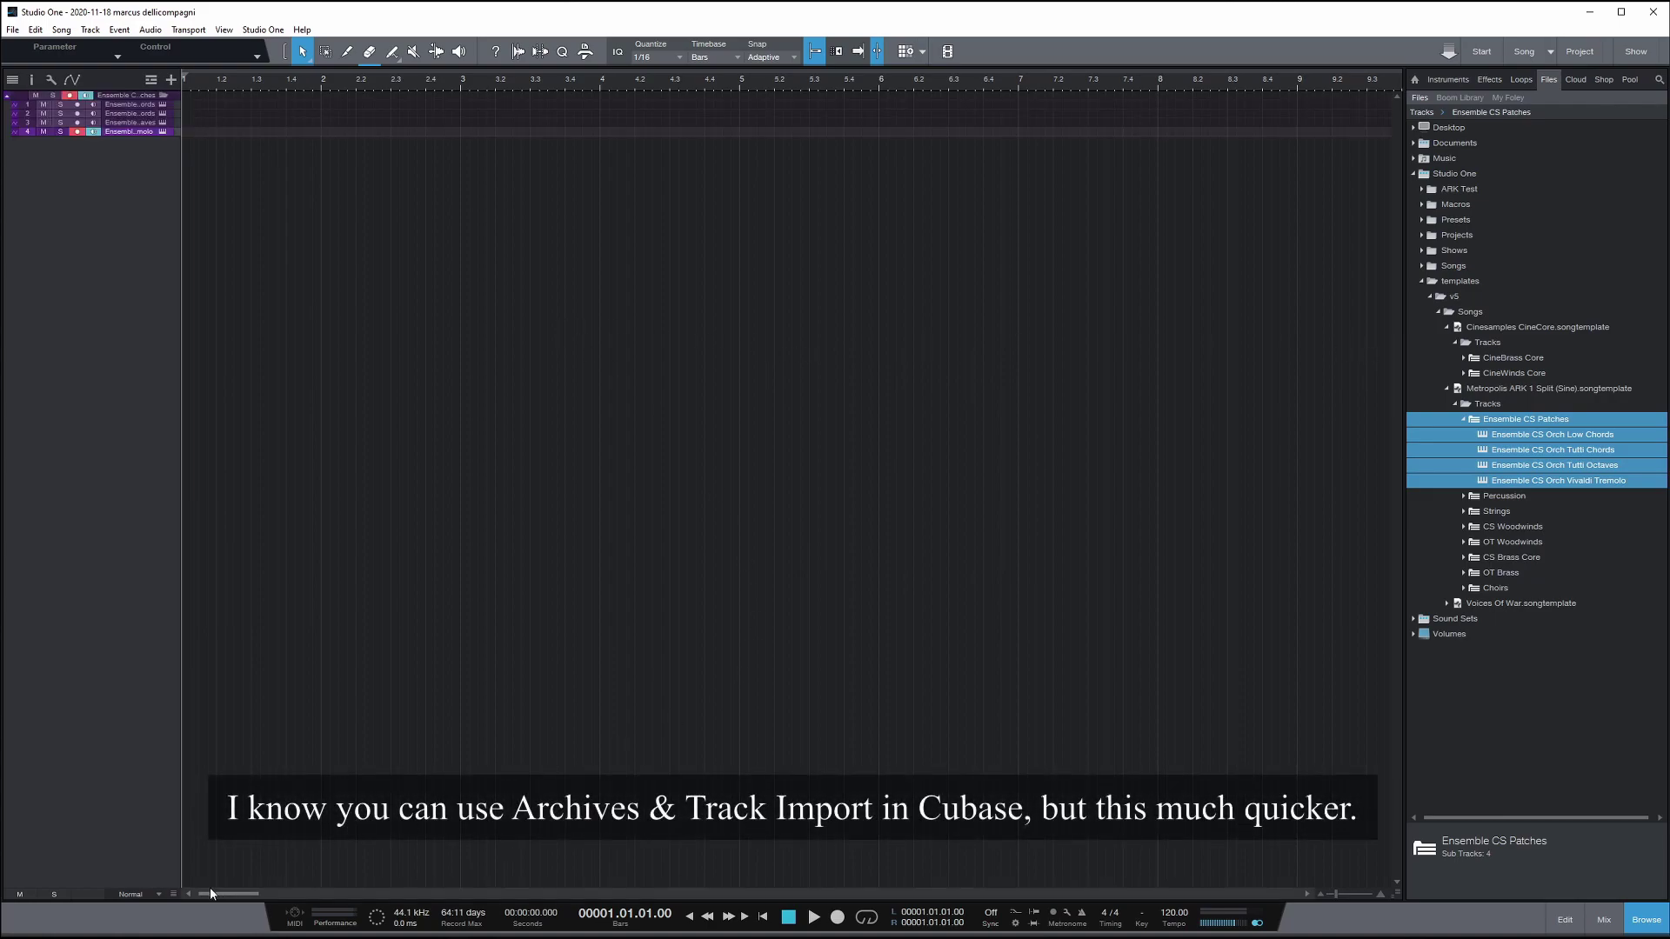
pyautogui.moveTo(170, 893); pyautogui.dragTo(170, 870)
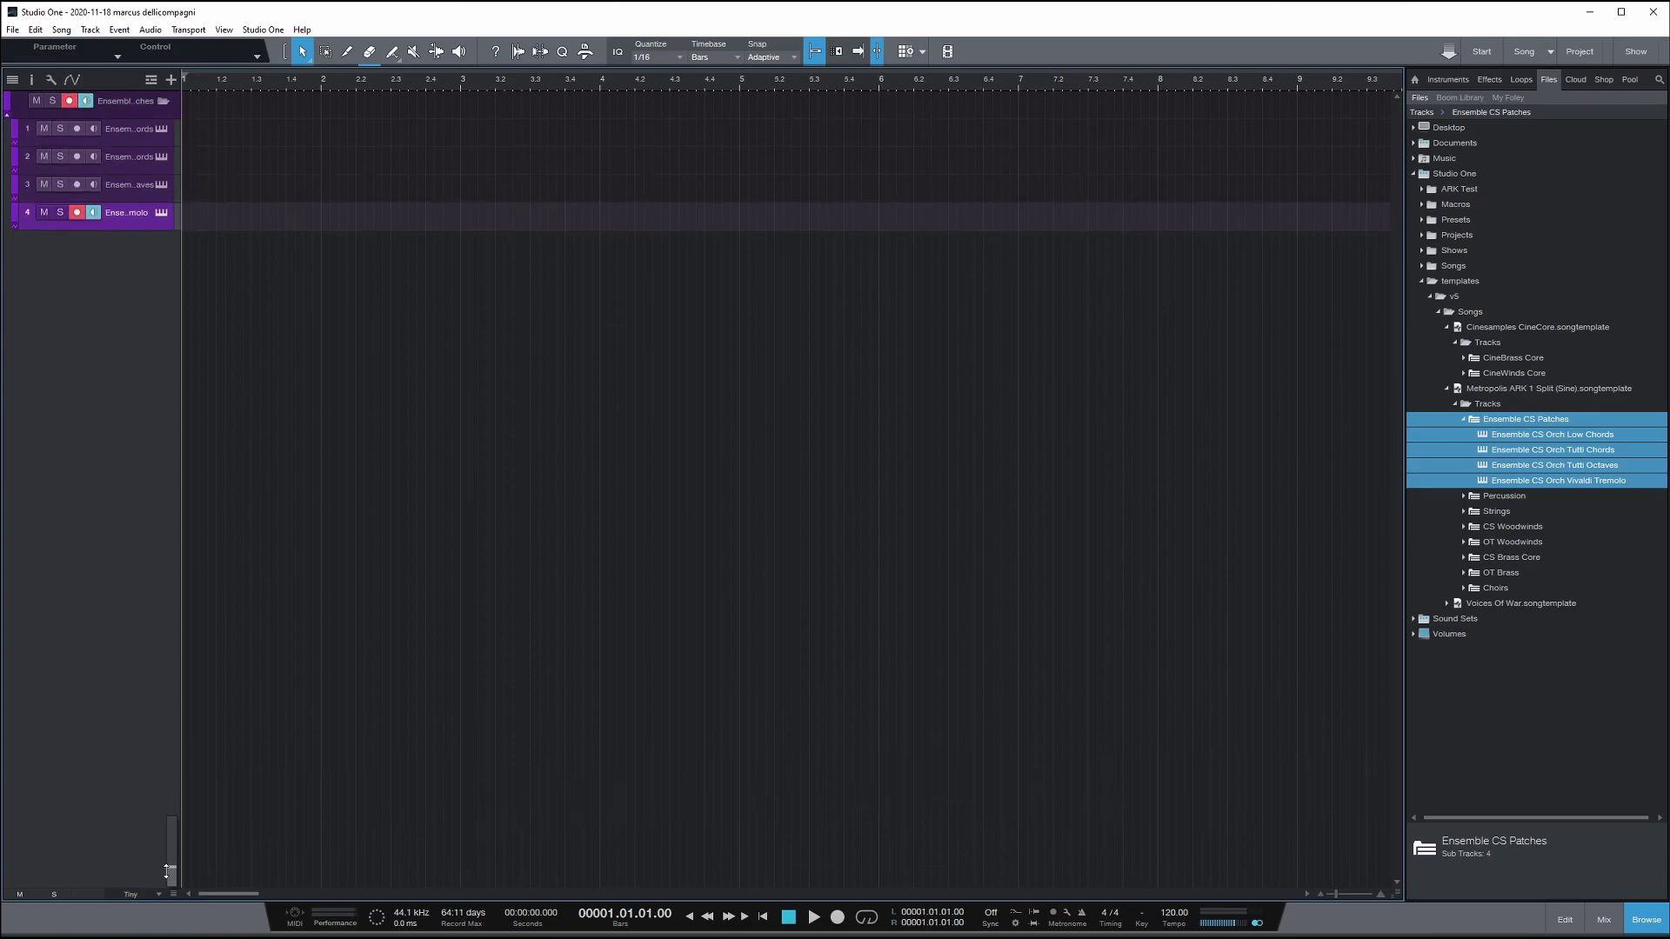
pyautogui.moveTo(180, 735); pyautogui.dragTo(310, 742)
# - Drag the Percussion folder with its 11 tracks into the song
pyautogui.doubleClick(1509, 499)
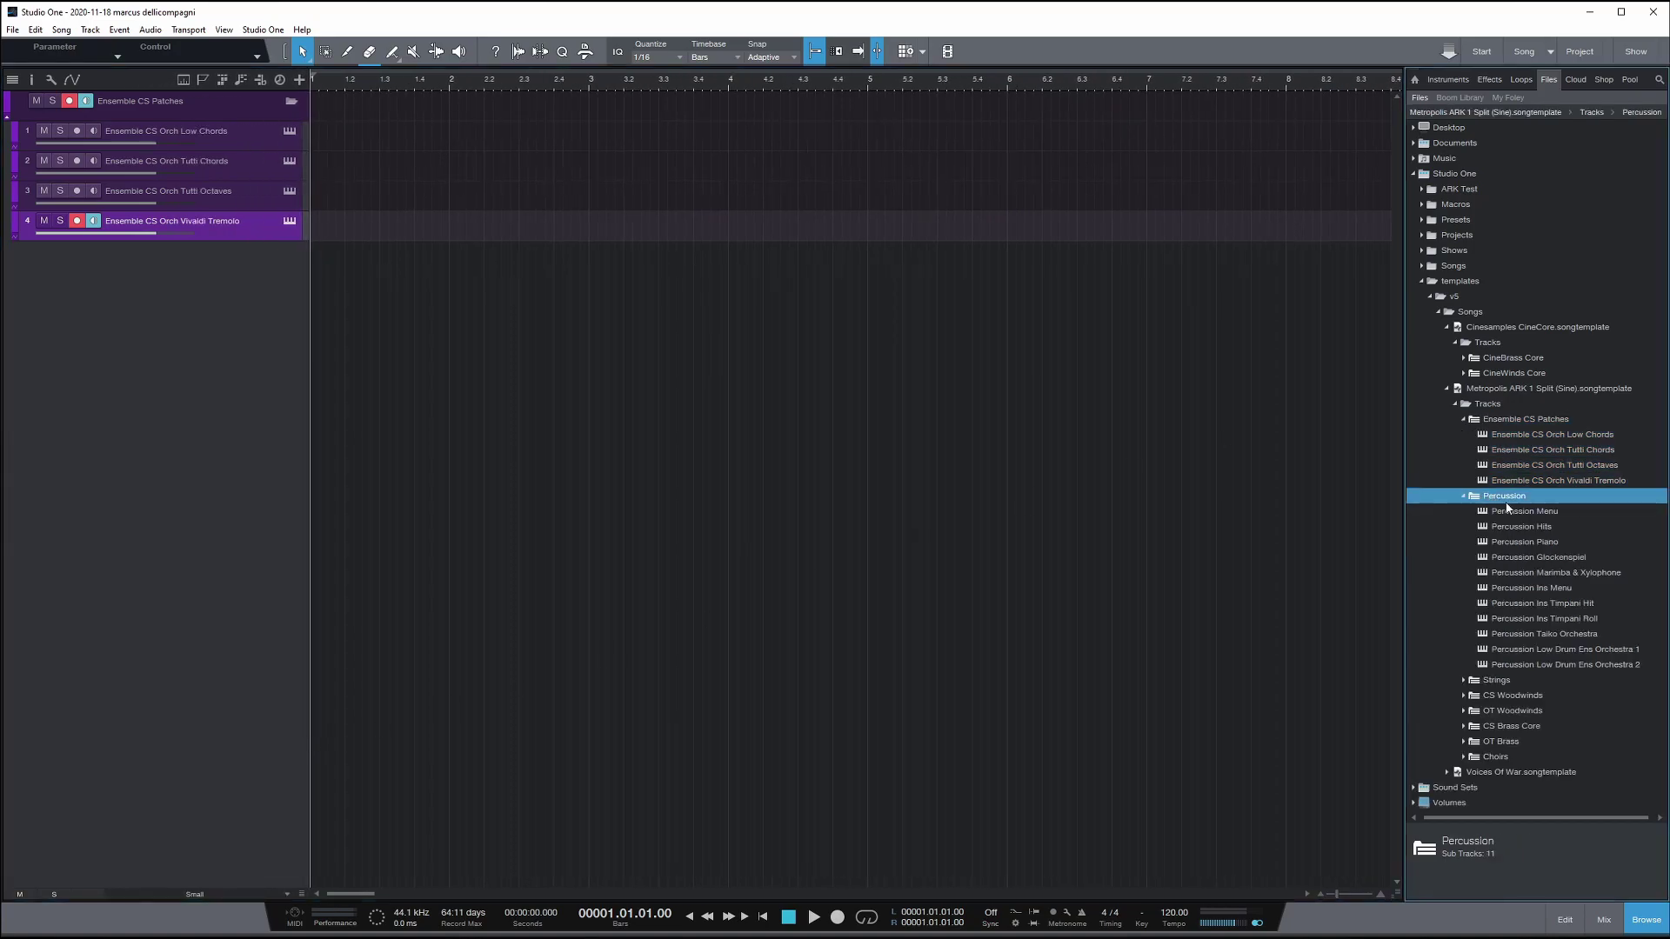
pyautogui.keyDown('shift'); pyautogui.click(1537, 664); pyautogui.keyUp('shift')
pyautogui.moveTo(1513, 509); pyautogui.dragTo(243, 429)
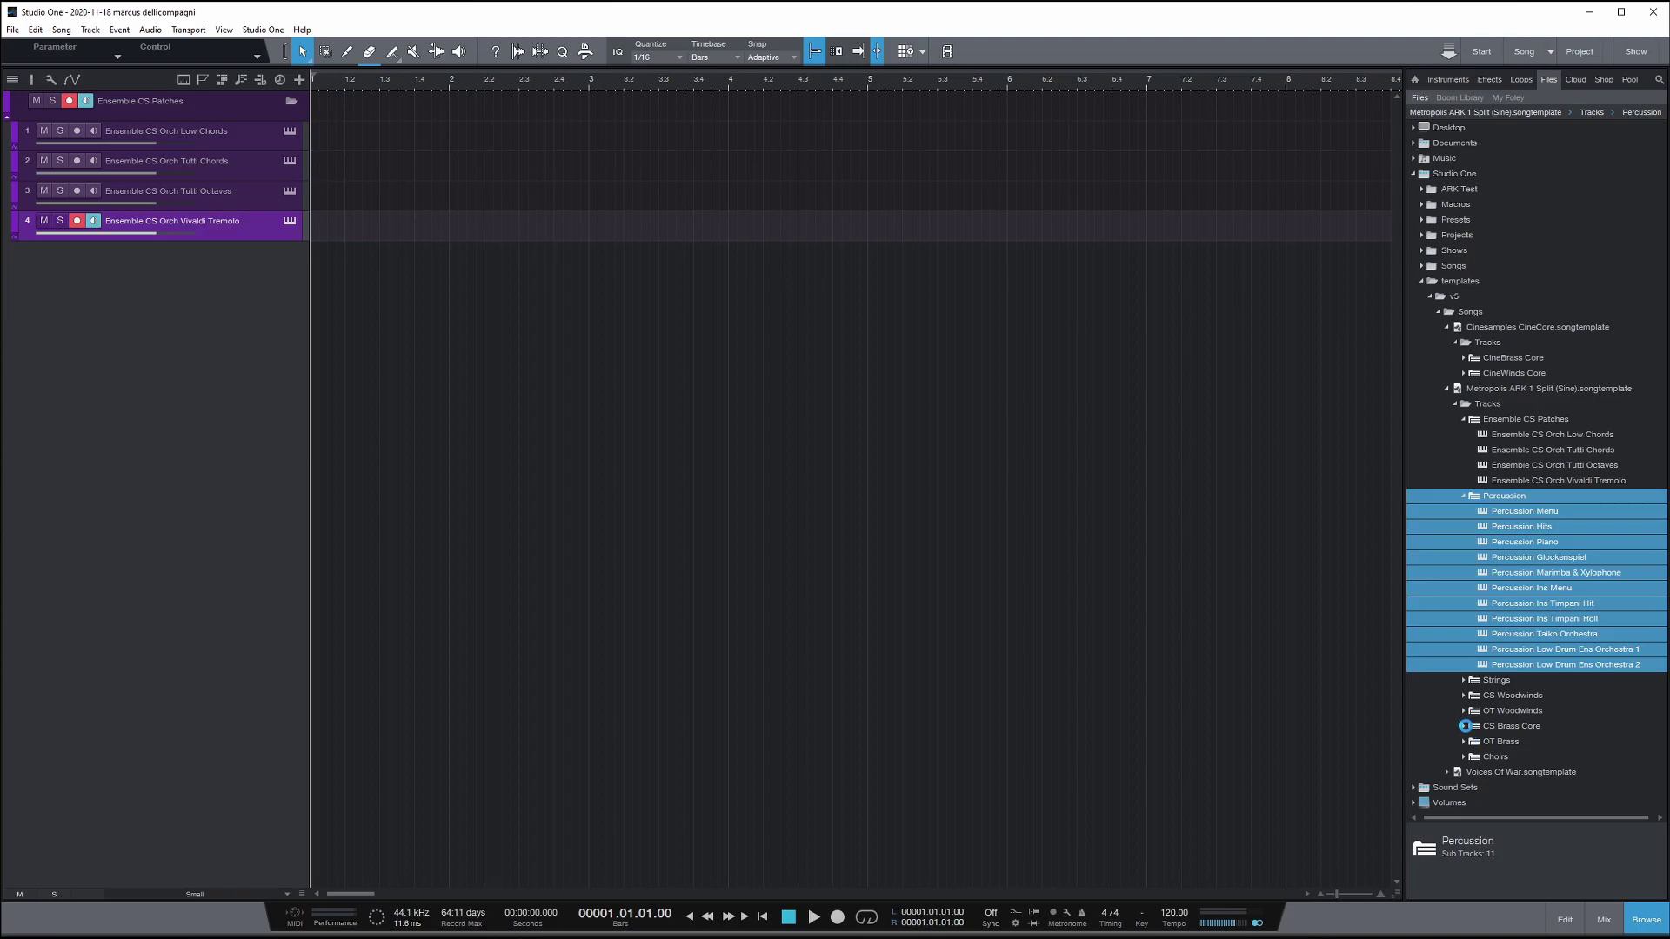
# - Drag the CS Brass Core folder with all 20 brass tracks below the existing Percussion tracks
pyautogui.click(1464, 727)
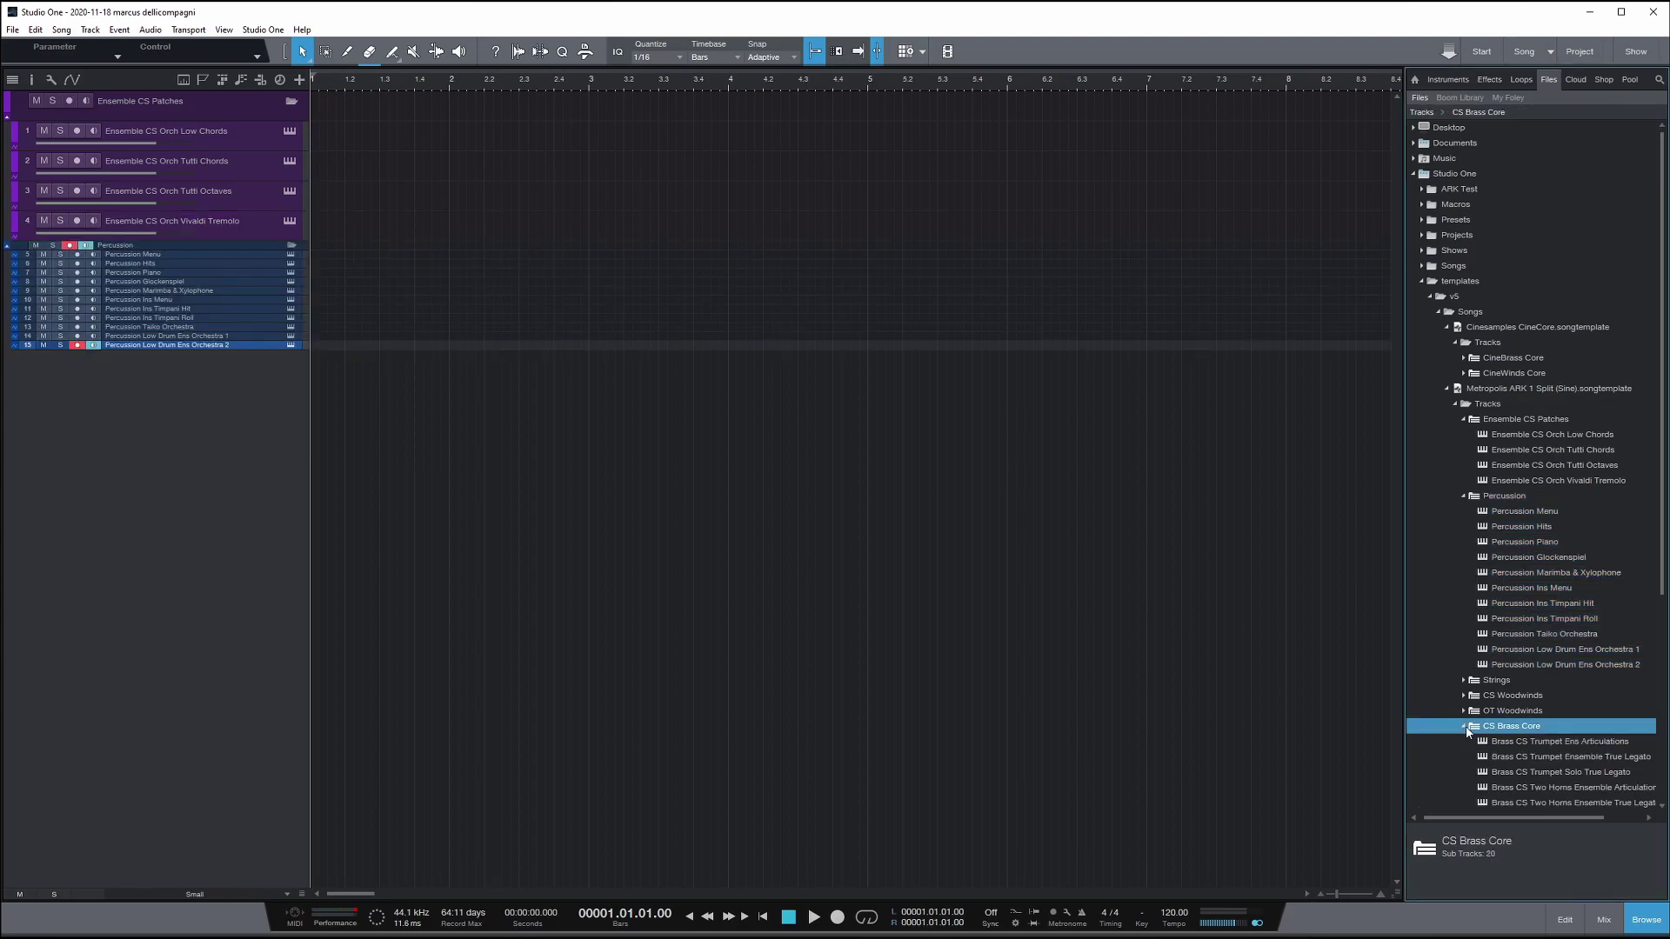
pyautogui.scroll(-5, 1501, 738)
pyautogui.scroll(-2, 1507, 748)
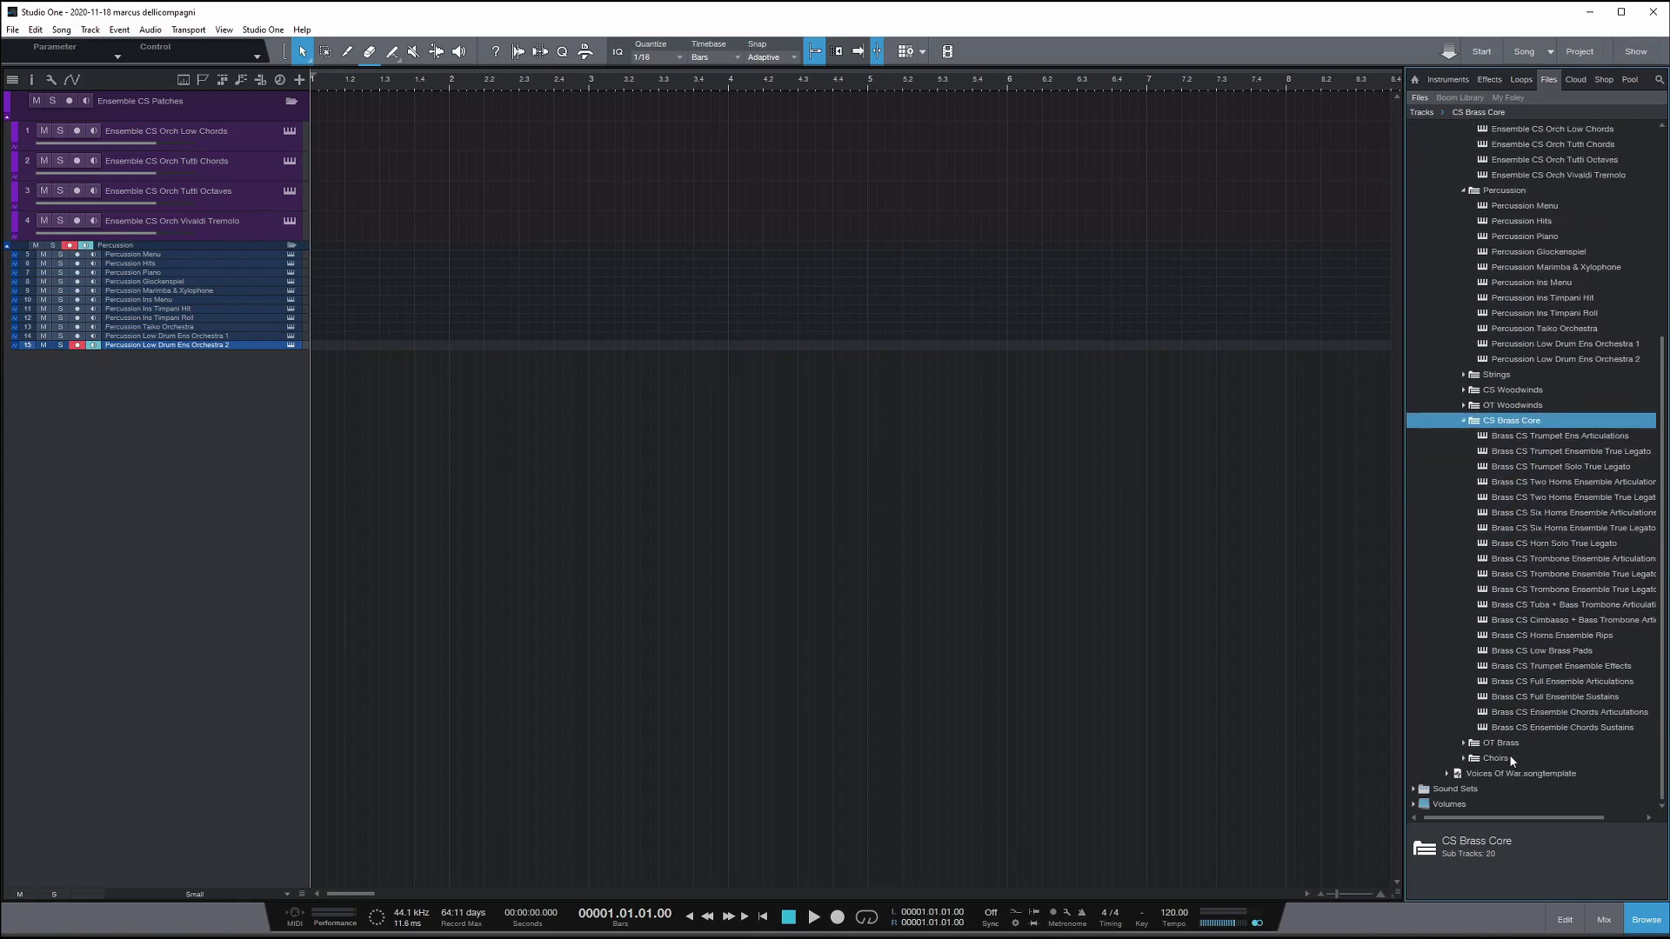
pyautogui.keyDown('shift'); pyautogui.click(1523, 727); pyautogui.keyUp('shift')
pyautogui.moveTo(1495, 421); pyautogui.dragTo(167, 522)
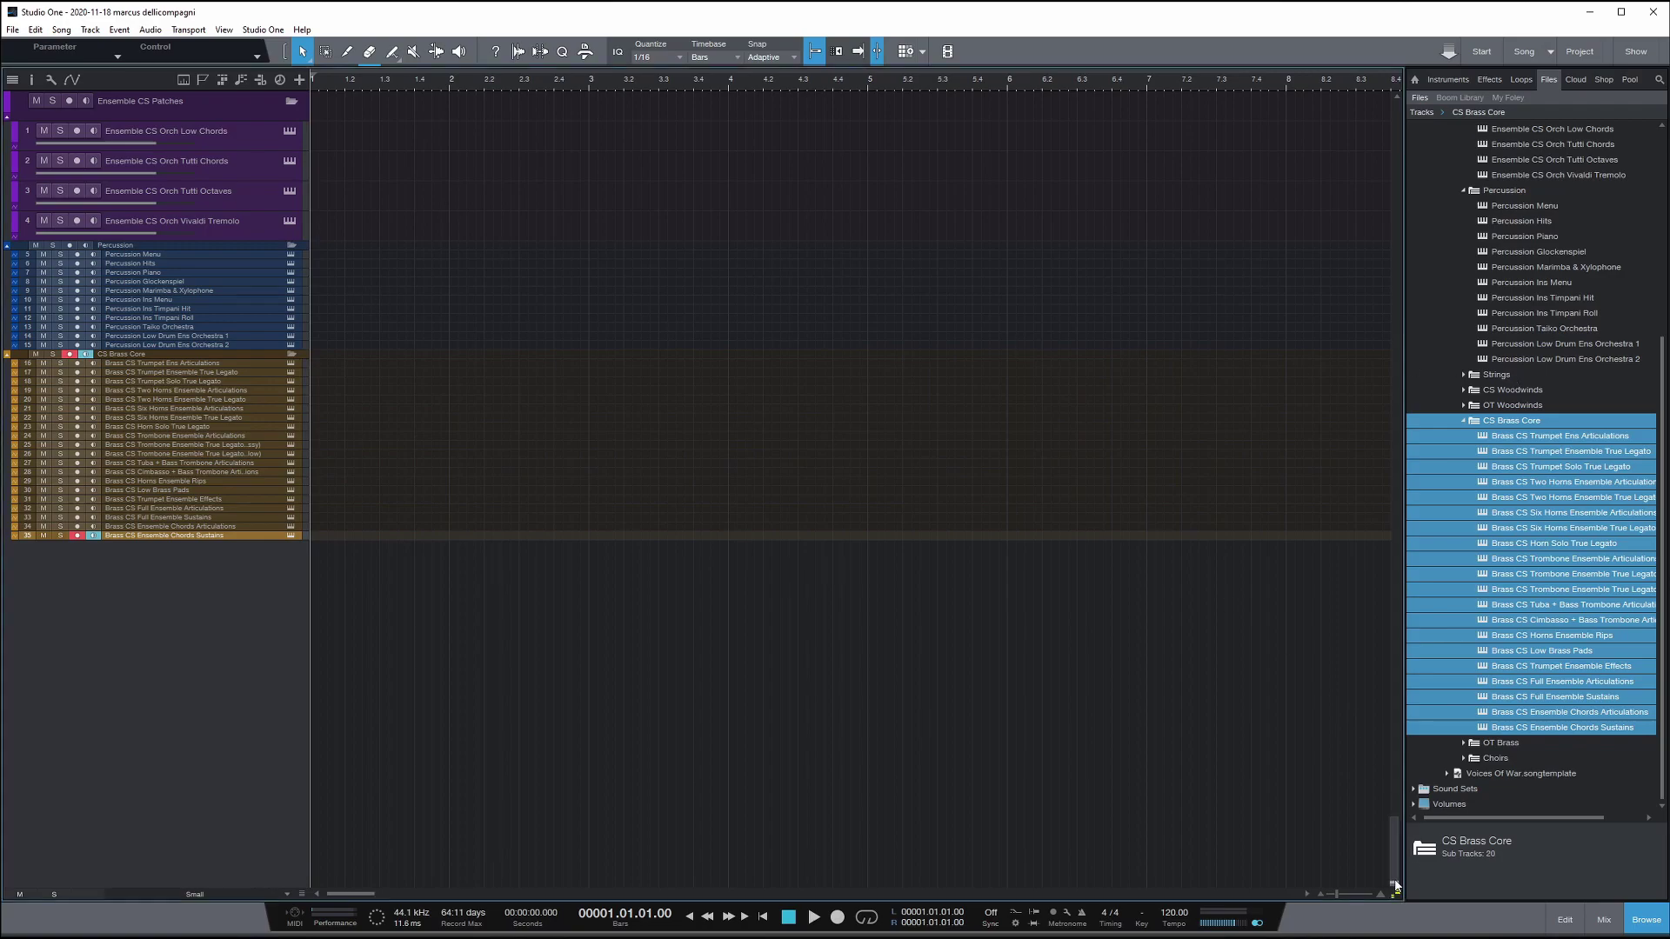
# - Set the track height to X-Large, then select and arm track 20
pyautogui.click(286, 894)
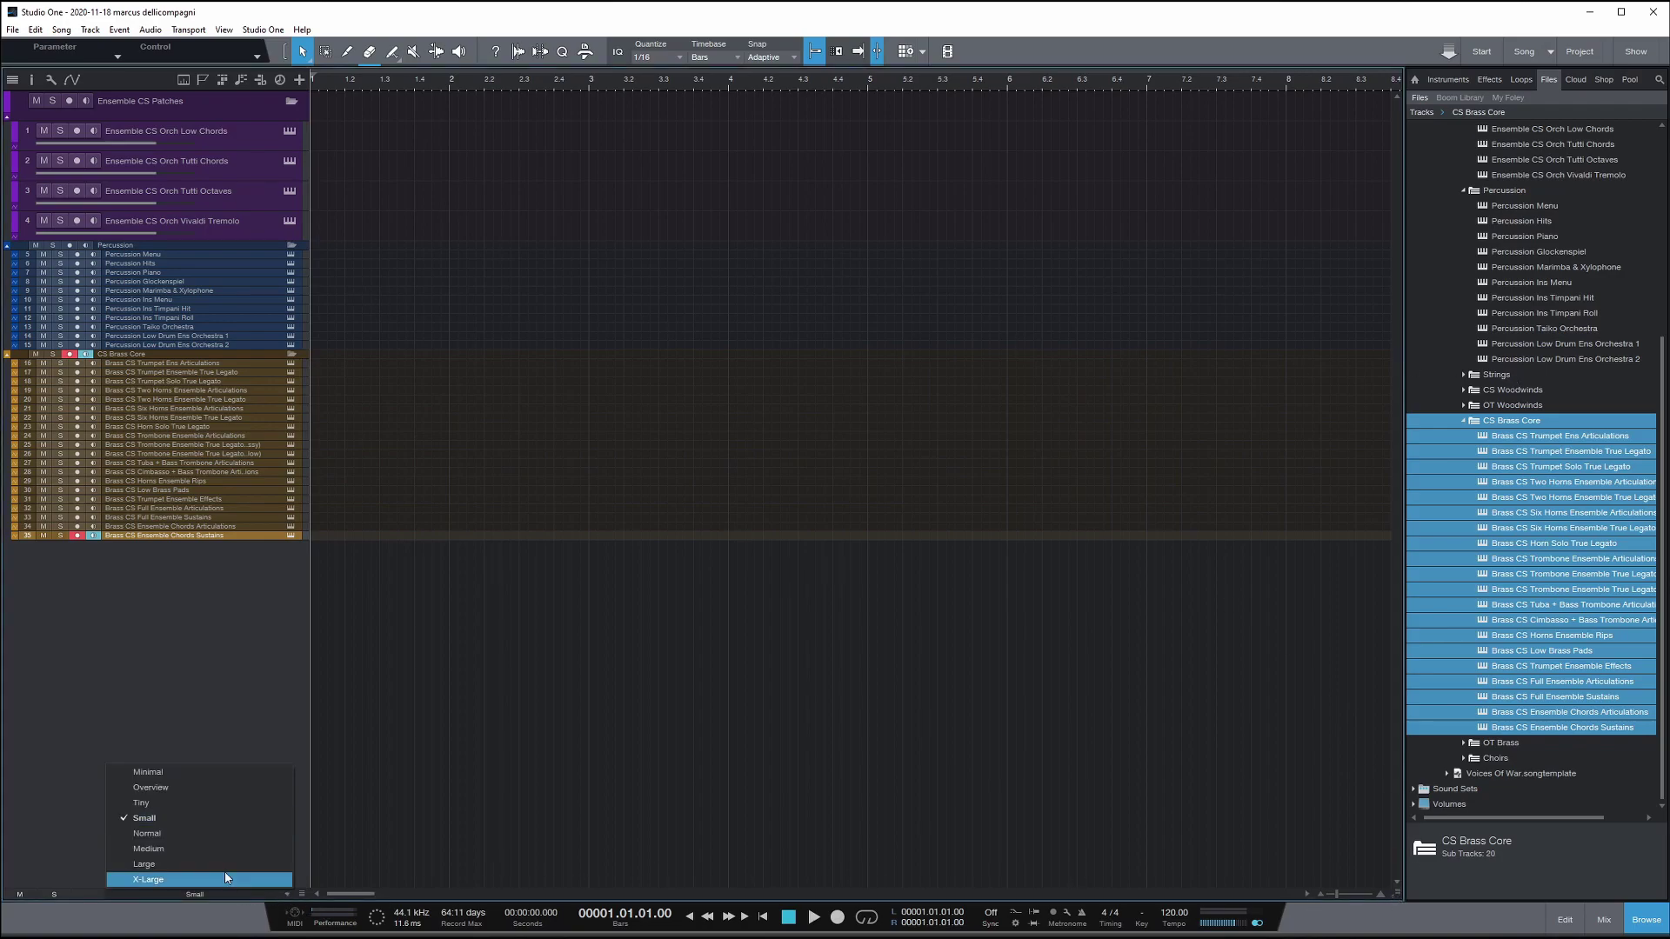
pyautogui.click(220, 820)
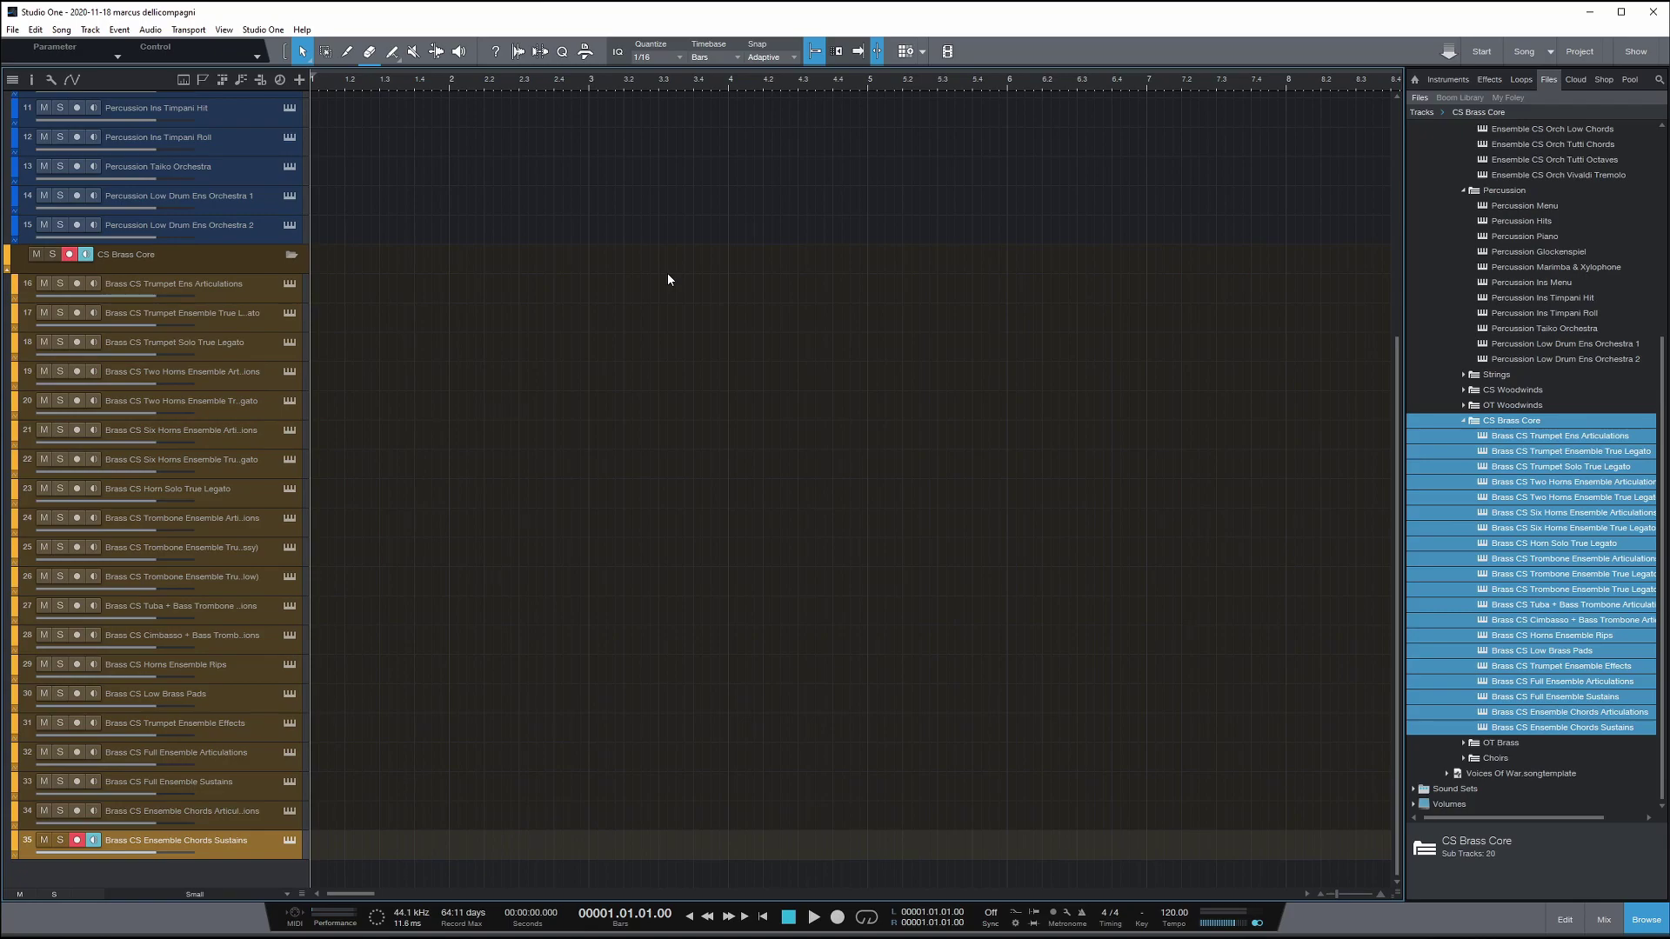
pyautogui.scroll(1, 667, 278)
pyautogui.scroll(-1, 668, 279)
pyautogui.scroll(8, 667, 283)
pyautogui.scroll(-7, 667, 282)
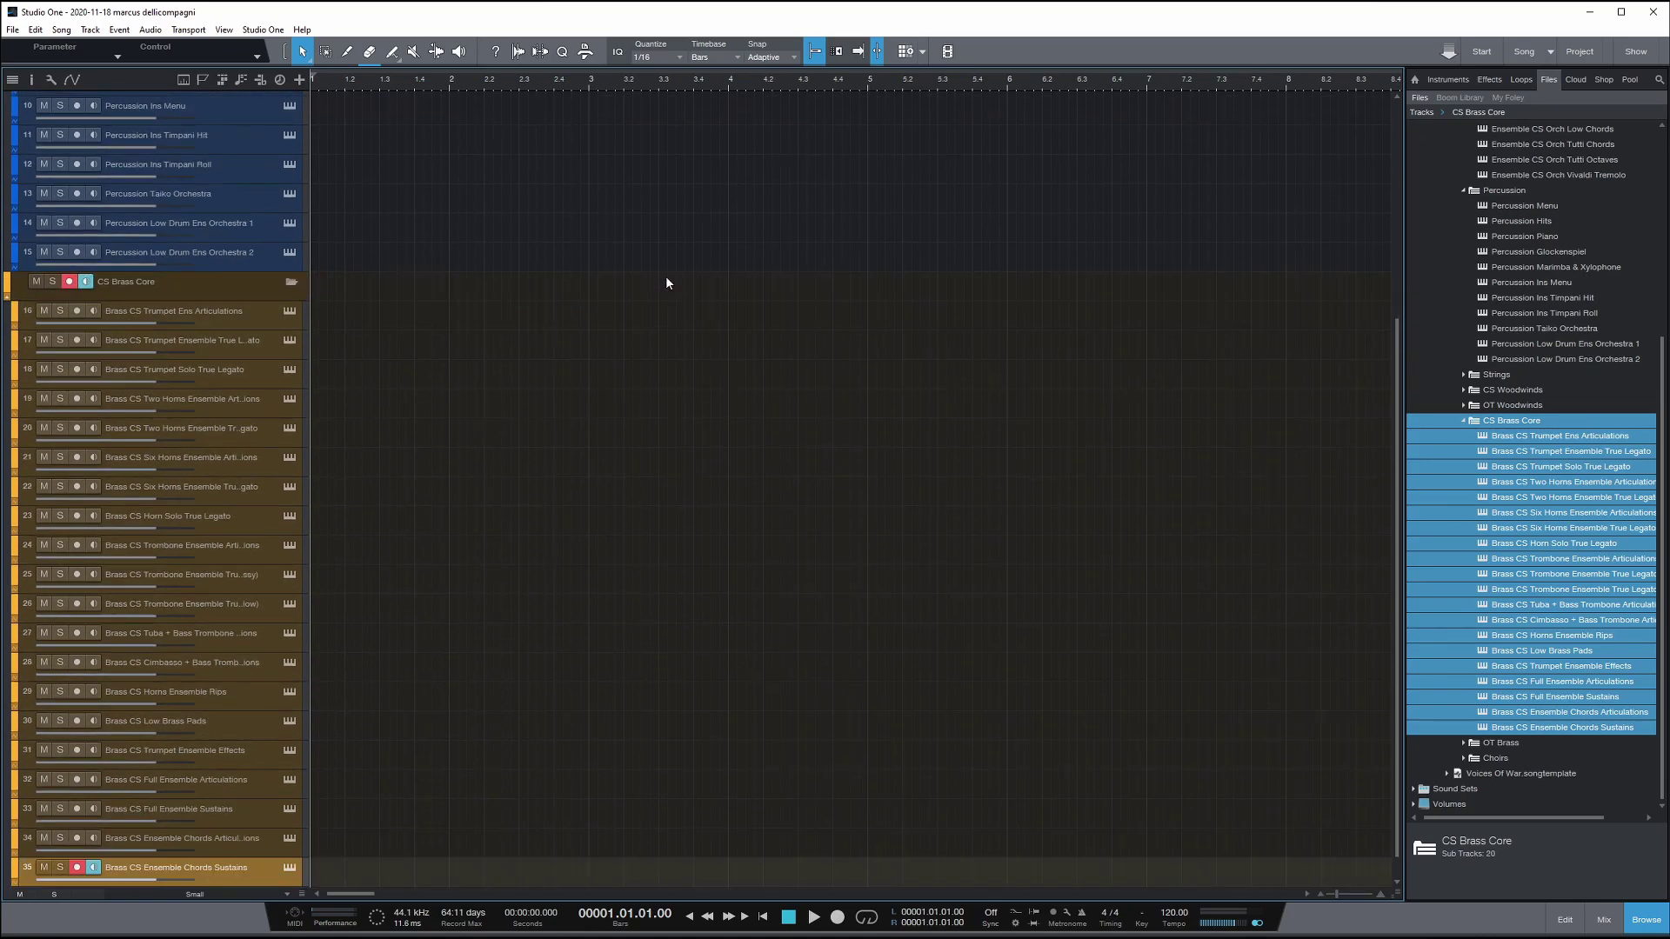
pyautogui.scroll(-1, 667, 282)
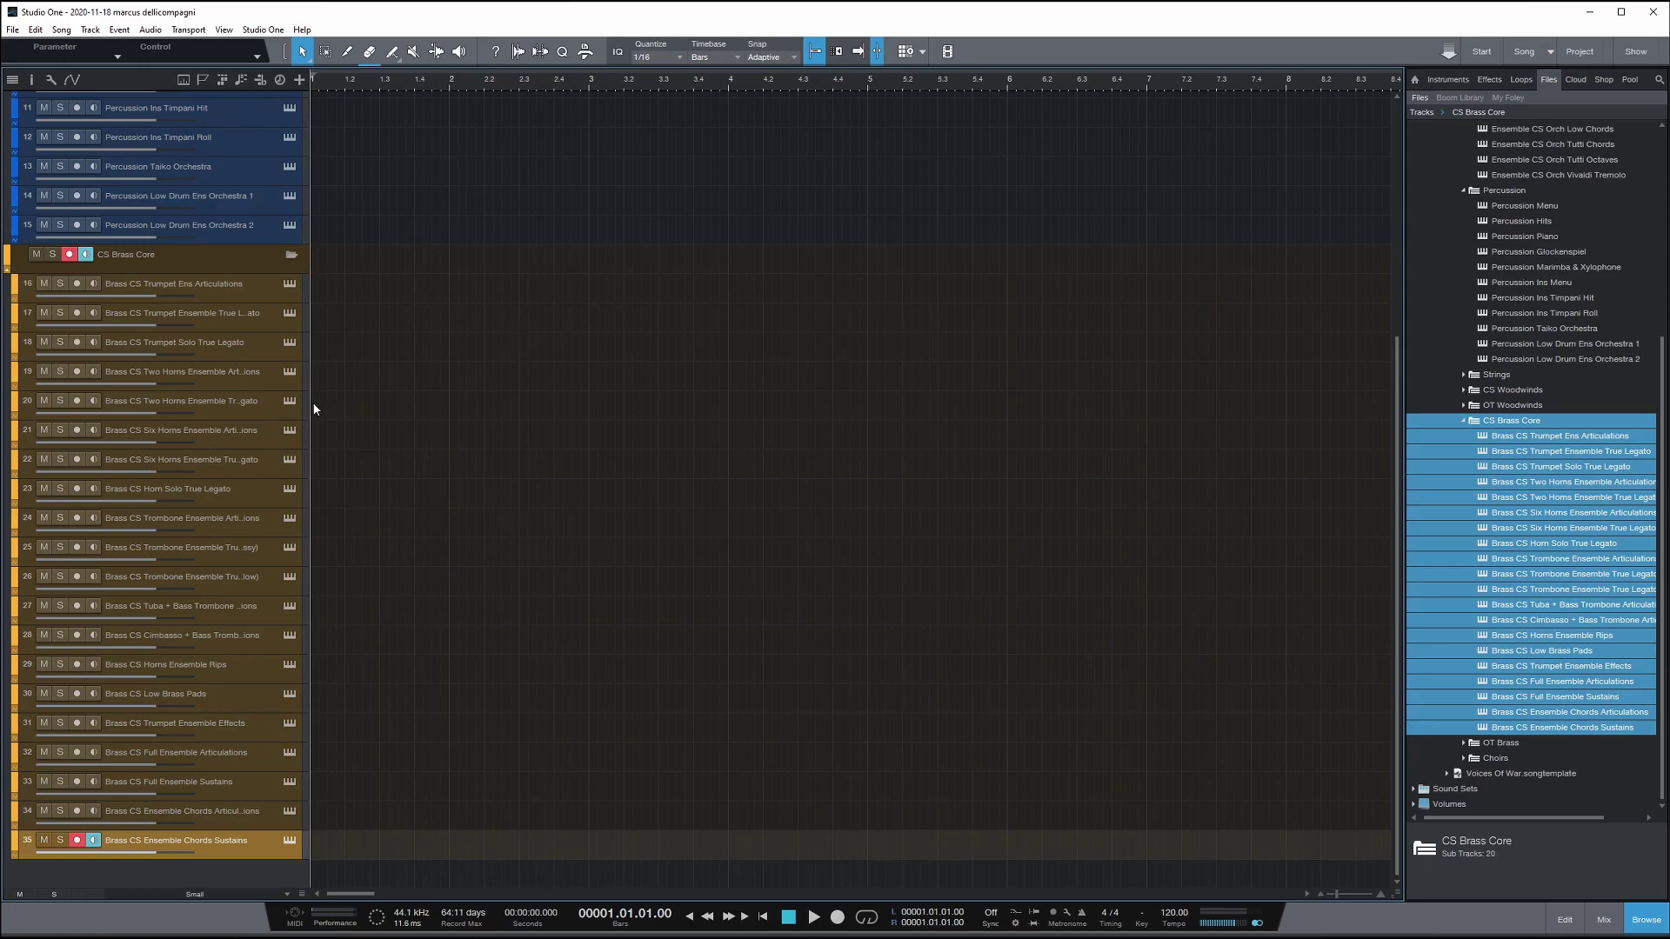
pyautogui.click(267, 404)
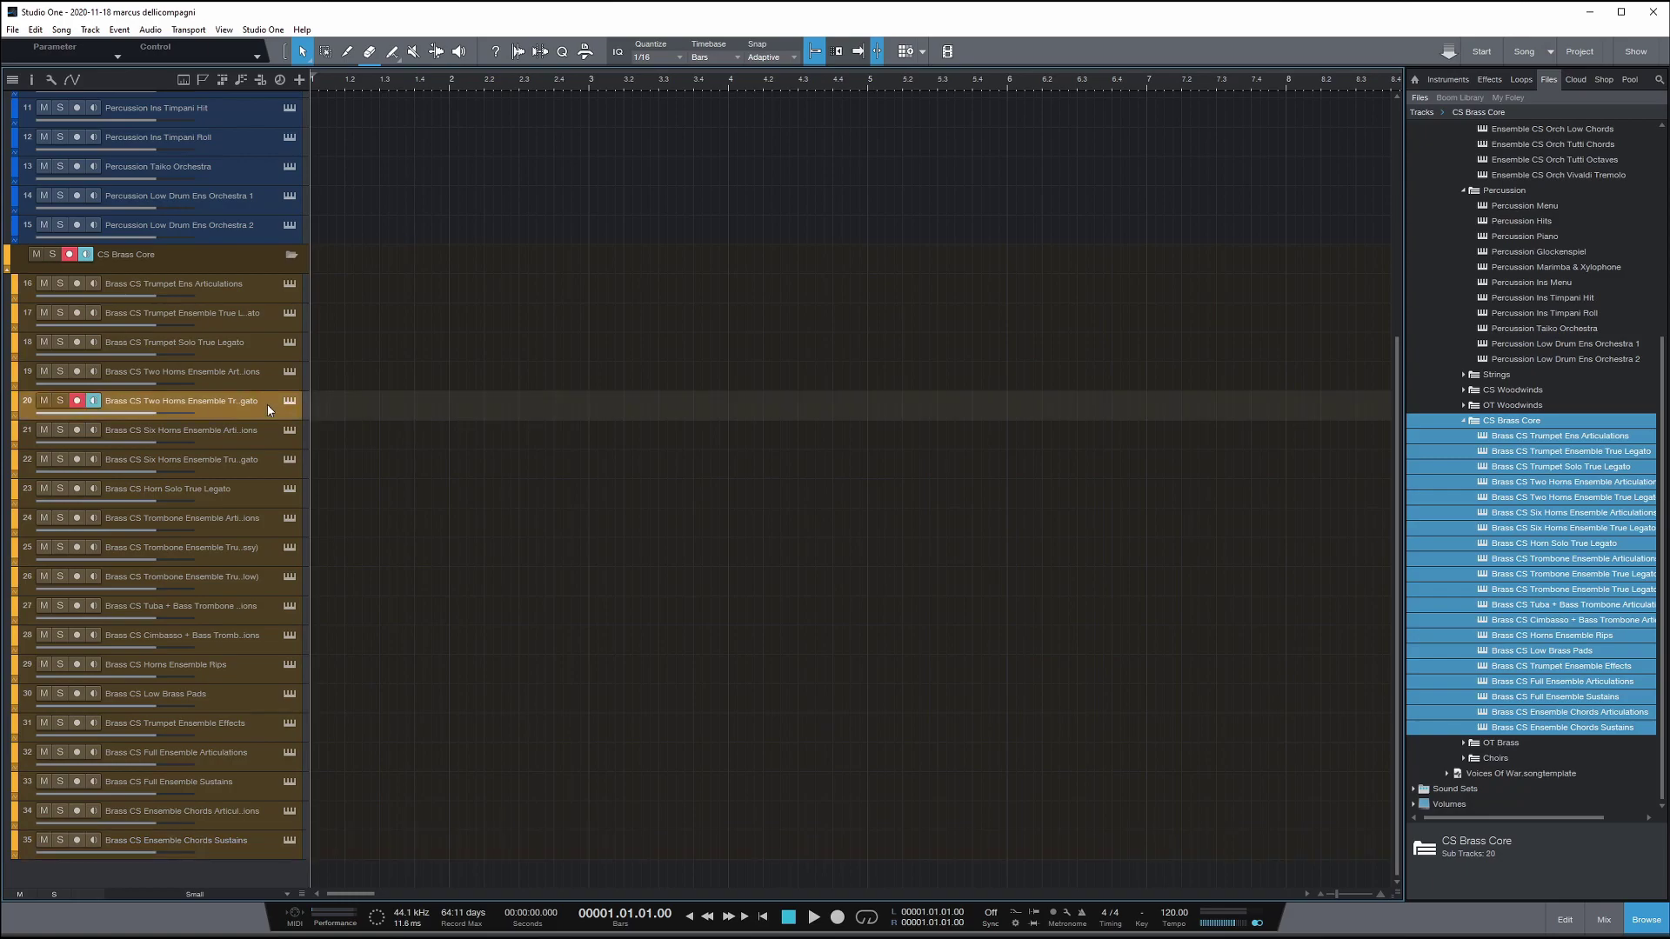